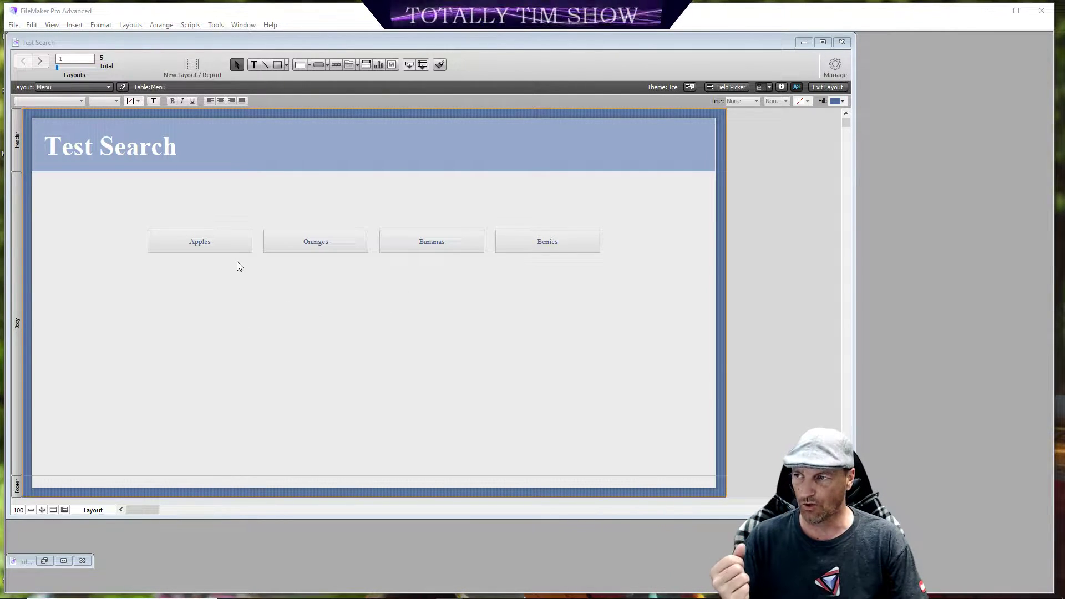
Step: Run the Apples search in the sample database, view the Franks and Beans product's details and return to the results list
left_click(227, 244)
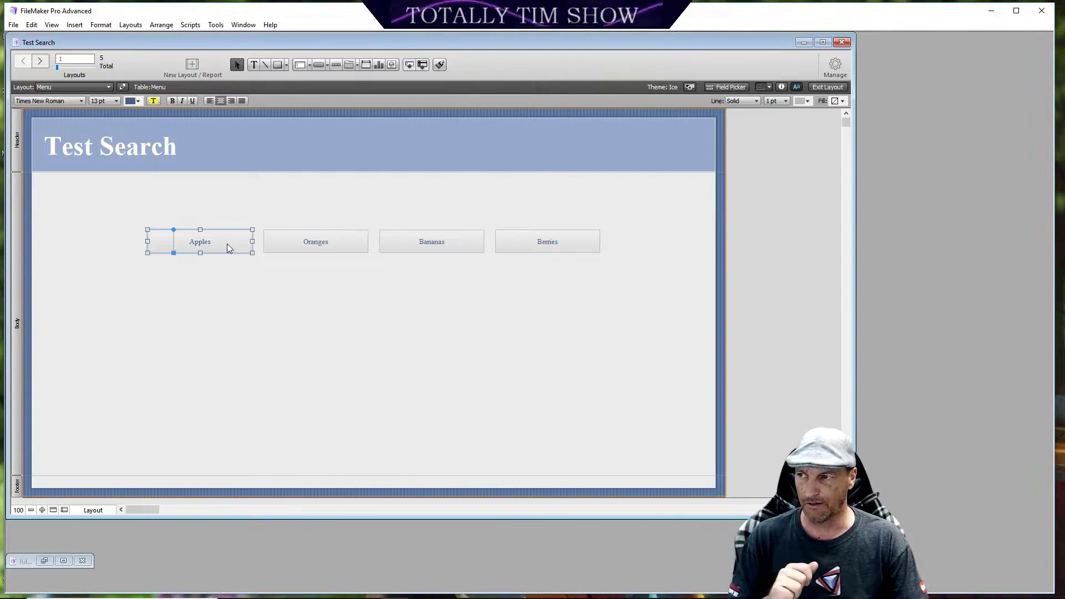
left_click(827, 87)
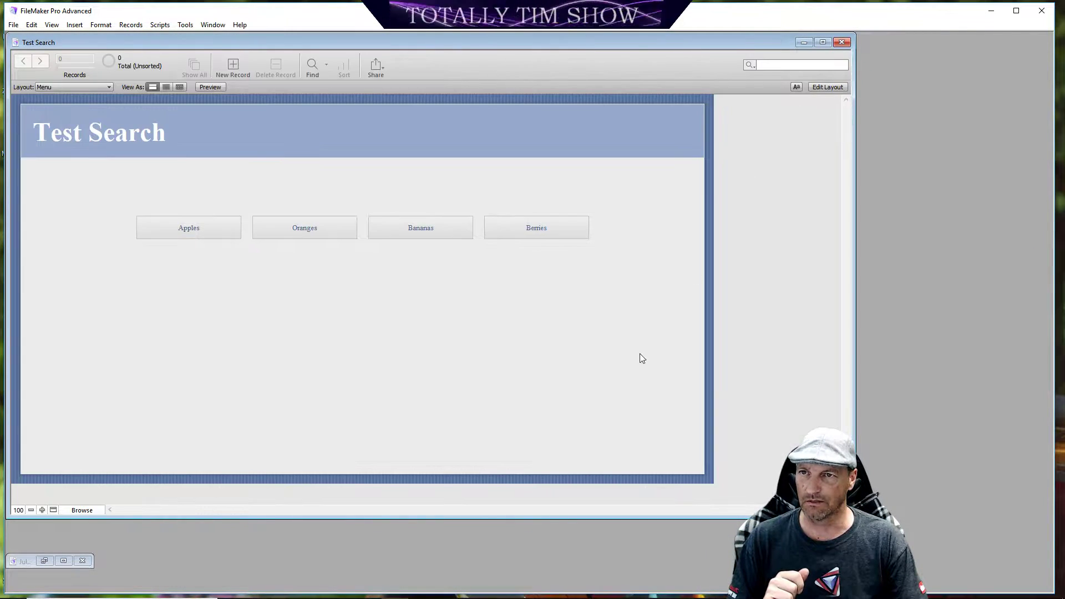
left_click(221, 230)
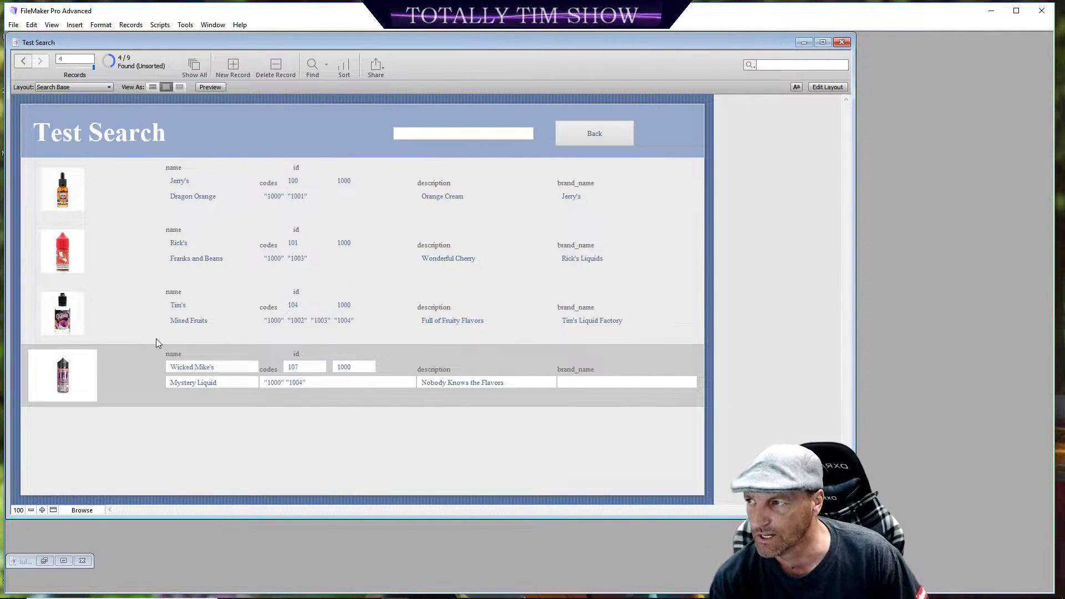
left_click(64, 255)
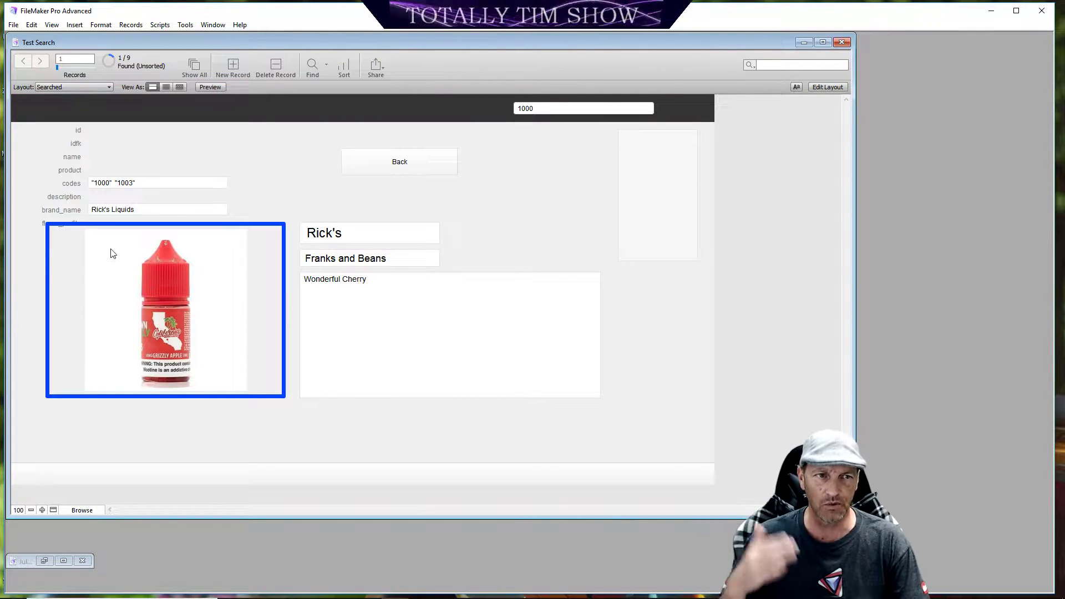
left_click(430, 162)
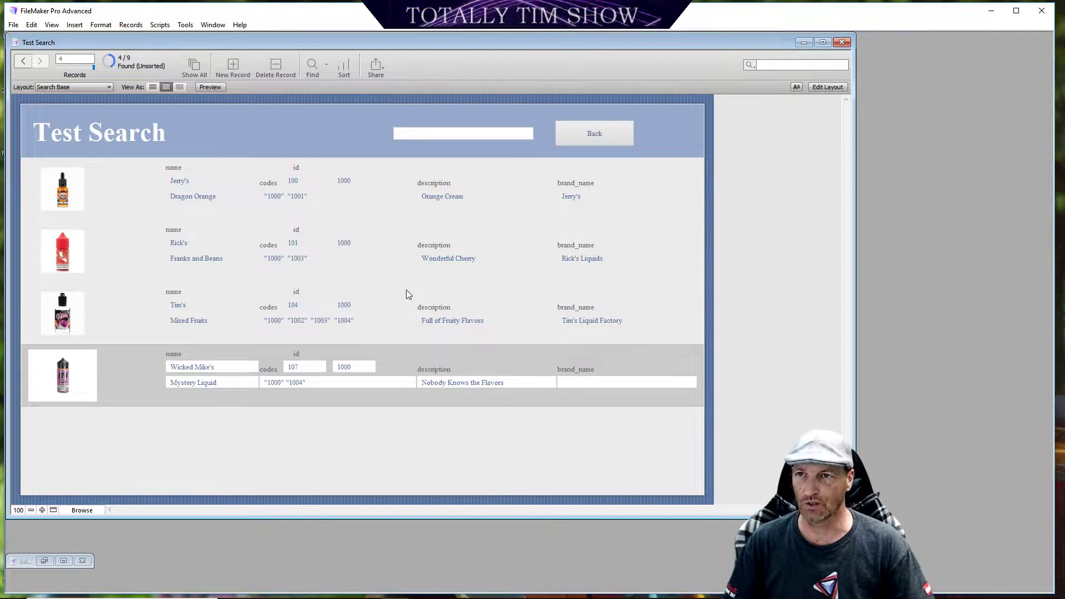
Step: Close the sample database and create a new solution file named Customer Interface in the Test Search folder
left_click(840, 43)
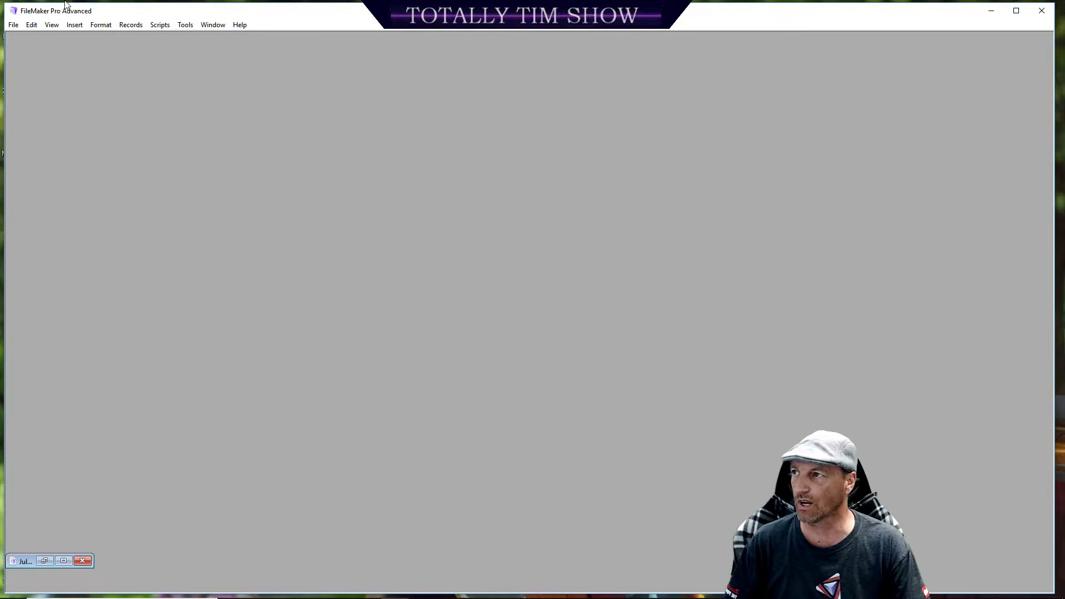
left_click(14, 25)
mouse_move(31, 24)
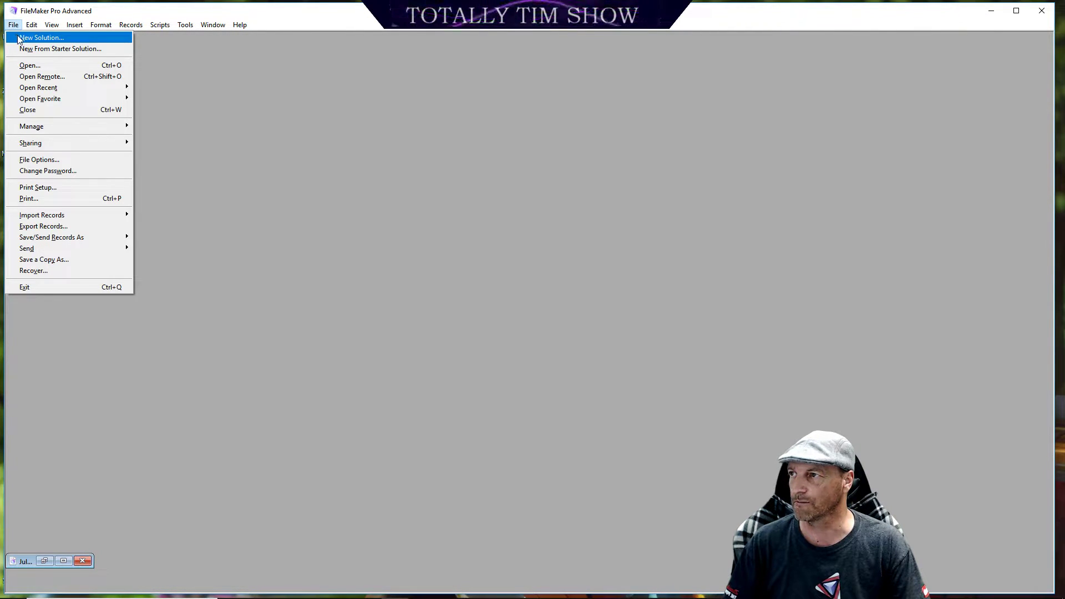
left_click(19, 37)
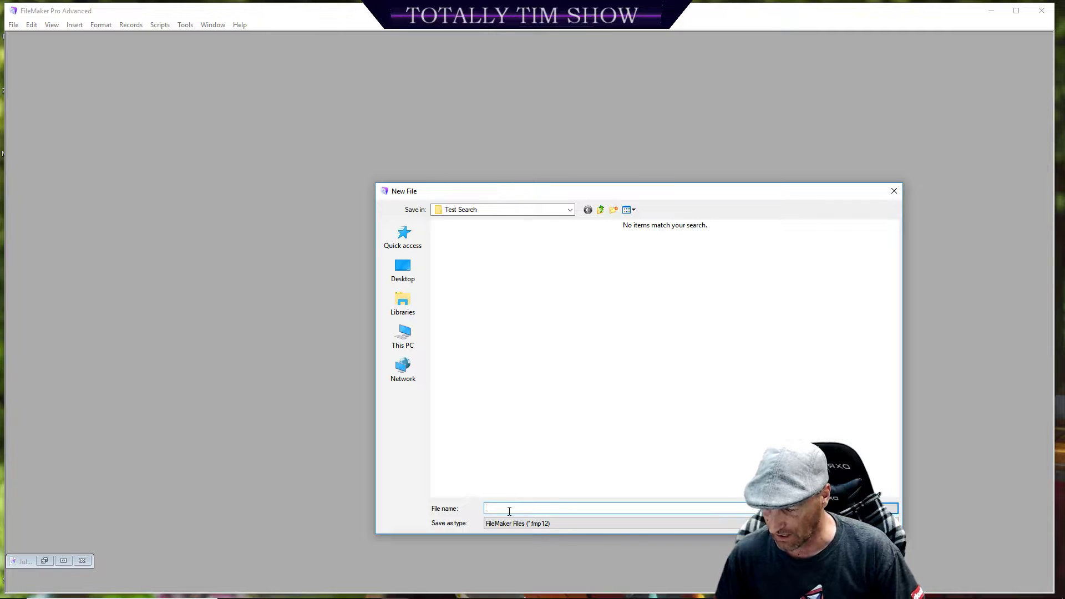
type("CUs")
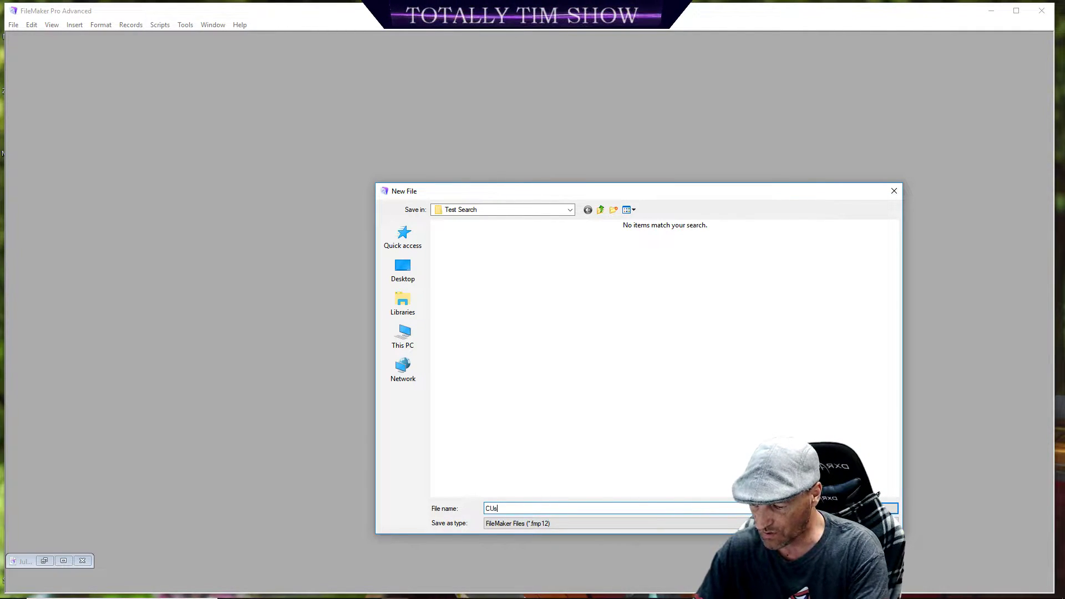
type("tomer Interface")
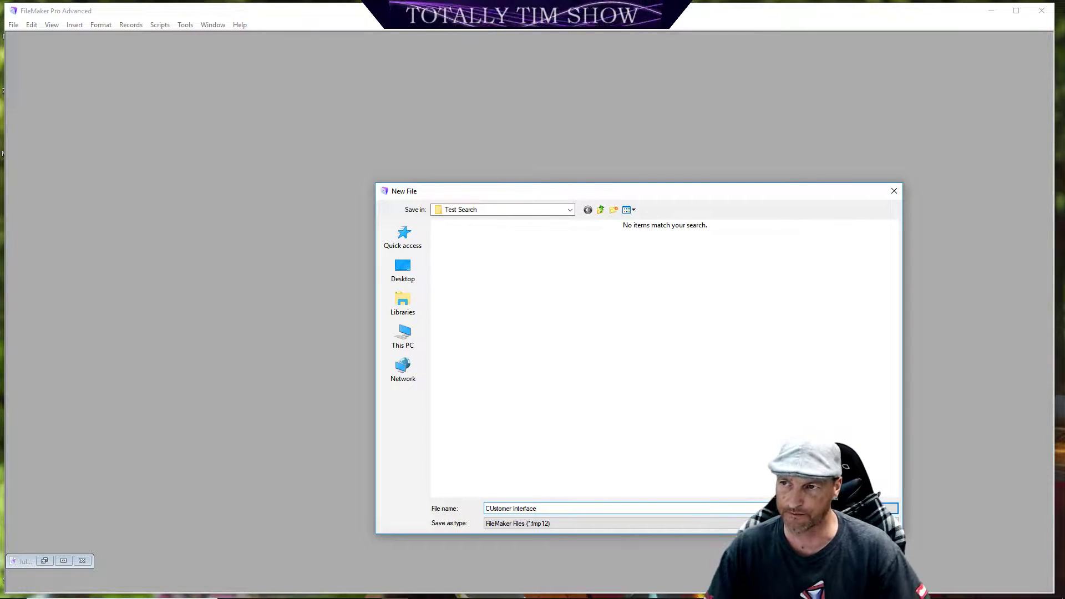
left_click(492, 508)
key("BackSpace")
type("u")
key("shift+Left")
type("u")
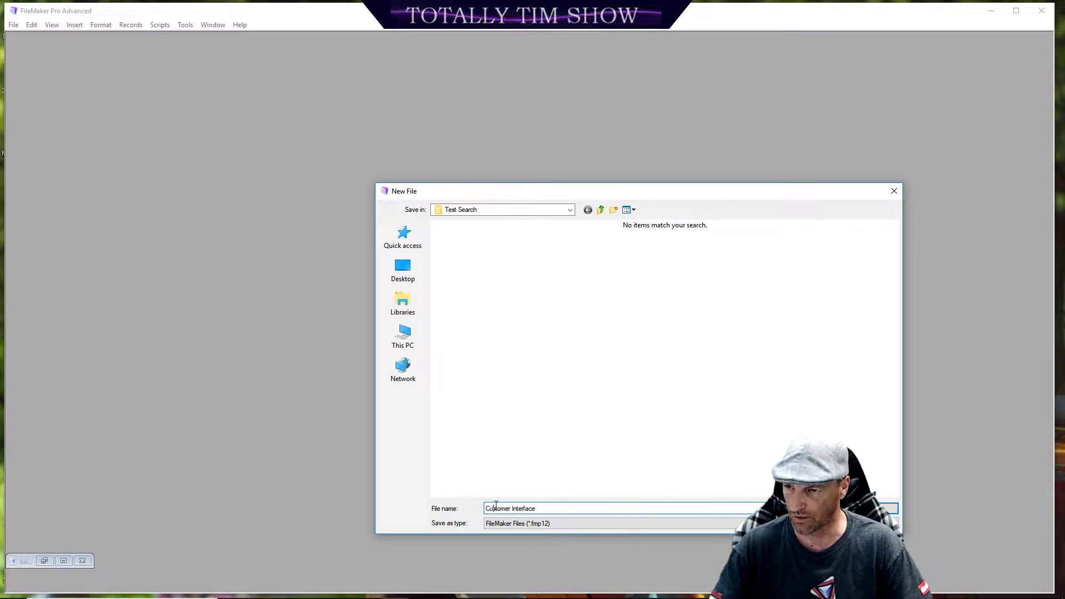
key("Return")
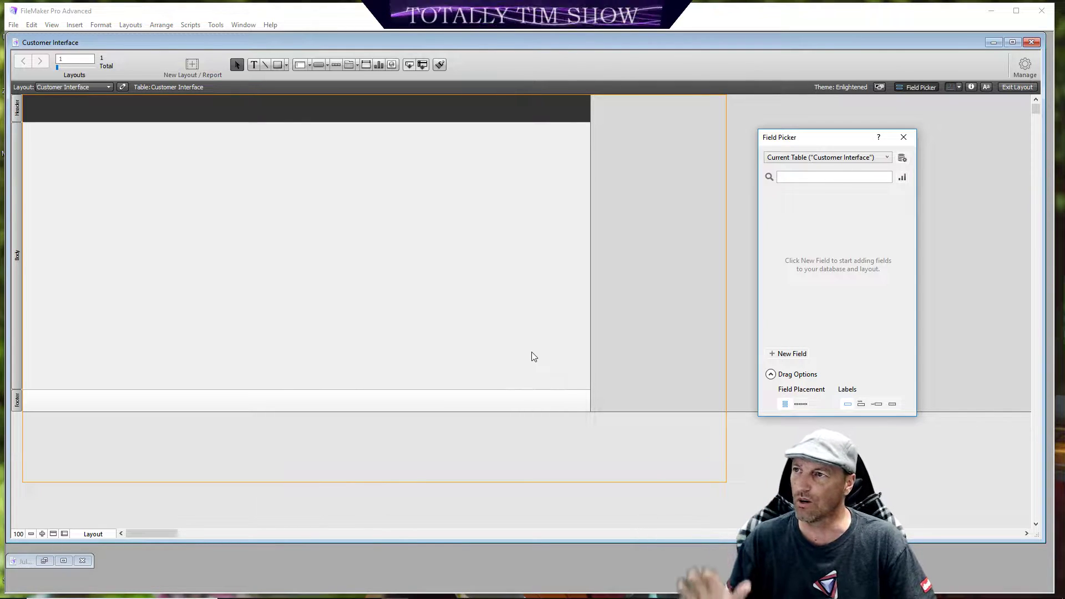
Step: Dismiss the Field Picker and open the table definitions of the Customer Interface database
left_click(903, 137)
left_click(1020, 72)
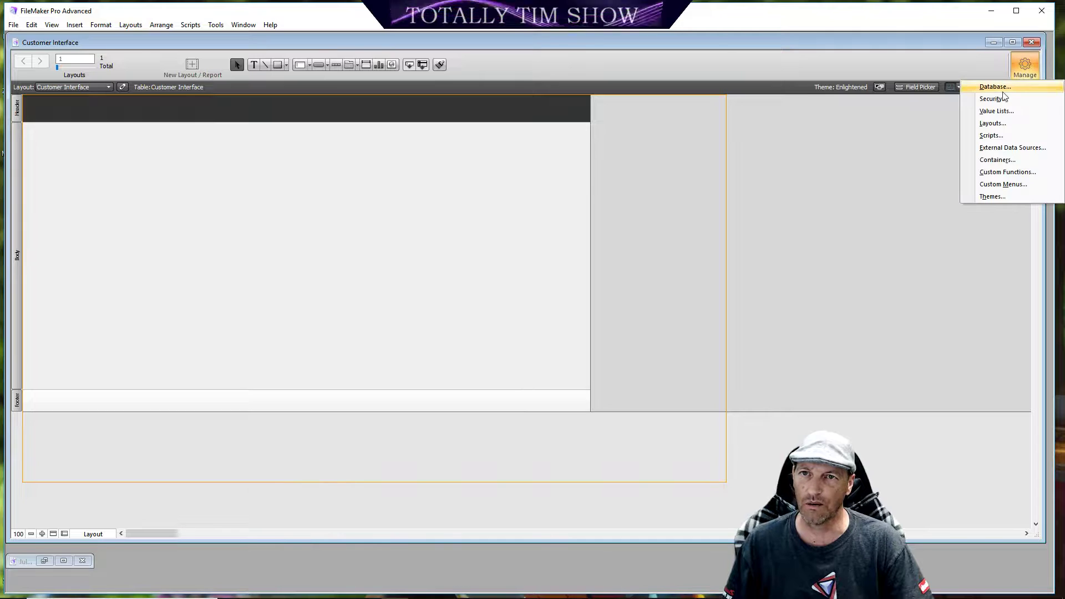
left_click(1001, 89)
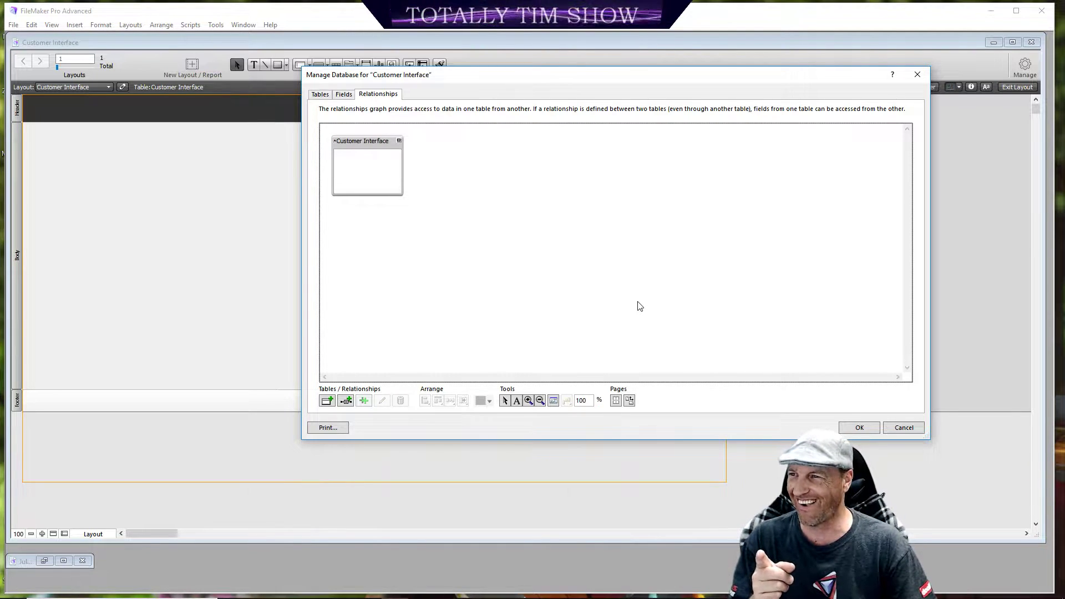
left_click(317, 95)
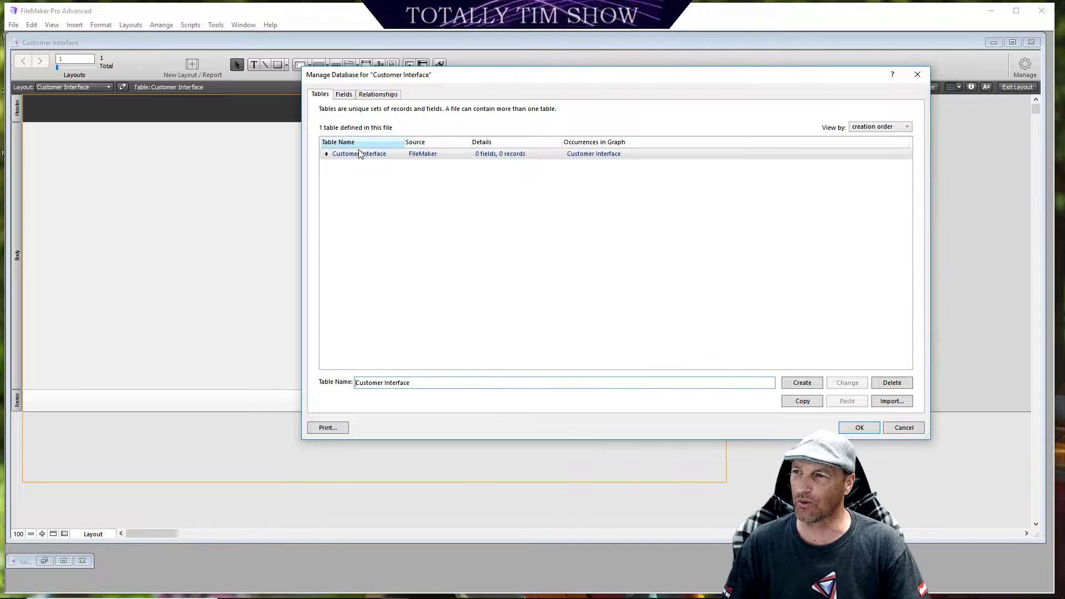
Step: Add a second table named Menu to the database
left_click(370, 155)
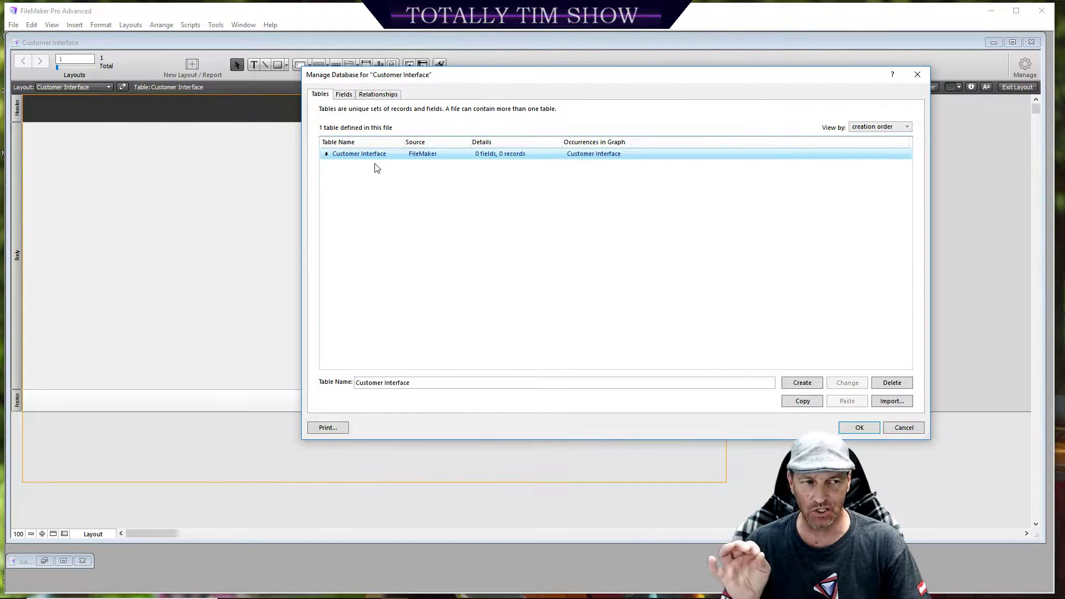
left_click(408, 382)
left_click_drag(408, 382, 356, 383)
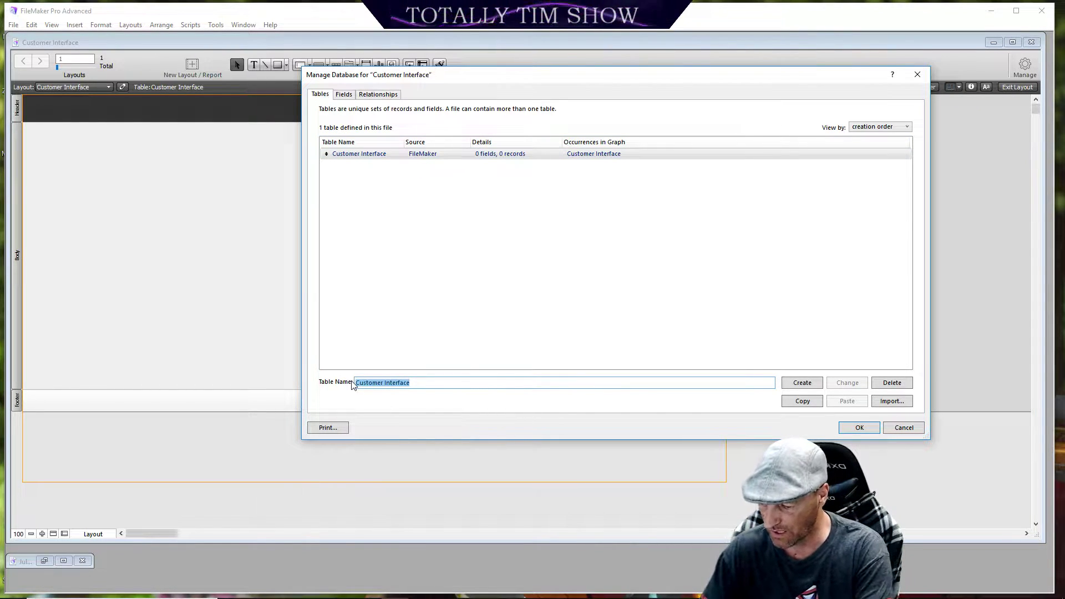
key("BackSpace")
type("Menu")
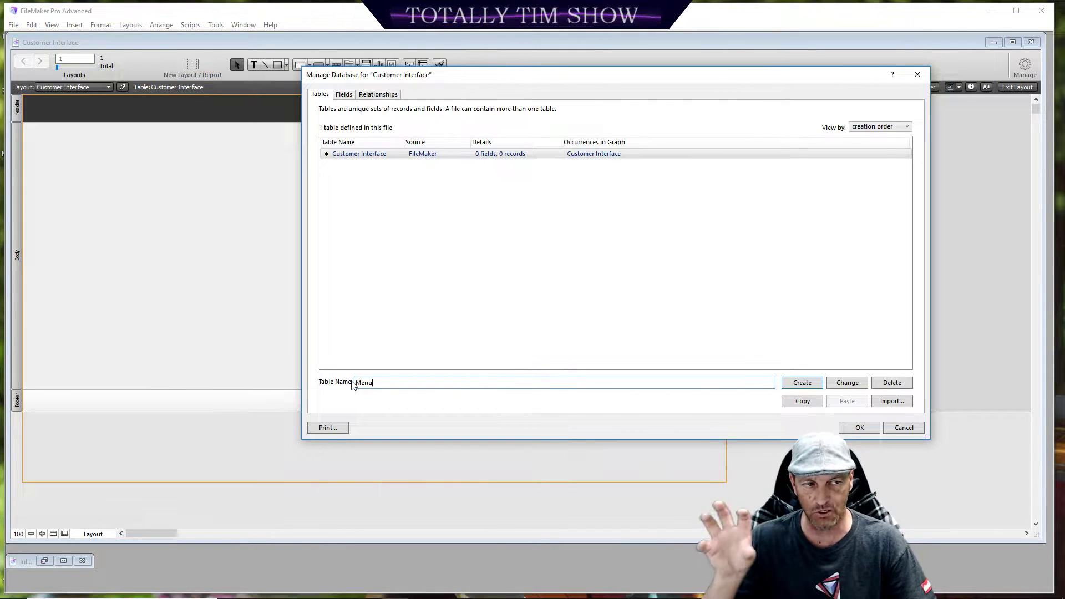
left_click(802, 383)
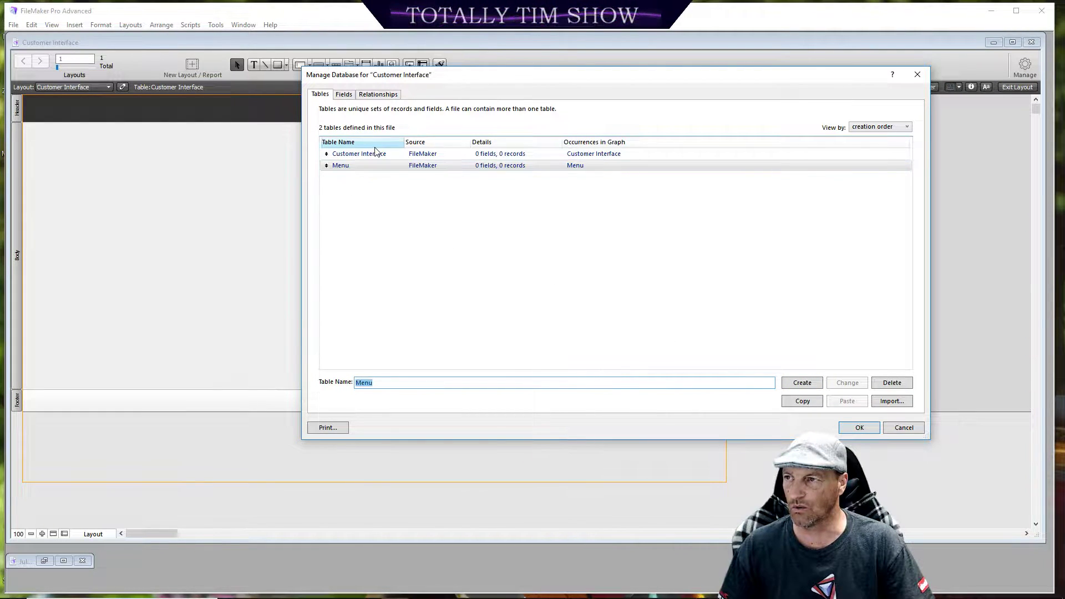
Step: Rename the newly added Menu table as Inventory
left_click_drag(375, 154, 381, 174)
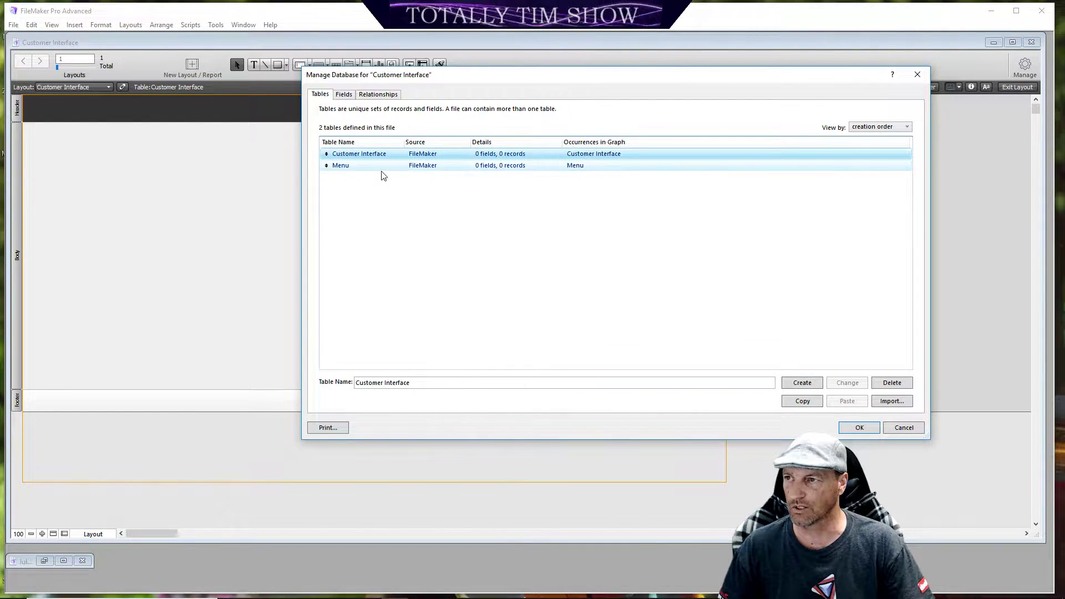
left_click(343, 168)
left_click_drag(389, 383, 353, 382)
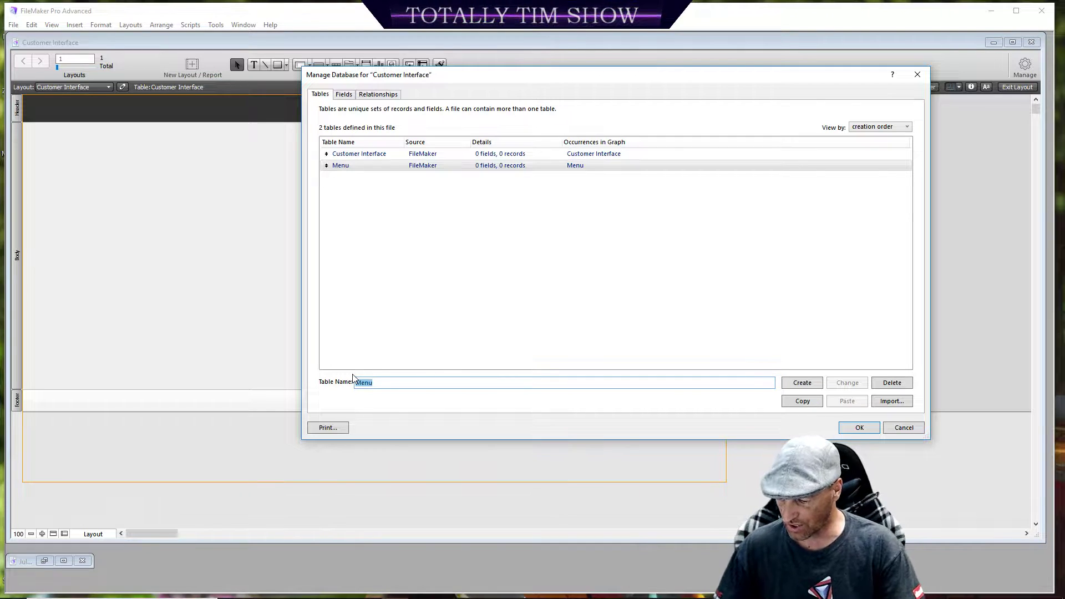
key("BackSpace")
type("ntory")
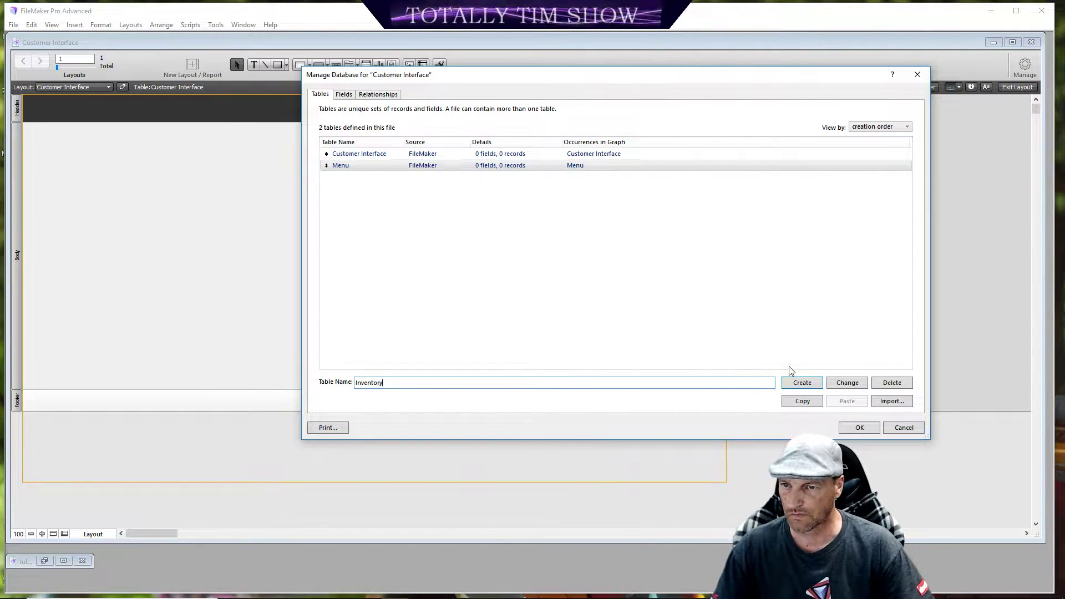
left_click(844, 382)
Step: Rename the Customer Interface table as Menu
left_click(344, 153)
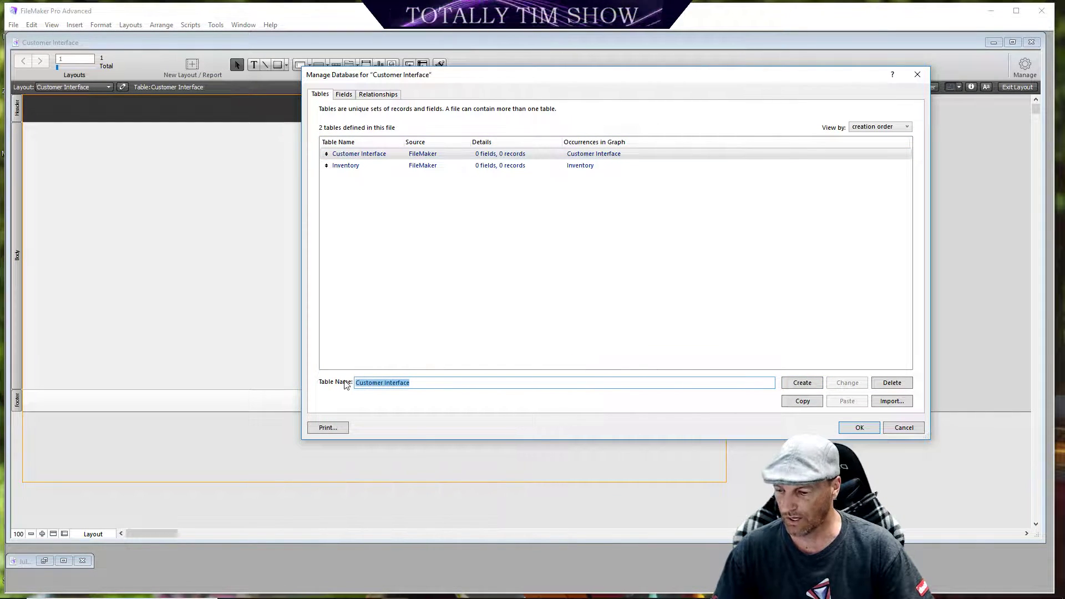
type("Menu")
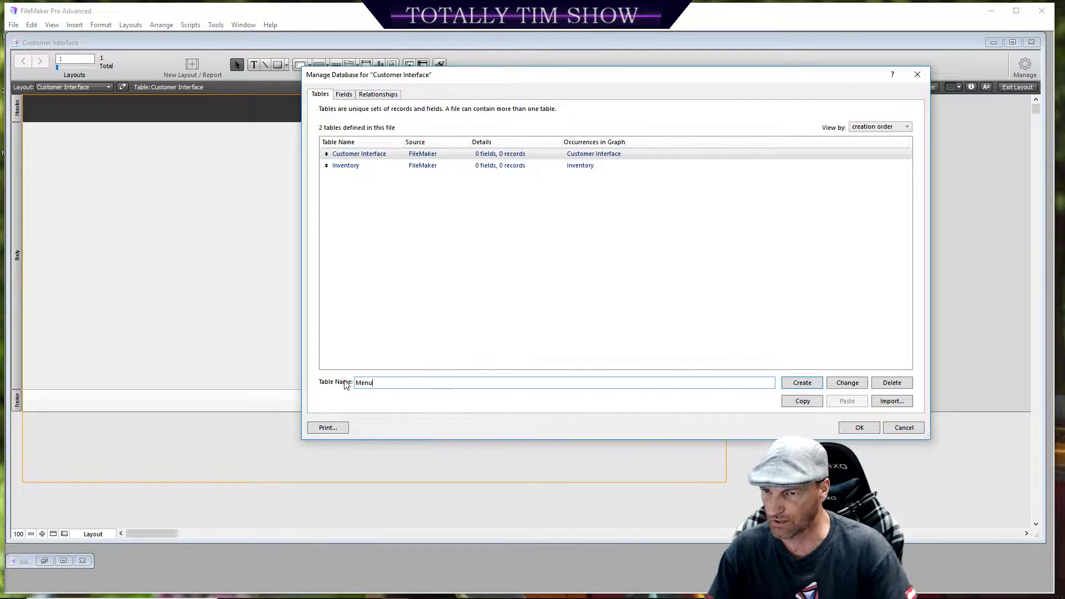
left_click(842, 385)
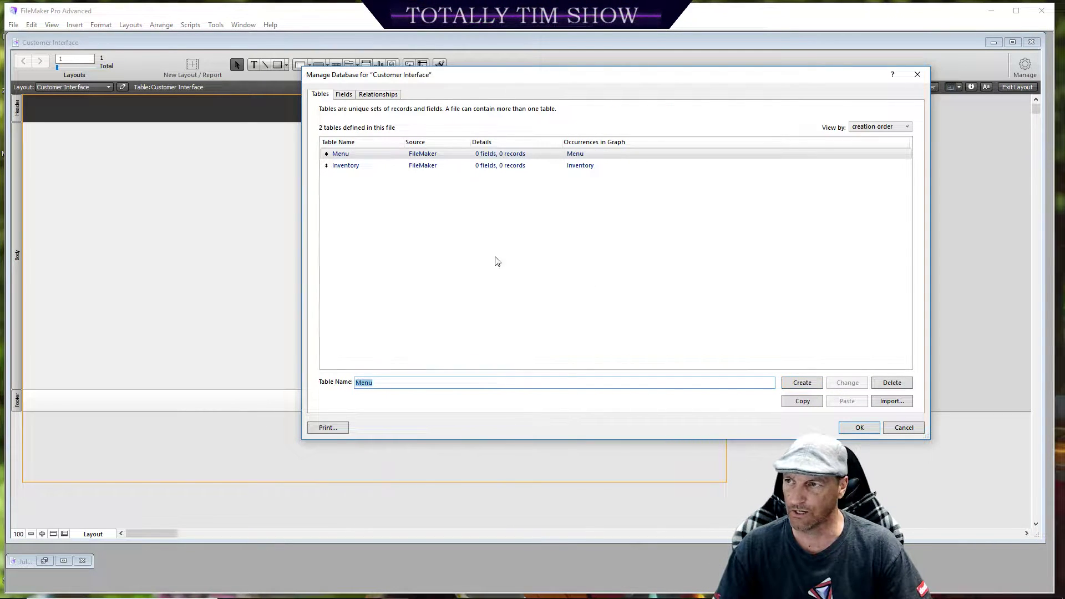
Step: Add a table named Base Products to the database
left_click(419, 231)
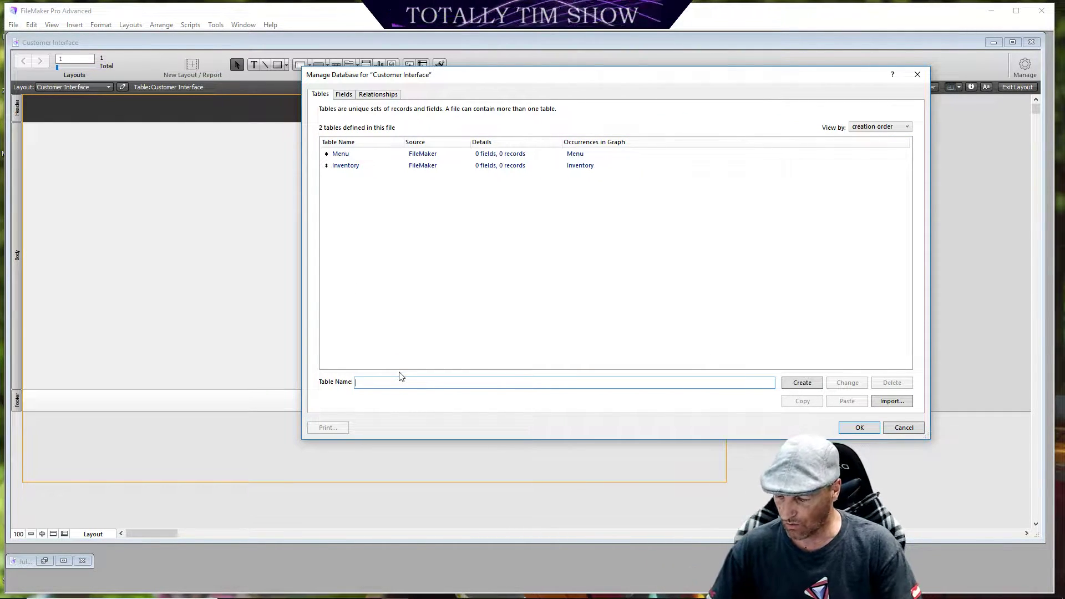
type("Base")
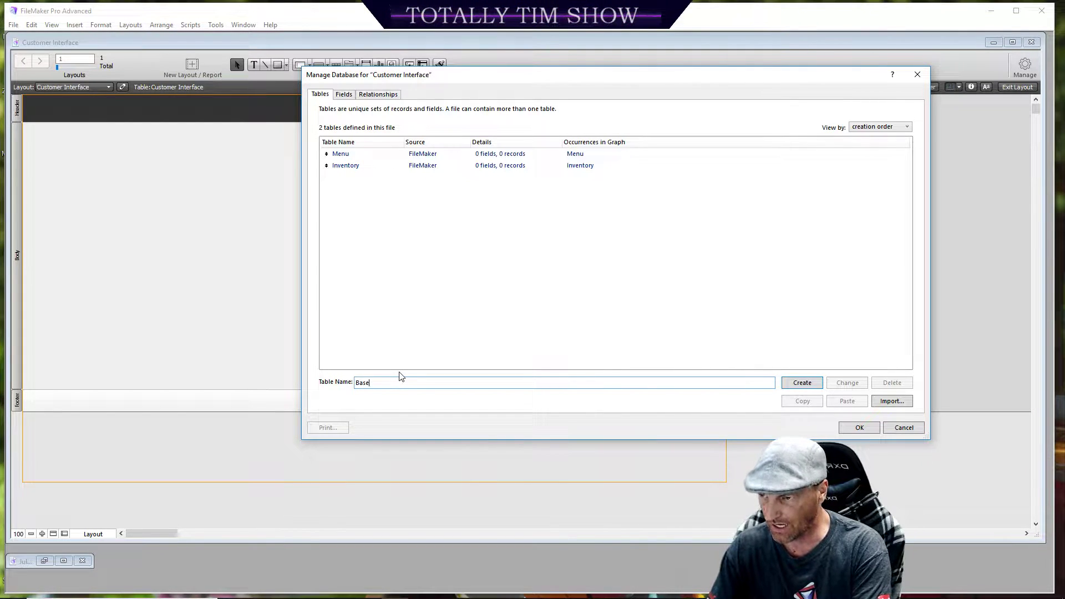
type(" Pro")
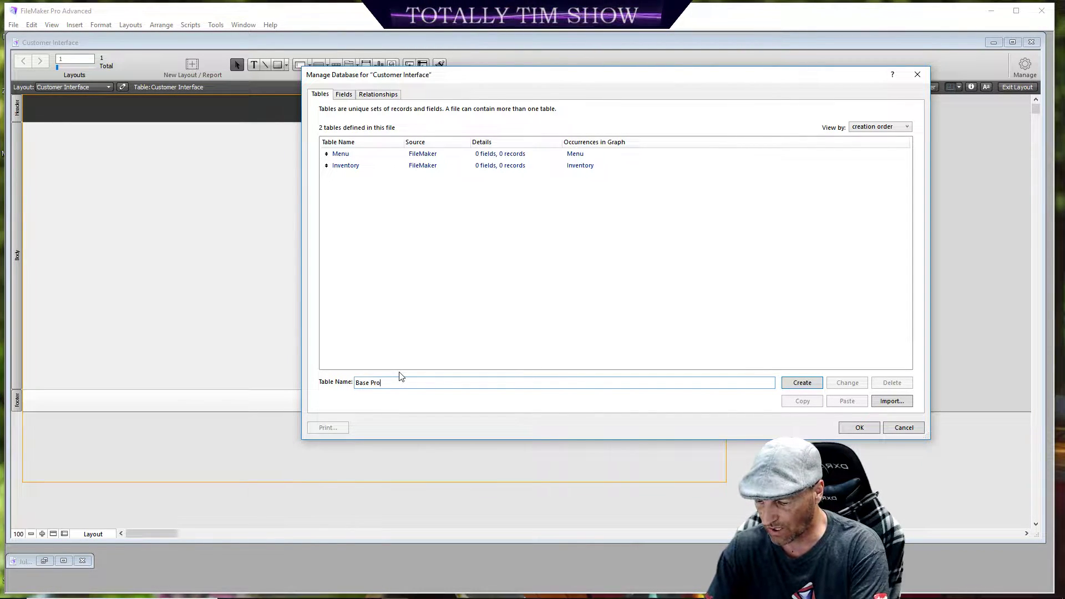
type("ducts")
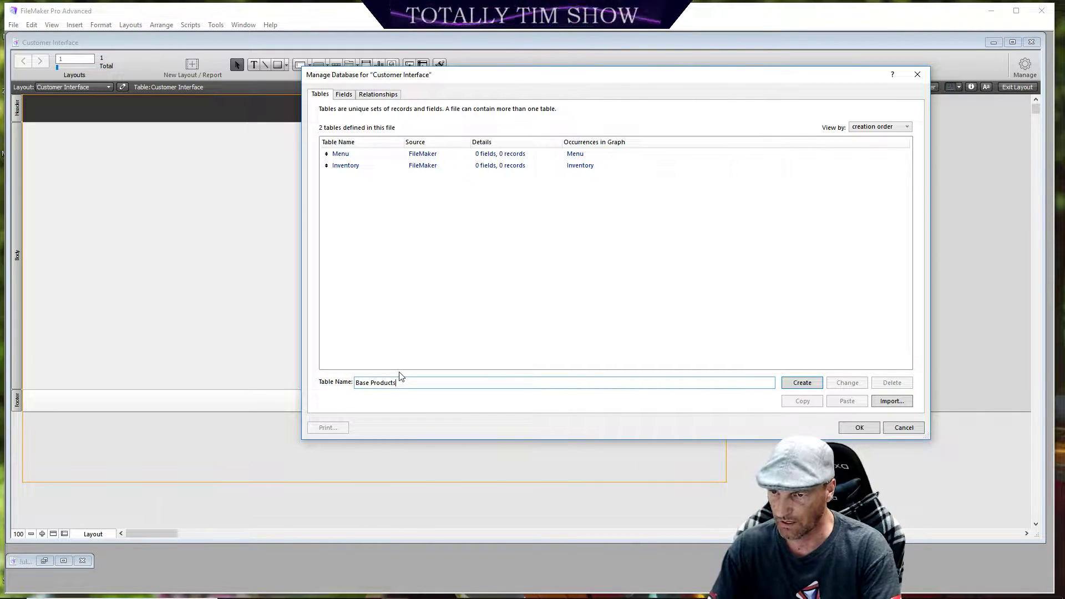
key("Return")
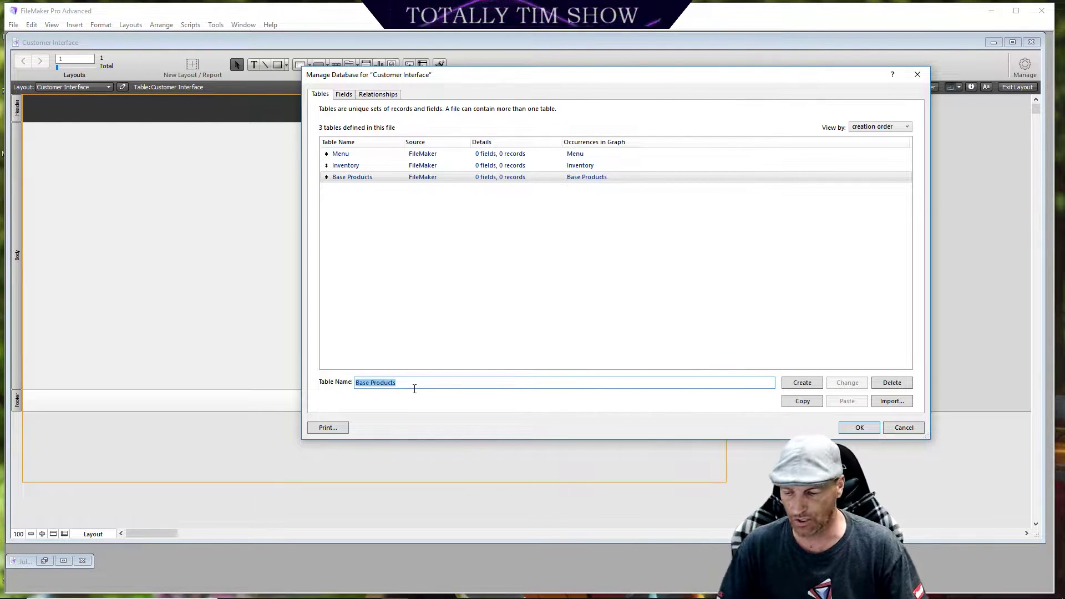
Step: Add a table named Search Results to the database
type("Searc")
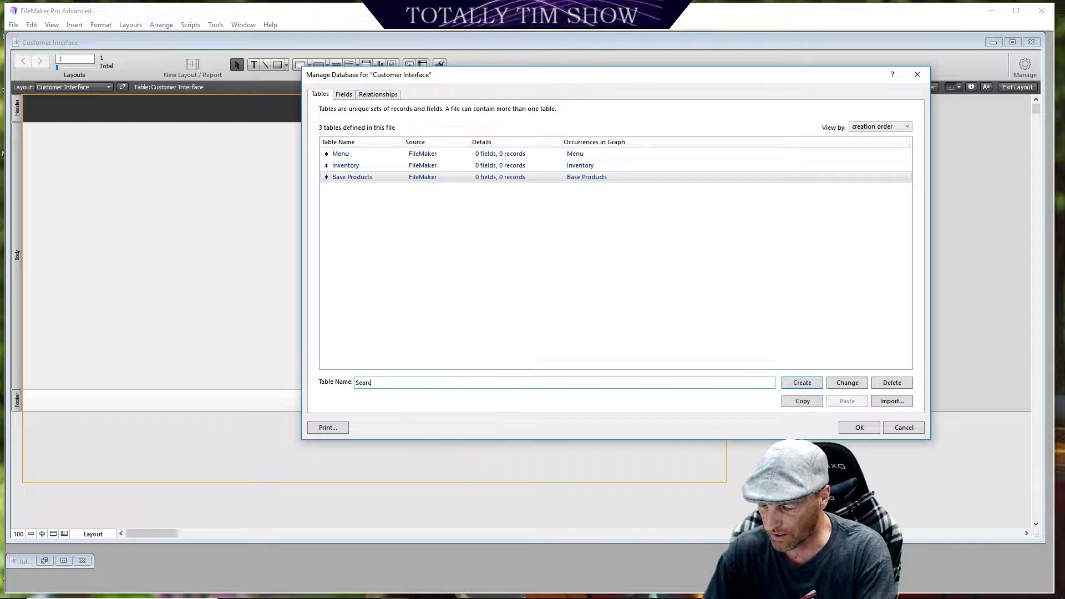
type("h Resu")
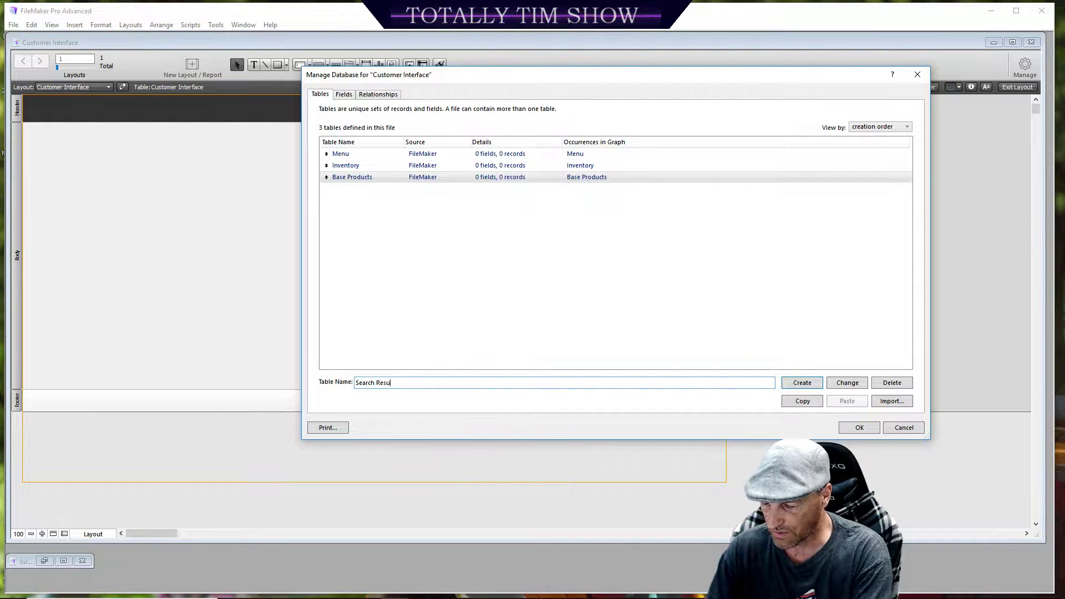
type("lts")
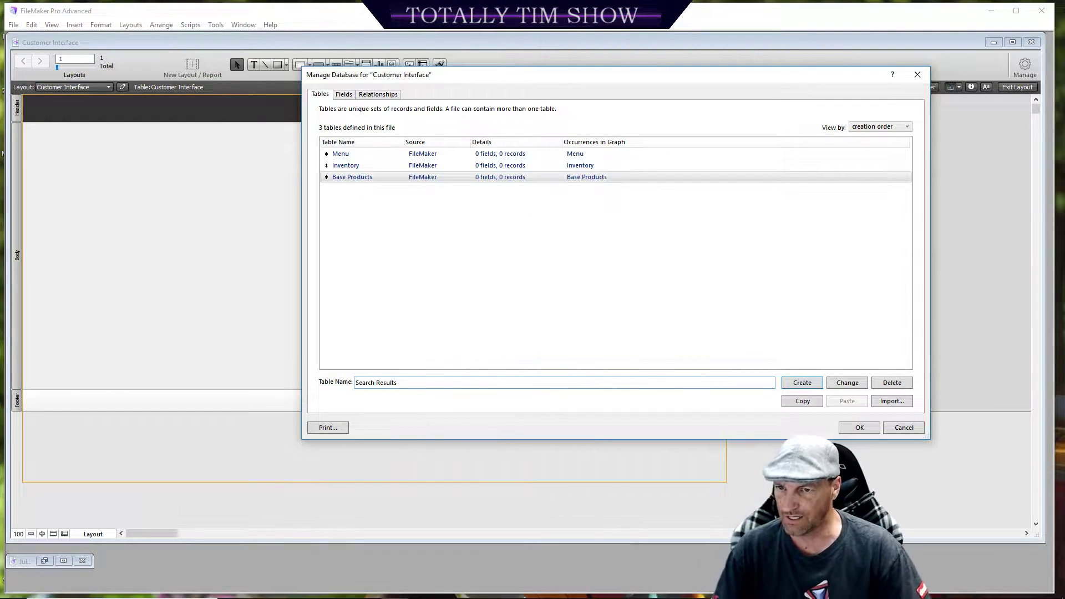
left_click(801, 382)
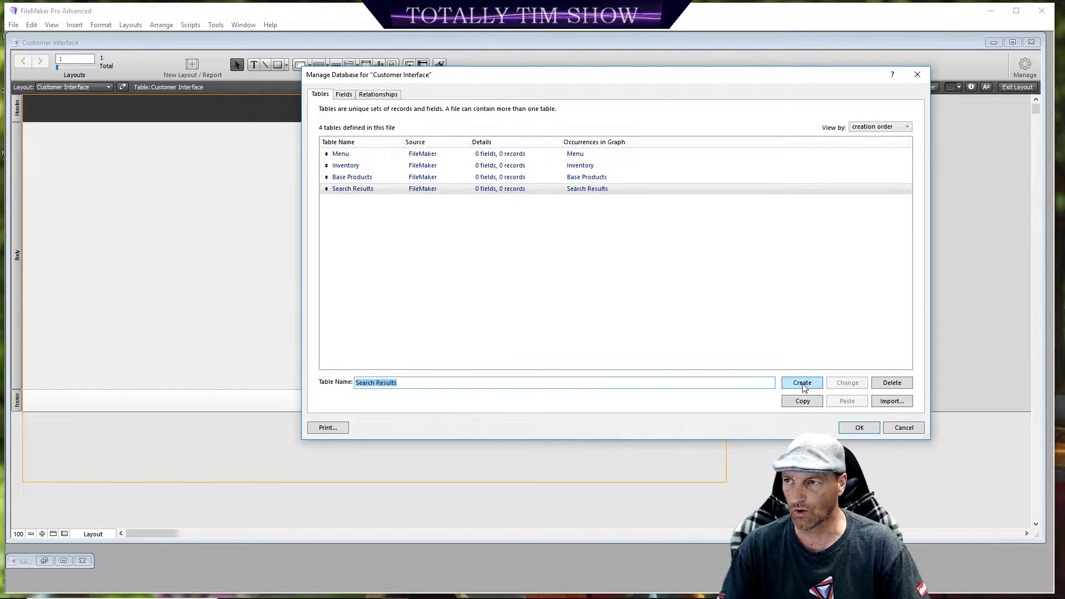
Step: Open the field definitions of the Menu table and add a text field named id
double_click(424, 154)
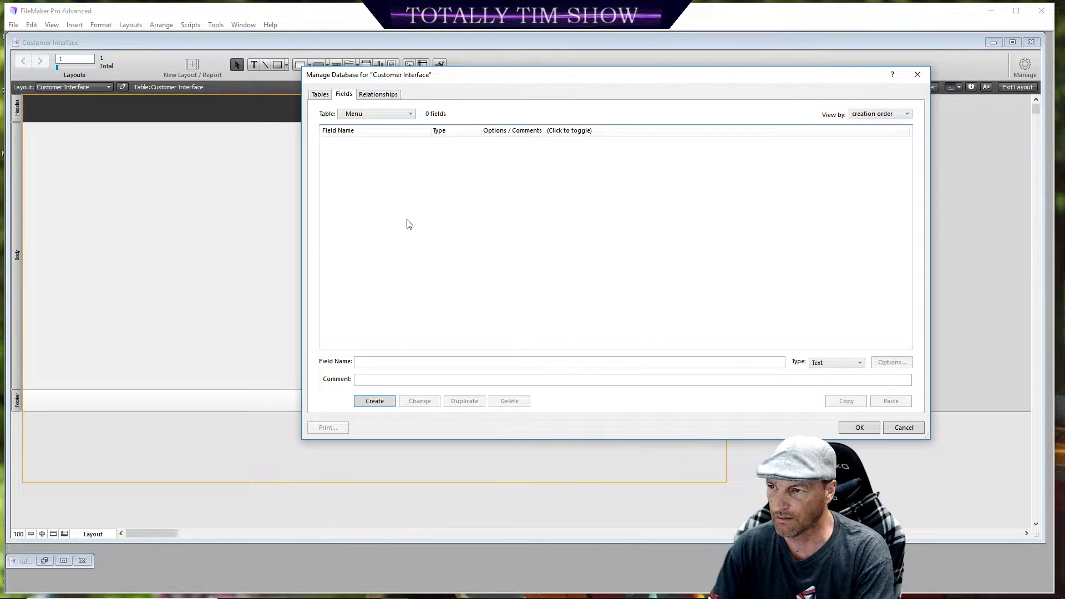
left_click(382, 360)
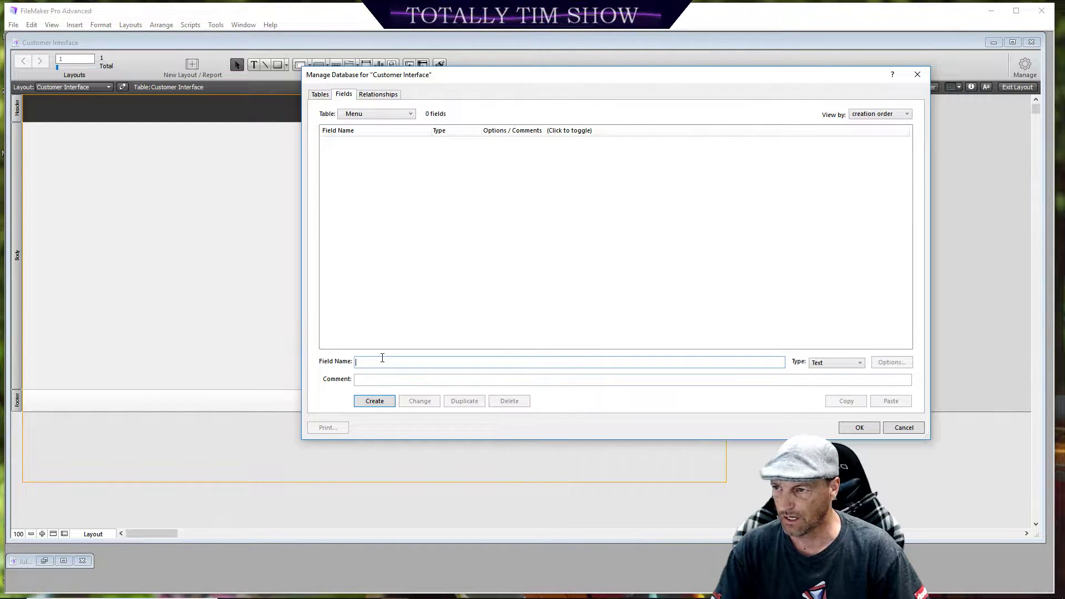
type("id")
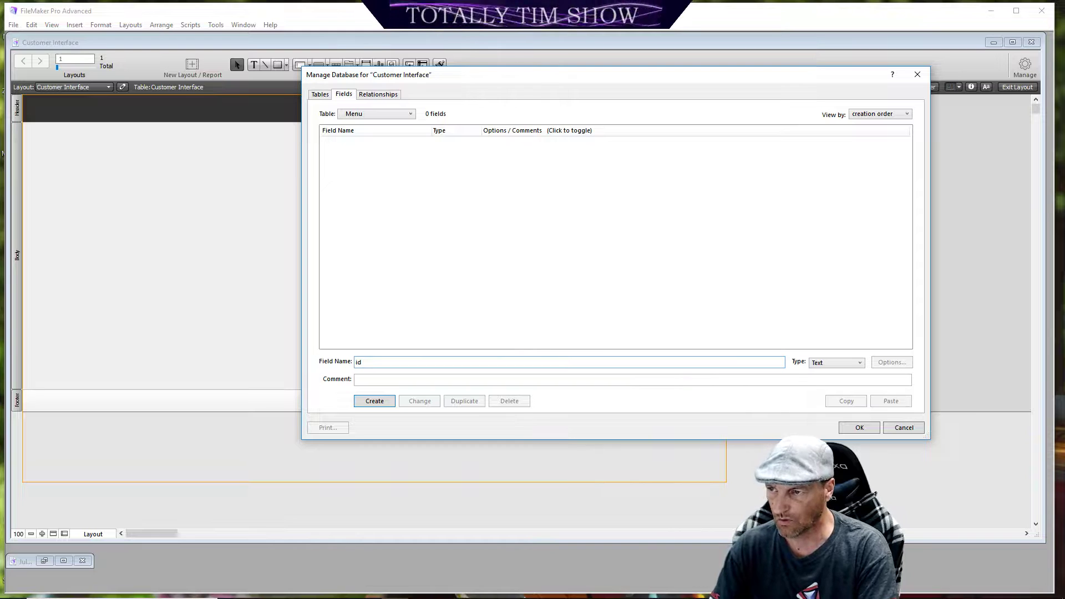
key("Return")
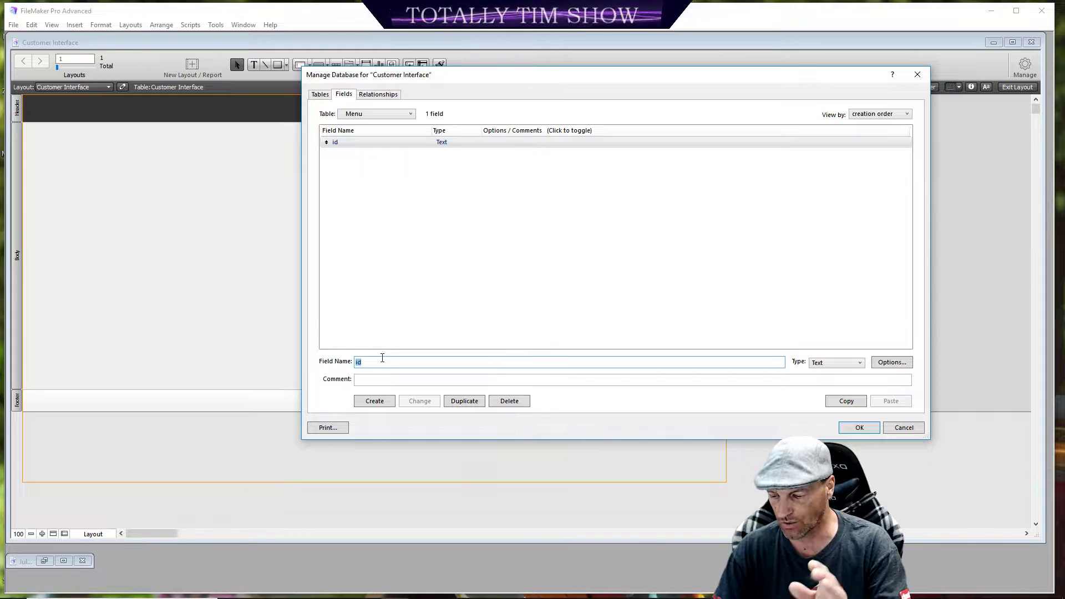
Step: Add two more text fields to the Menu table, named data and index
type("data")
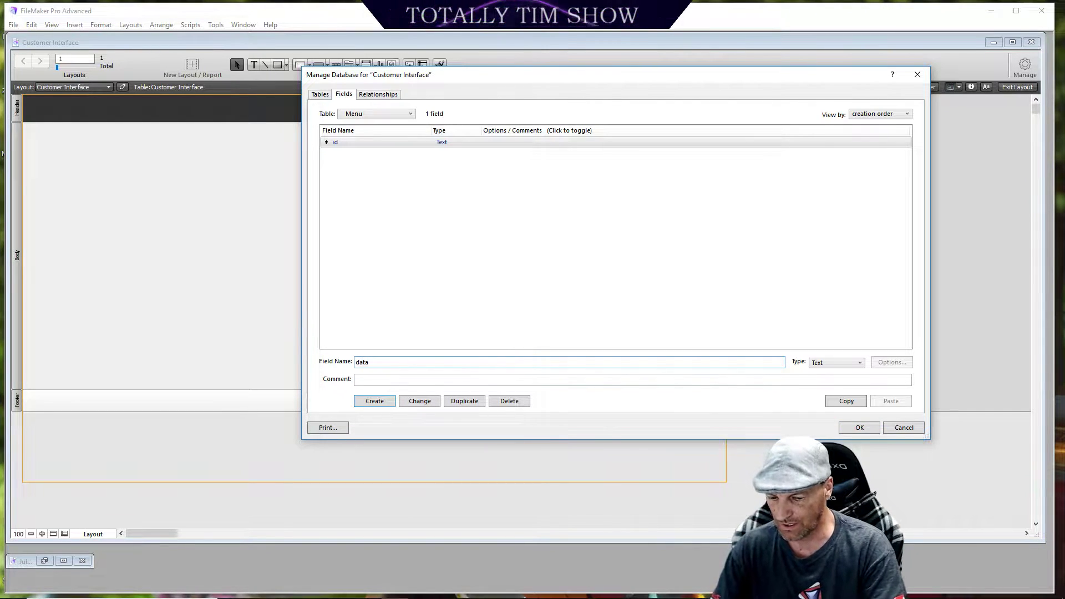
key("Return")
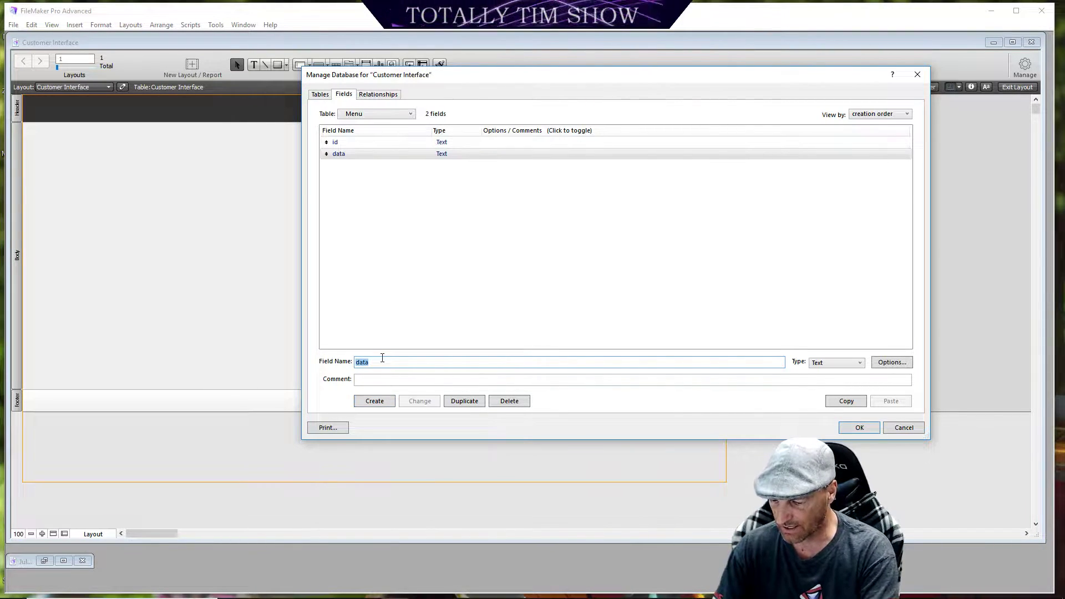
type("index")
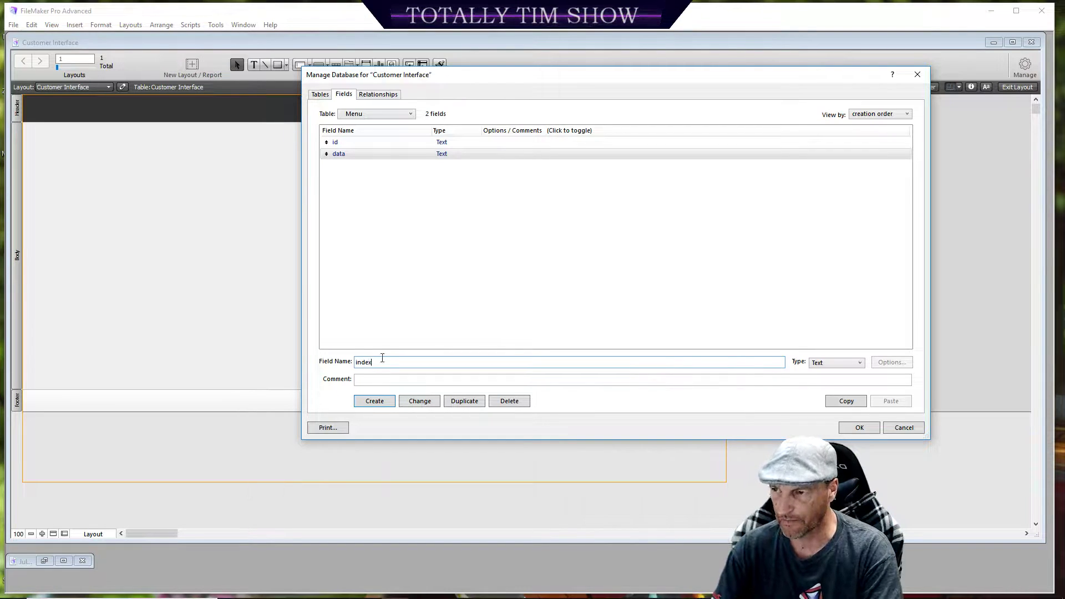
key("Return")
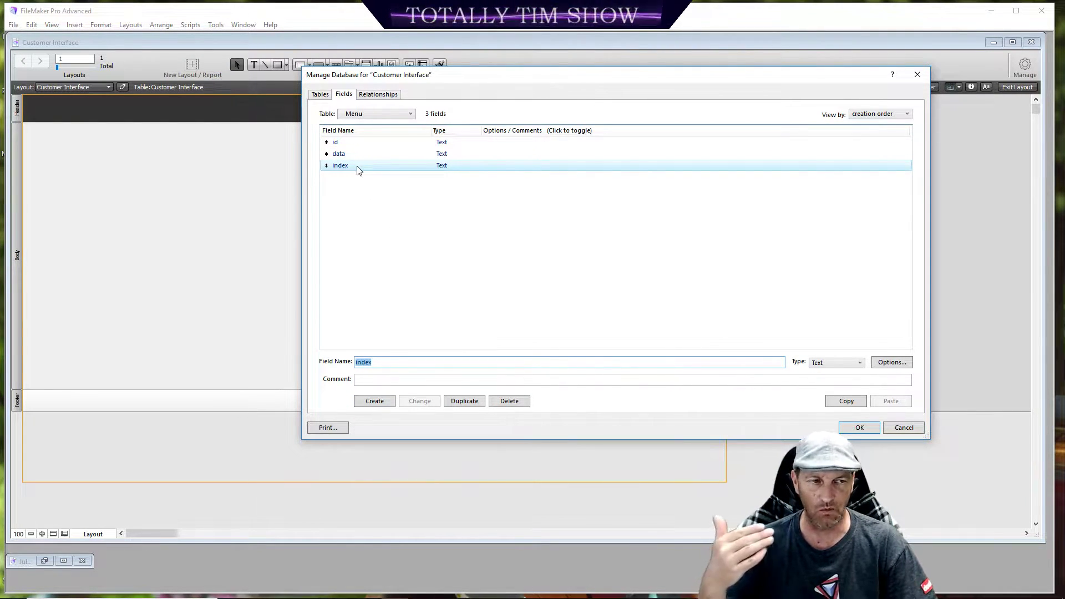
Step: Change the Menu table's id field to the Number type and save the change
double_click(411, 143)
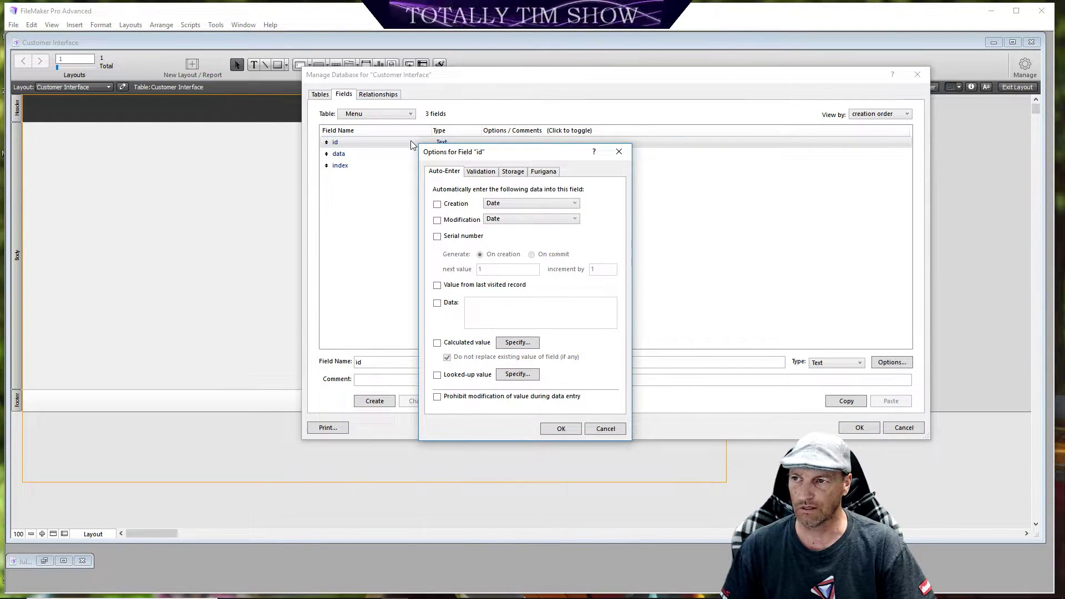
left_click(620, 150)
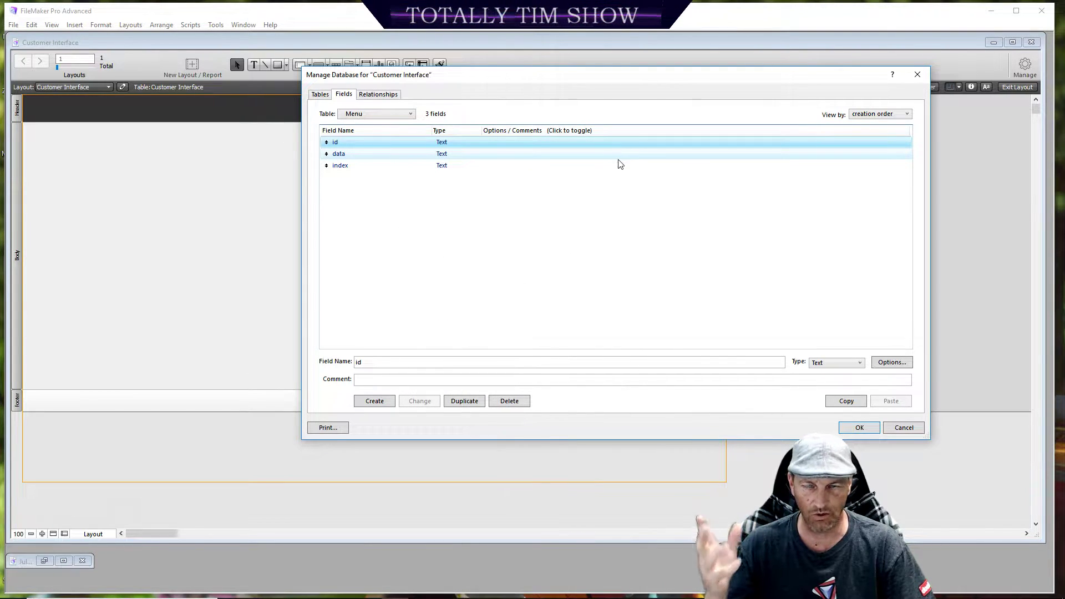
left_click(860, 365)
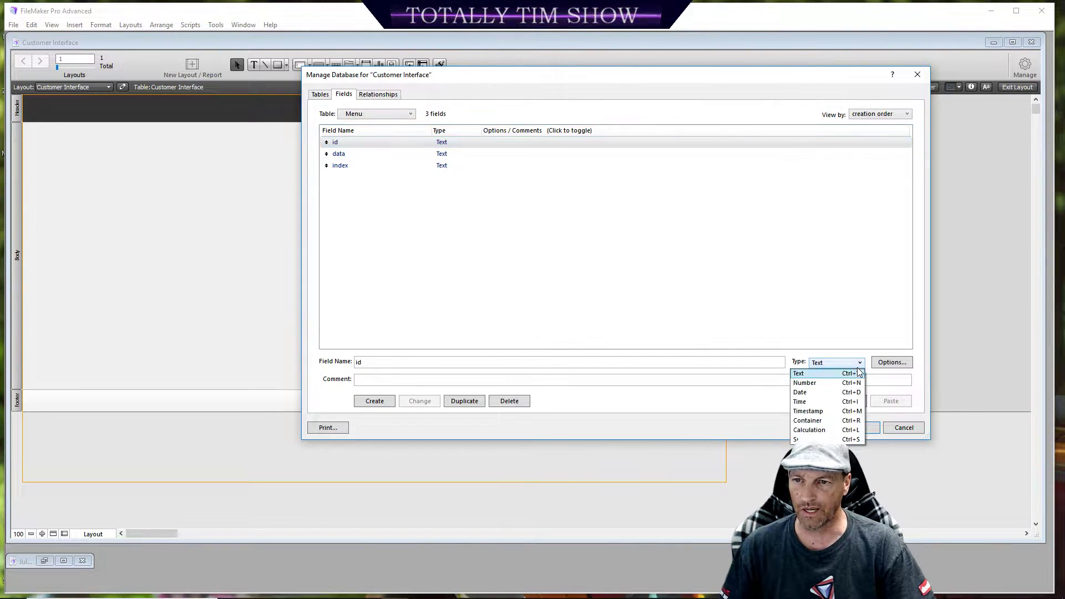
left_click(817, 382)
left_click(634, 302)
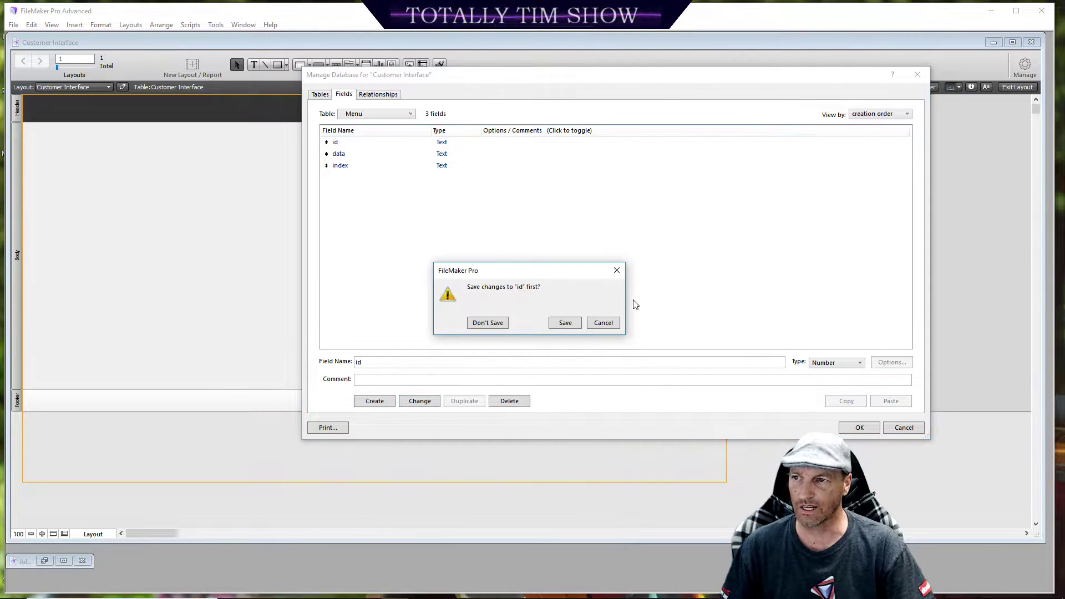
left_click(564, 322)
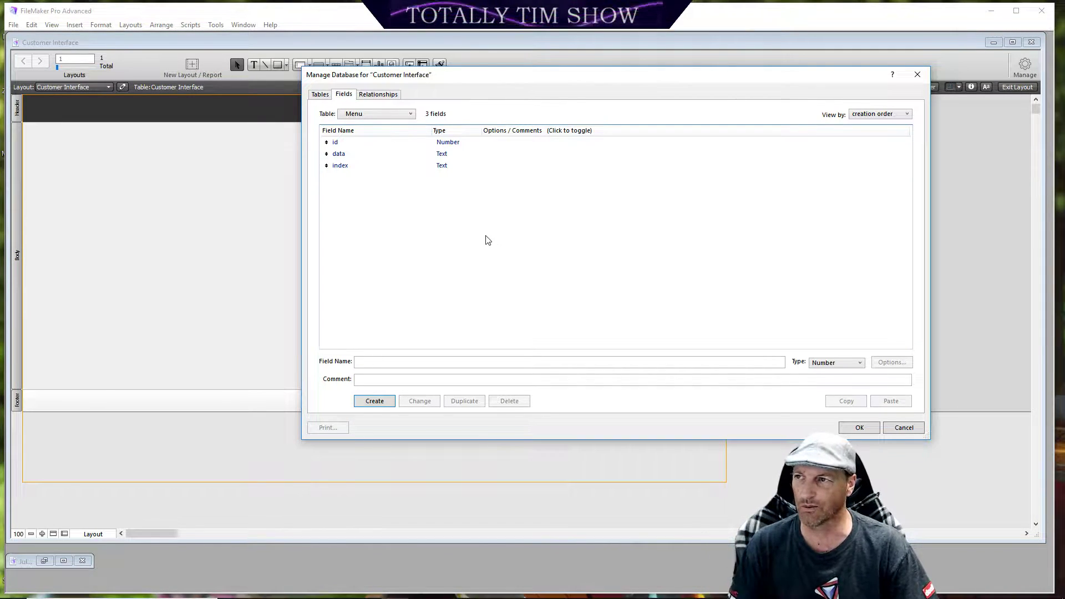
Step: Switch to the Inventory table's fields and add a Number field named id
left_click(411, 114)
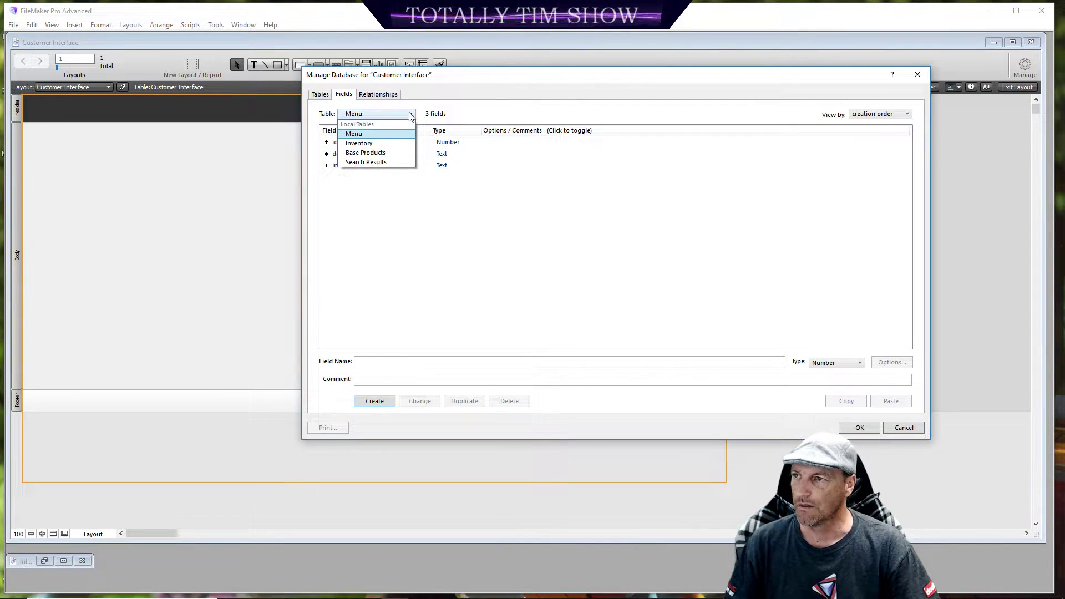
left_click(385, 145)
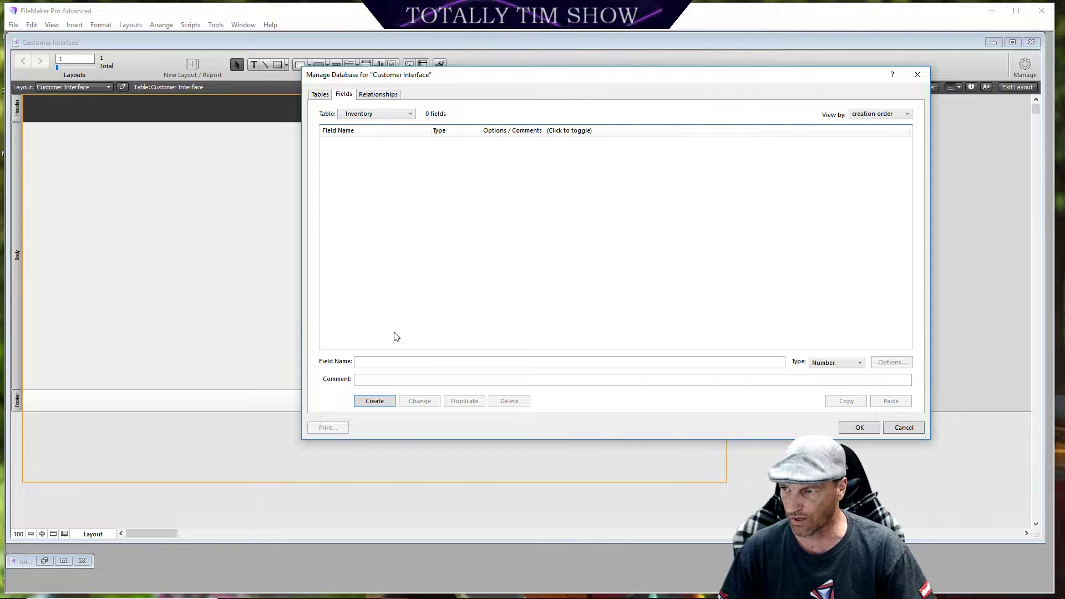
left_click(394, 361)
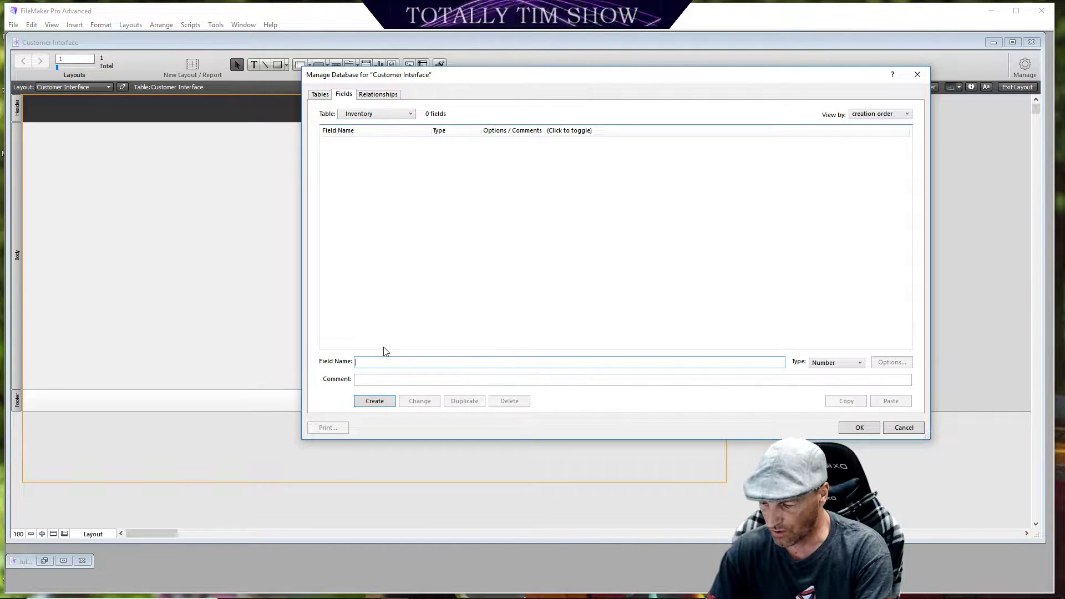
type("id")
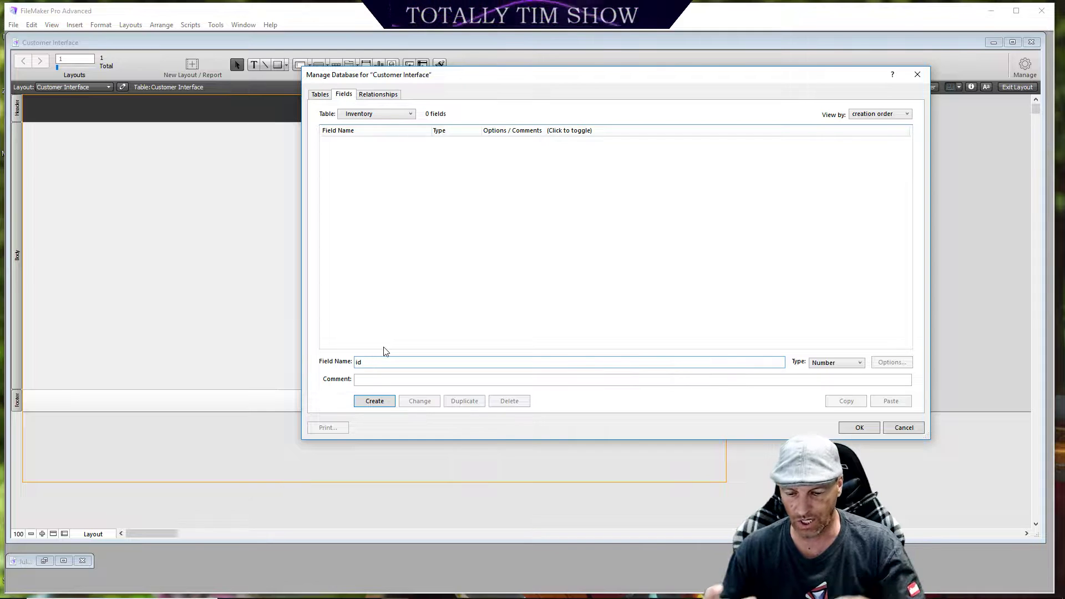
key("Return")
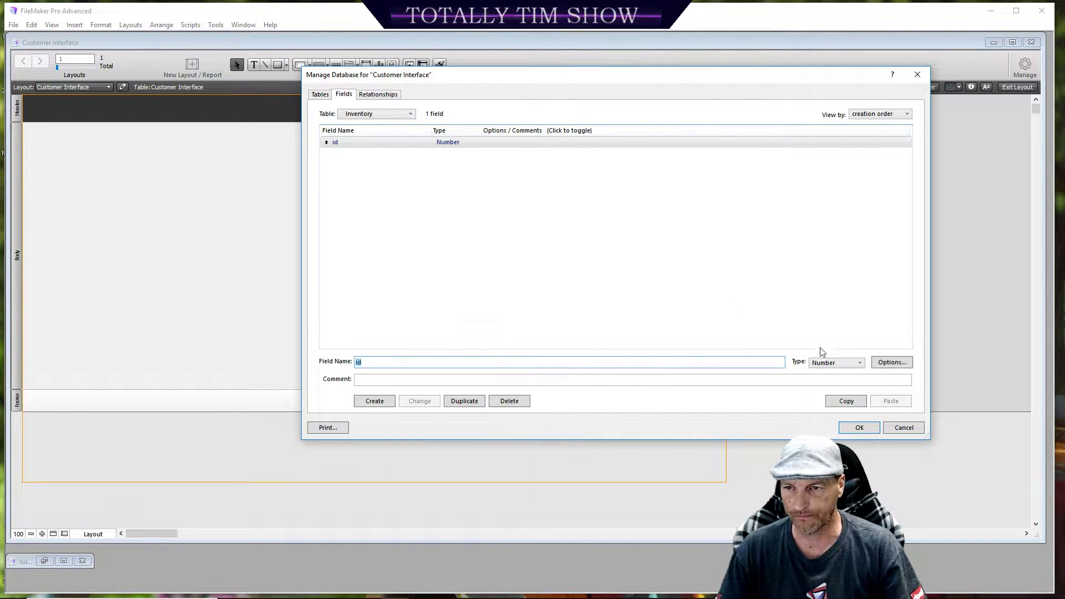
left_click(861, 365)
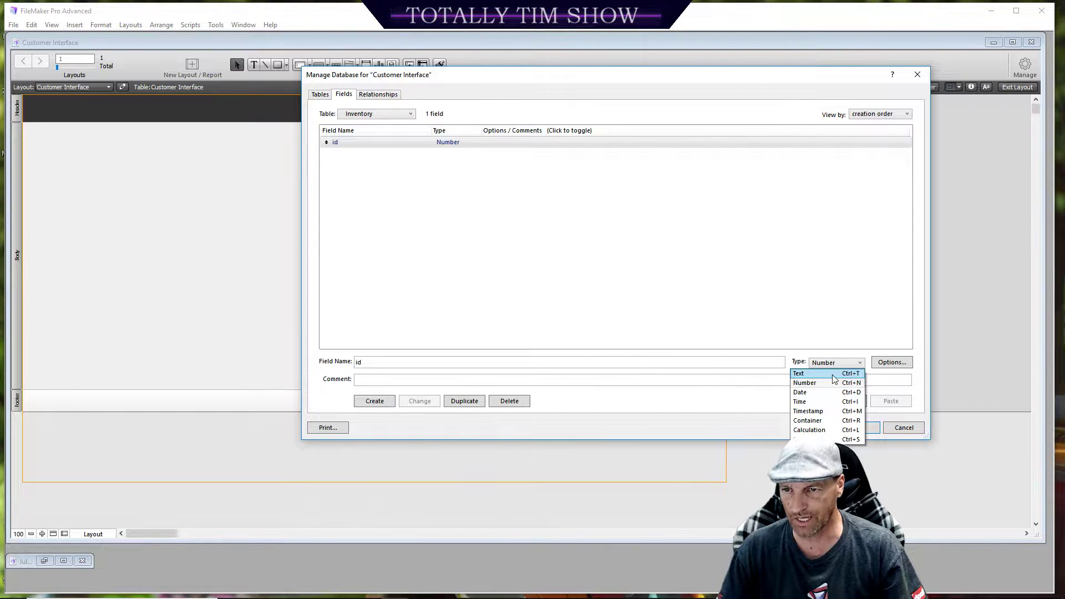
left_click(832, 374)
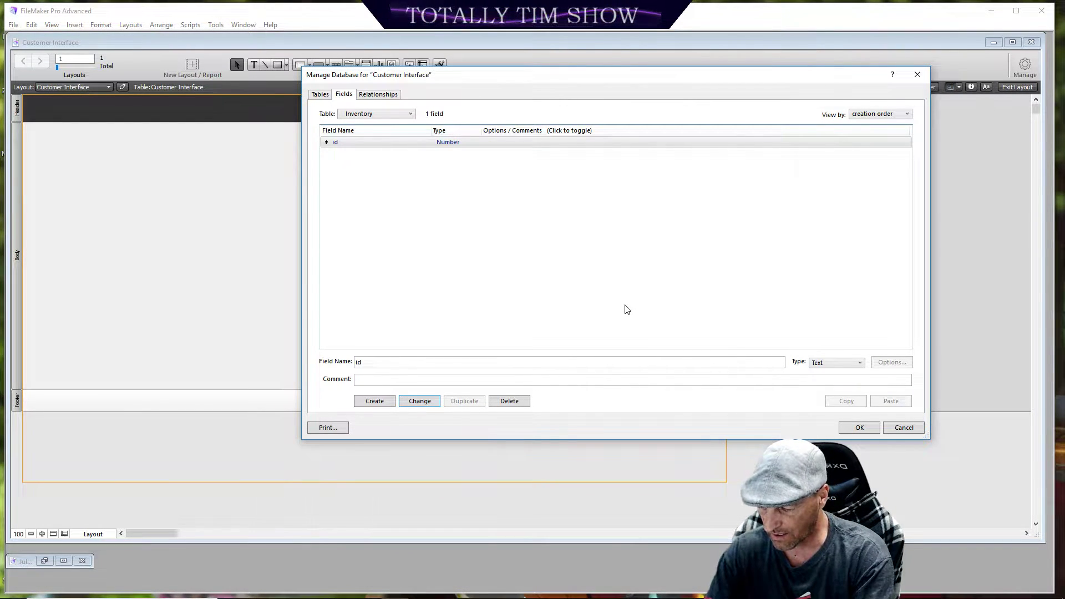
key("c")
key("t")
key("n")
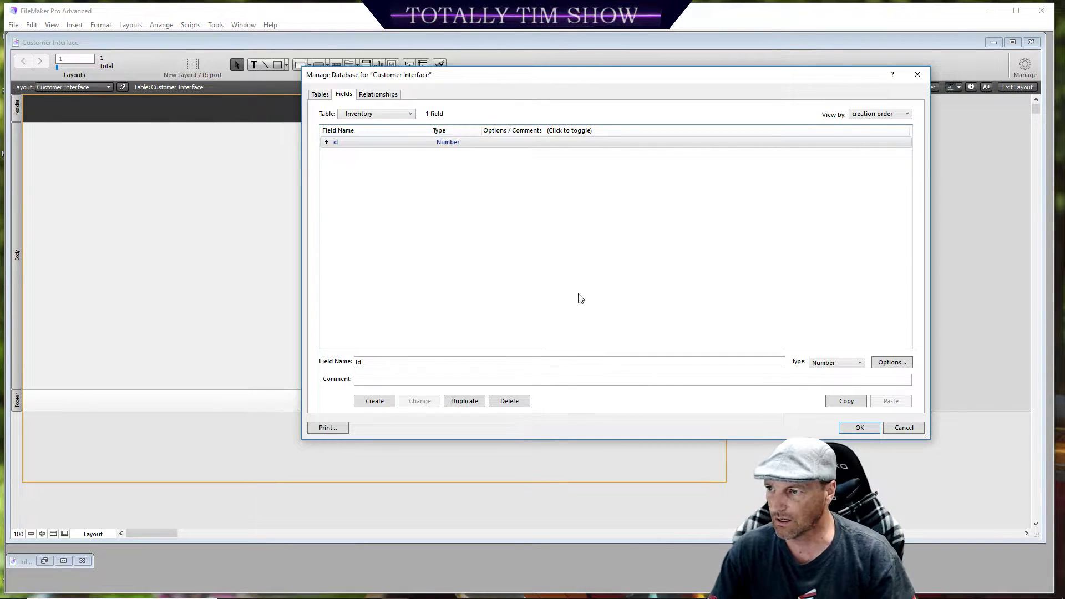
Step: Add a field named product_name with the Text type to the Inventory table
left_click(385, 361)
left_click_drag(372, 363, 355, 365)
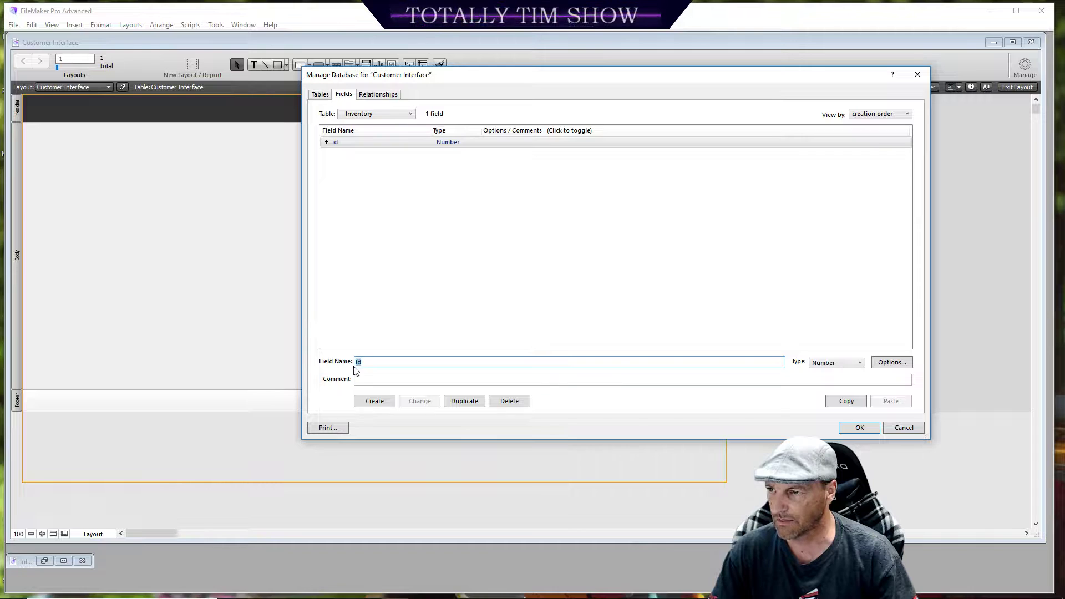
type("prod")
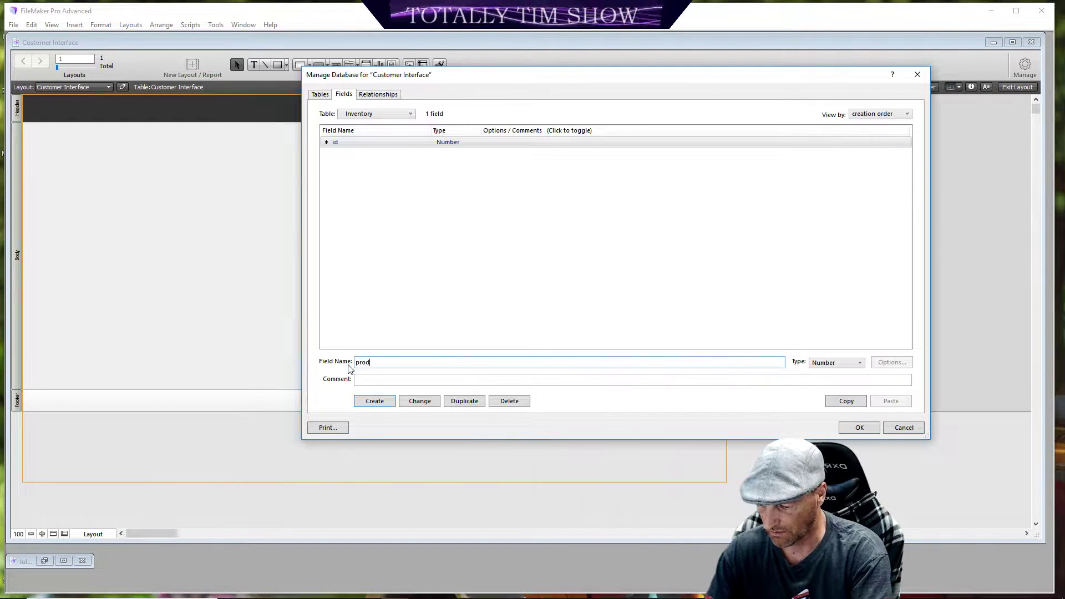
type("uct_name")
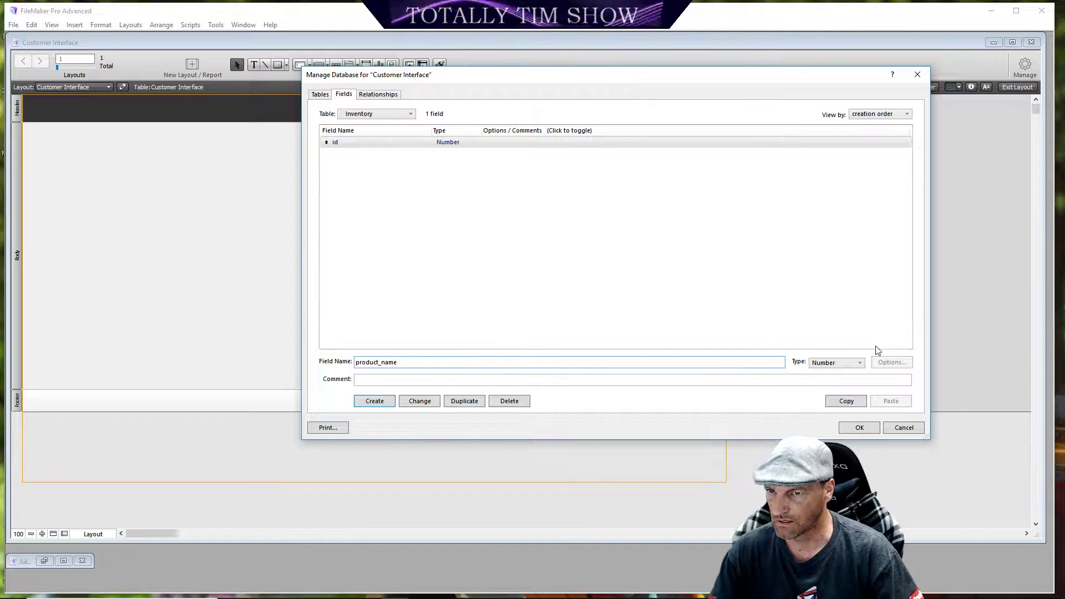
left_click(860, 364)
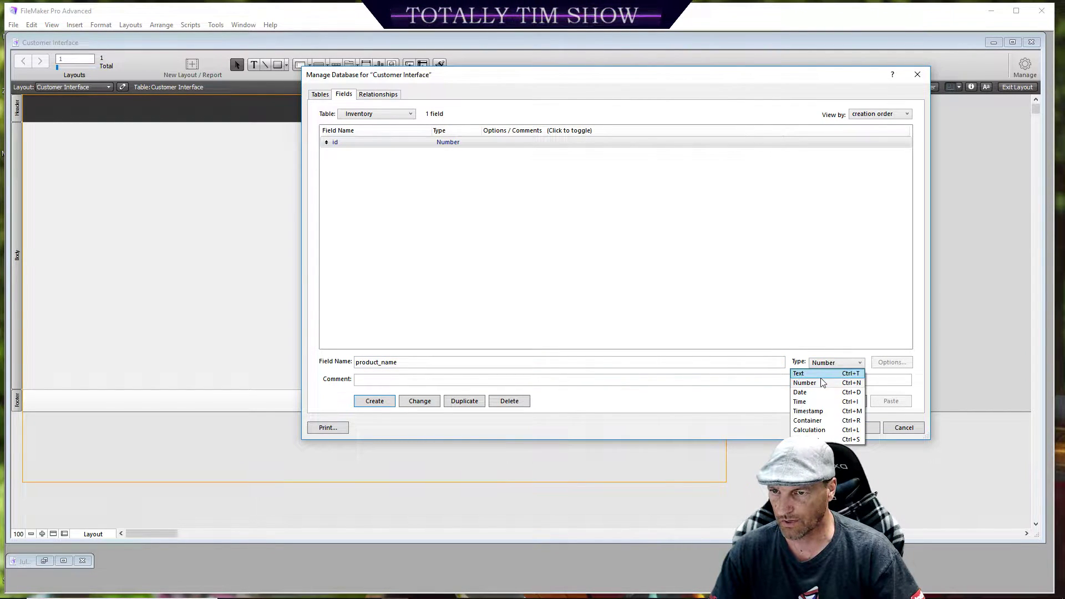
left_click(815, 373)
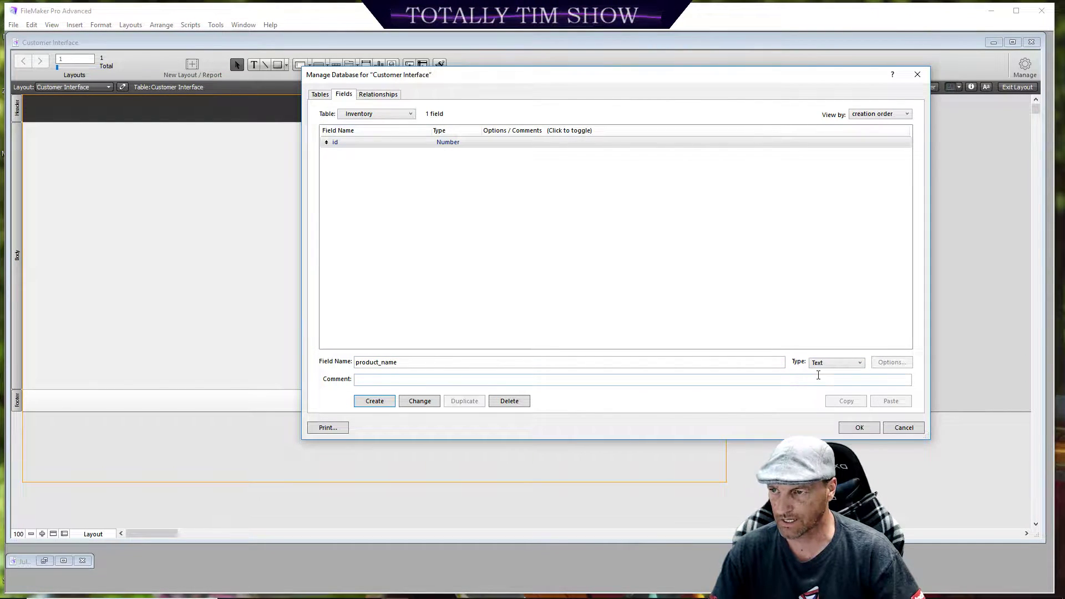
left_click(390, 404)
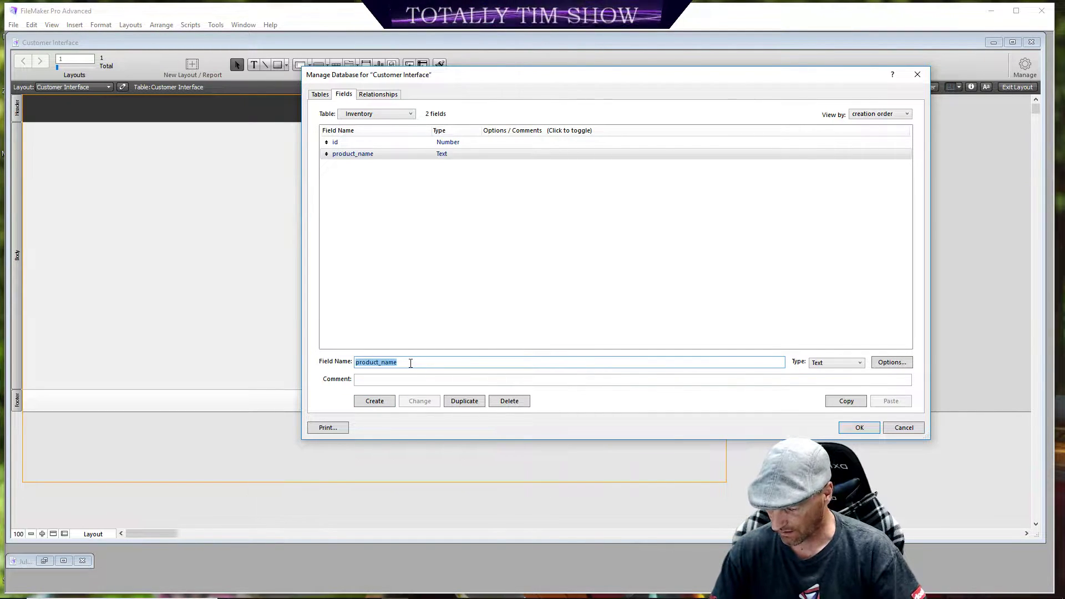
Step: Add a text field named brand_name to the Inventory table
key("BackSpace")
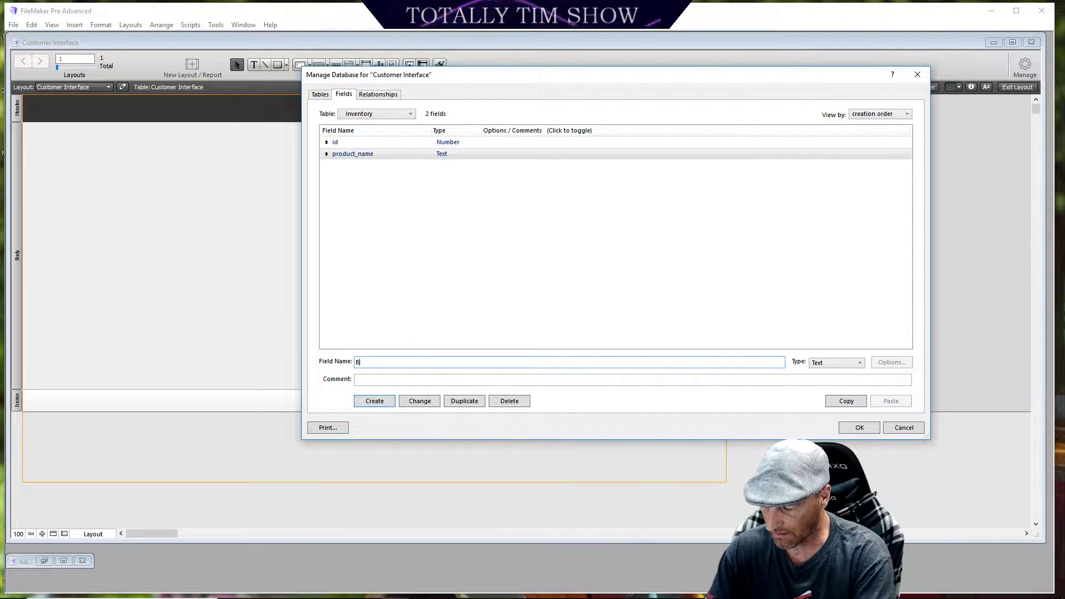
type("brand")
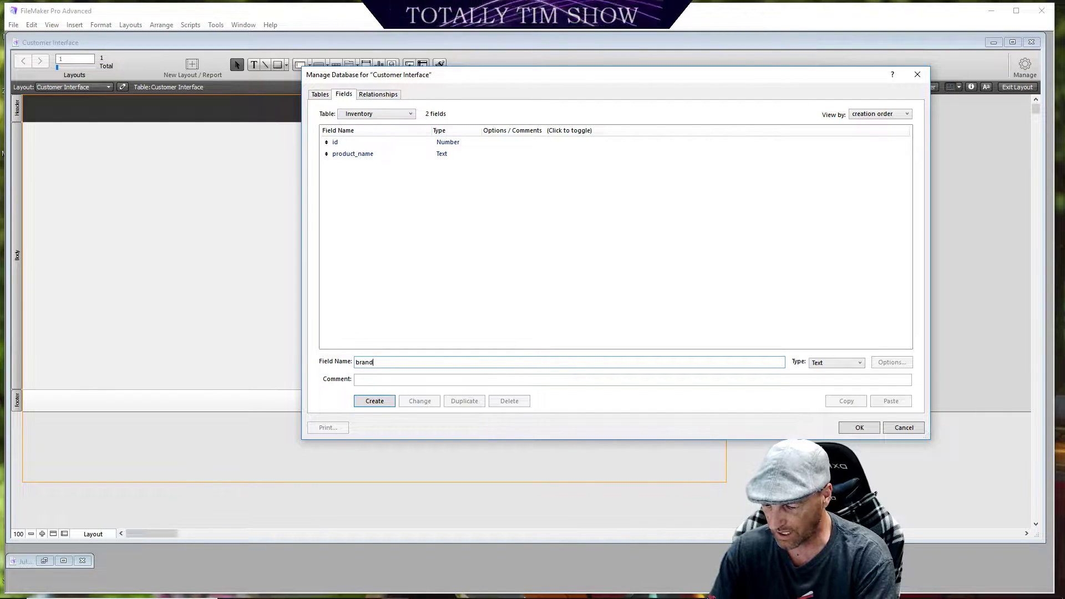
type("_name")
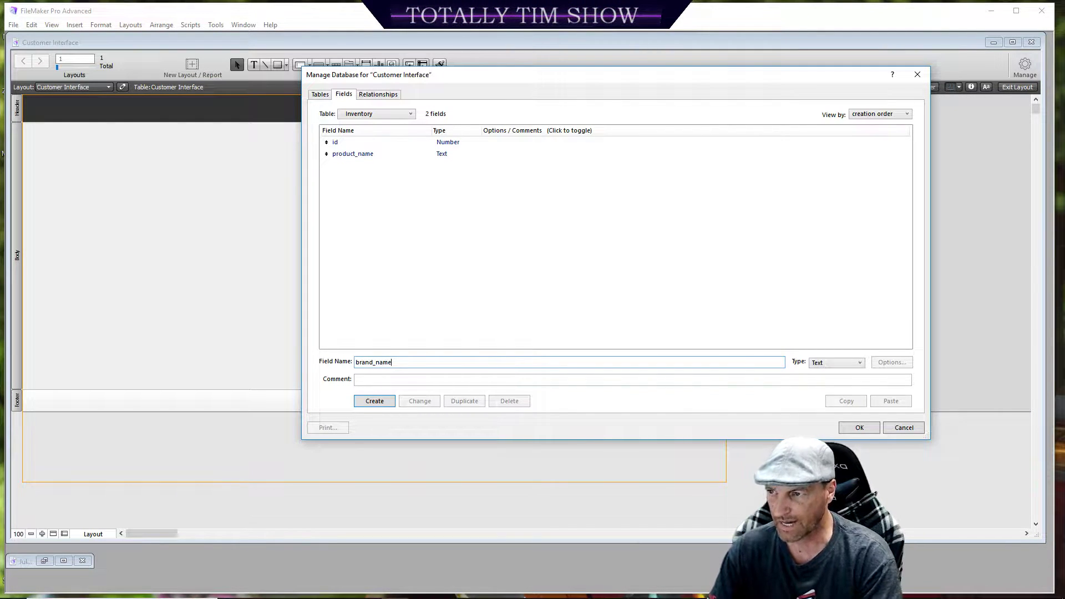
key("Return")
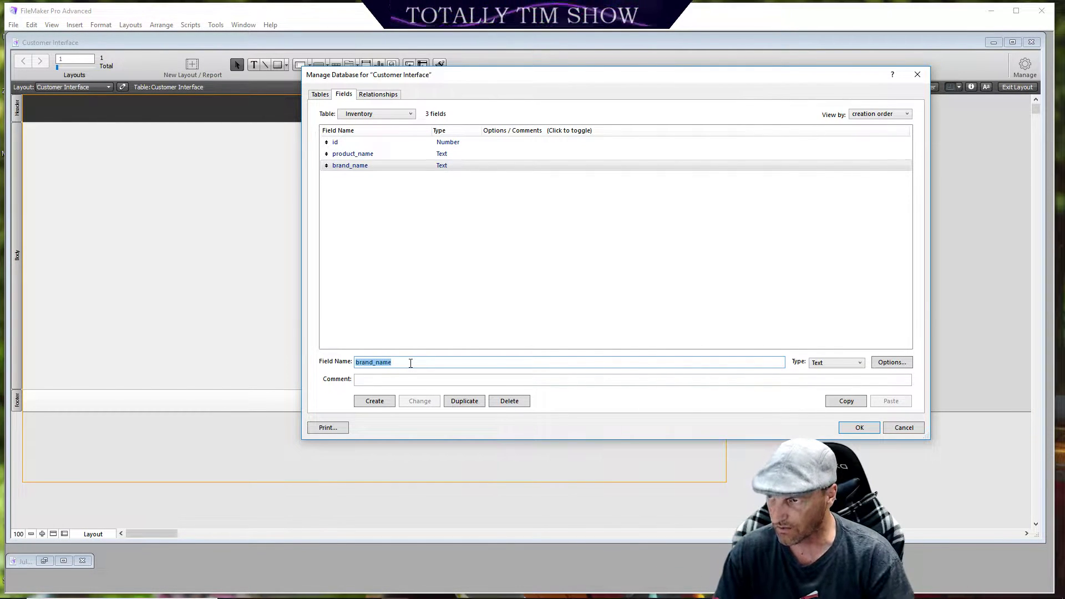
Step: Add two text fields named price and codes to the Inventory table
type("price")
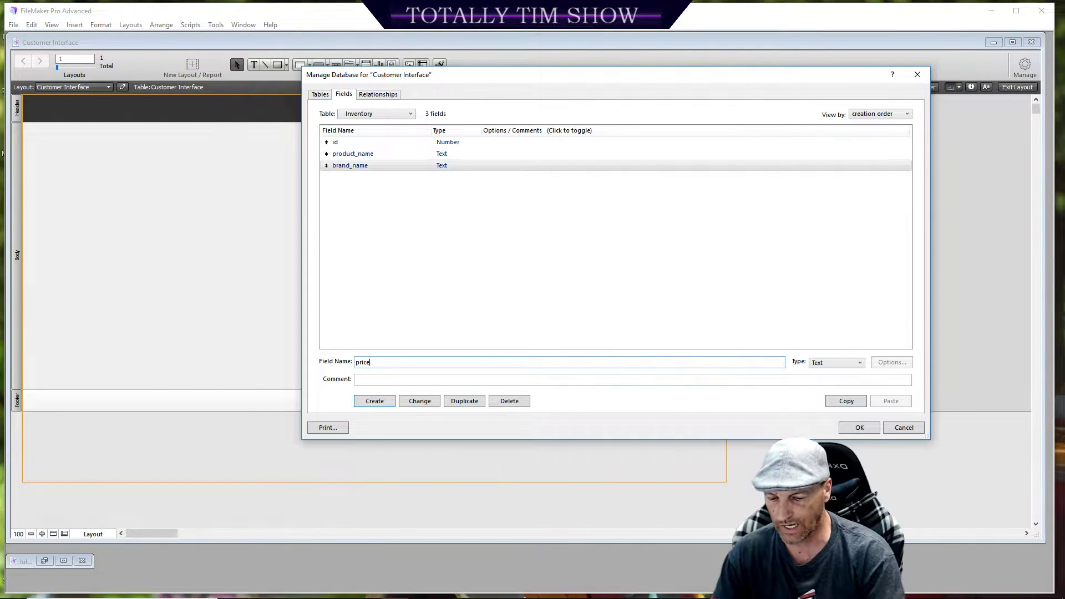
key("Return")
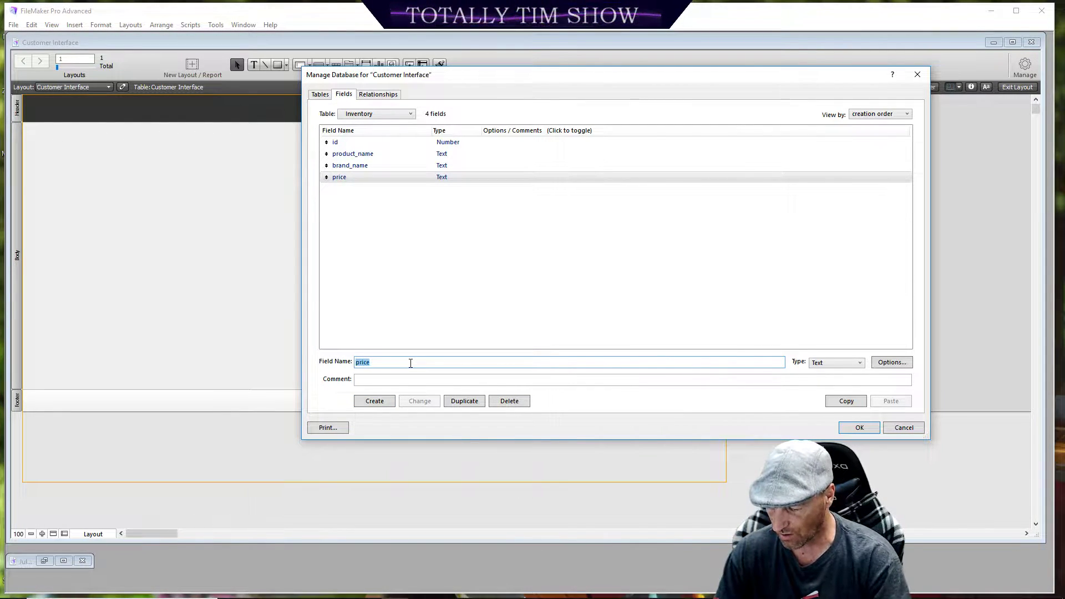
type("codes")
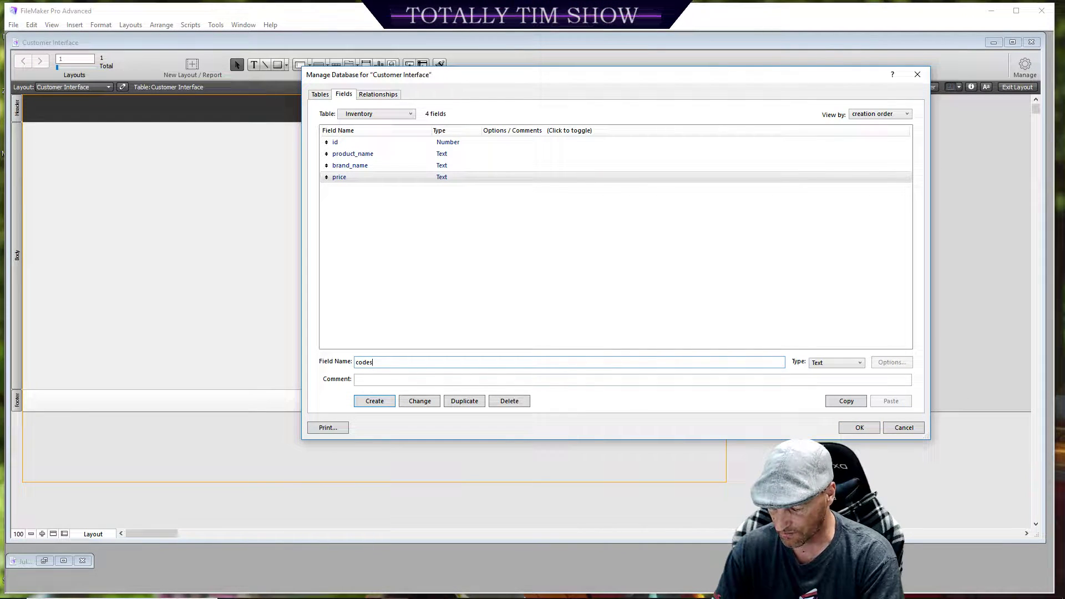
key("Return")
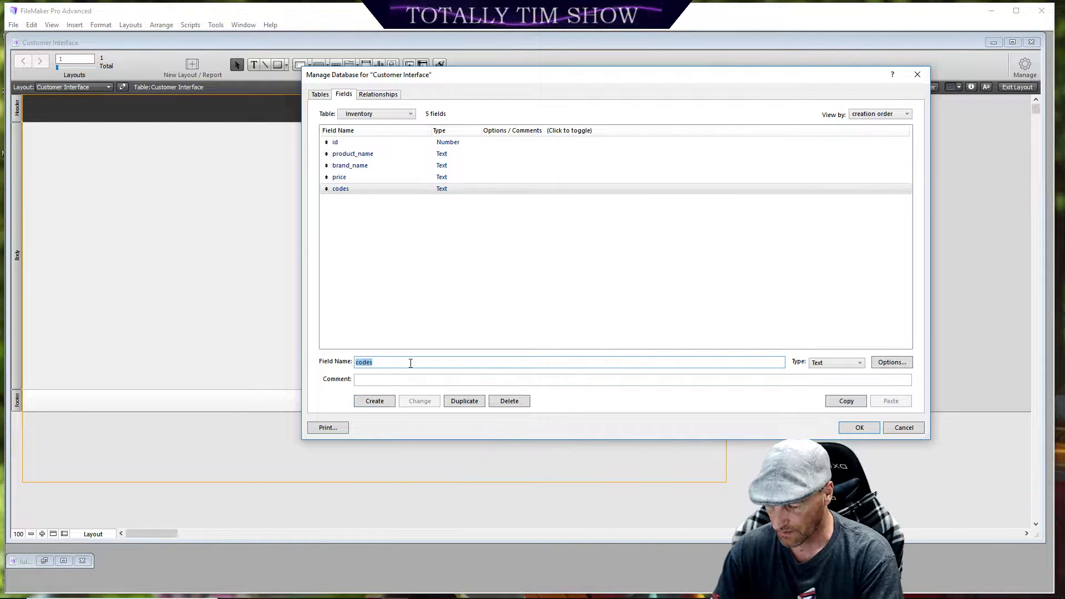
Step: Add two text fields named description and open to the Inventory table
type("descrit")
key("BackSpace")
type("p")
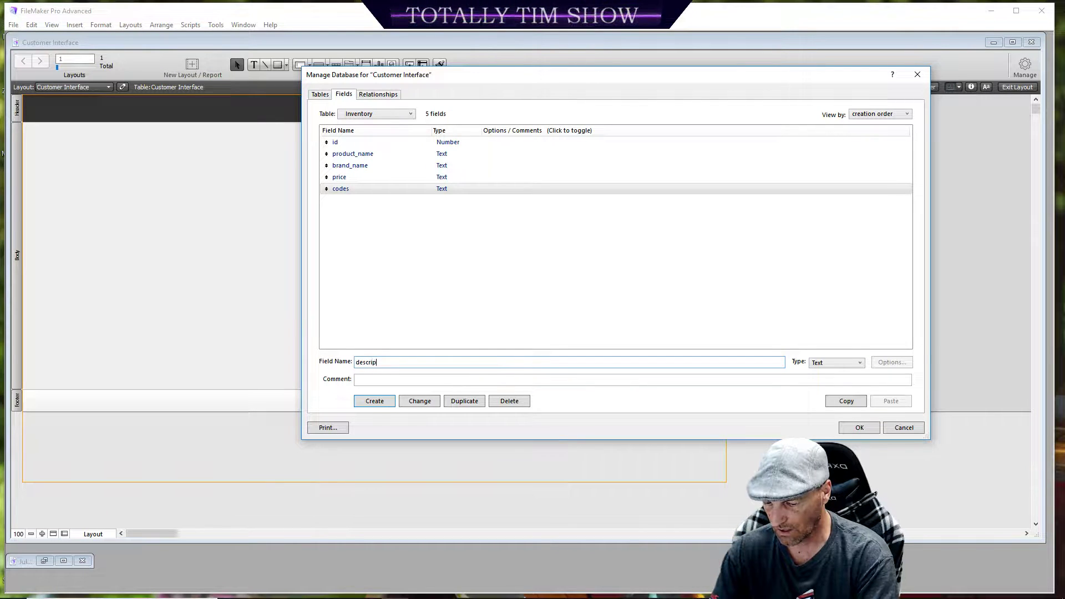
type("tion")
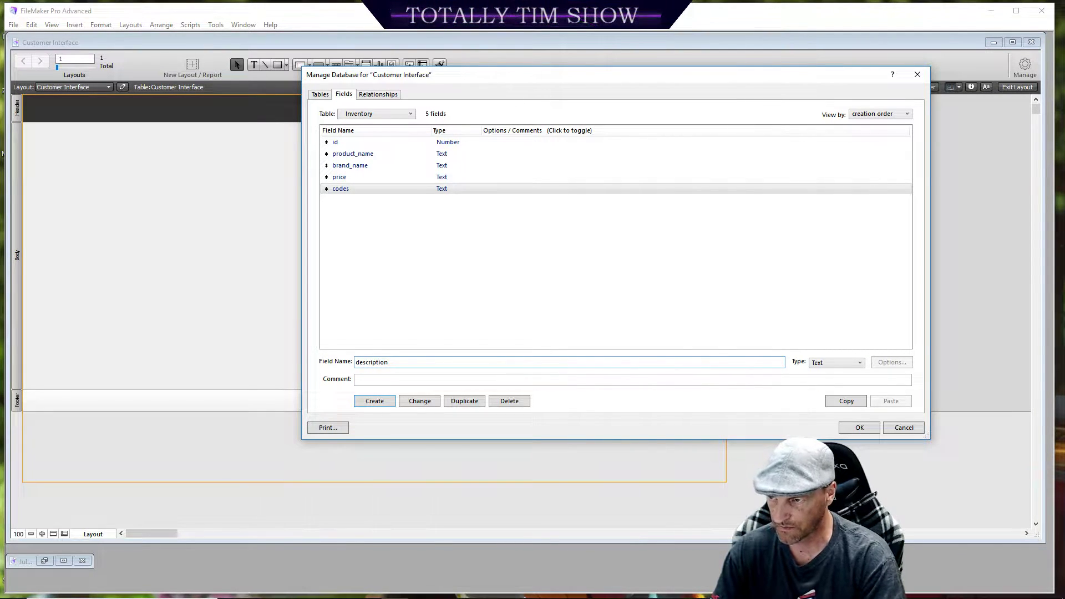
key("Return")
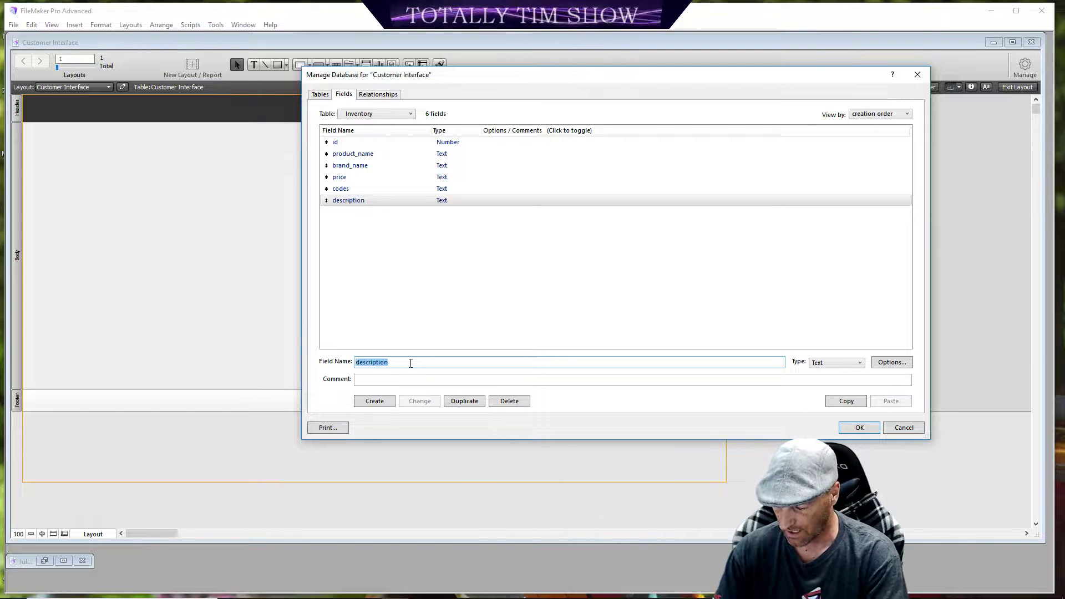
type("open")
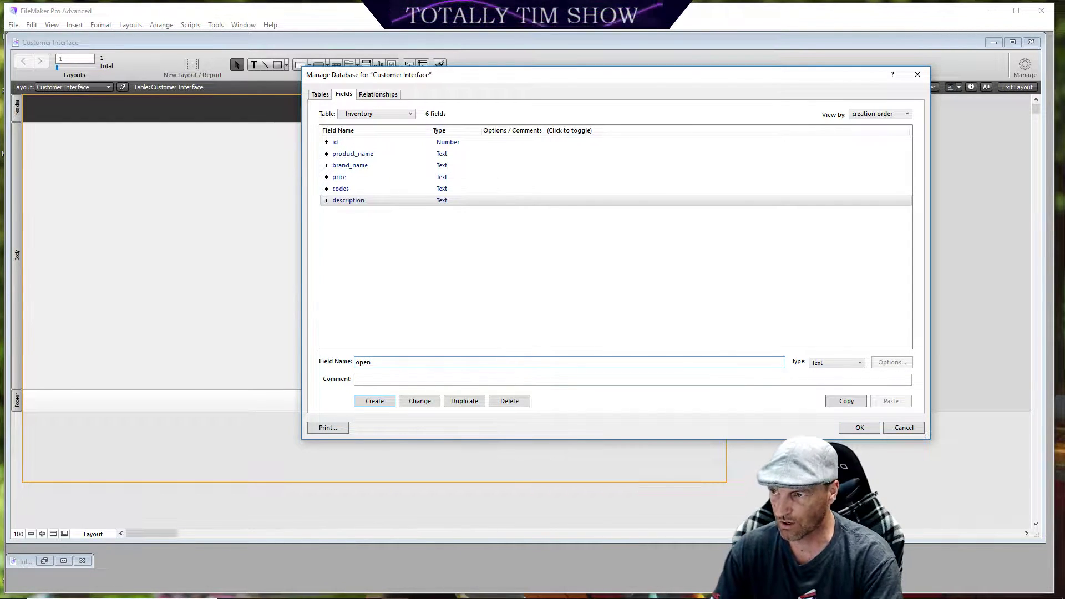
key("Return")
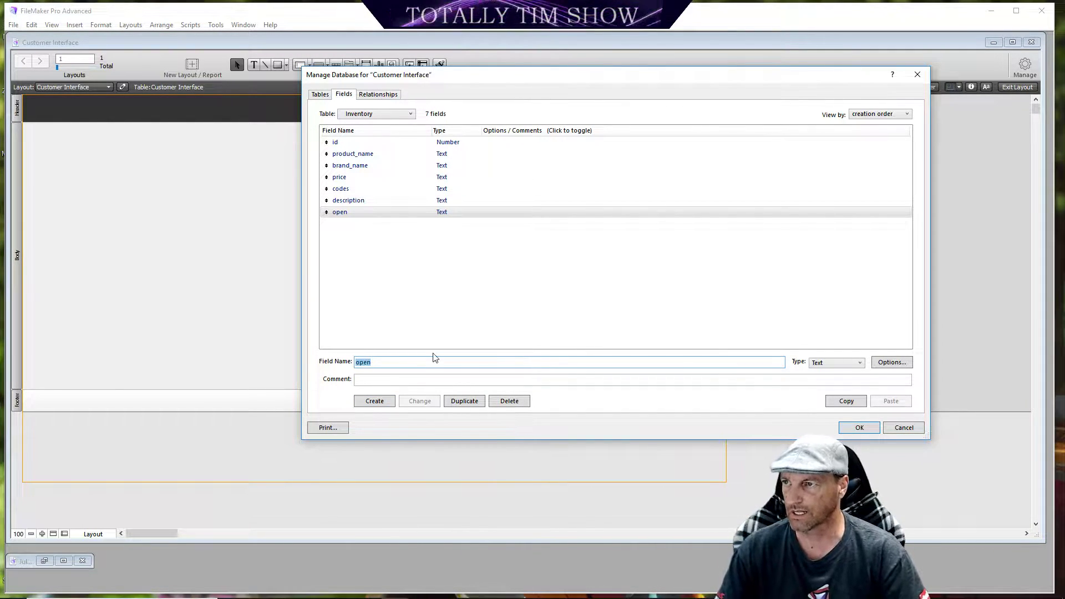
Step: Change the type of the Inventory table's codes and price fields to Number
left_click(451, 189)
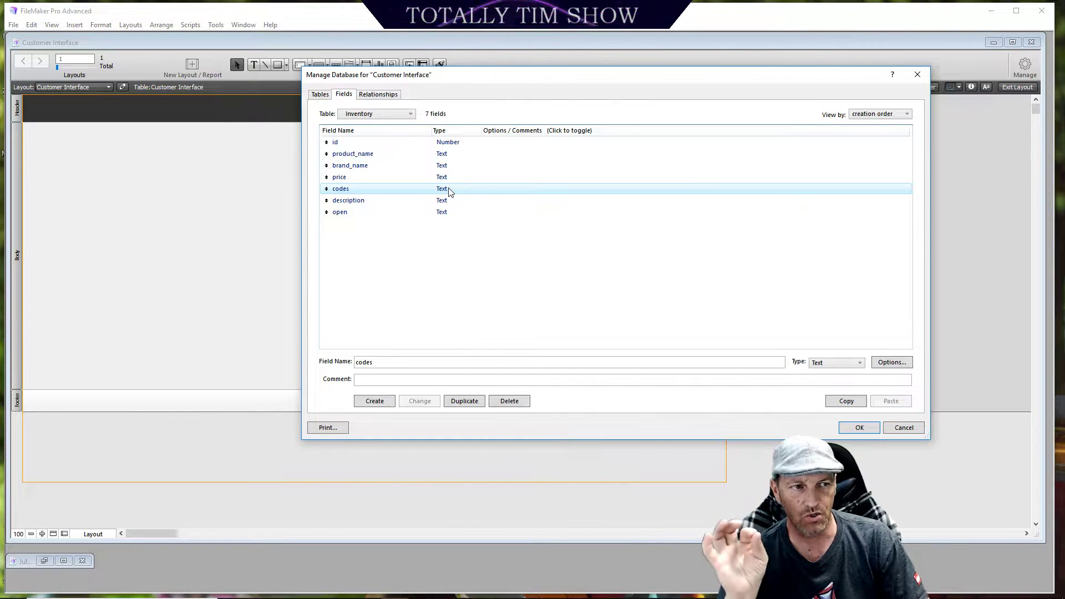
left_click(859, 364)
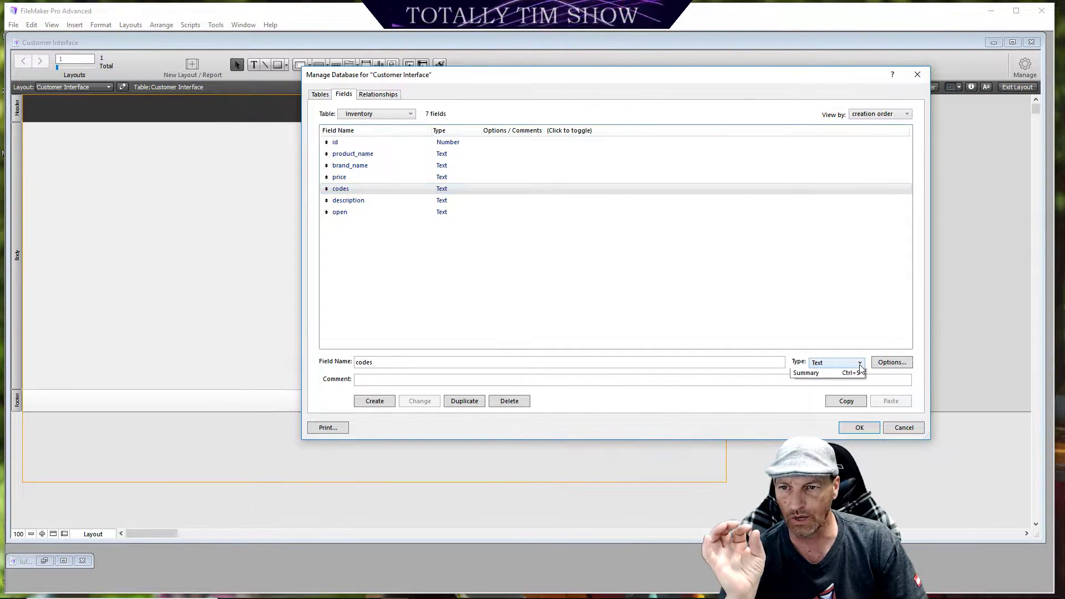
left_click(805, 382)
left_click(342, 177)
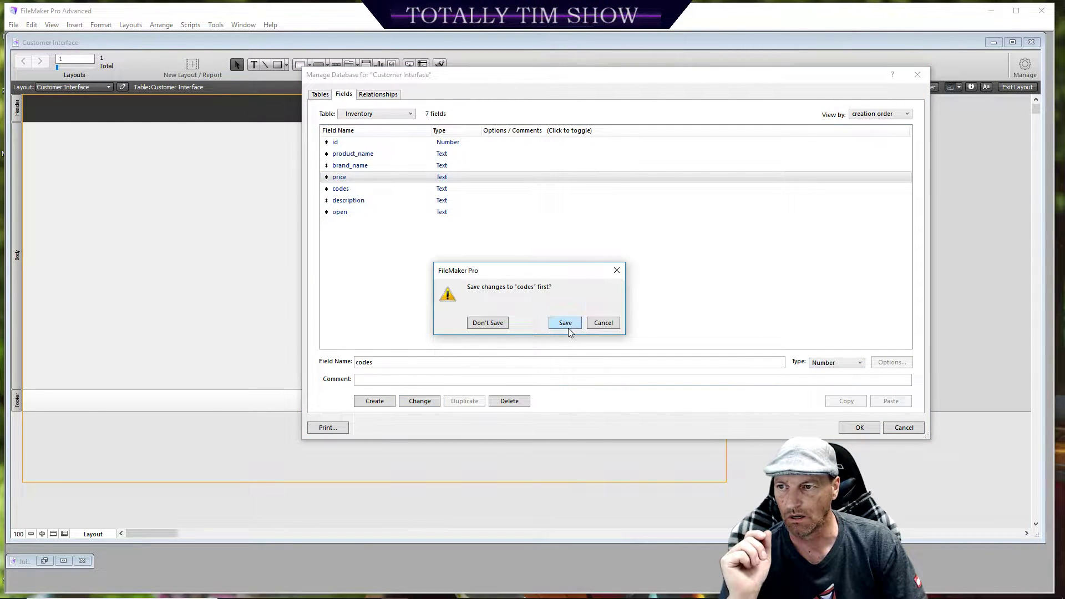
left_click(565, 323)
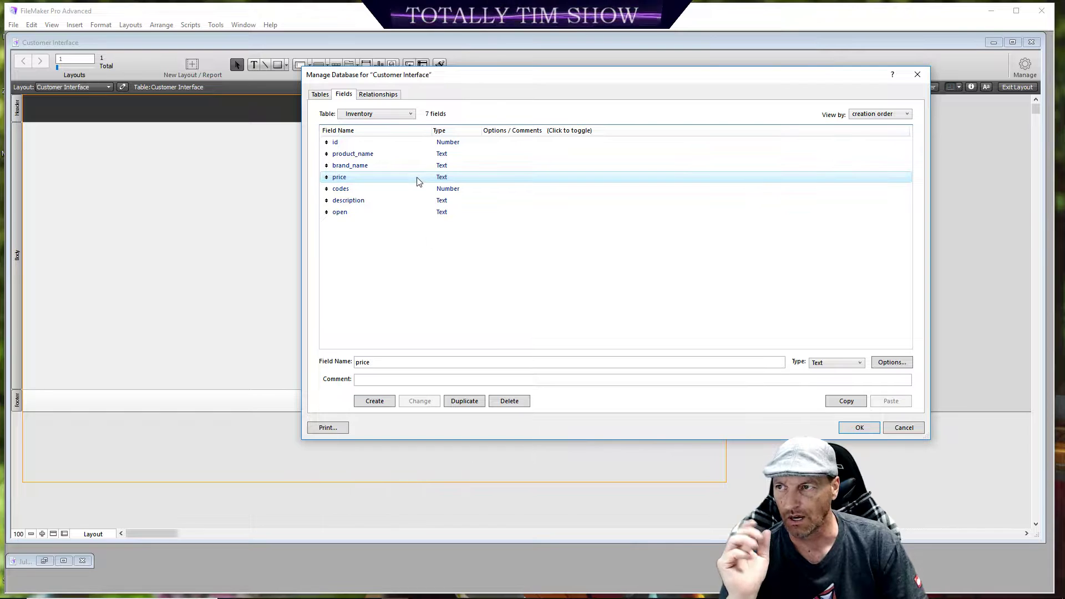
left_click(860, 362)
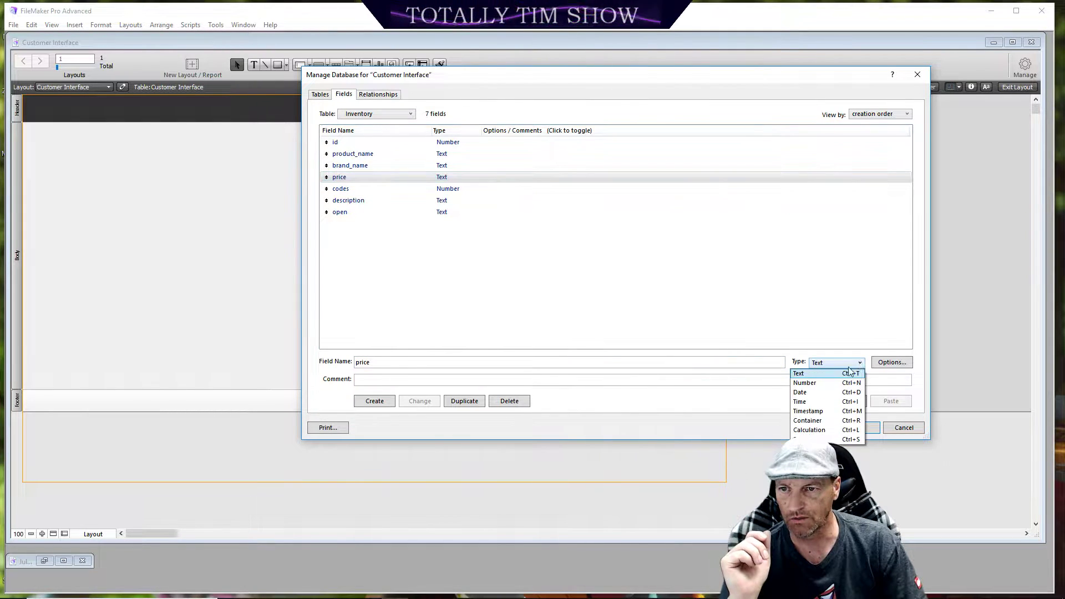
left_click(829, 383)
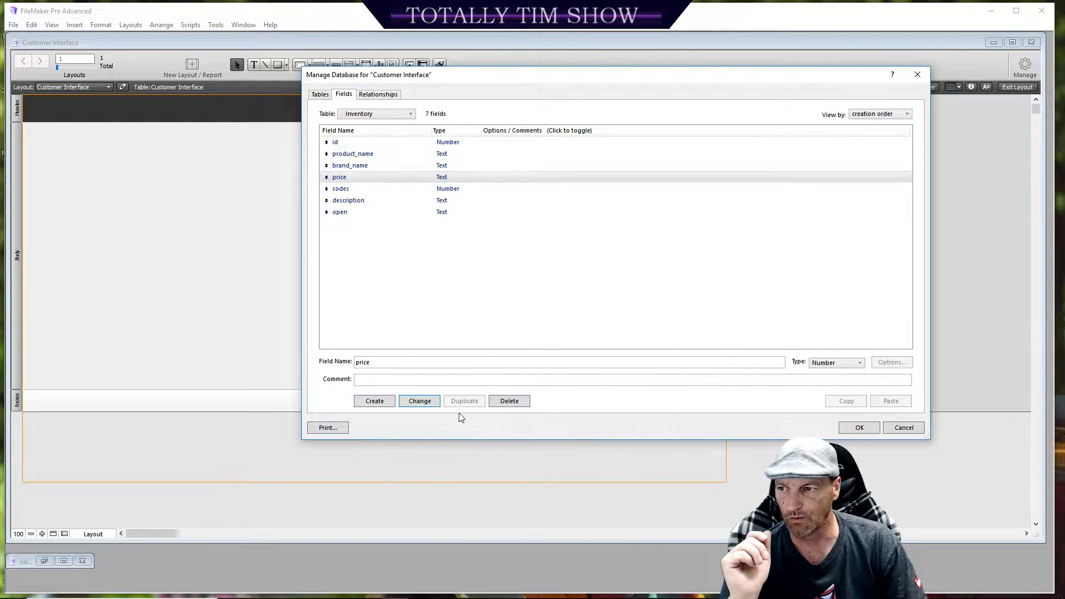
left_click(430, 402)
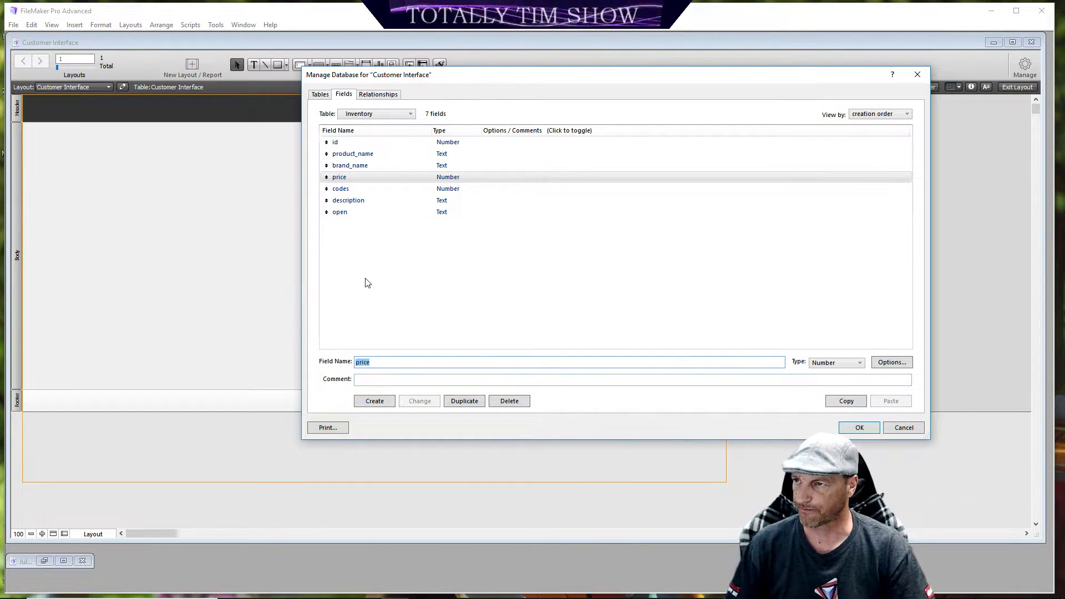
Step: Switch to the Base Products table's fields and add a Number field named id
left_click(410, 114)
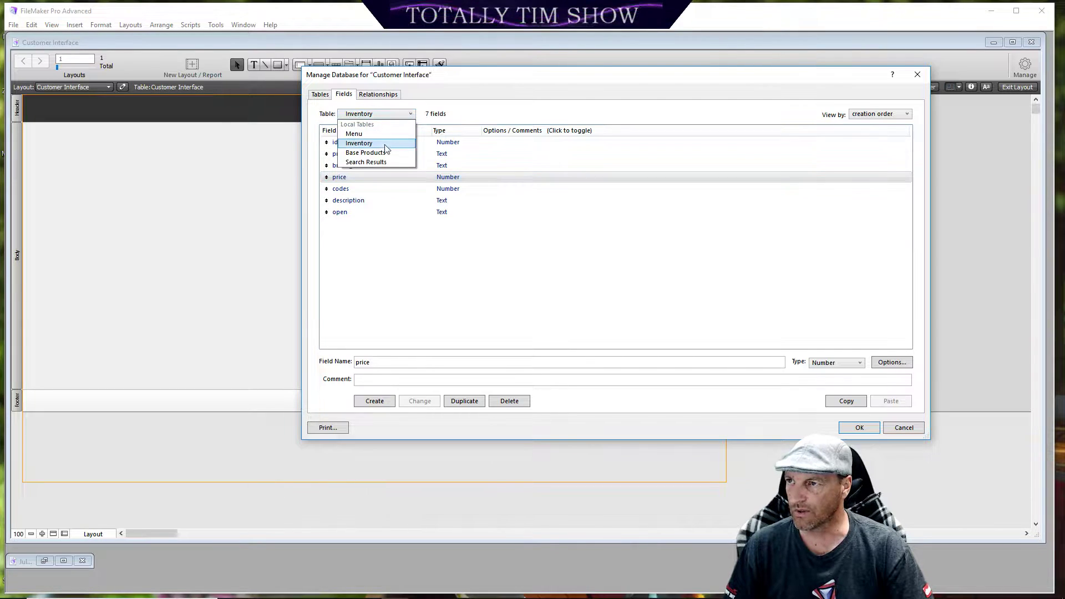
left_click(390, 153)
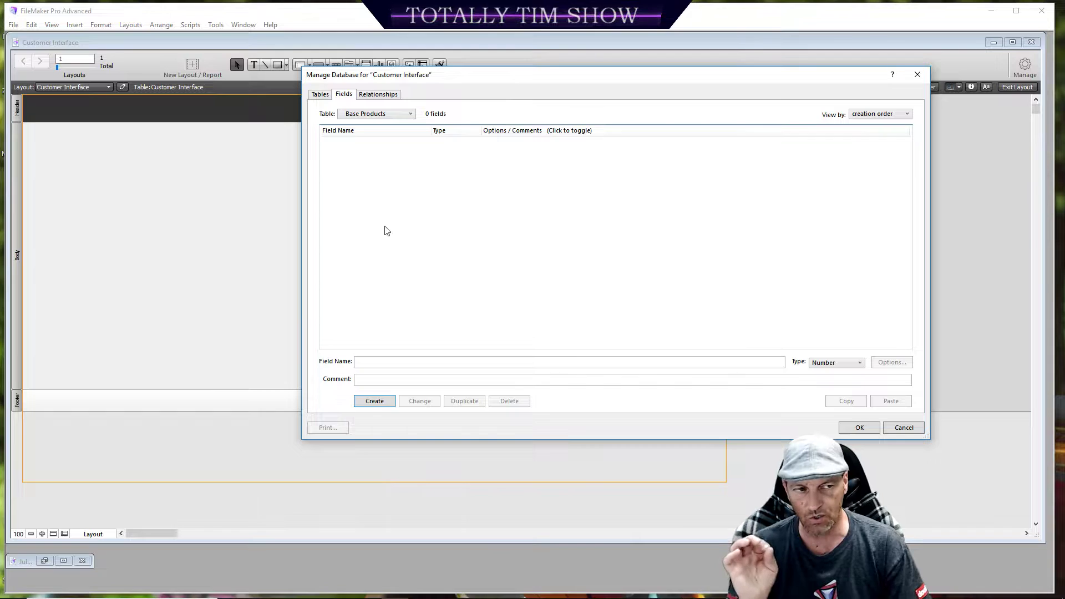
left_click(376, 360)
type("id")
key("Return")
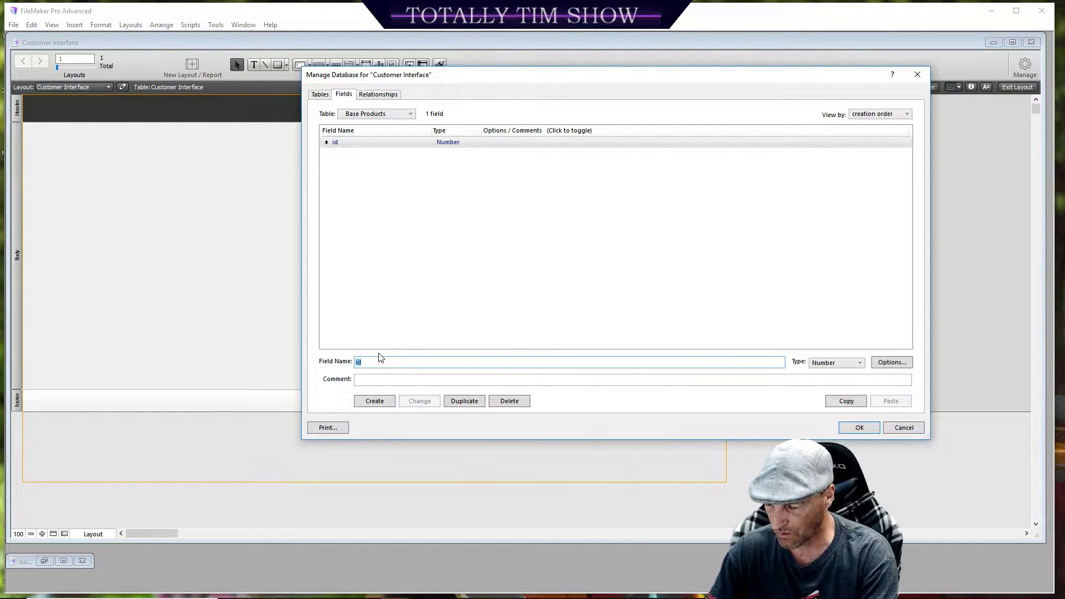
Step: Add a field named search_request with the Text type to the Base Products table
type("search")
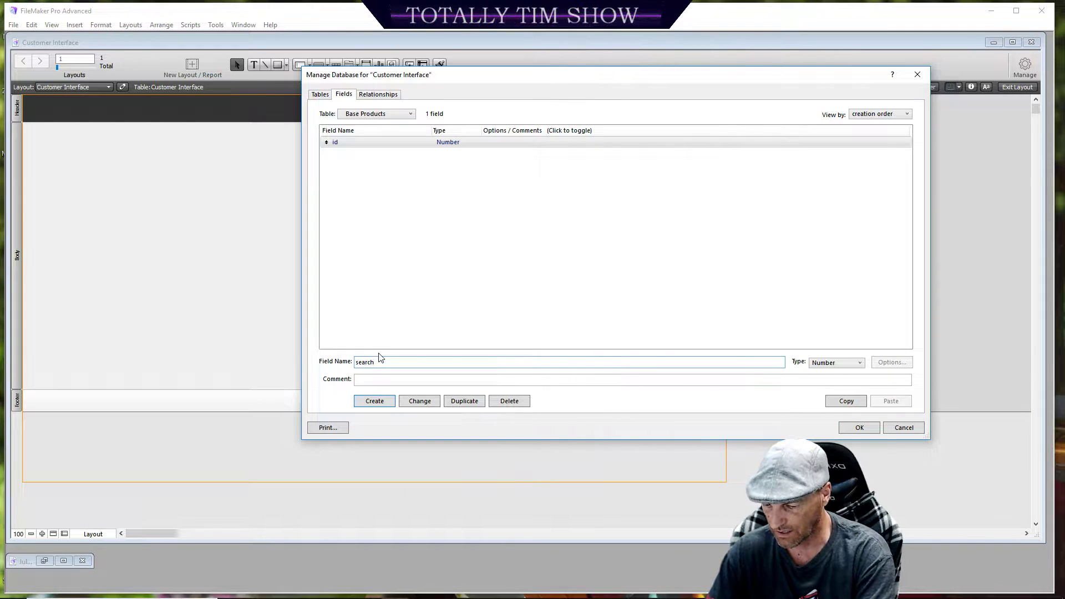
type("-request")
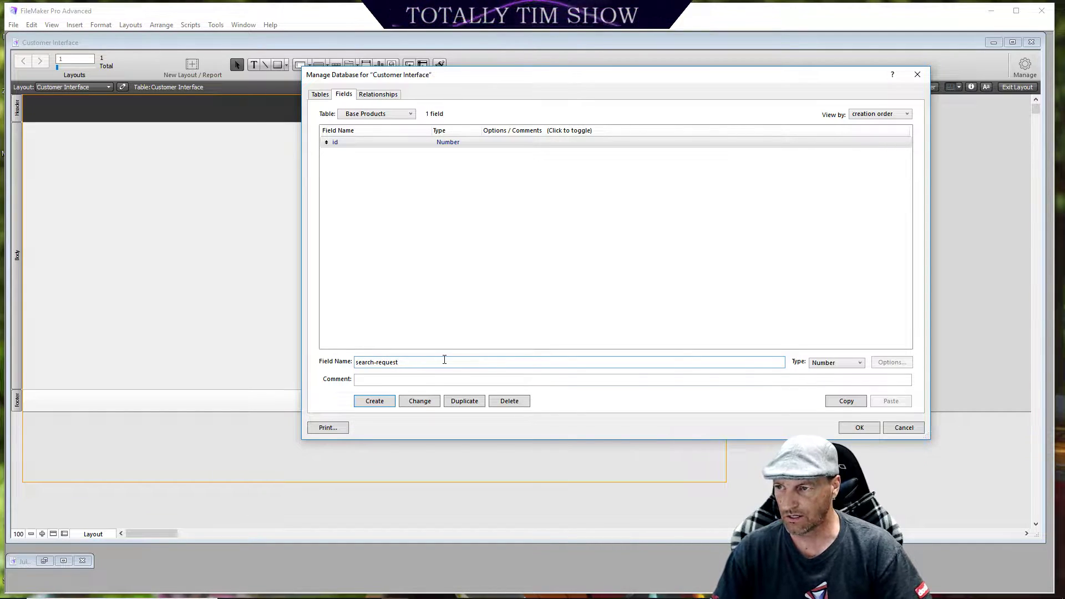
double_click(375, 363)
type("_")
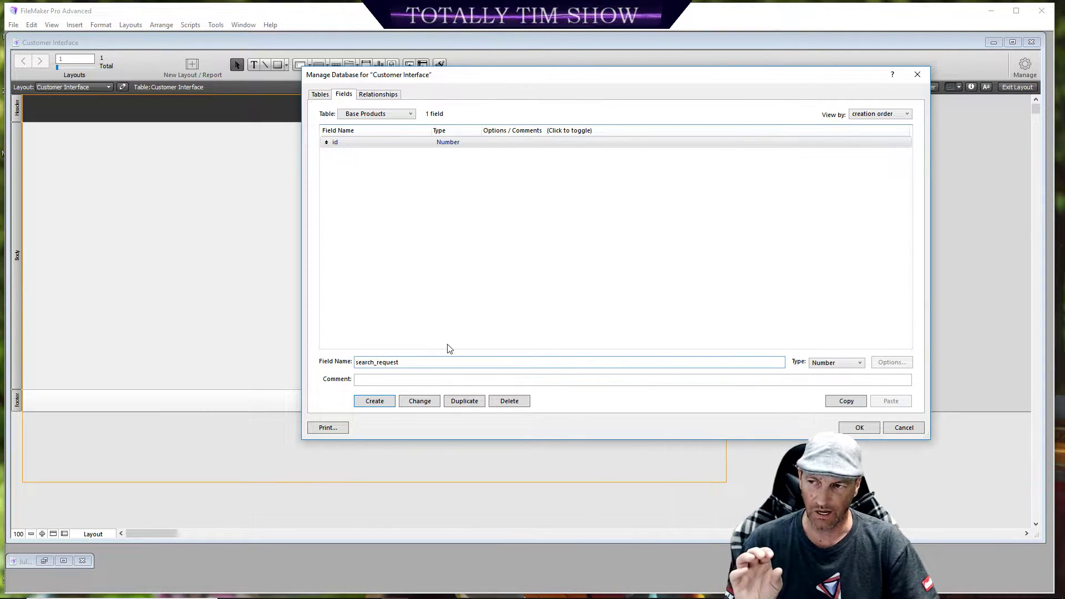
left_click(857, 367)
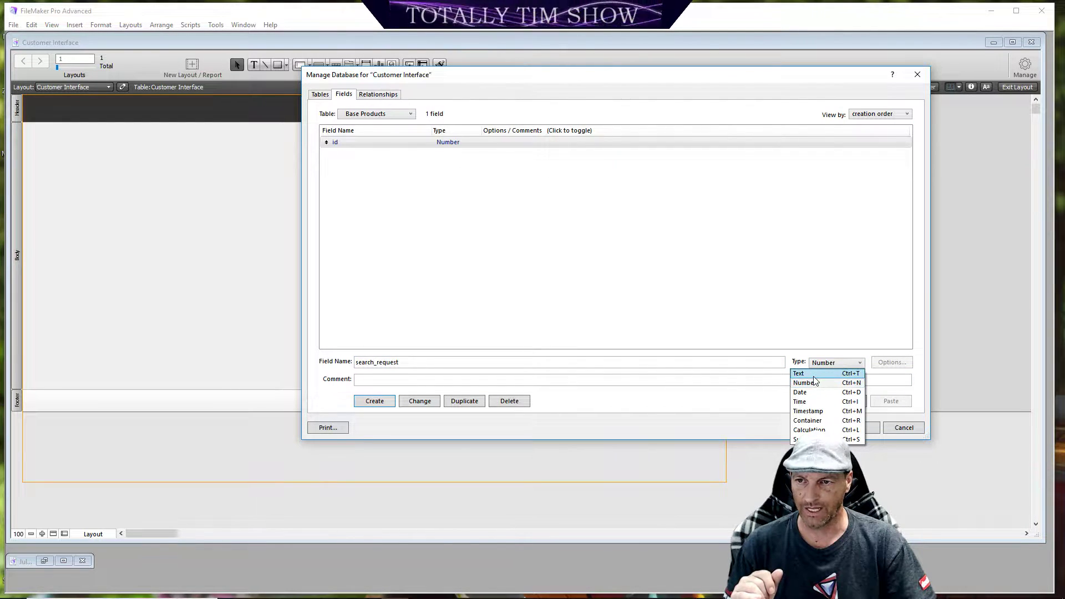
left_click(814, 375)
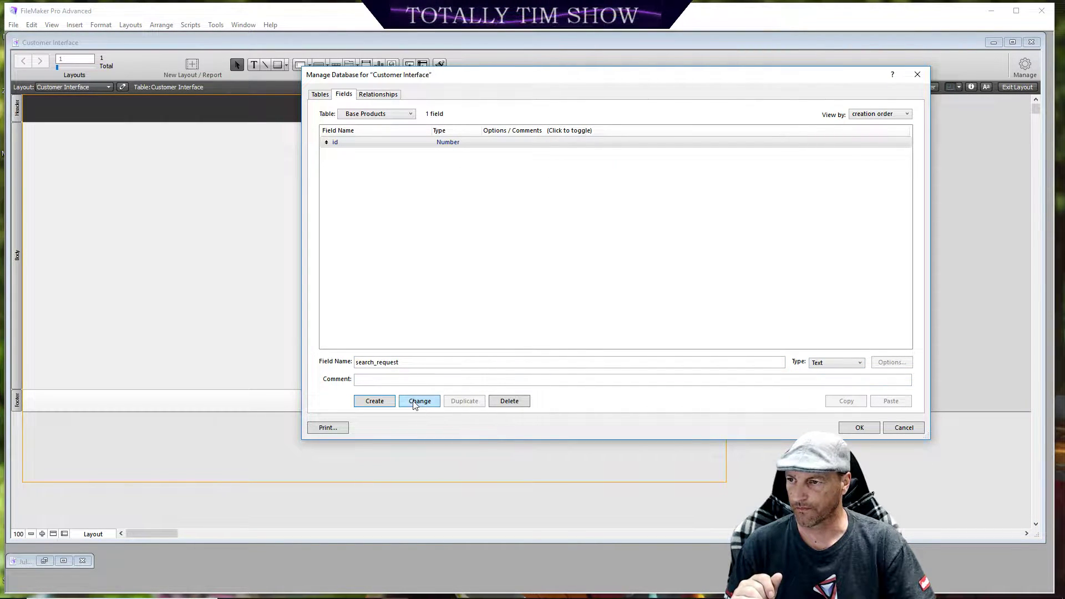
left_click(386, 401)
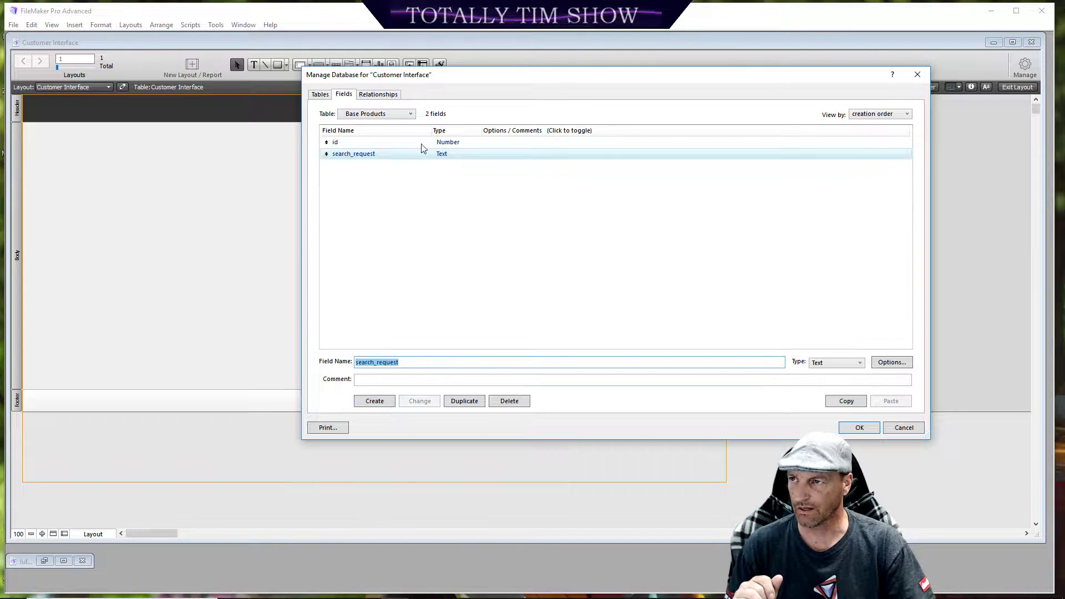
left_click(411, 116)
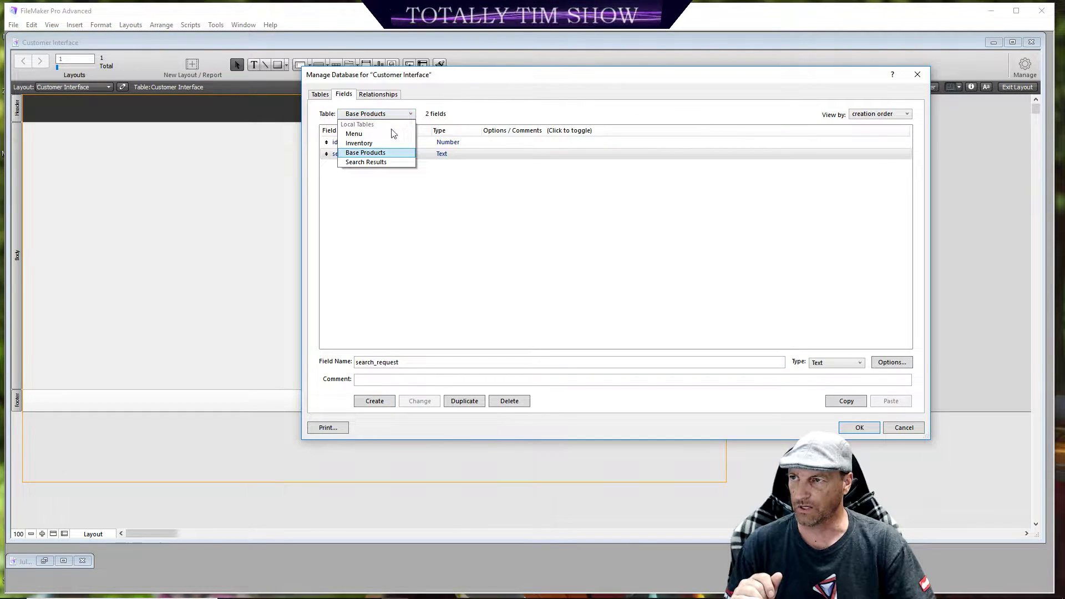
left_click(377, 161)
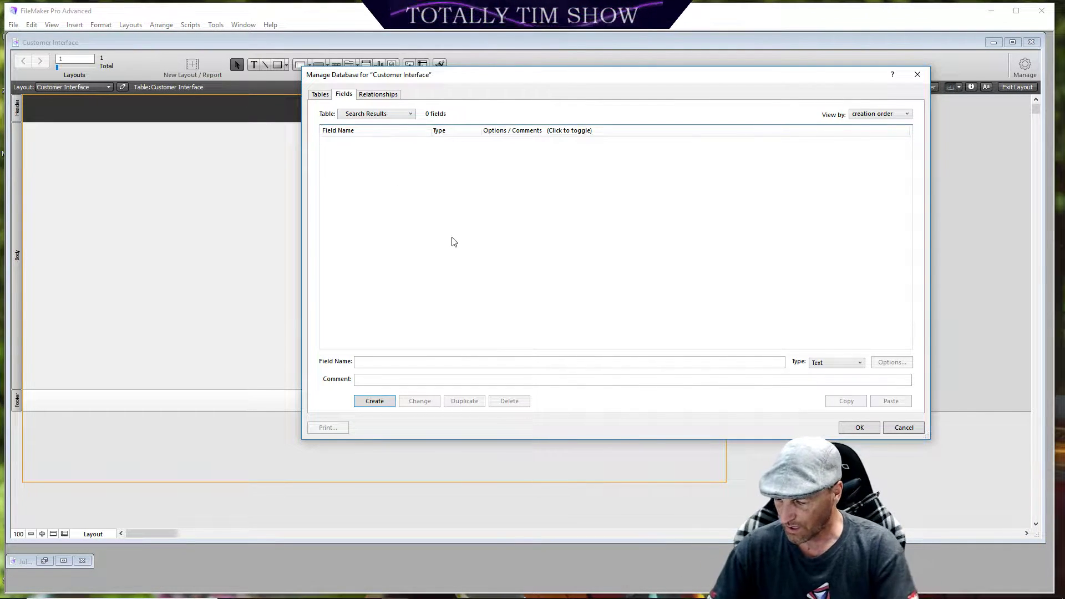
key("Up")
key("Return")
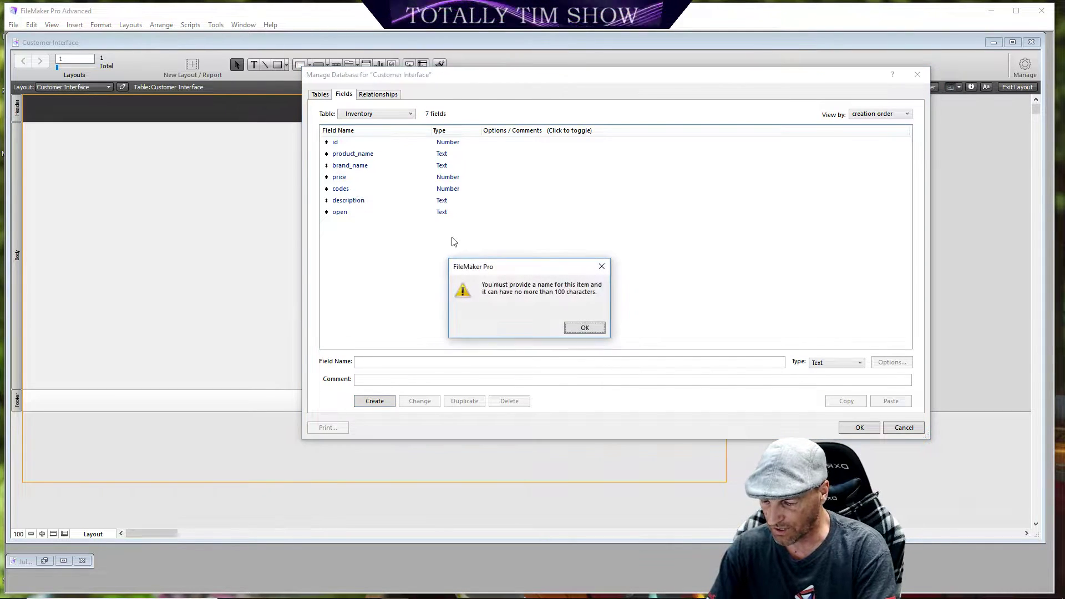
left_click(580, 328)
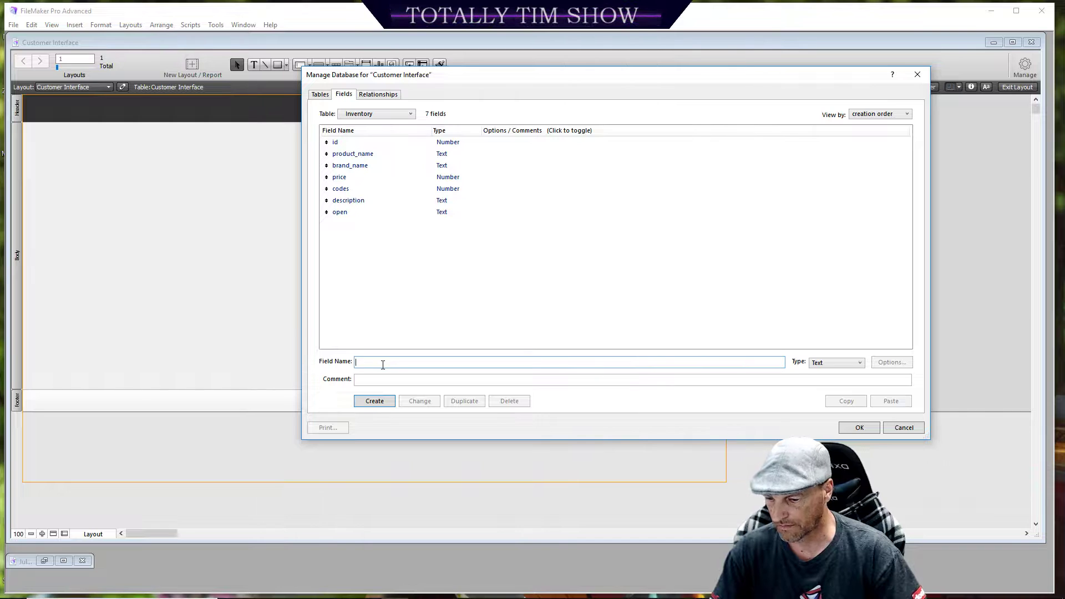
type("id")
key("Return")
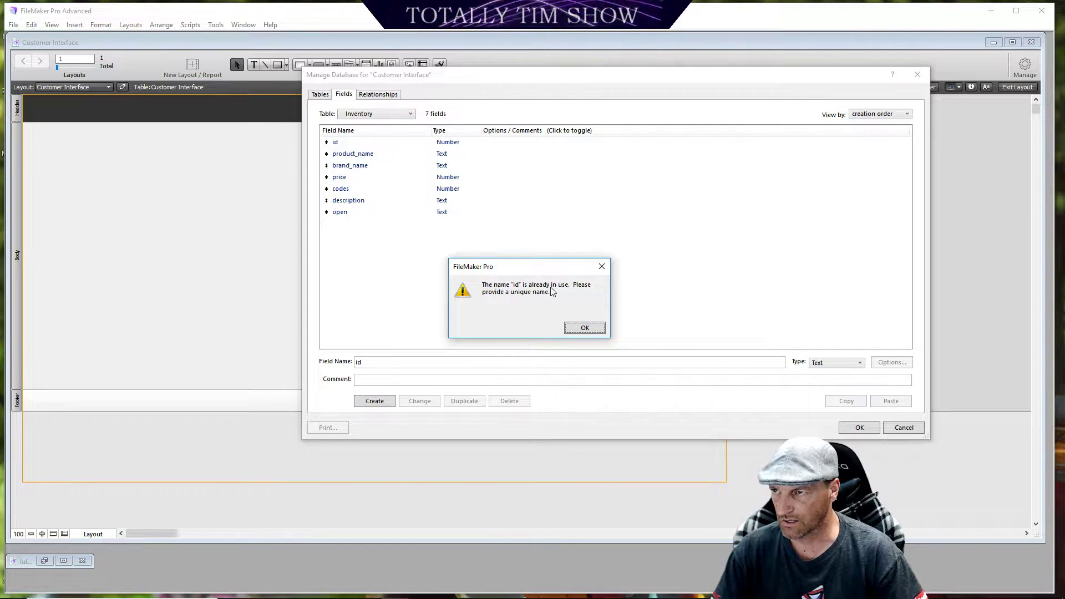
left_click(574, 328)
left_click(389, 114)
left_click(381, 165)
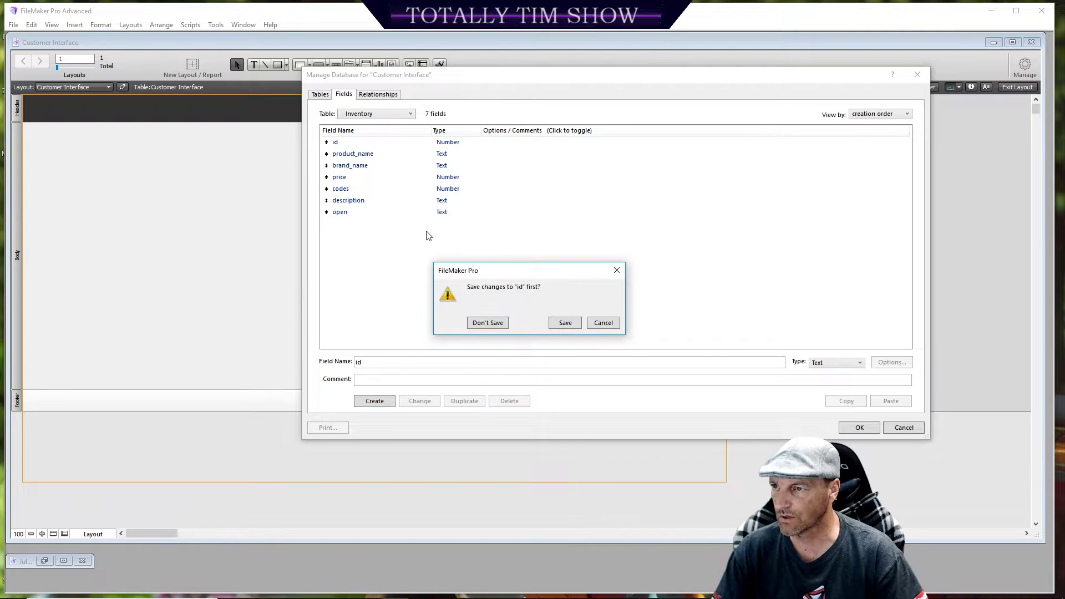
left_click(562, 324)
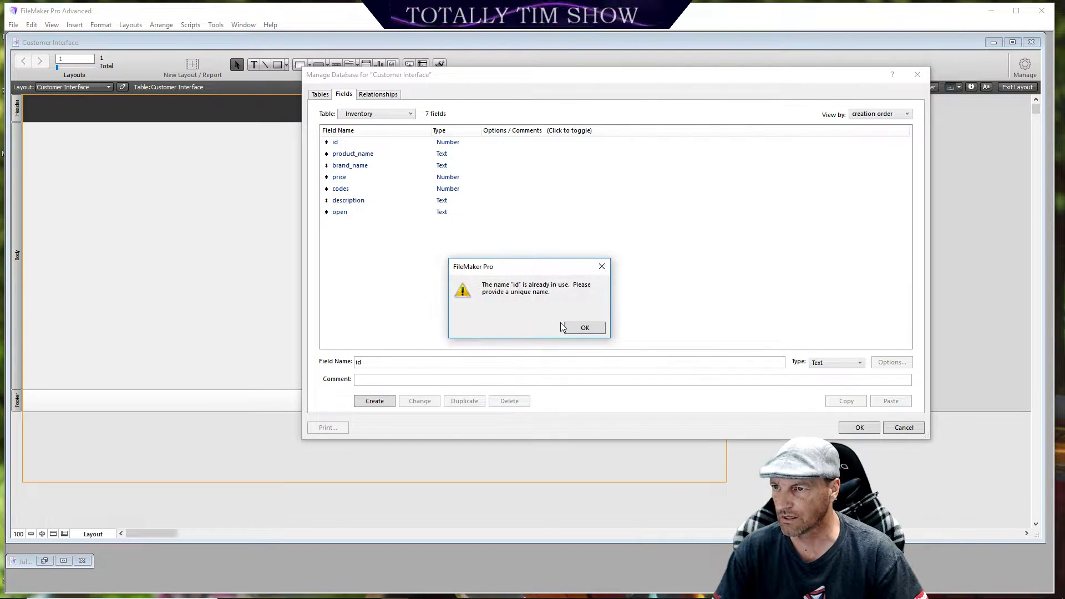
left_click(574, 329)
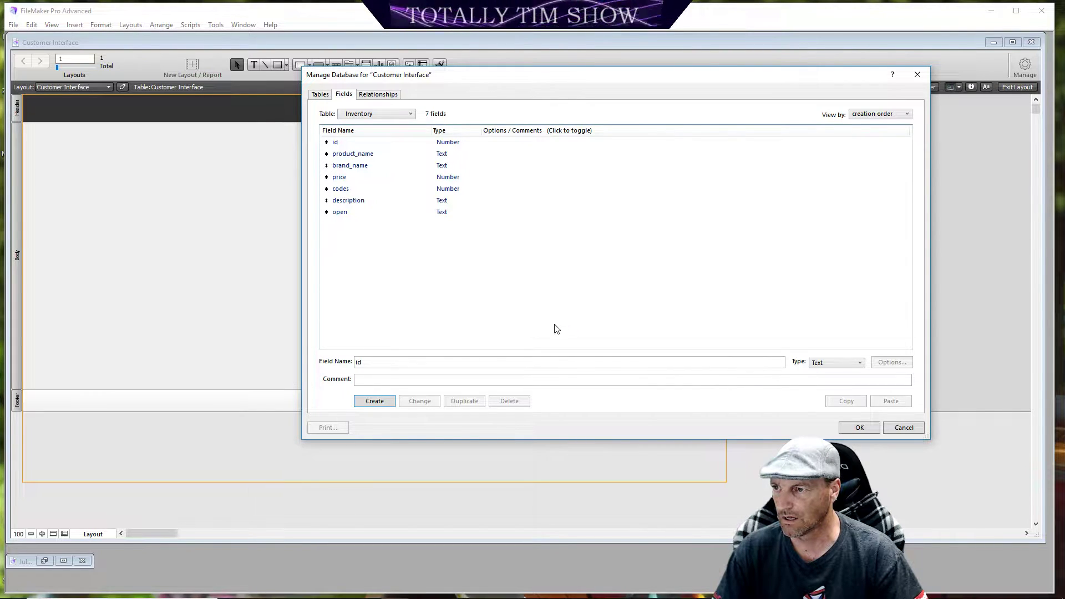
left_click_drag(373, 361, 323, 363)
key("BackSpace")
Step: Switch to the Search Results table's fields and add a Text field named id
left_click(409, 114)
left_click(385, 162)
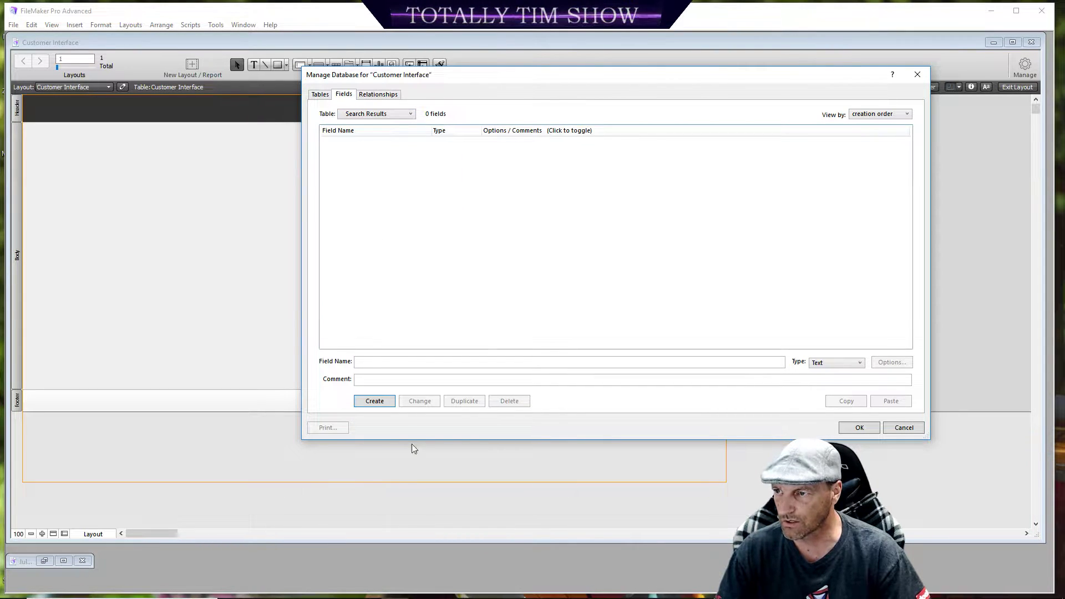
left_click(385, 363)
type("id")
key("Return")
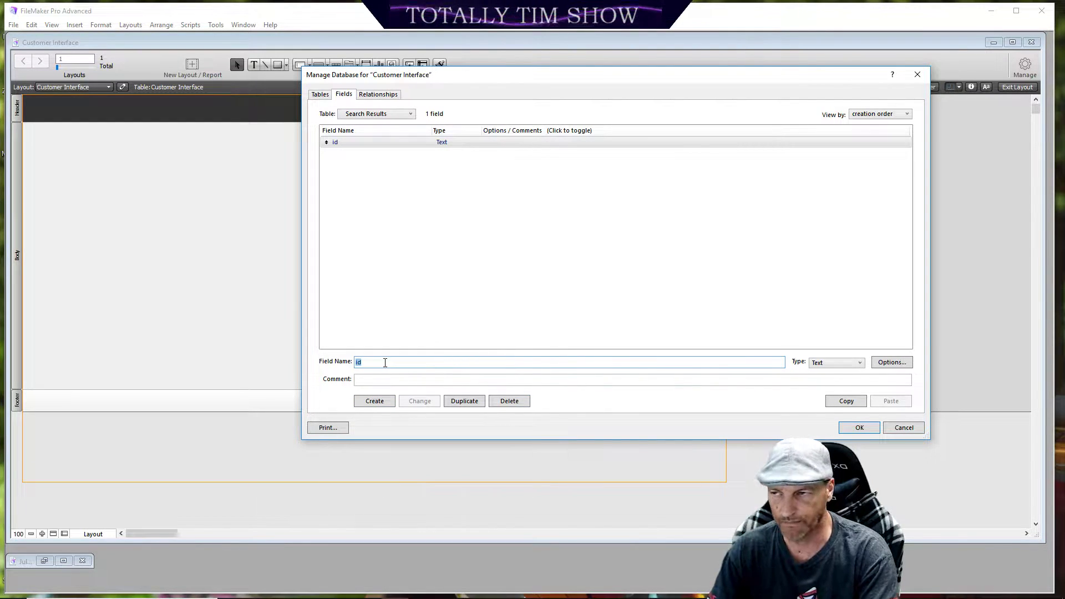
Step: Add a text field named idfk to the Search Results table
left_click(385, 362)
type("f")
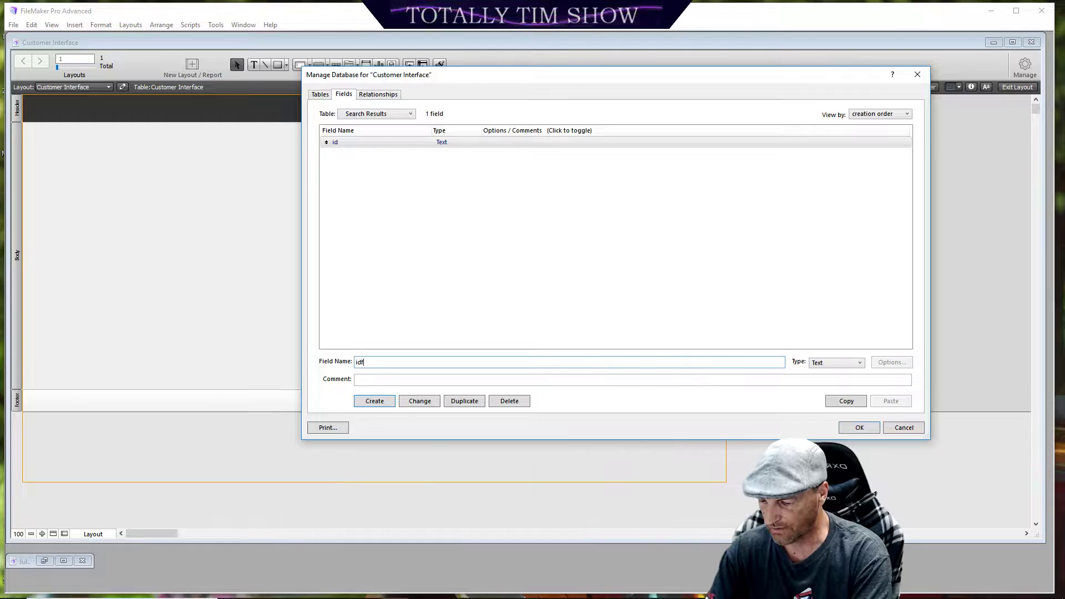
type("k")
key("Return")
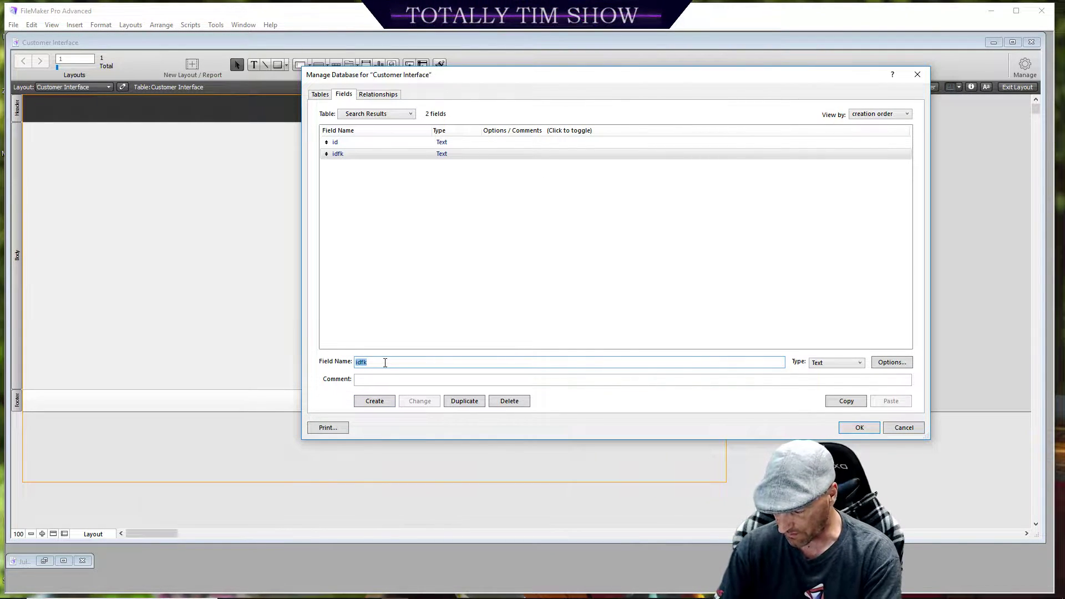
Step: Add two Text fields named name_brand and product_name to the Search Results table
type("name")
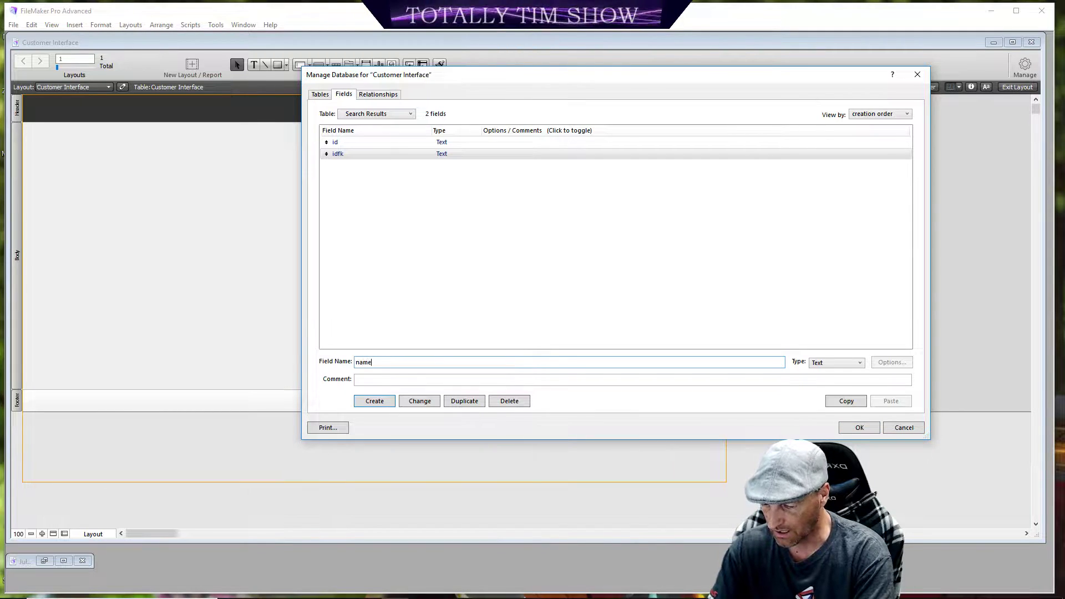
type("_brand")
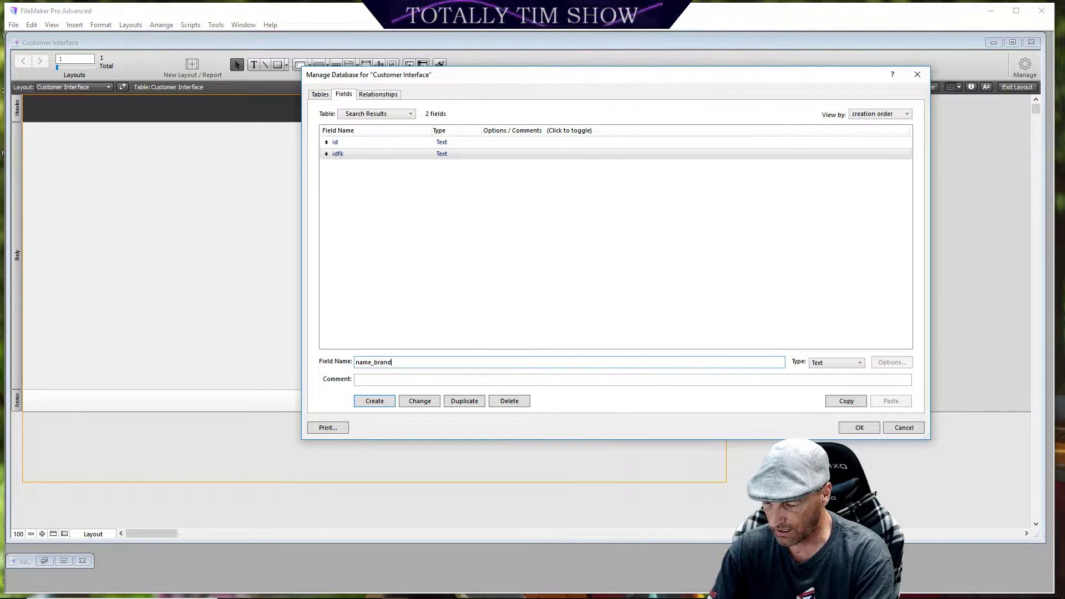
key("Return")
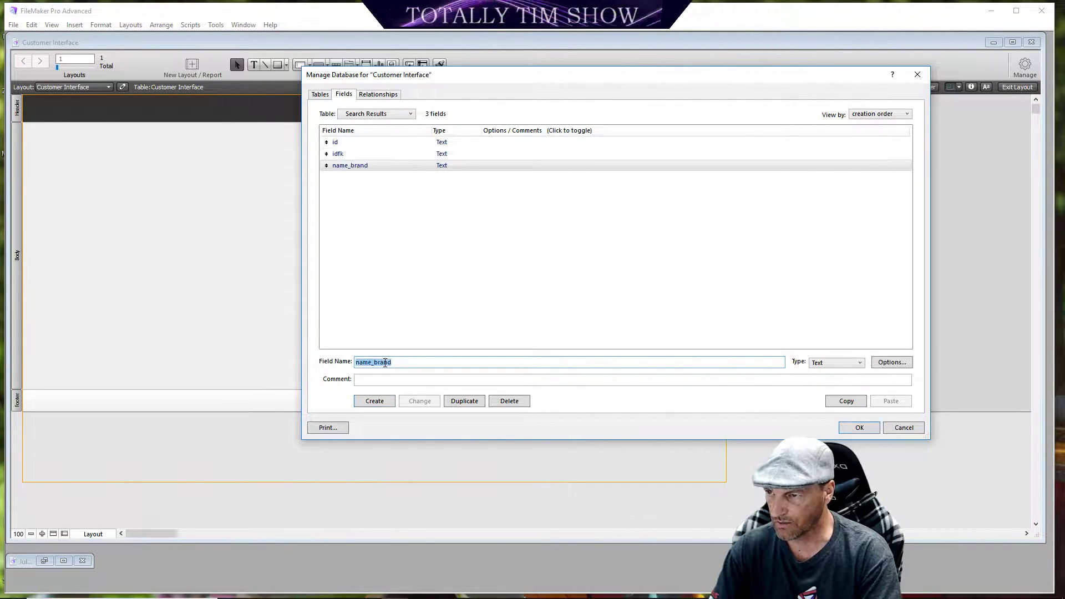
type("product_name")
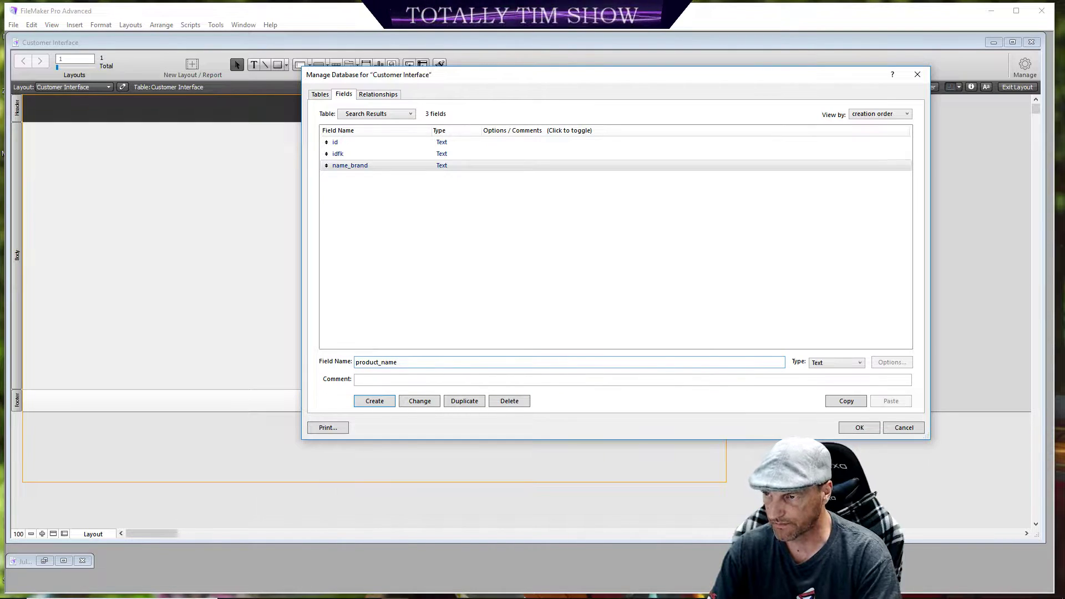
key("Return")
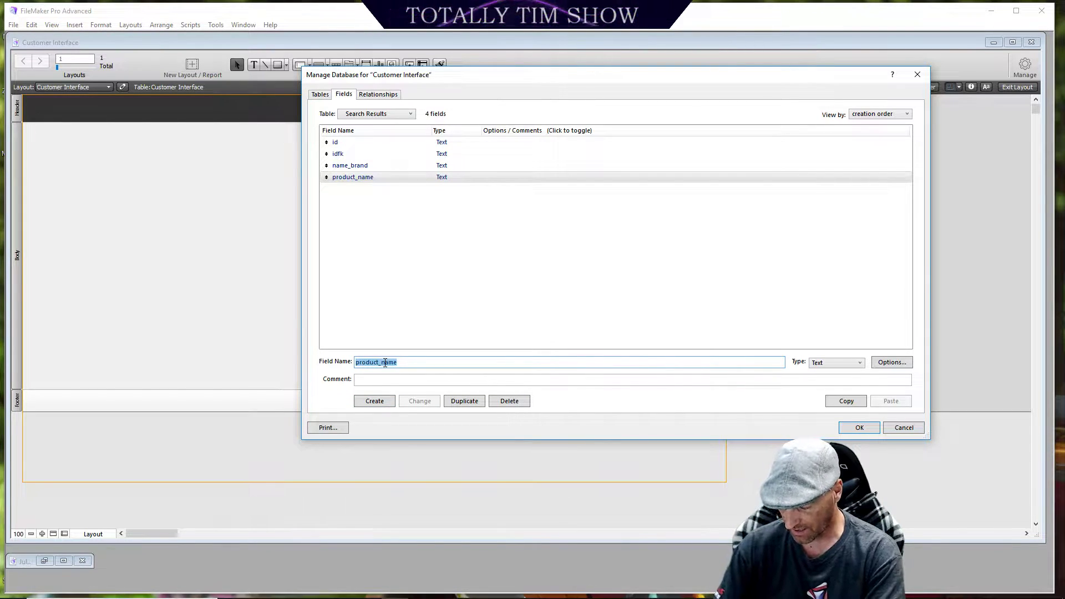
Step: Add two more Text fields, codes and description, to the Search Results table
type("code")
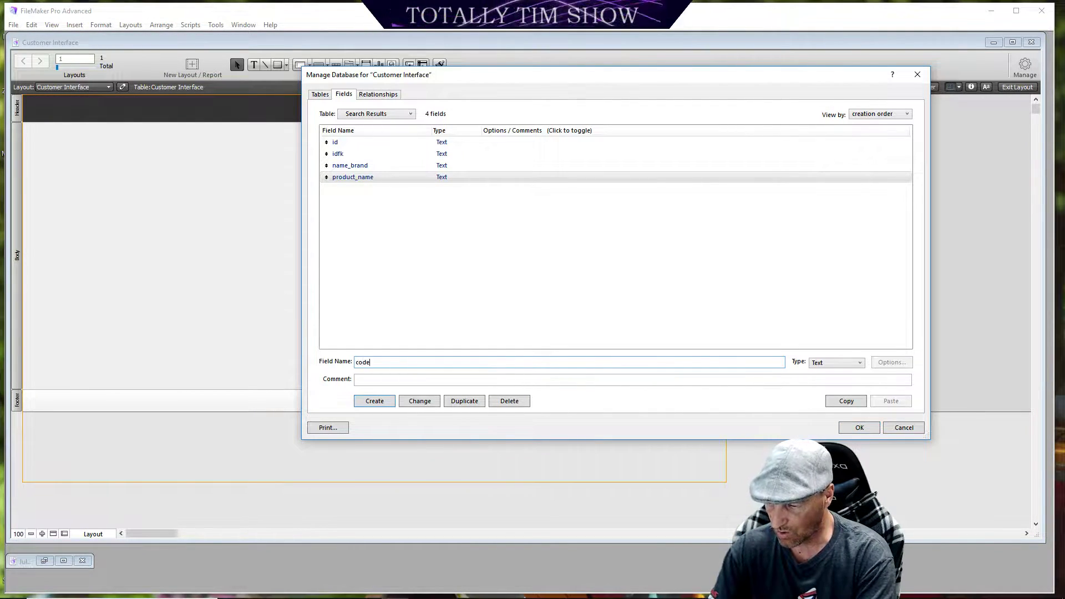
type("s")
key("Return")
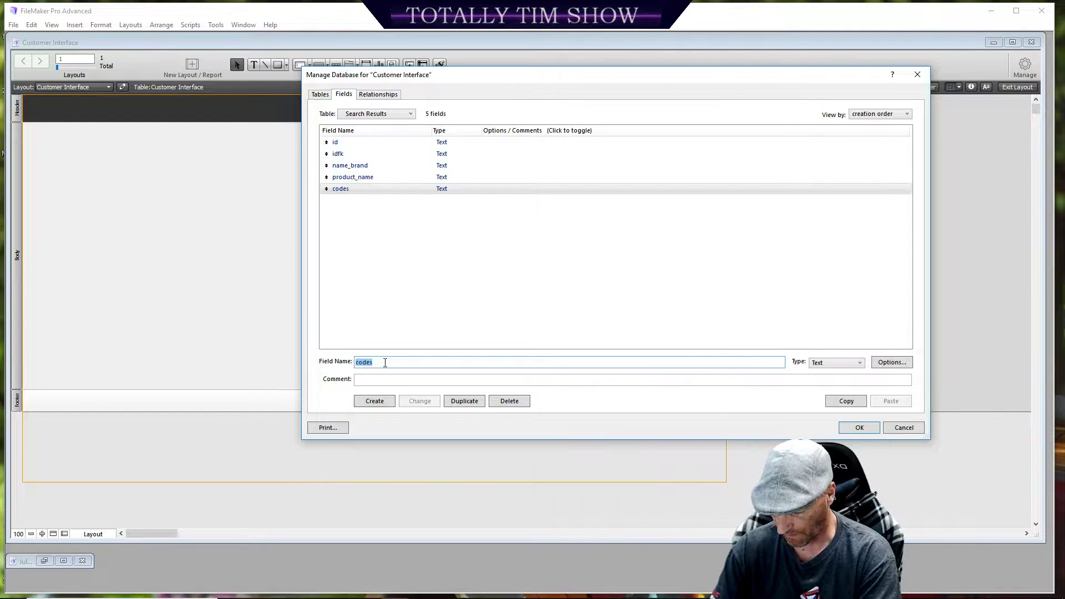
type("des")
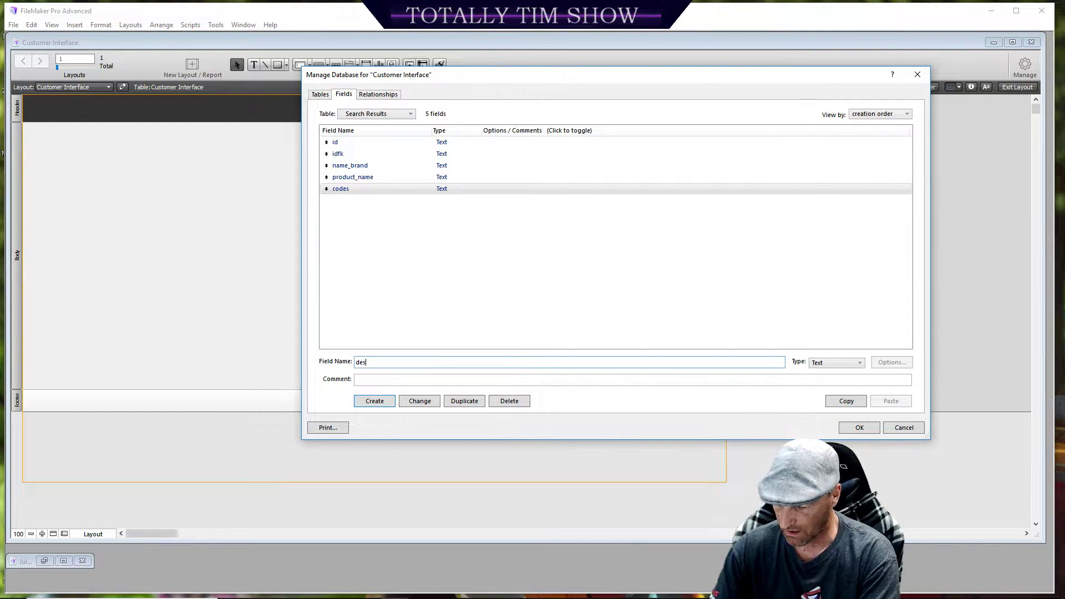
type("cription")
key("Return")
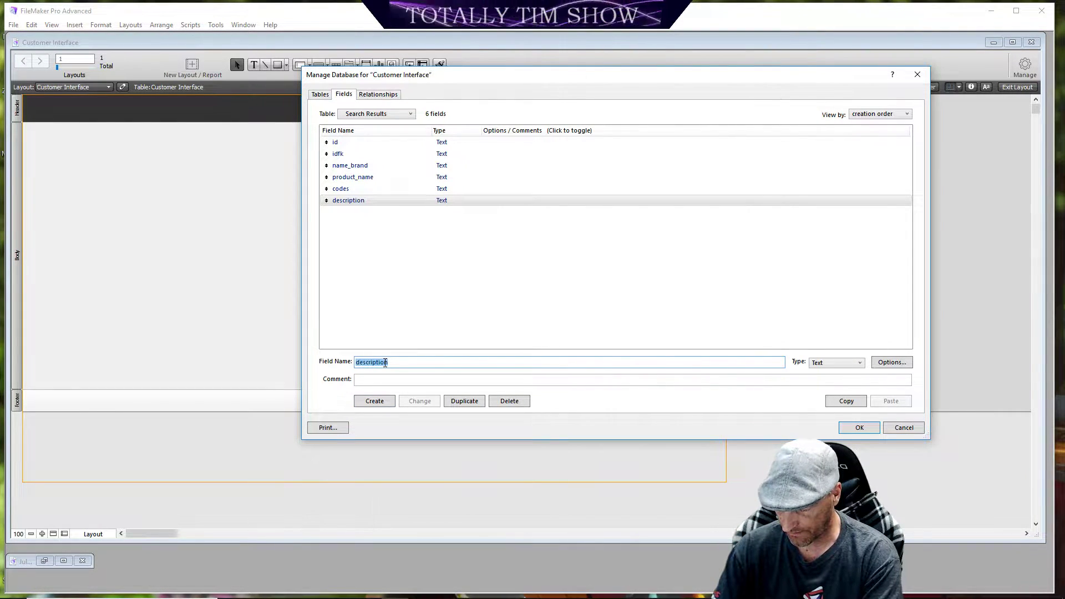
Step: Add a field named profile with the Container type to the Search Results table
type("profile")
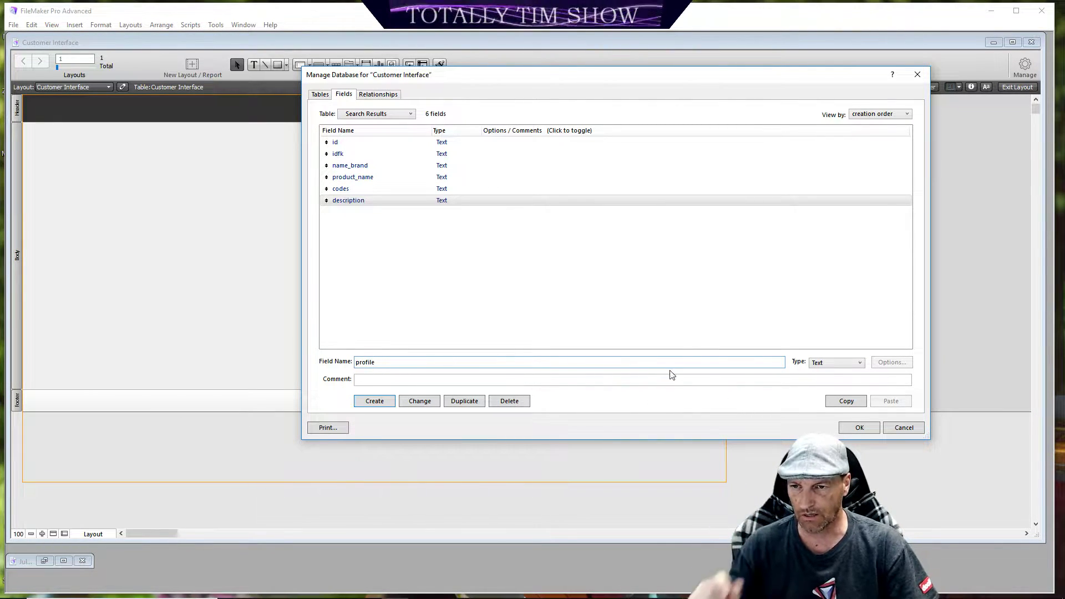
left_click(862, 366)
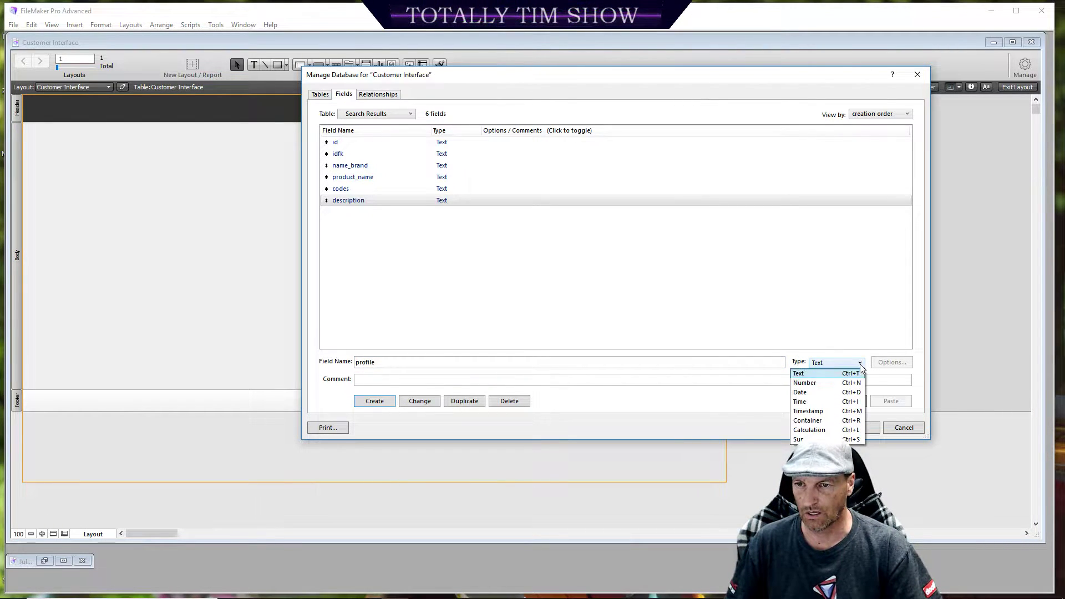
left_click(832, 421)
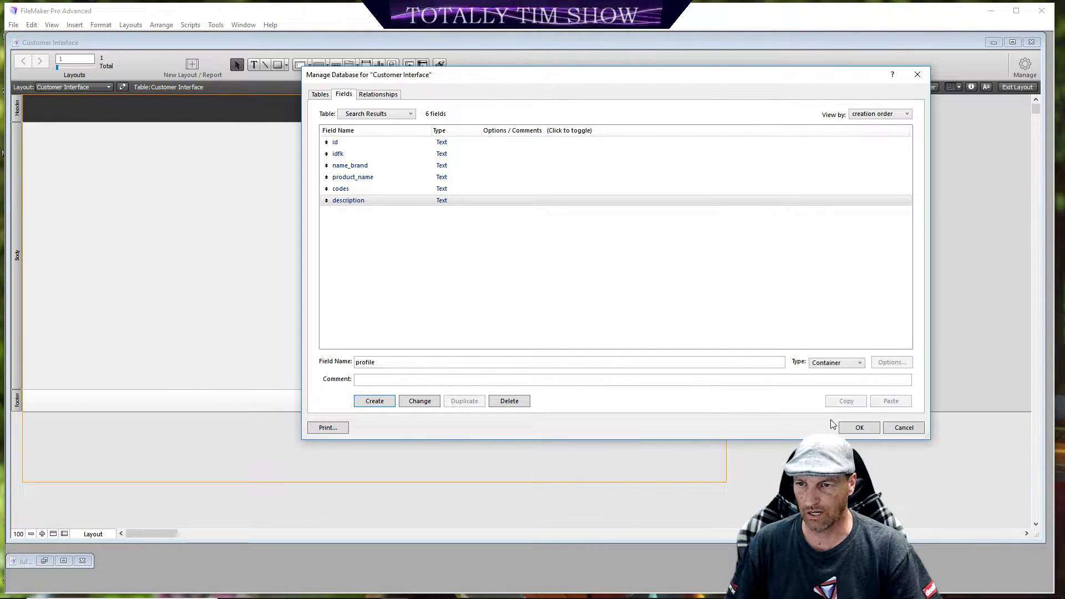
left_click(387, 402)
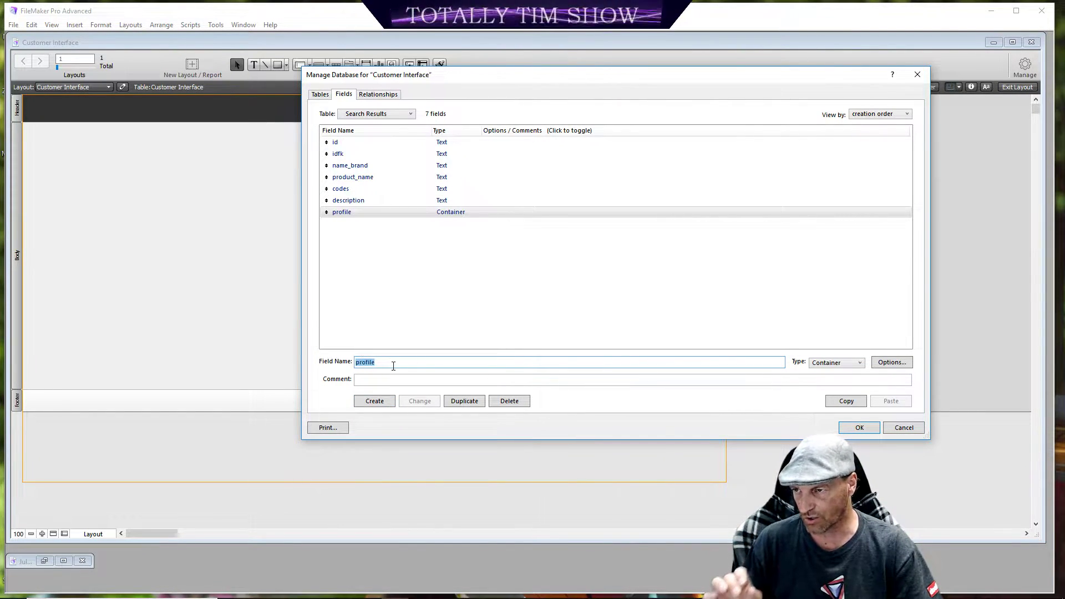
Step: Add a field named search_codes with the Text type to the Search Results table
type("search_codes")
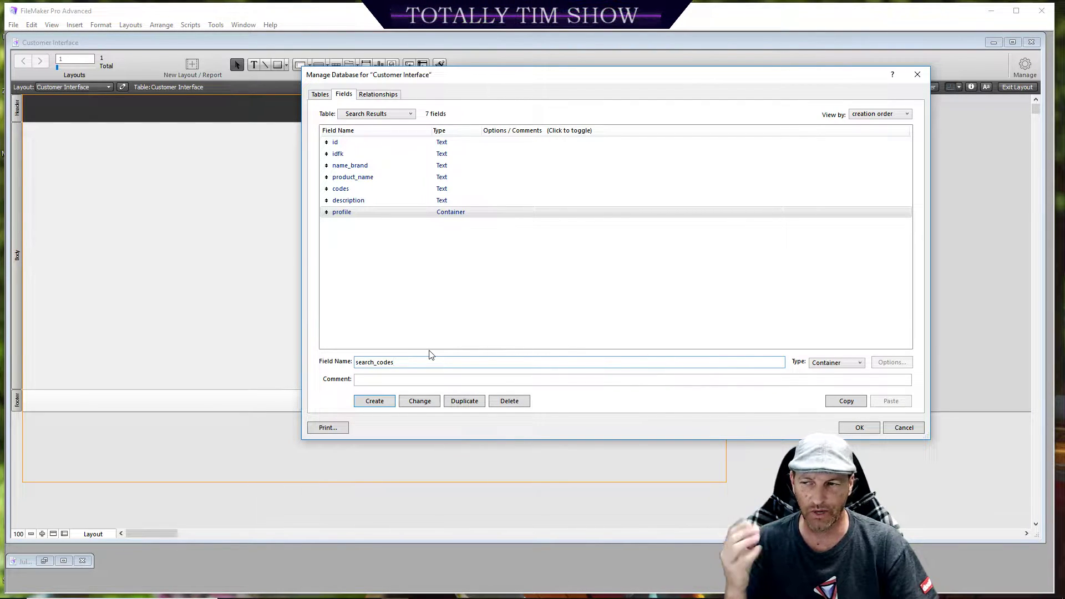
left_click(860, 362)
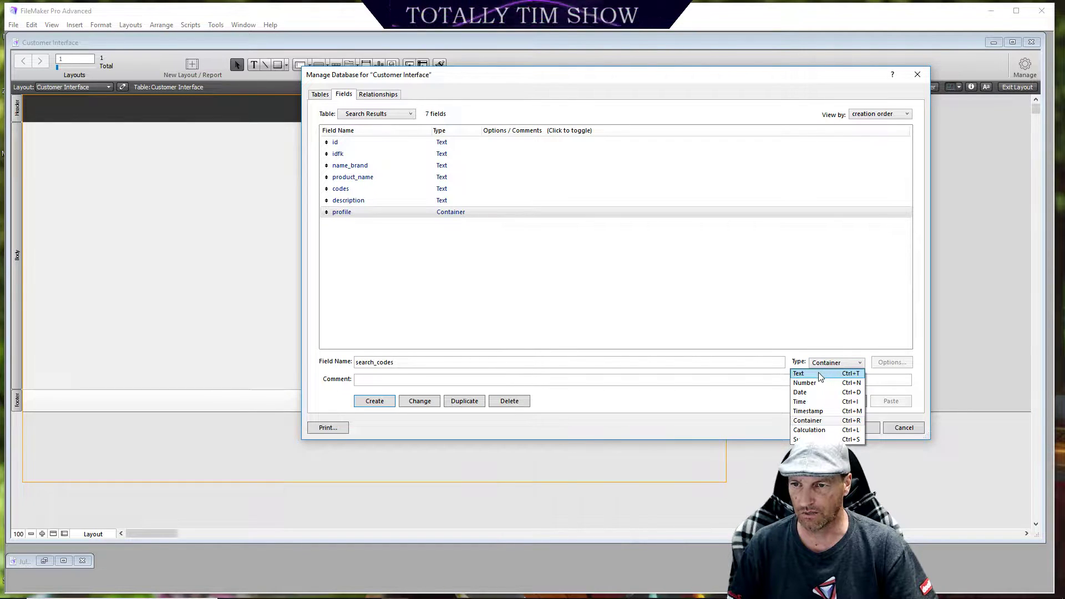
left_click(814, 374)
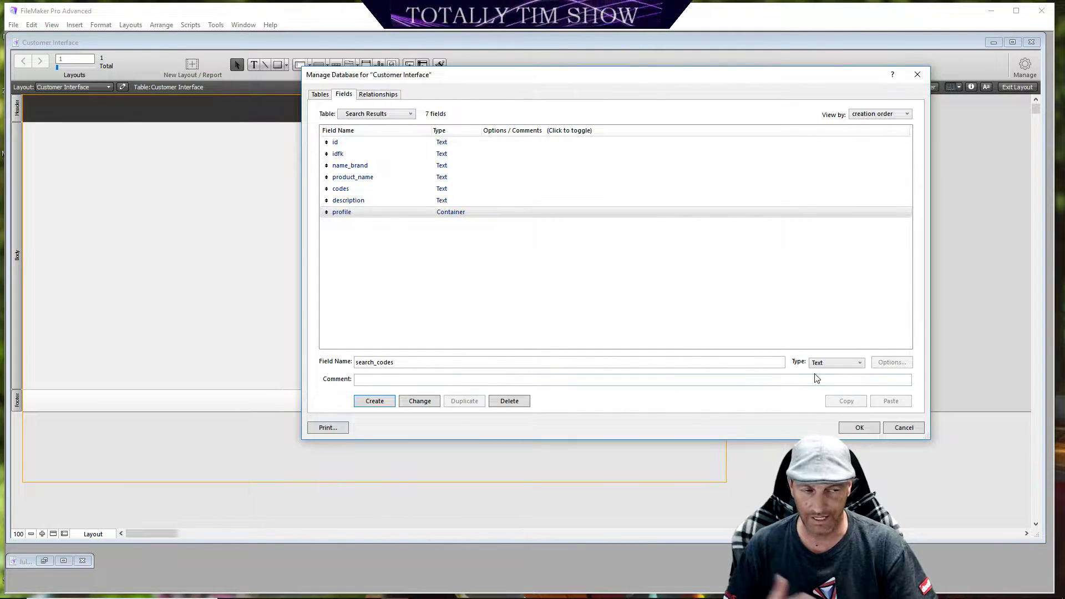
left_click(387, 400)
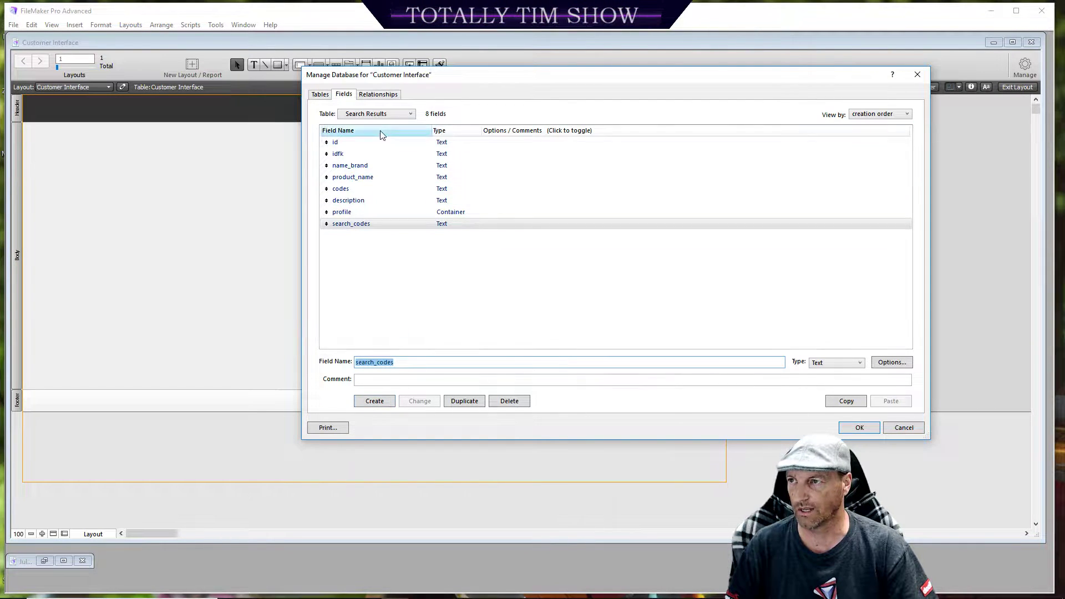
Step: Change the Search Results table's id field to the Number type
left_click(443, 143)
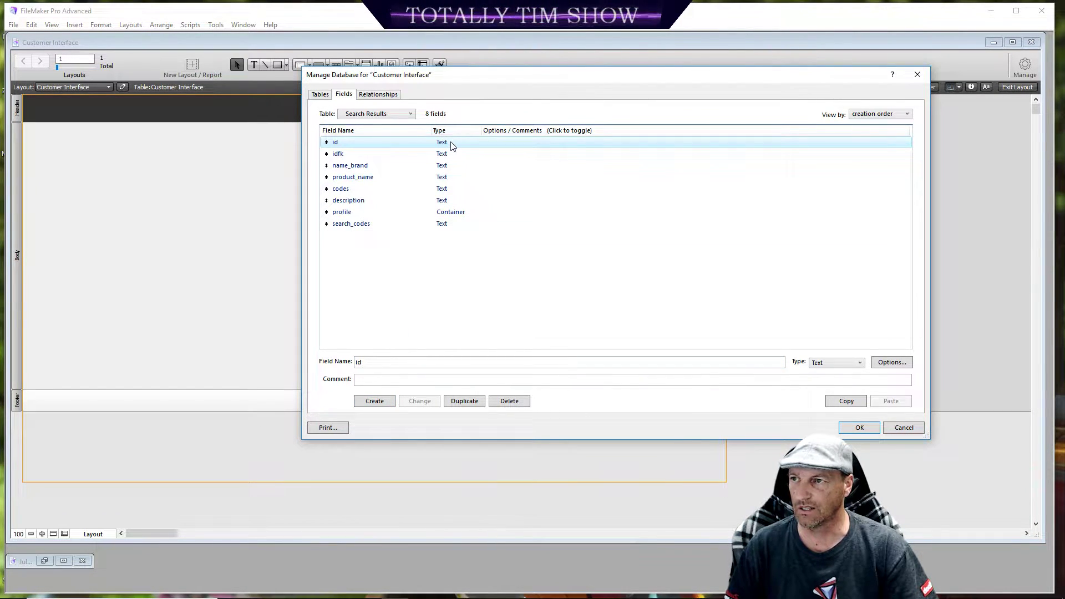
double_click(452, 146)
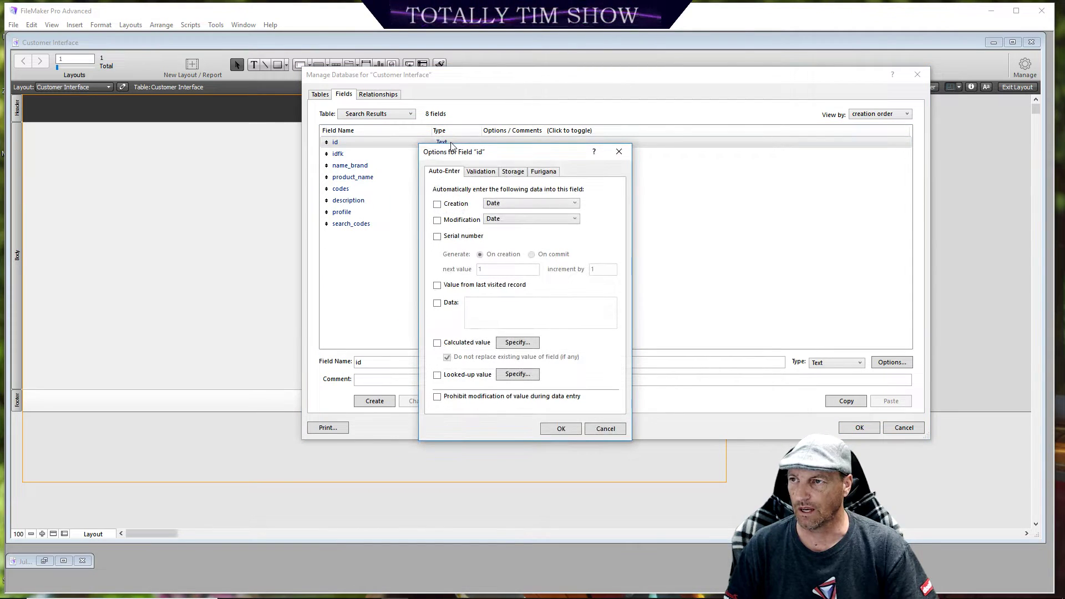
left_click(561, 429)
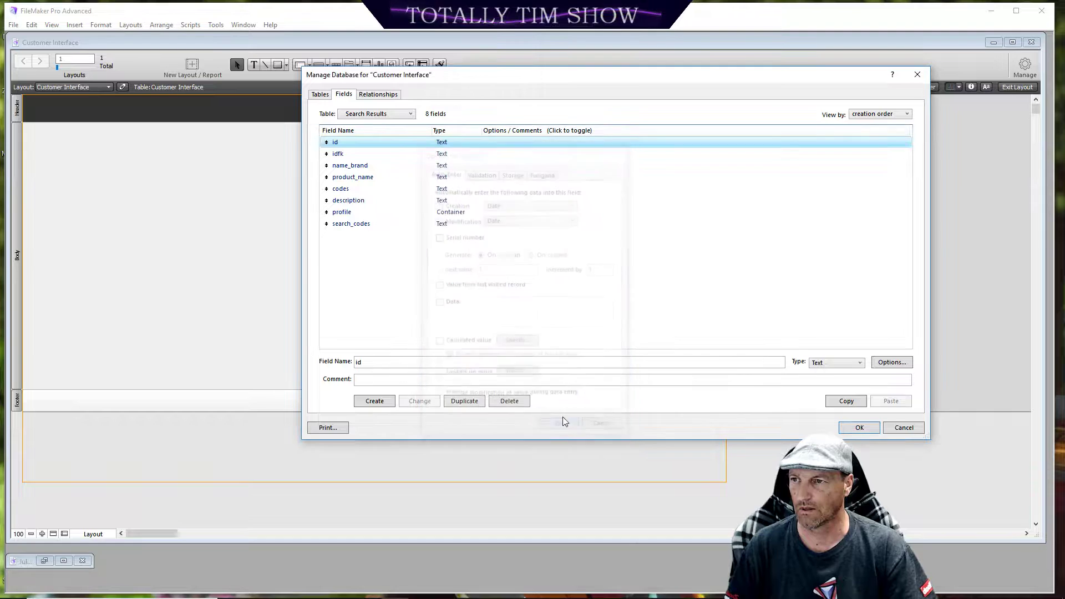
left_click(860, 366)
left_click(818, 381)
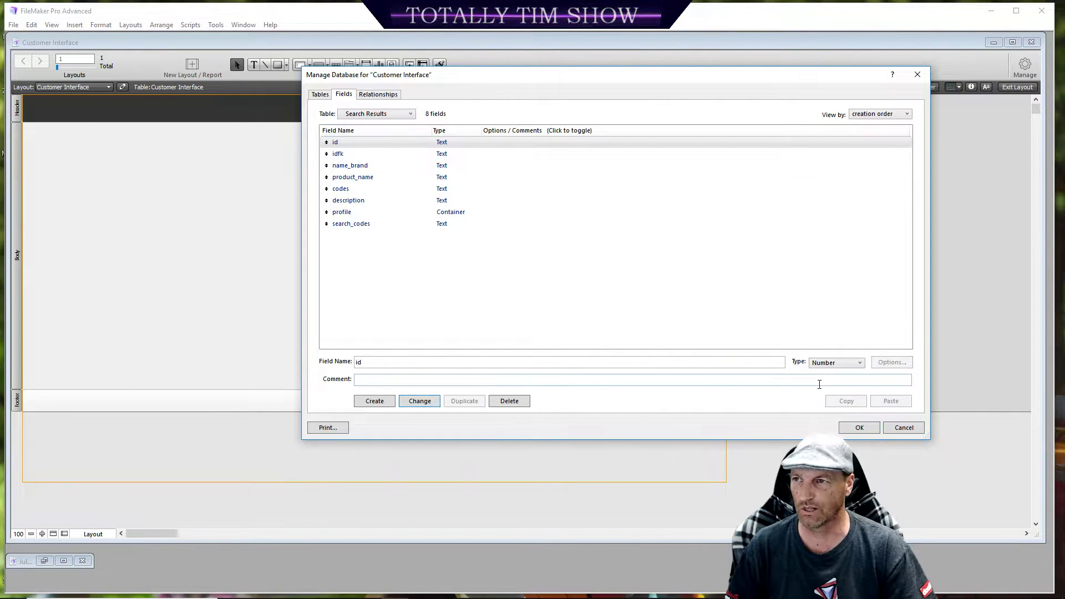
left_click(420, 401)
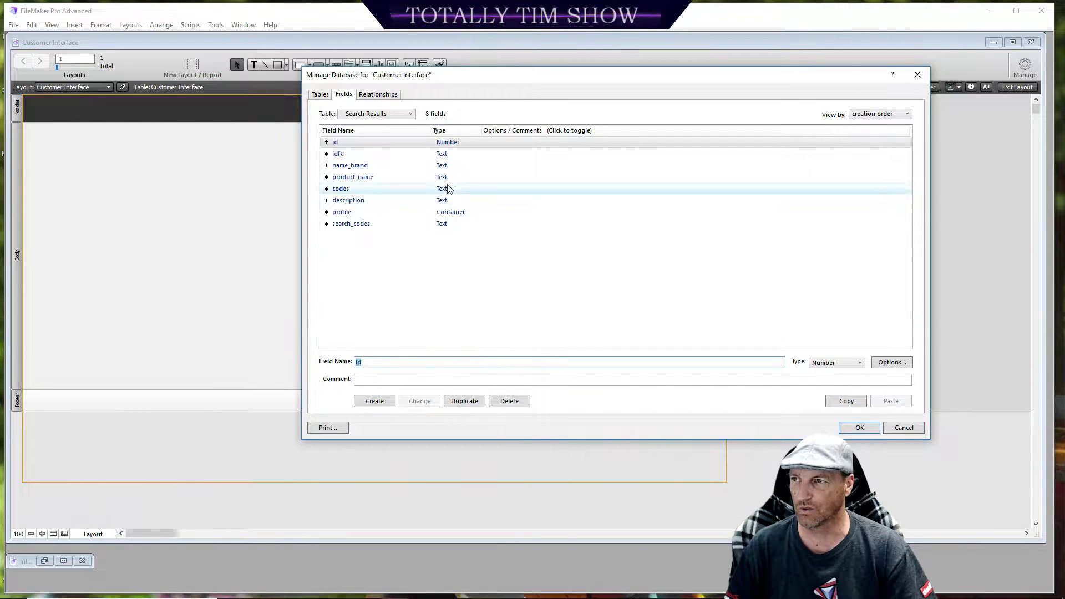
Step: Change the Search Results table's idfk field to the Number type
left_click(439, 155)
left_click(835, 368)
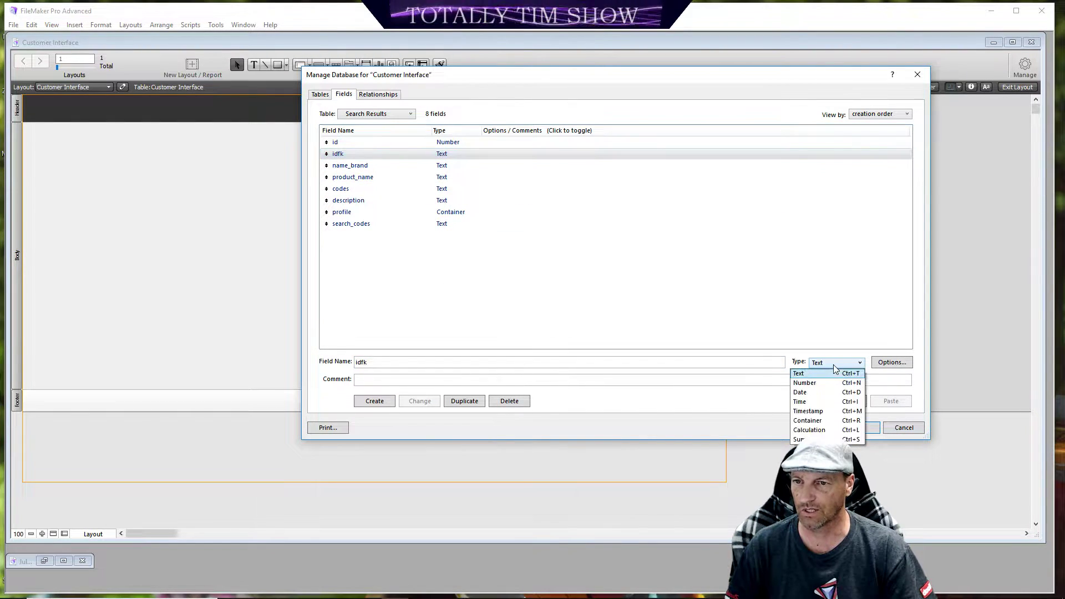
left_click(815, 383)
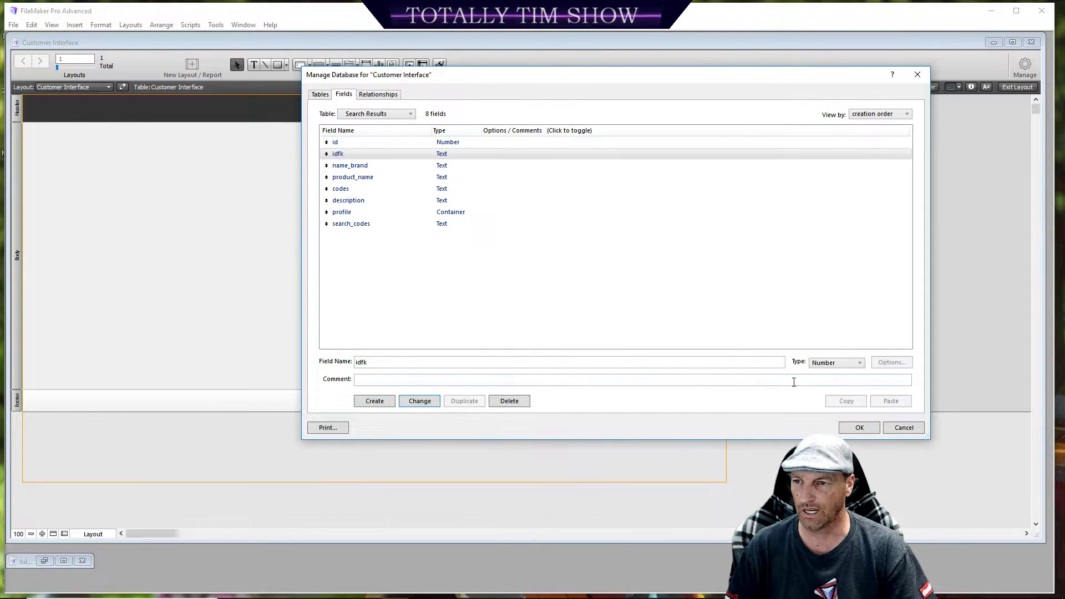
left_click(416, 404)
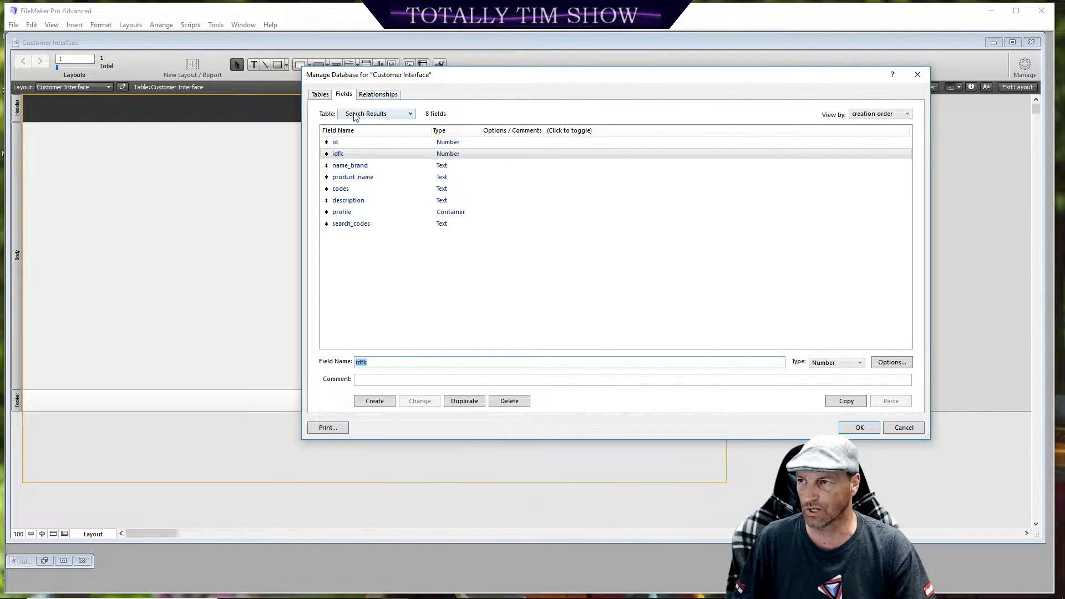
Step: Set the Base Products table's id field to auto-enter a serial number on creation
left_click(411, 115)
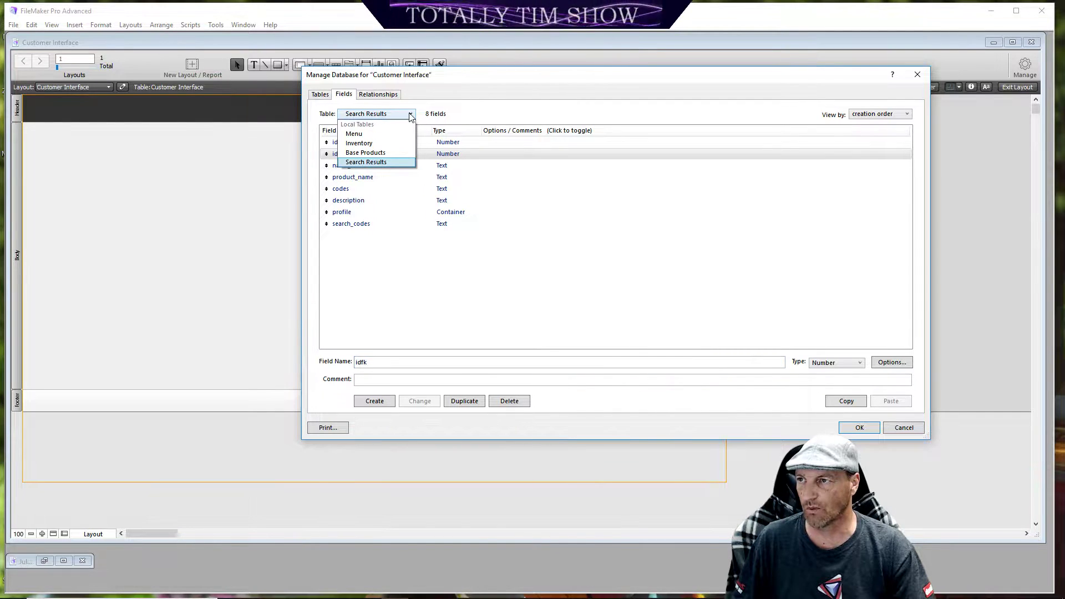
left_click(367, 152)
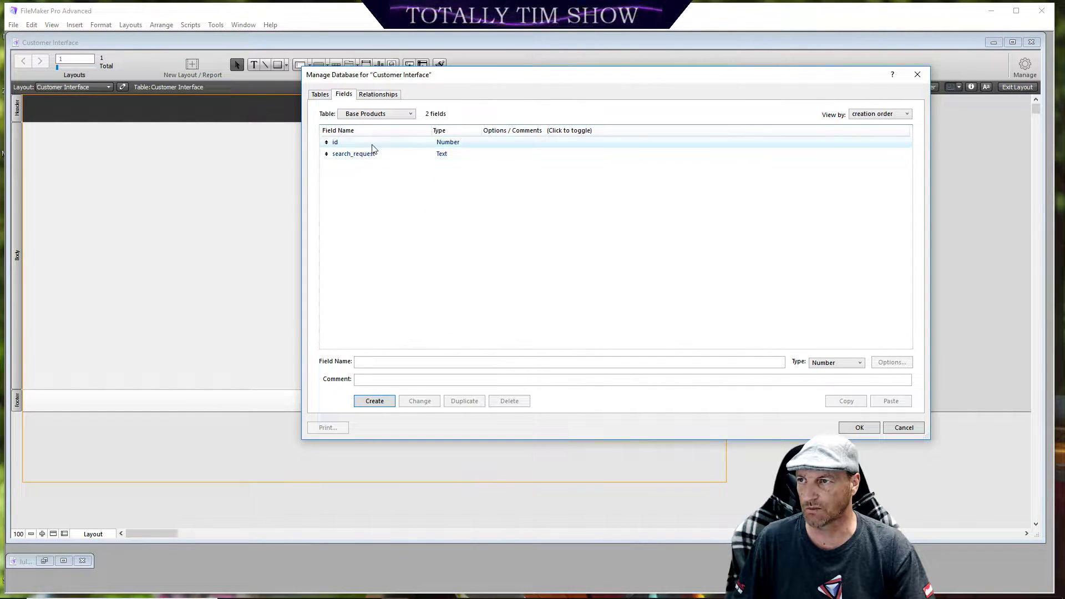
double_click(440, 144)
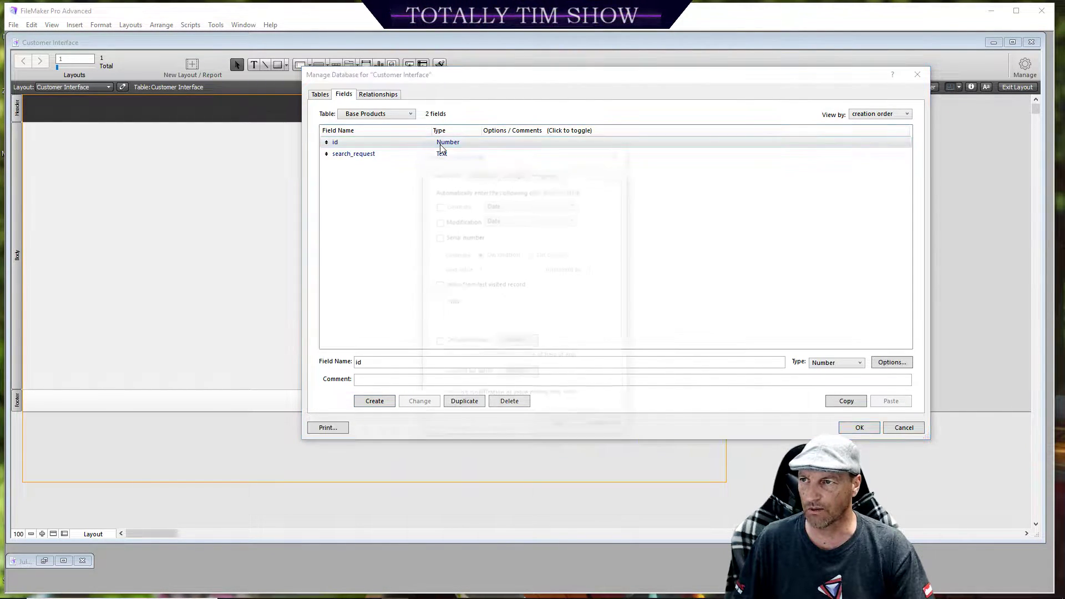
left_click(438, 237)
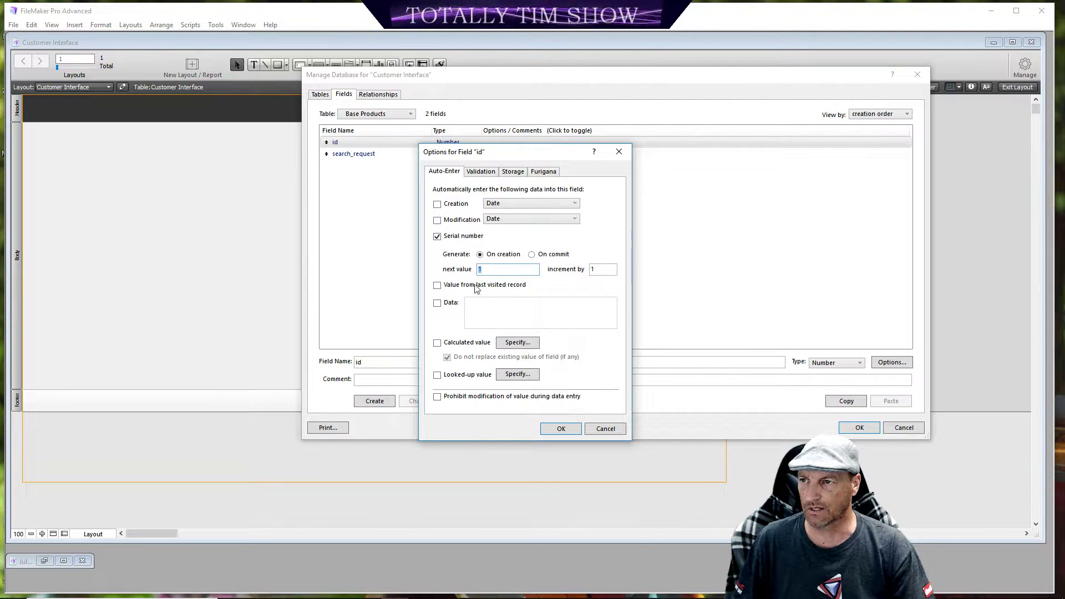
left_click(559, 429)
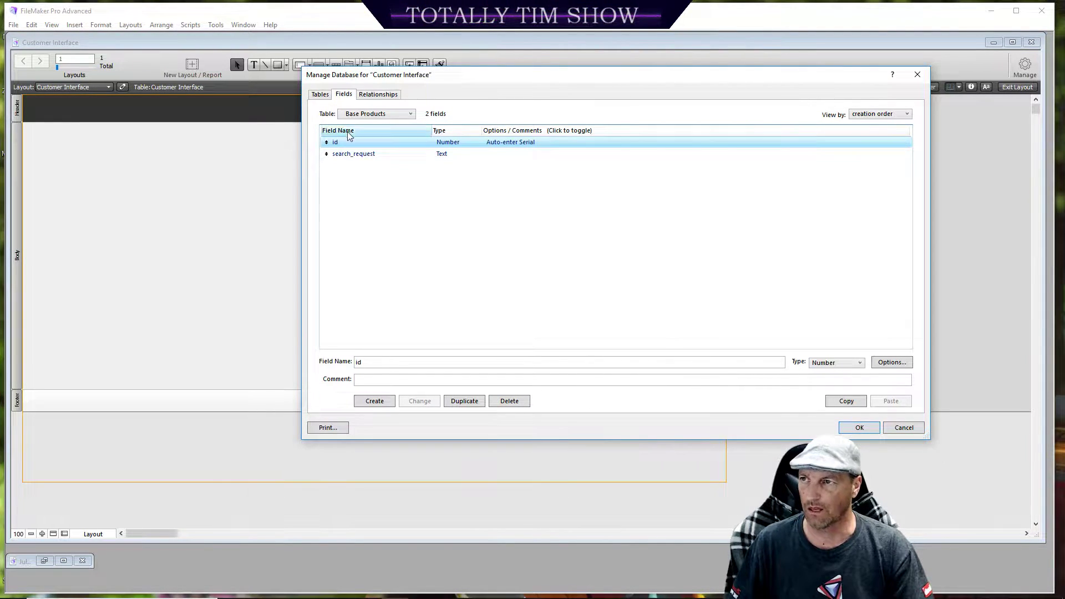
Step: Place the Base Products and Search Results tables side by side below Inventory in the relationships graph
left_click(390, 99)
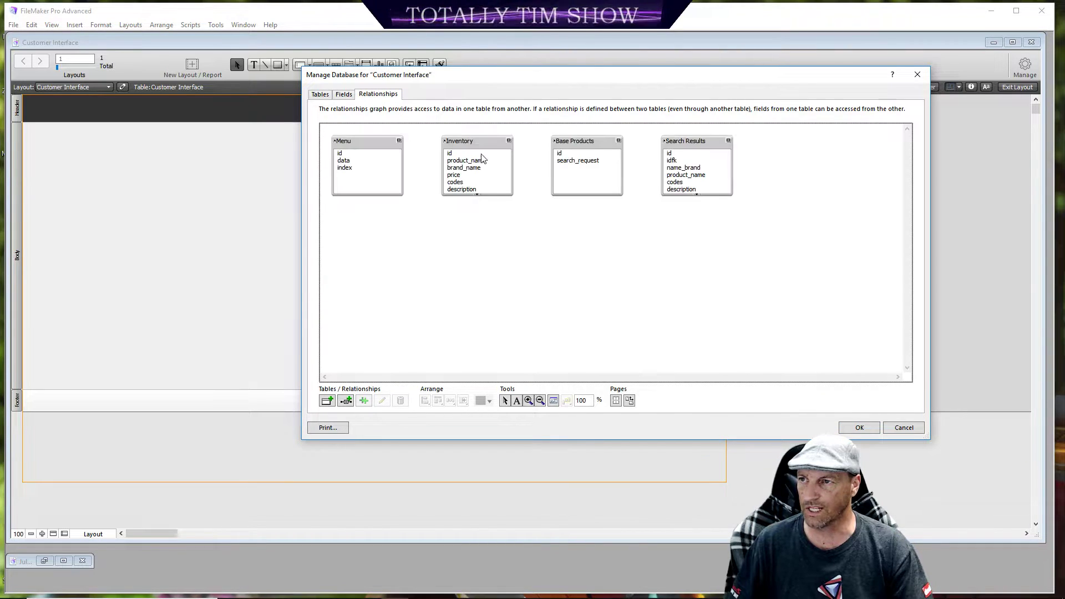
left_click_drag(591, 141, 456, 242)
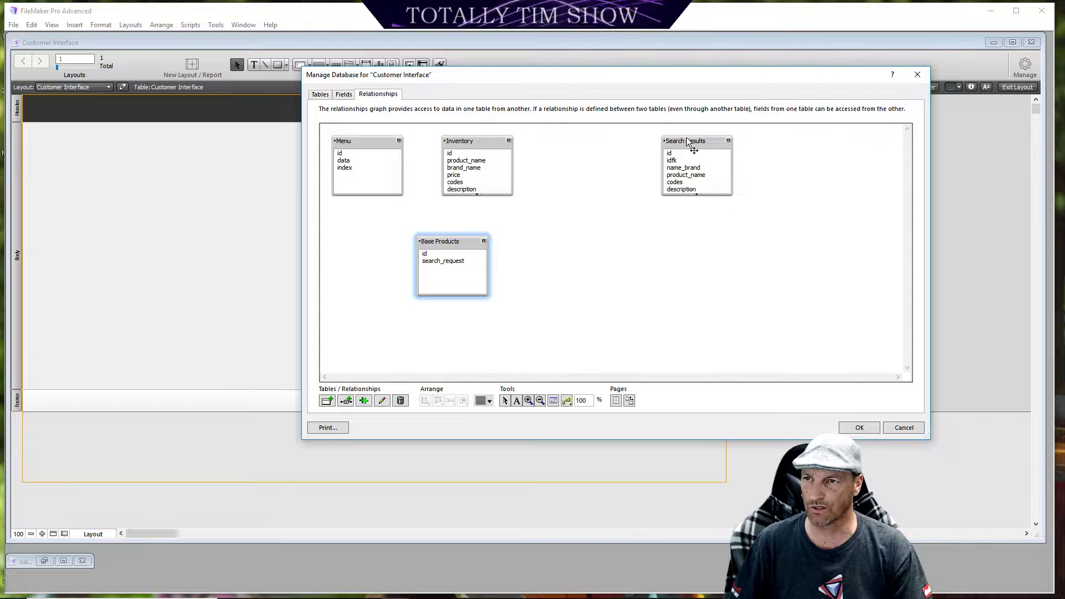
left_click_drag(693, 141, 533, 243)
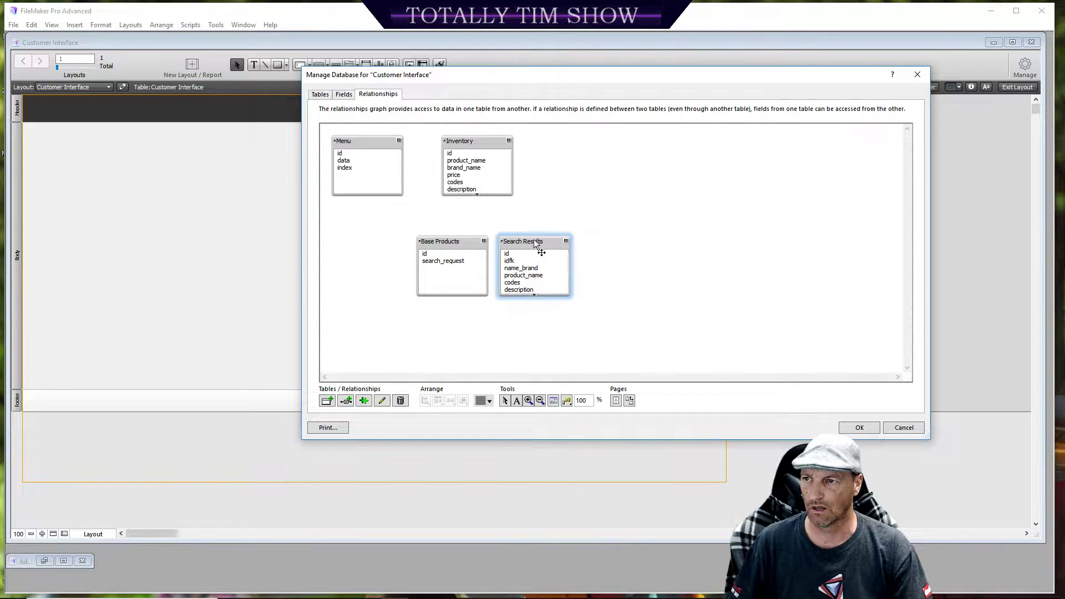
Step: Color the Base Products and Search Results tables blue in the relationships graph
left_click_drag(638, 228, 391, 319)
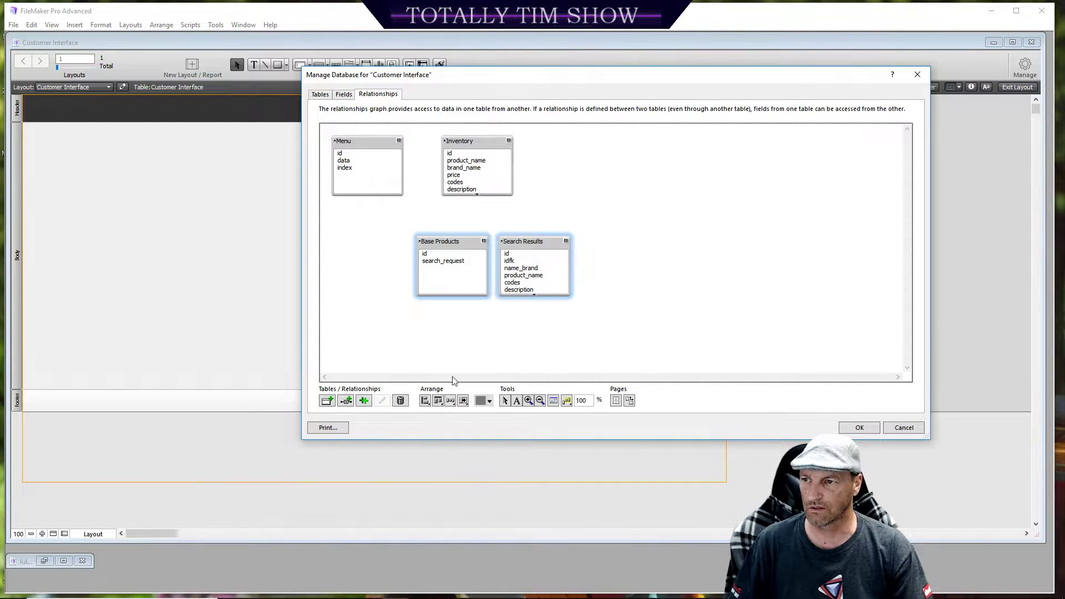
left_click(489, 402)
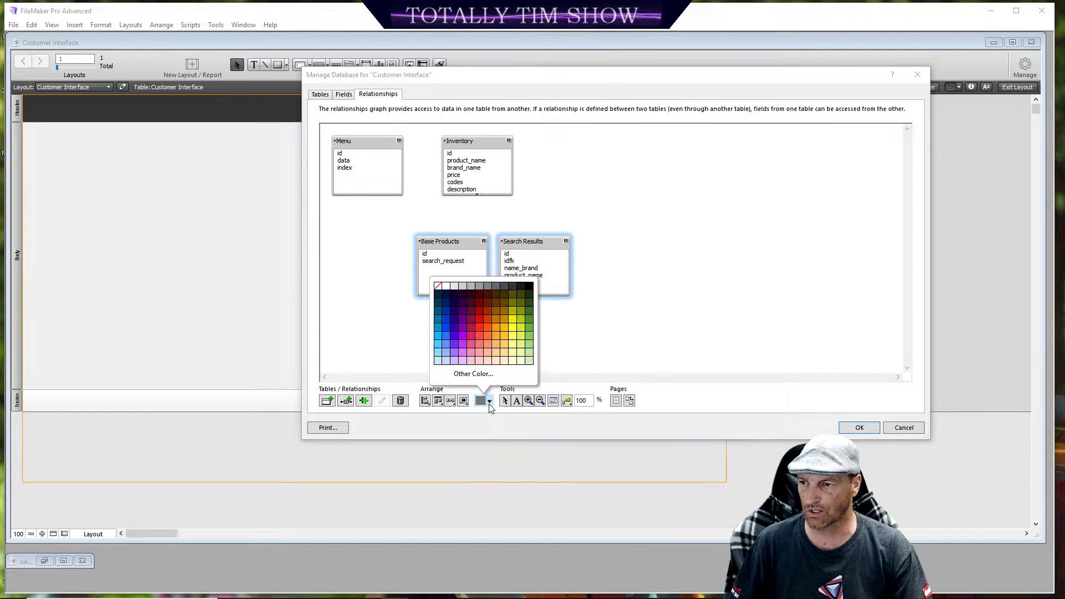
left_click(445, 330)
left_click(669, 304)
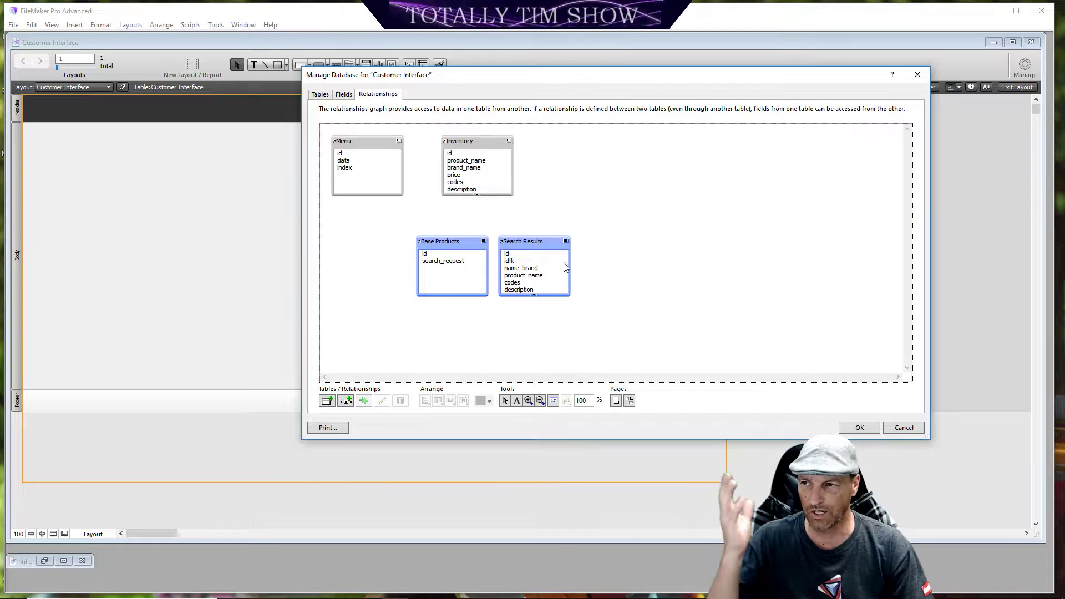
Step: Relate Base Products id to Search Results idfk, allowing record creation through the relationship in both tables
left_click_drag(428, 254, 595, 242)
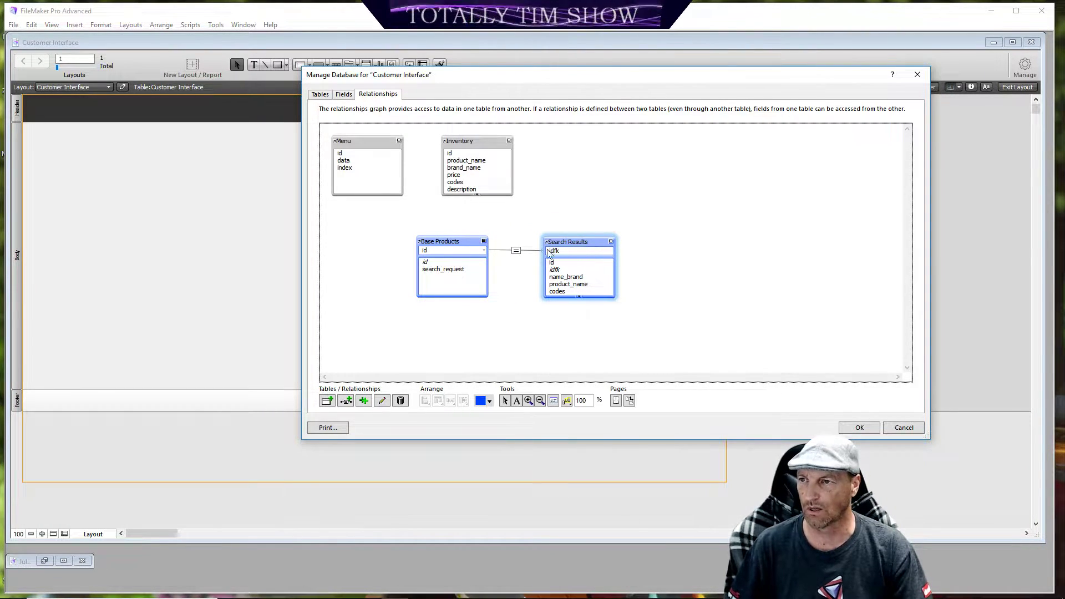
left_click(516, 252)
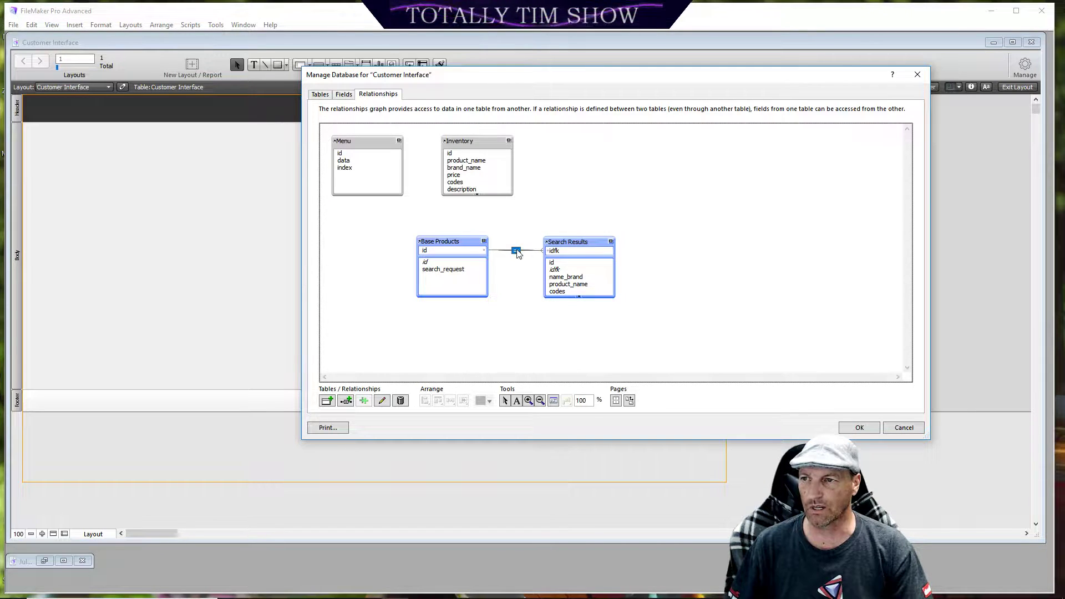
double_click(516, 251)
left_click(232, 345)
left_click(399, 344)
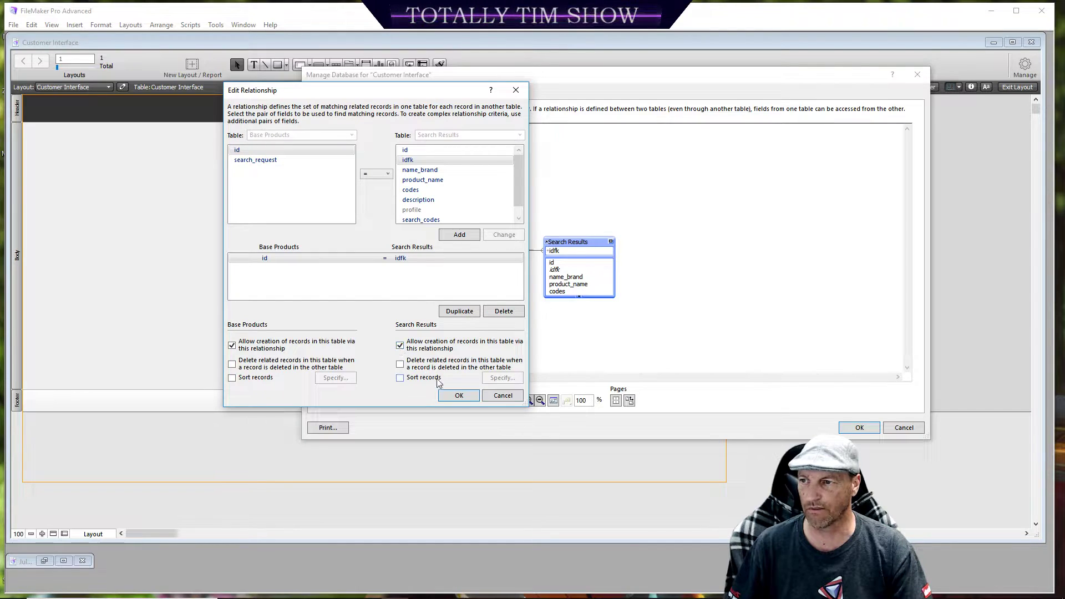
left_click(448, 396)
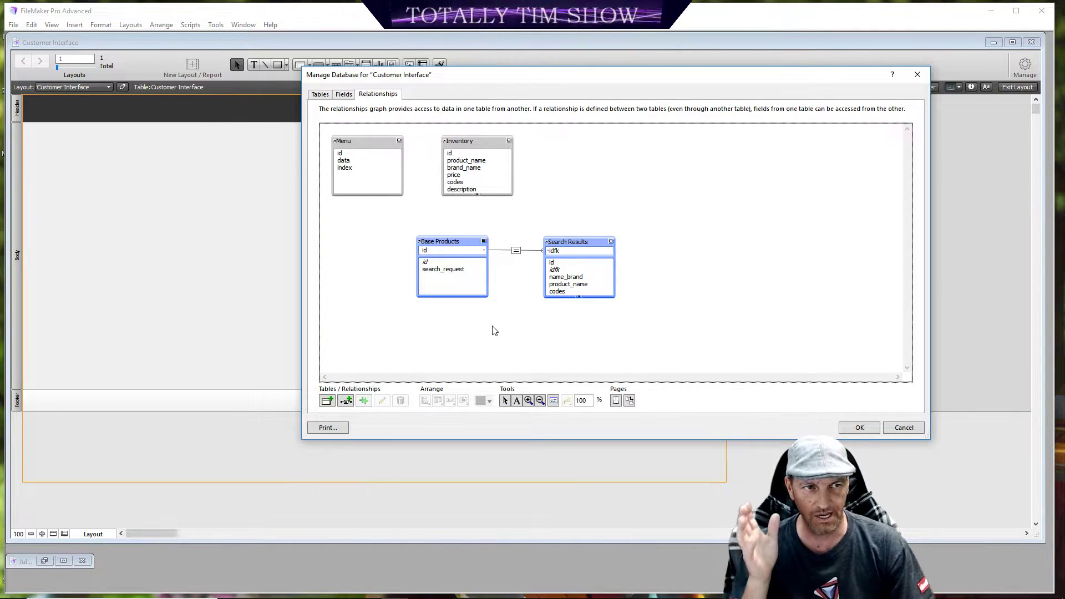
Step: Rearrange the graph with Base Products below Menu, Search Results beside it, and Inventory directly above Search Results
left_click_drag(471, 240, 387, 211)
left_click_drag(596, 243, 486, 226)
left_click_drag(477, 141, 465, 155)
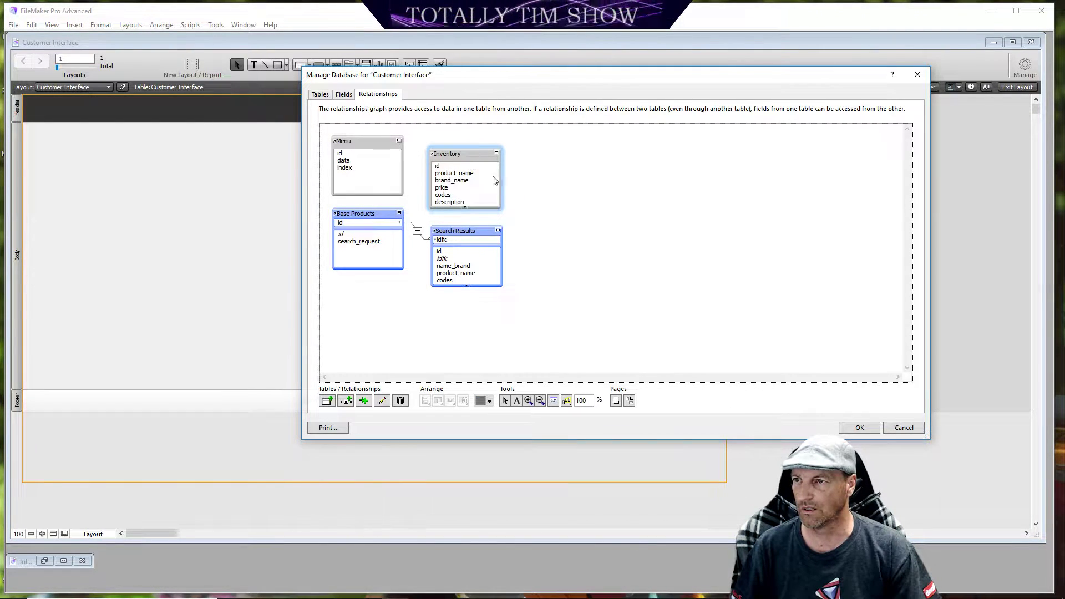
left_click(547, 218)
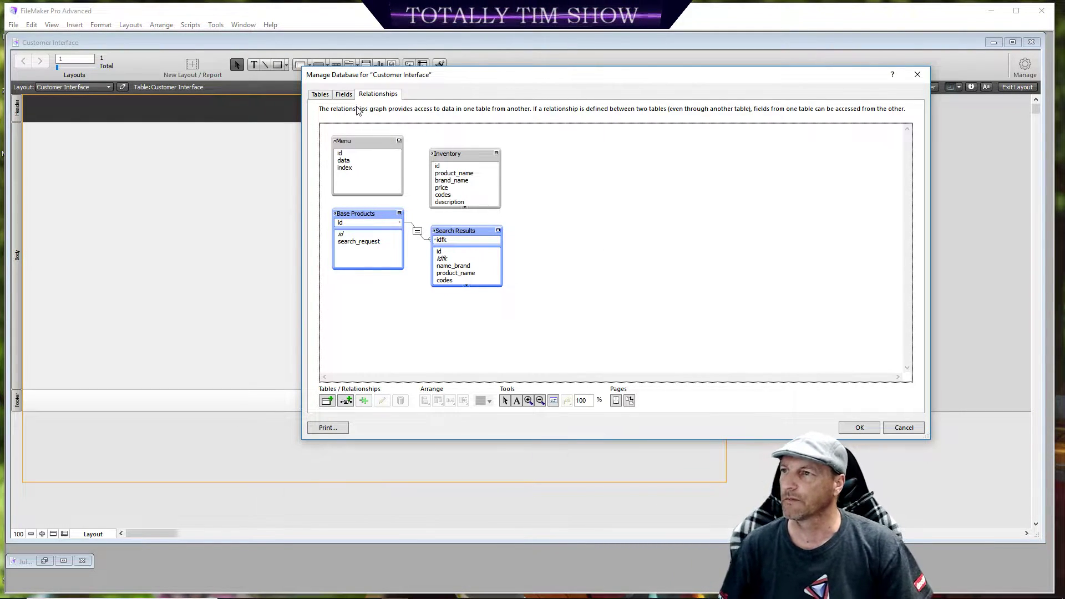
left_click(324, 99)
left_click(343, 96)
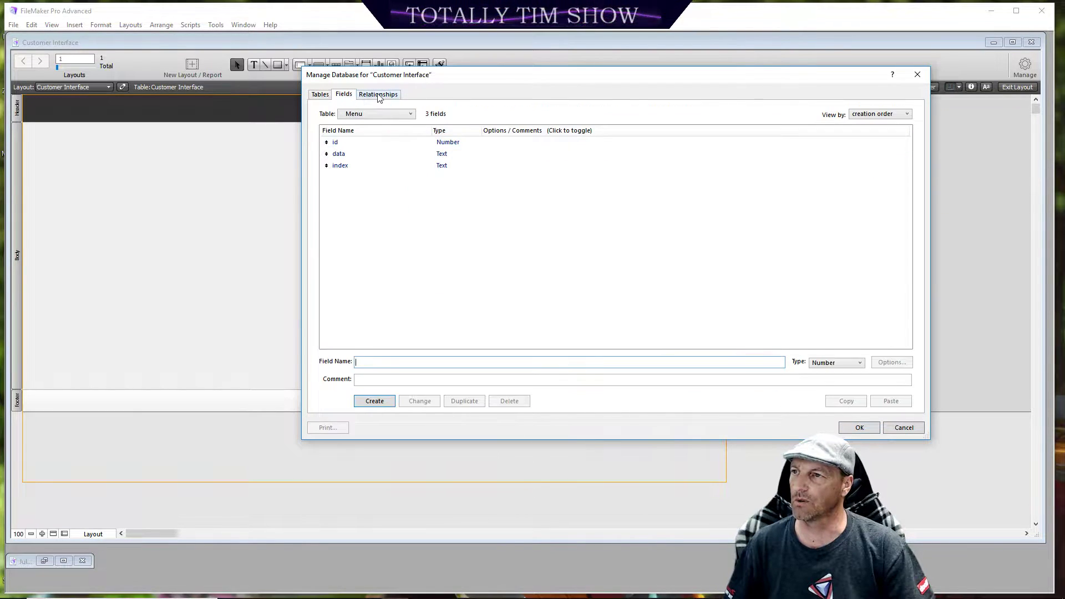
left_click(376, 95)
left_click(322, 95)
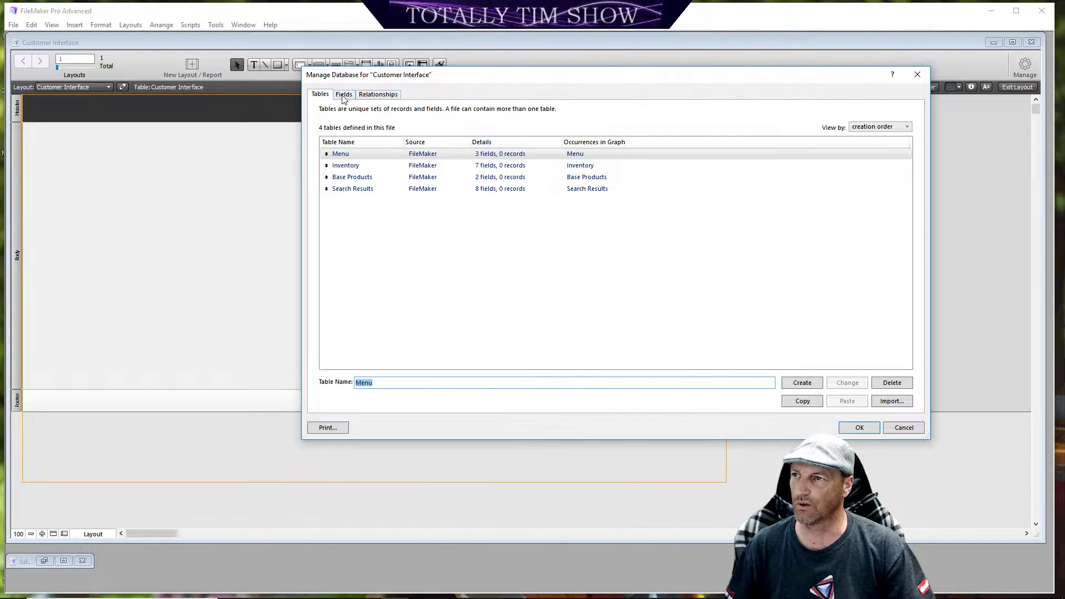
left_click(344, 96)
left_click(383, 95)
Step: Keep the table, field and relationship changes and close the database definition
left_click(916, 77)
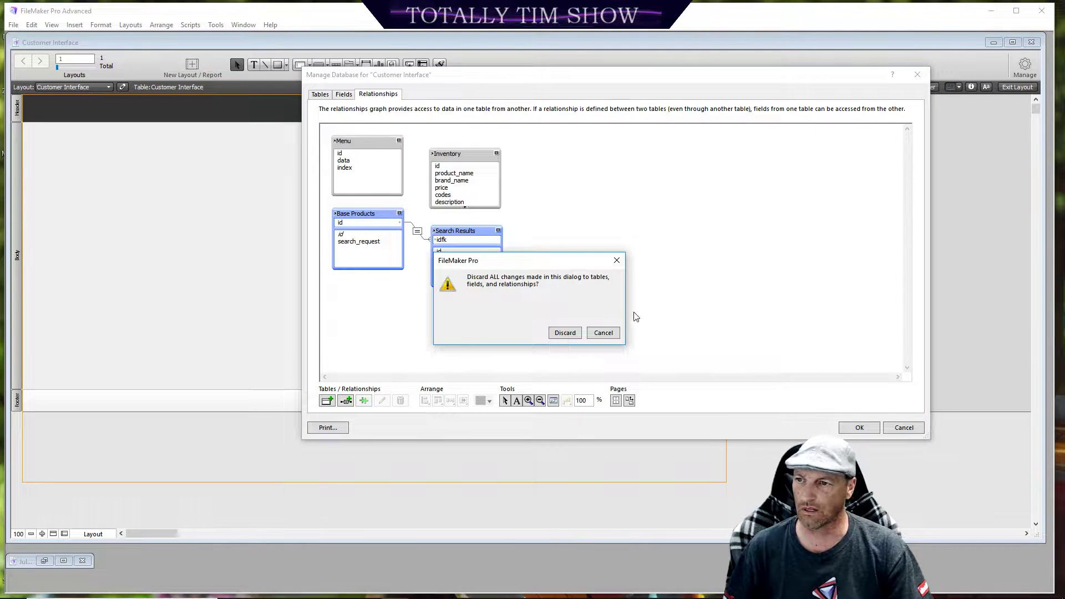
left_click(602, 333)
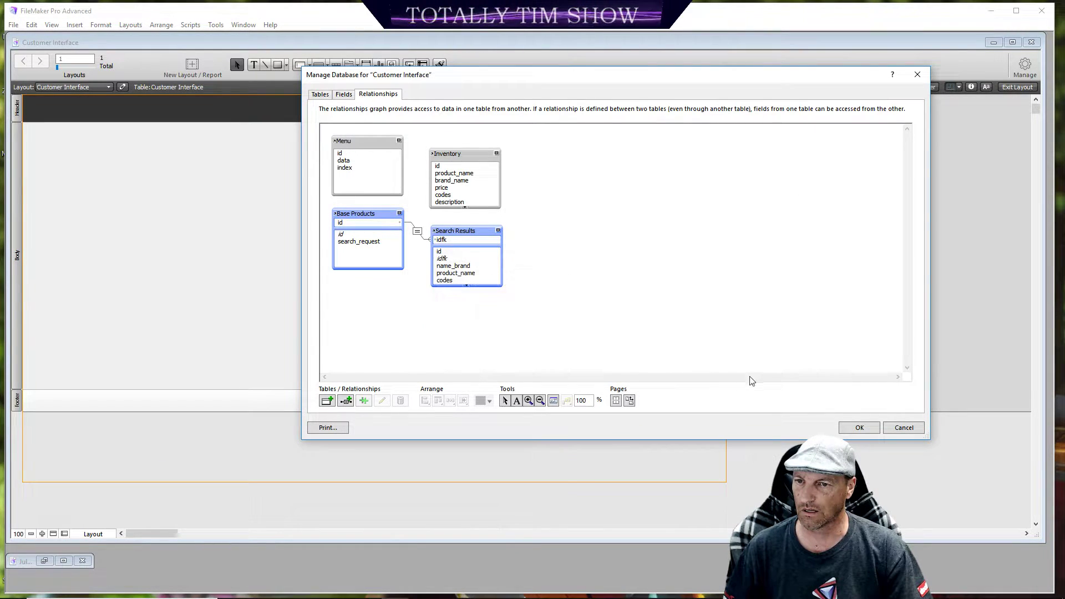
left_click(857, 428)
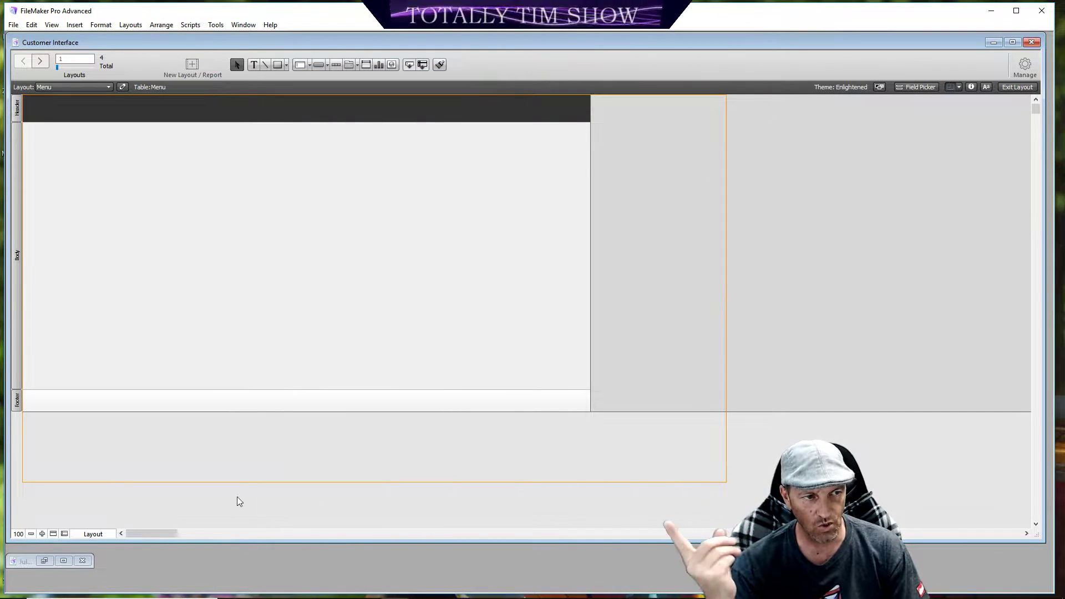
Step: Widen the Menu layout to the page boundary, make its header taller, and extend the body so the footer ends at the page bottom
left_click_drag(589, 240, 726, 254)
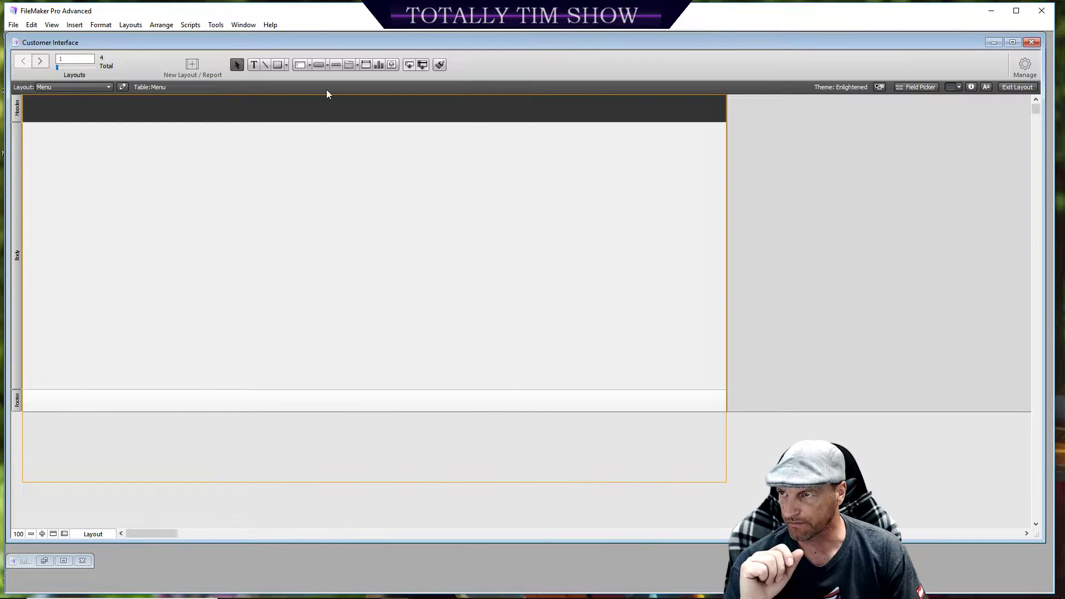
left_click_drag(344, 120, 345, 153)
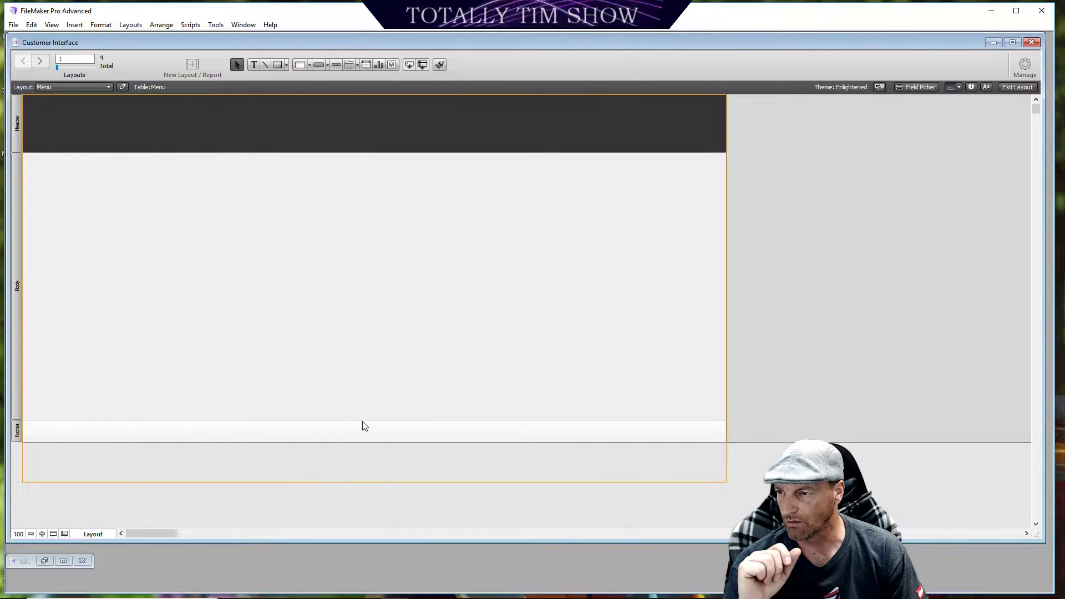
left_click_drag(363, 419, 361, 459)
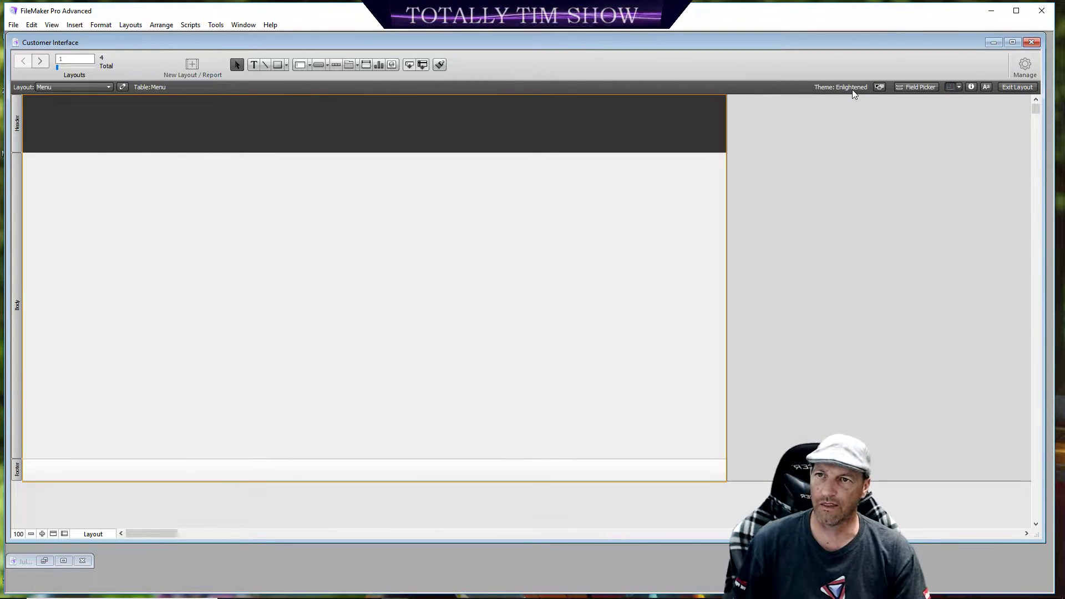
Step: Change the Menu layout's theme to Ice from the Rectangular group
left_click(879, 87)
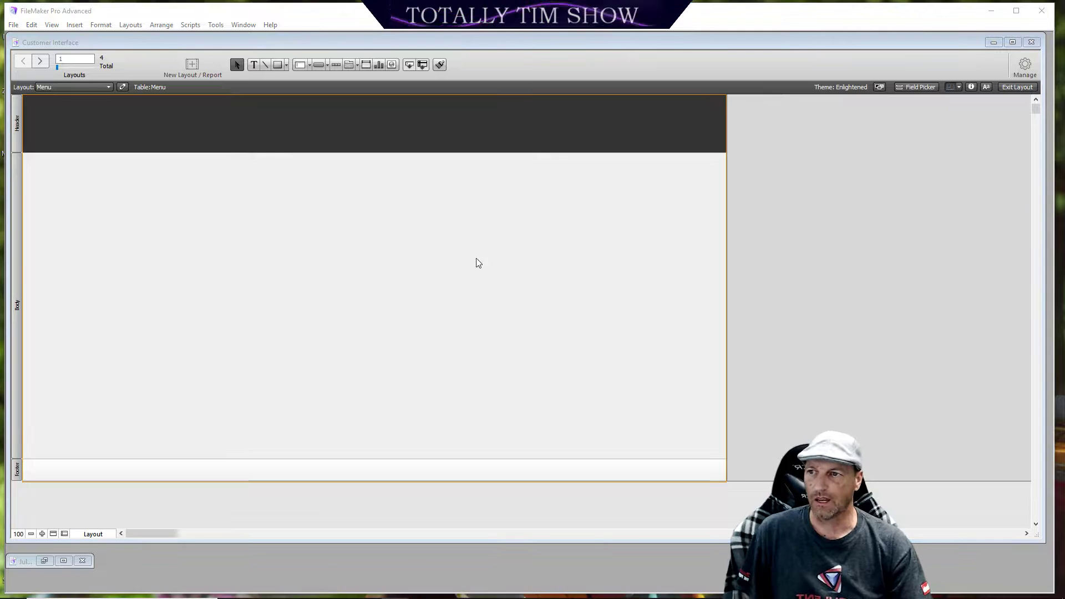
scroll(471, 265, "down", 2)
scroll(411, 288, "down", 2)
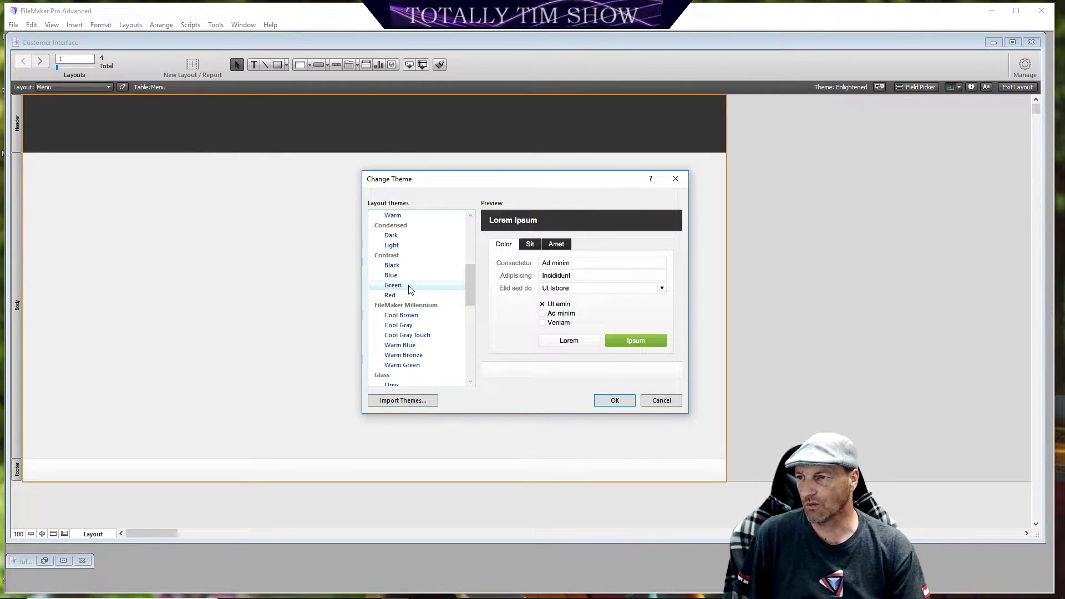
scroll(413, 308, "down", 3)
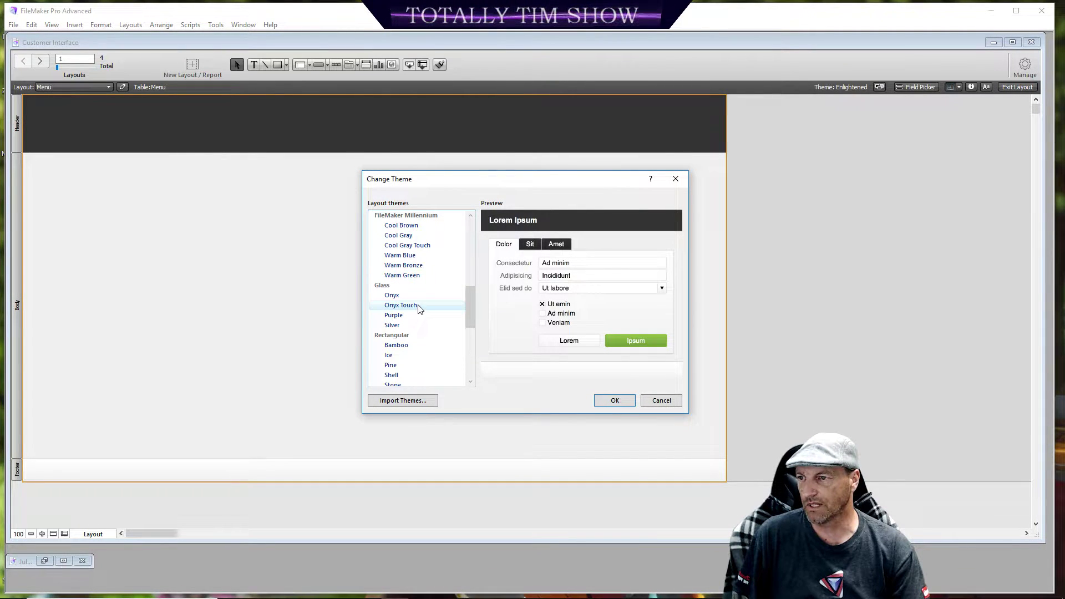
left_click(413, 346)
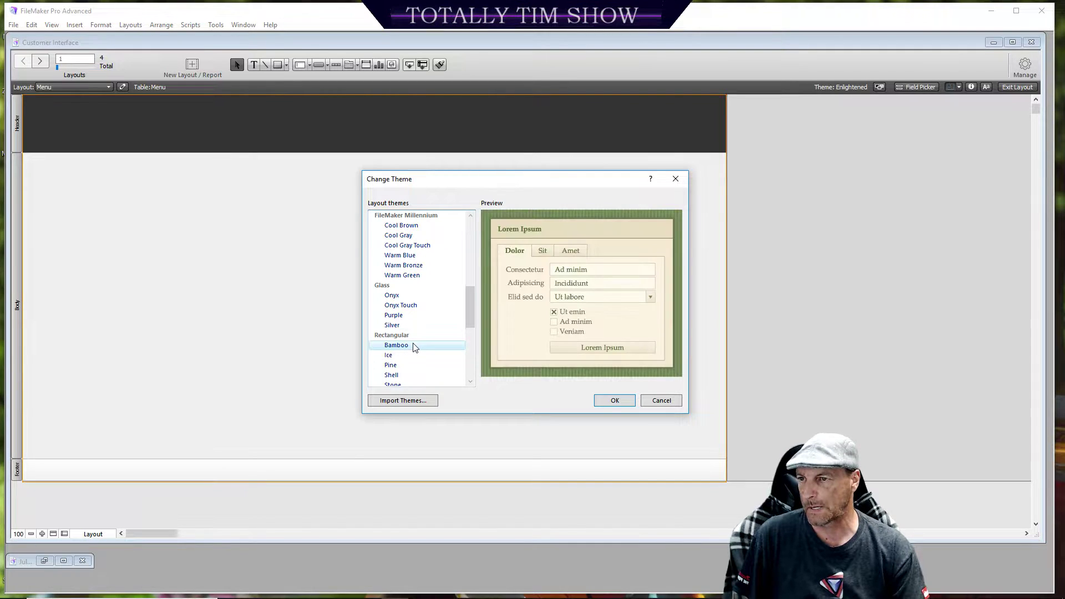
left_click(403, 356)
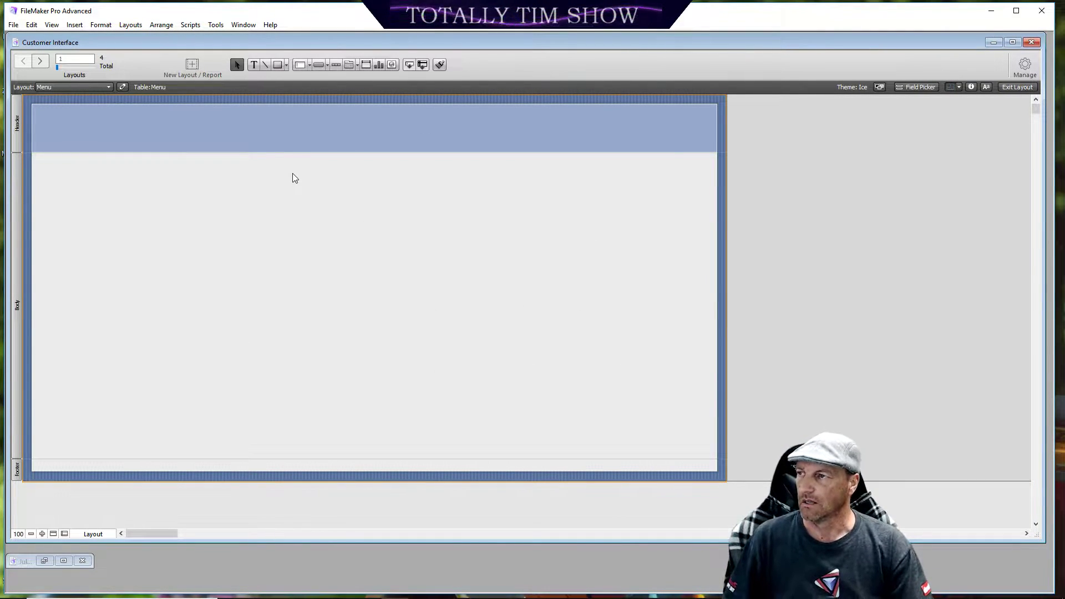
Step: Add the text "Customer Interface" to the Menu layout and set its font size to 48 pt
left_click(255, 65)
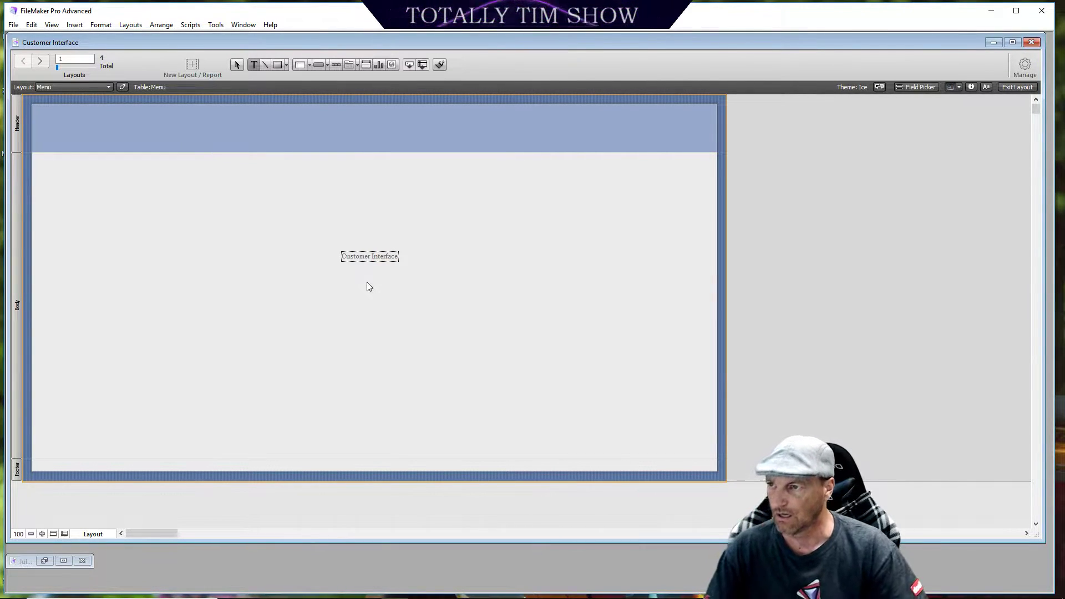
key("Escape")
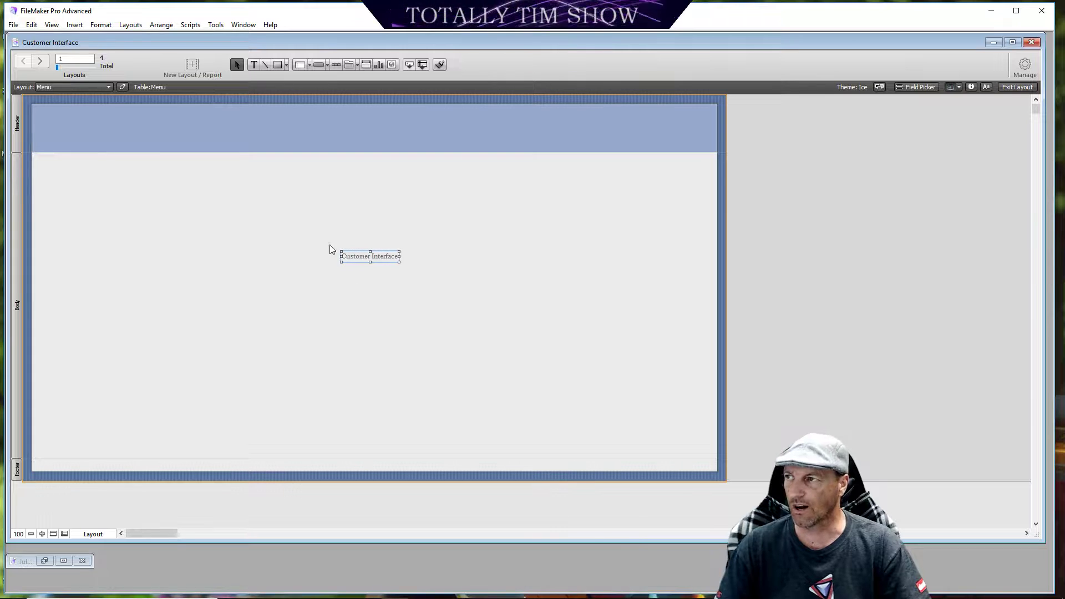
left_click(986, 86)
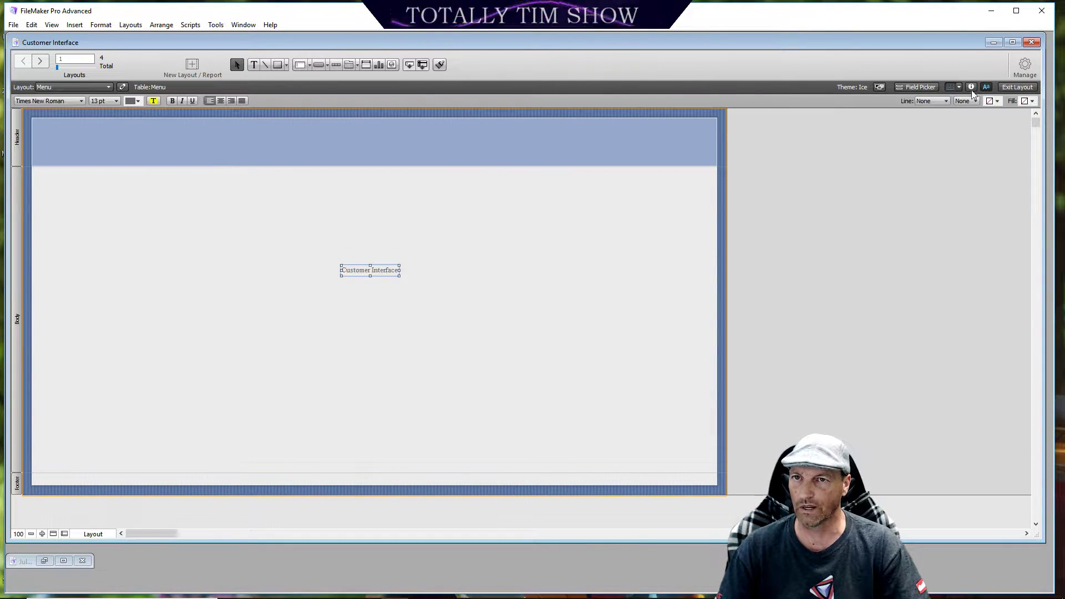
left_click(115, 101)
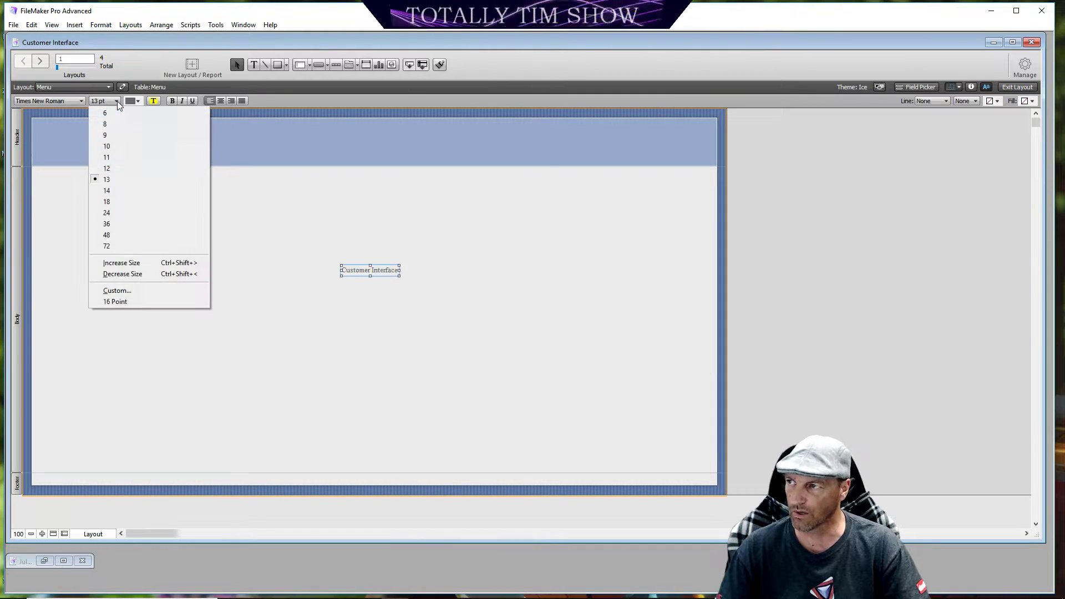
left_click(116, 234)
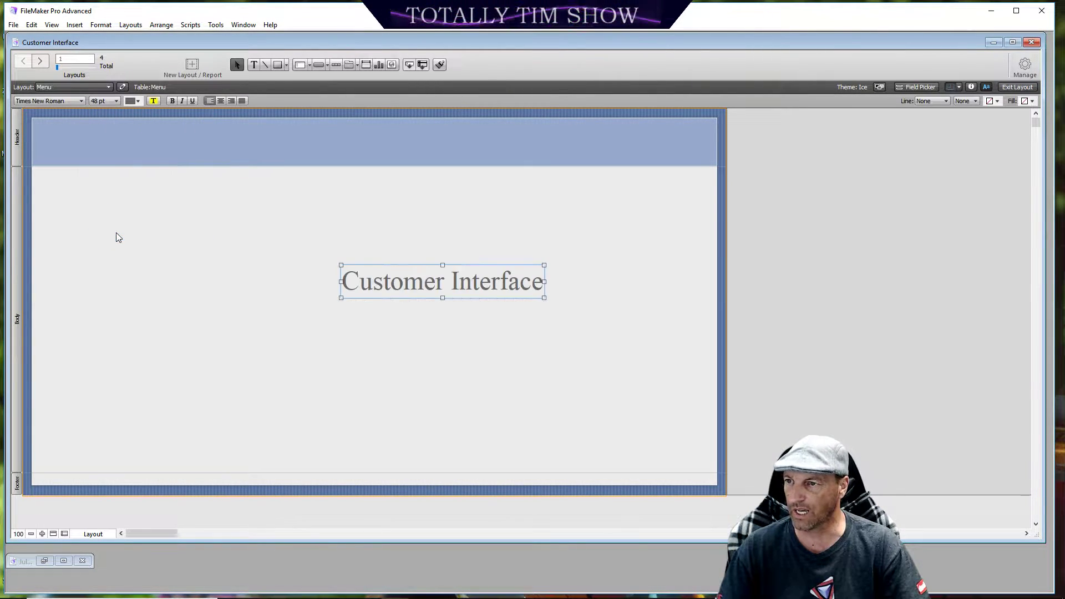
Step: Color the "Customer Interface" title white and place it at the left end of the header
left_click(138, 101)
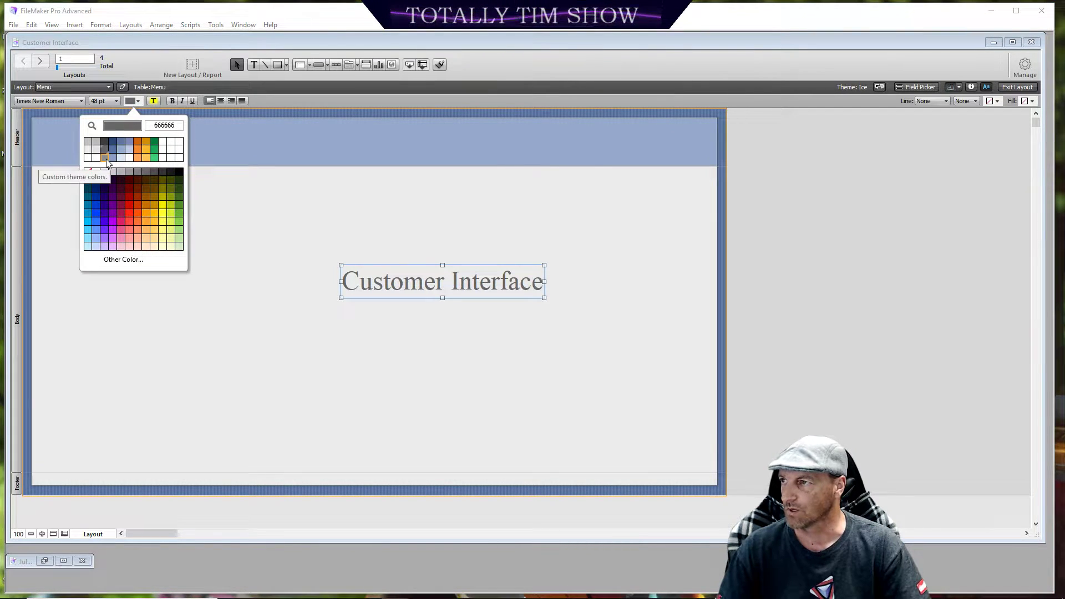
left_click(105, 172)
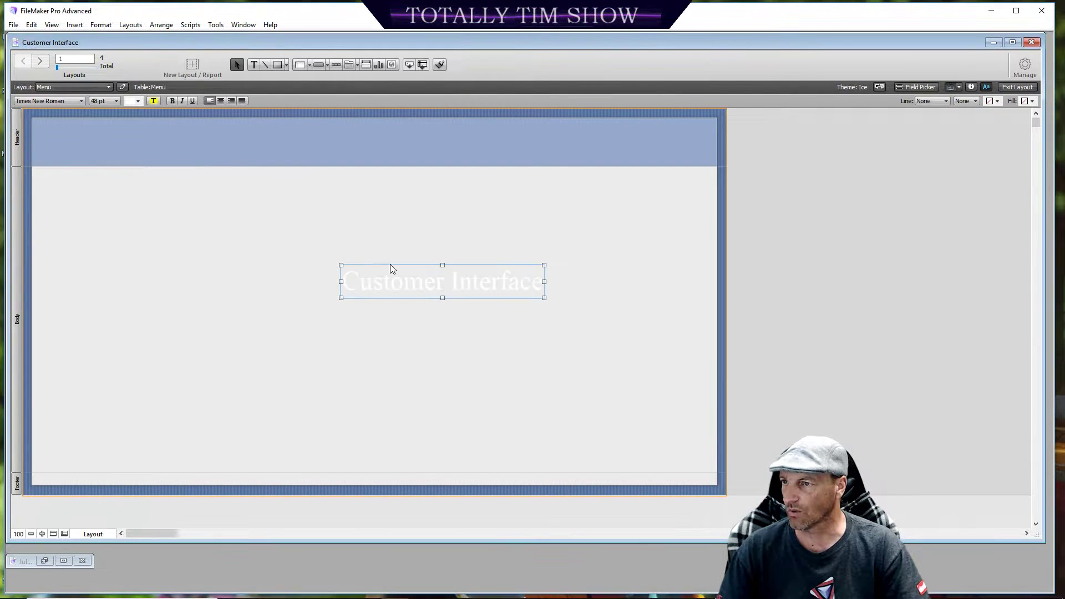
left_click_drag(432, 286, 129, 138)
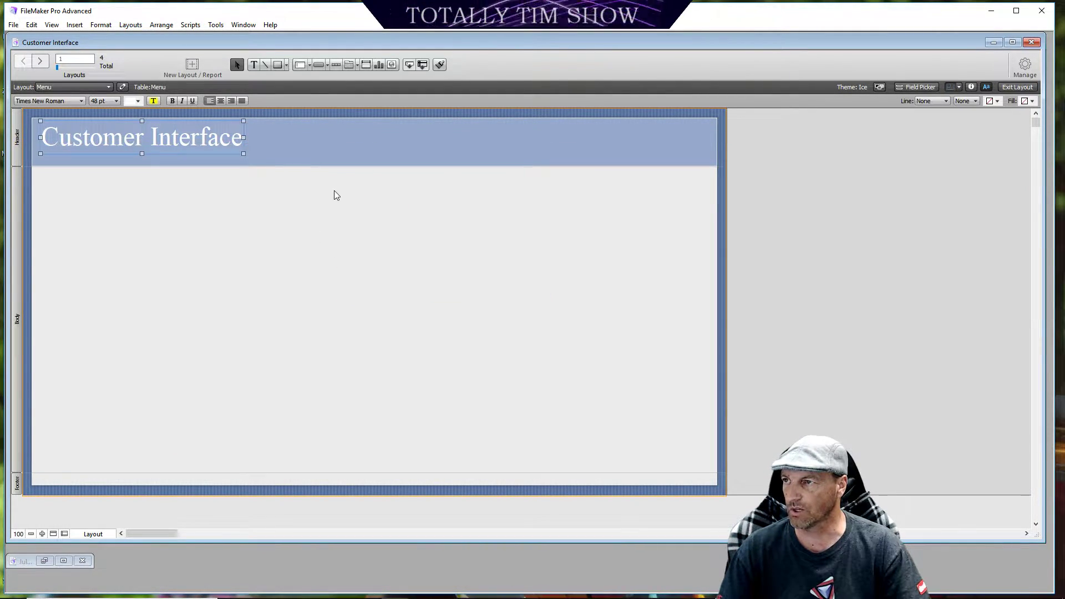
left_click(339, 154)
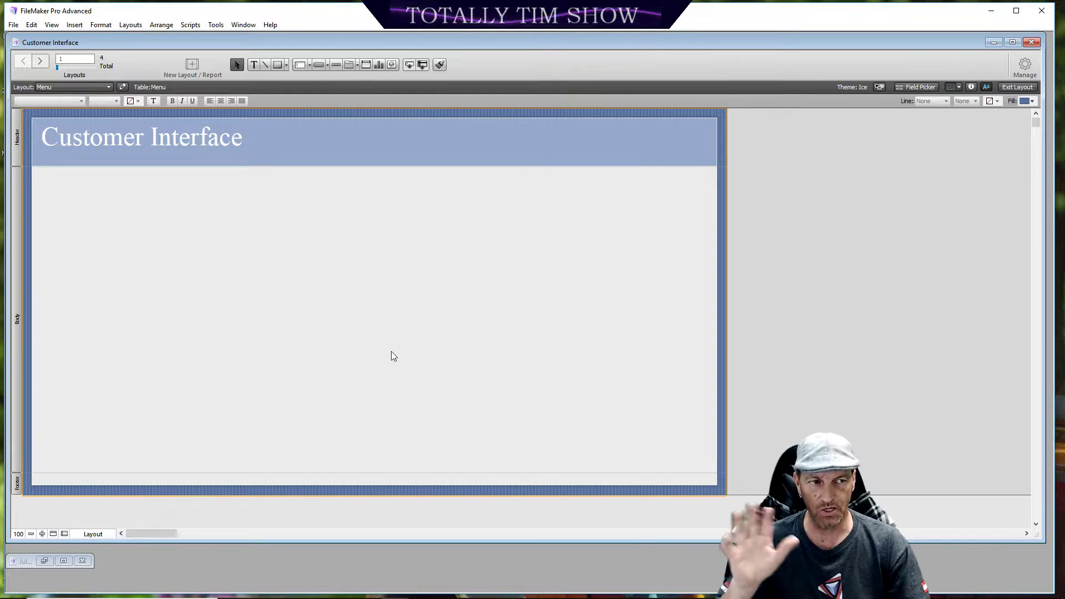
Step: Nudge the "Customer Interface" title down slightly to centre it vertically in the header
left_click(174, 143)
key("Down")
key("Down")
key("Down")
key("Down")
key("Down")
key("Down")
key("Down")
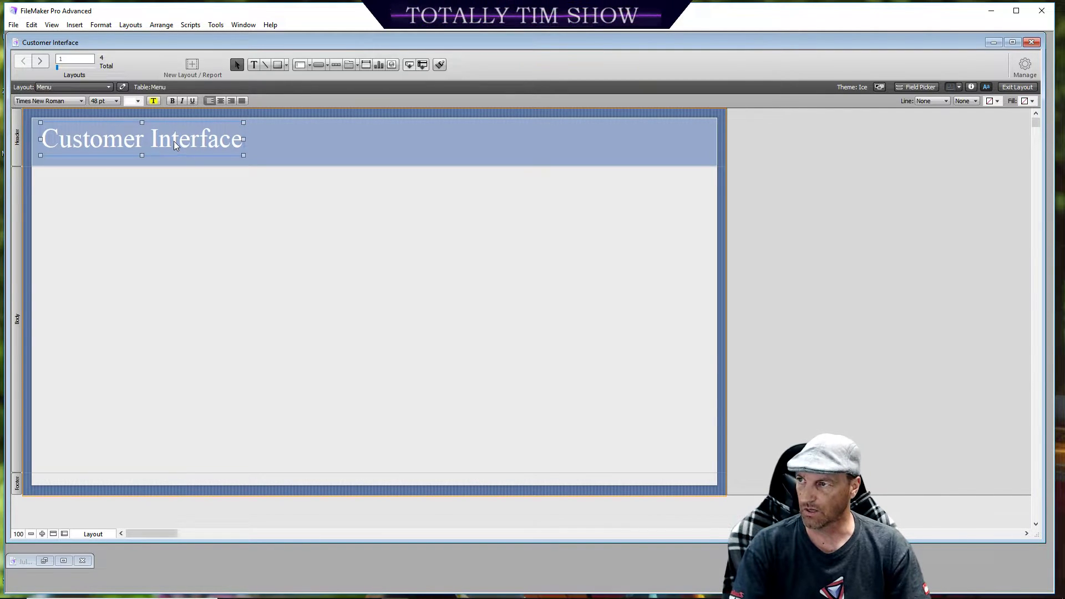
left_click(311, 231)
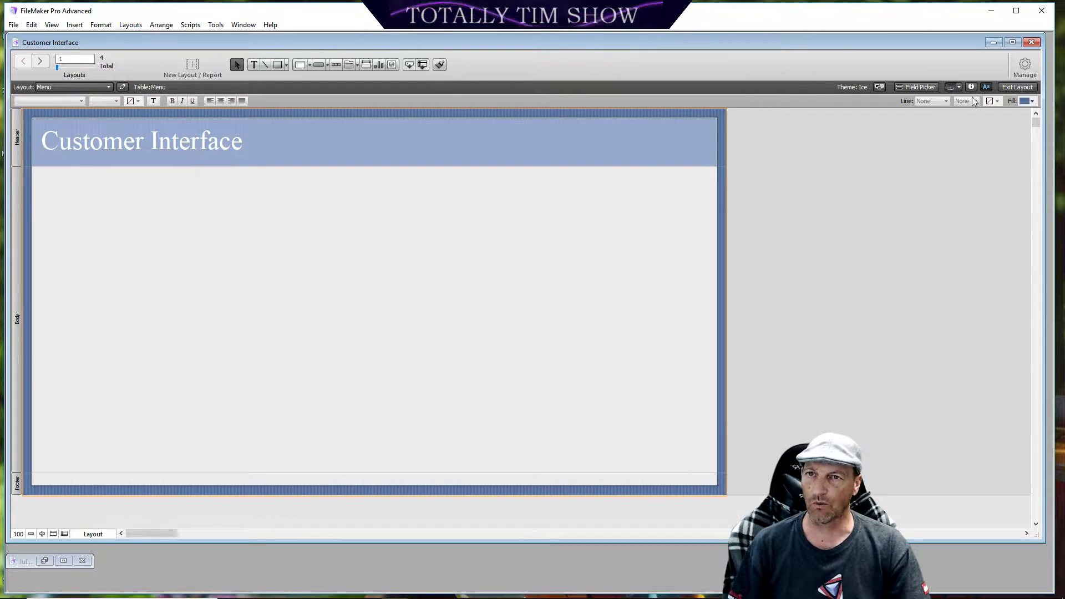
Step: Open the layout manager and duplicate the Menu layout
left_click(1015, 75)
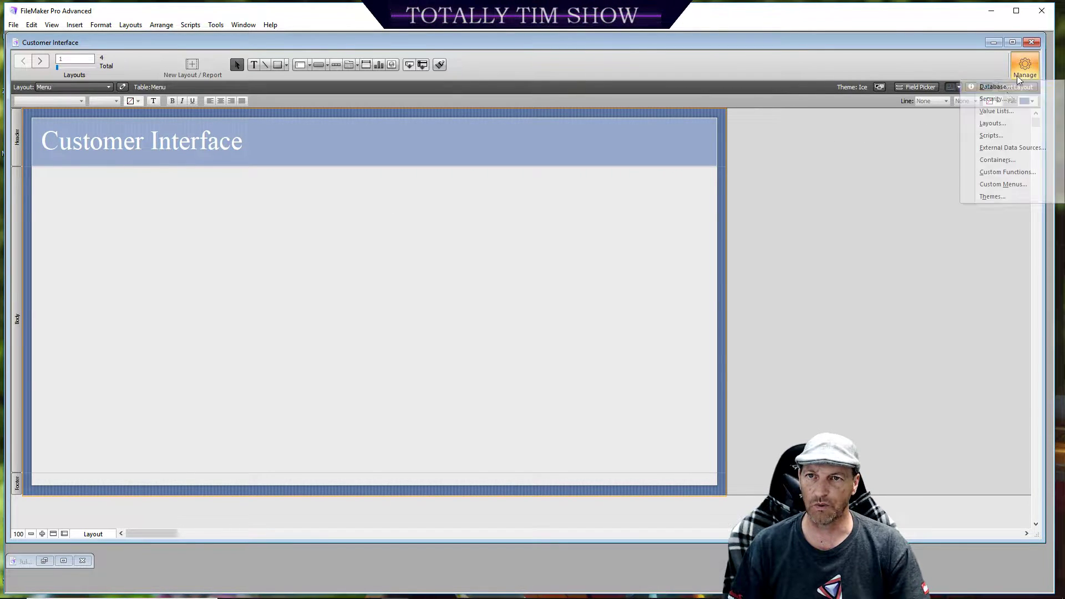
left_click(995, 123)
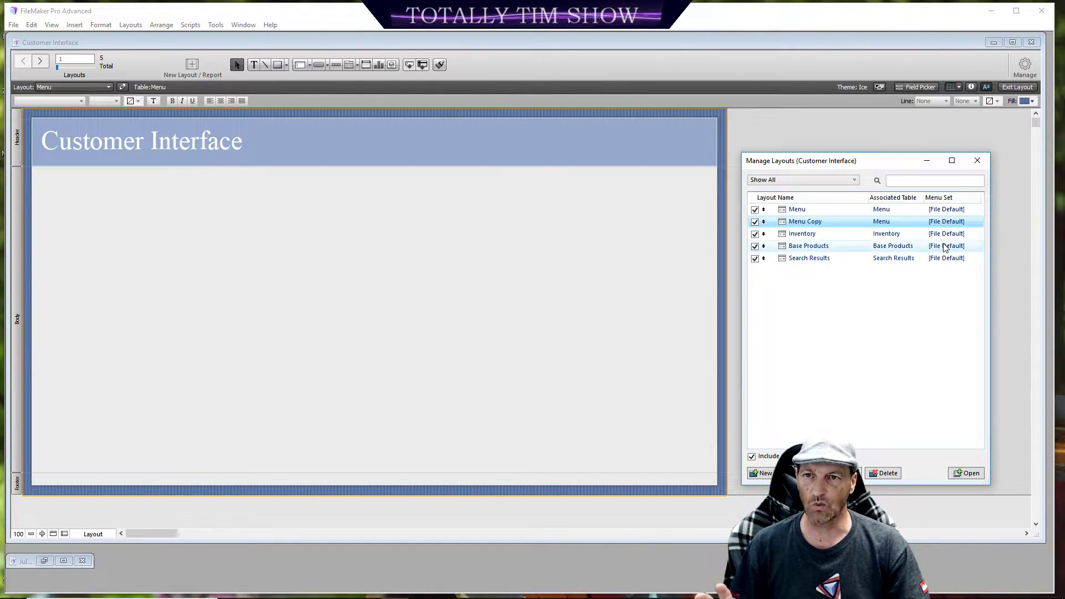
Step: Close the layout manager and review the Inventory, Base Products and Search Results layouts, ending back on Menu
left_click(977, 160)
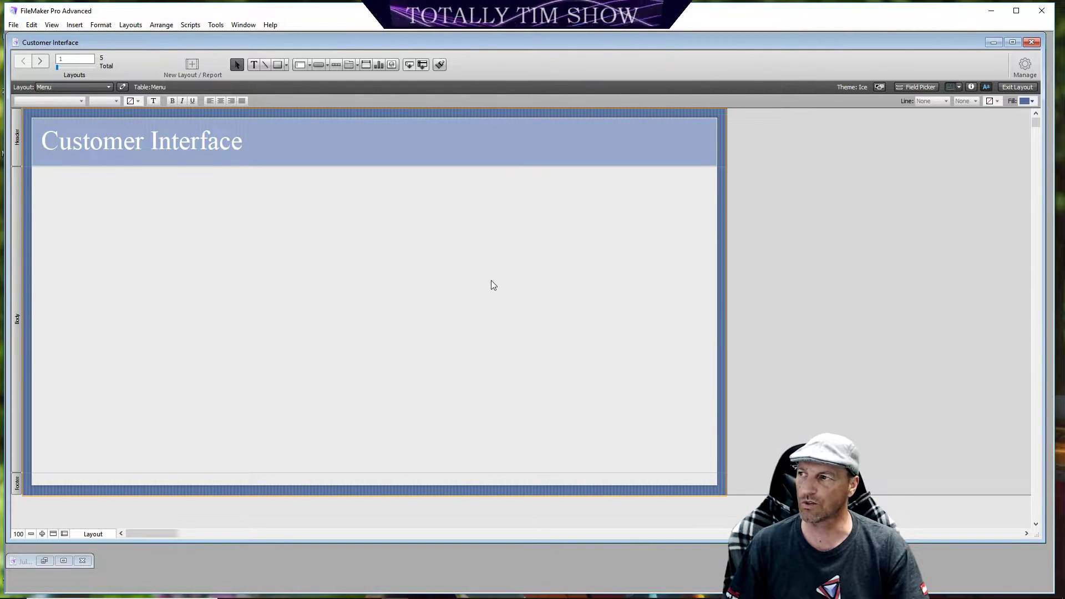
left_click(107, 85)
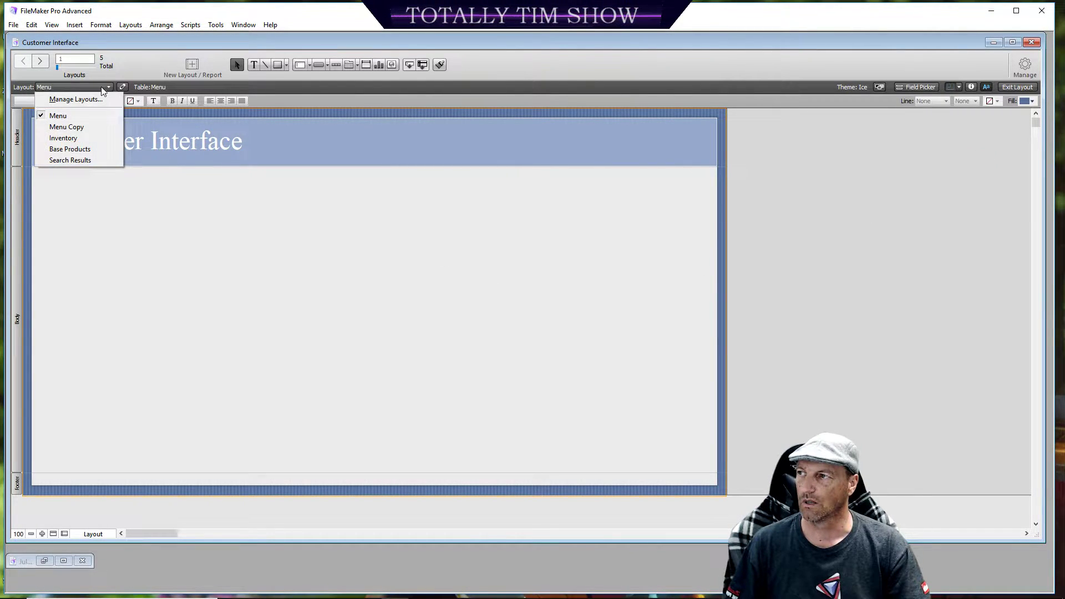
left_click(91, 137)
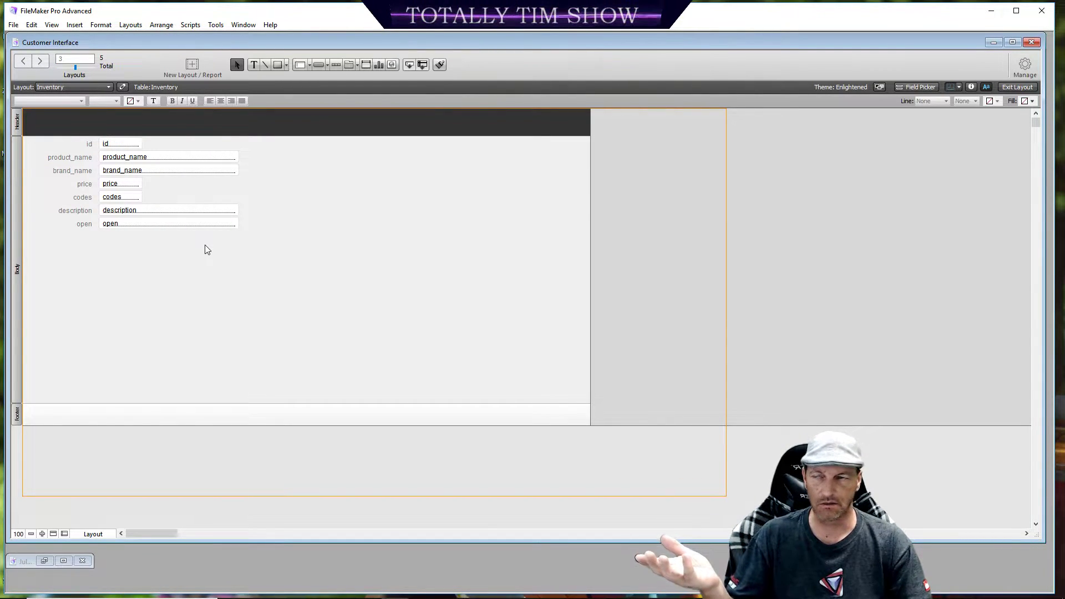
left_click(110, 89)
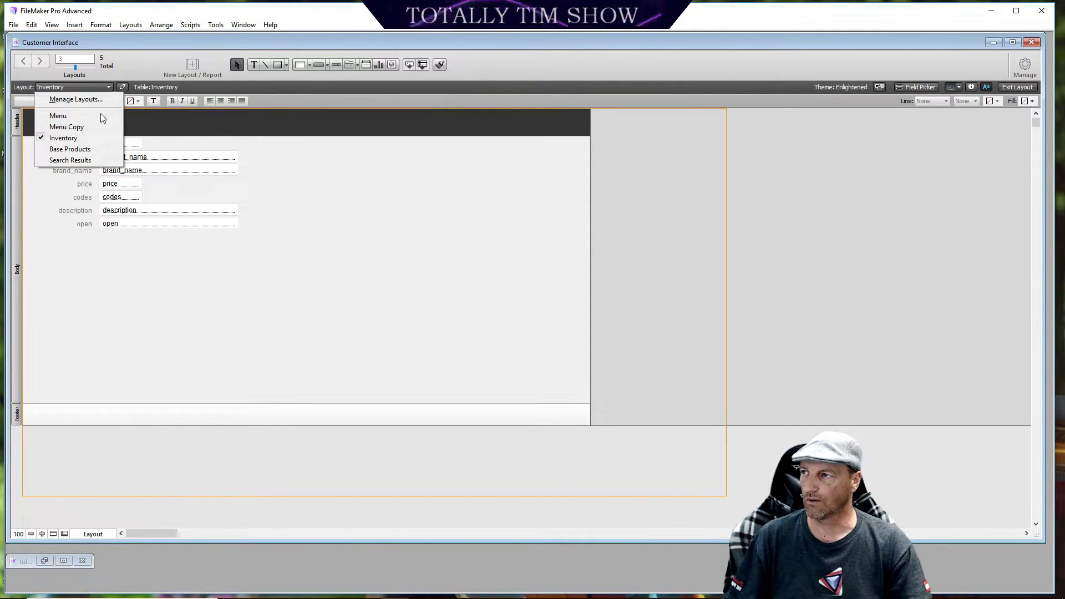
left_click(83, 150)
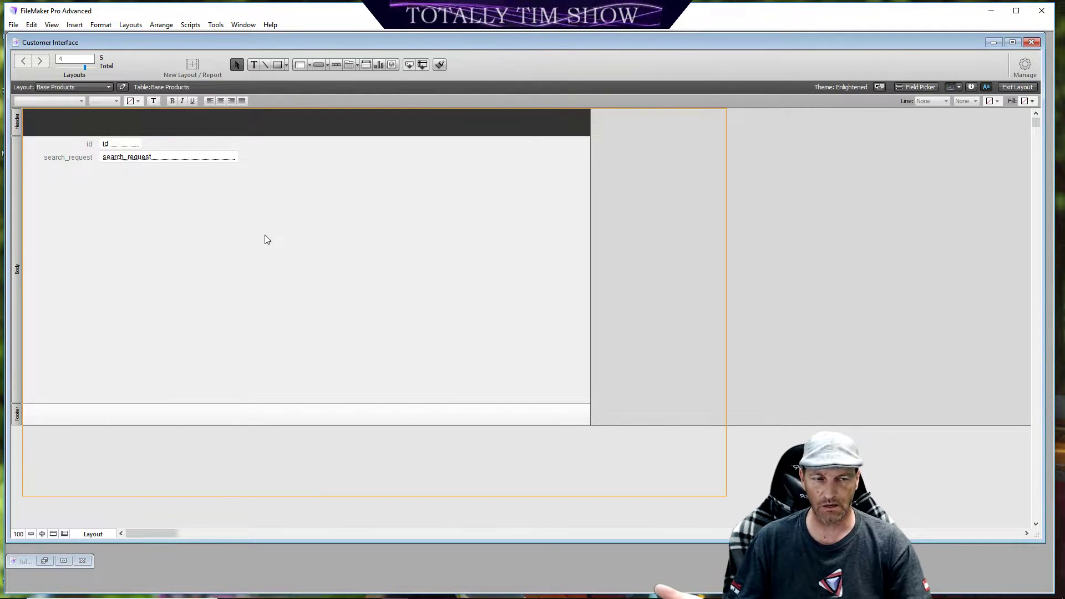
left_click(105, 88)
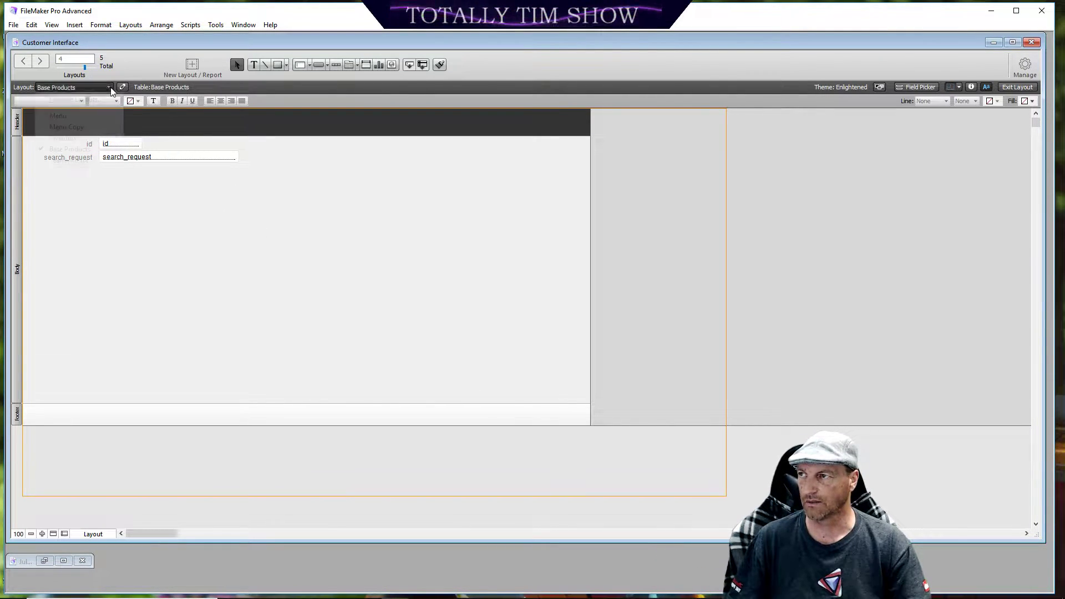
left_click(93, 161)
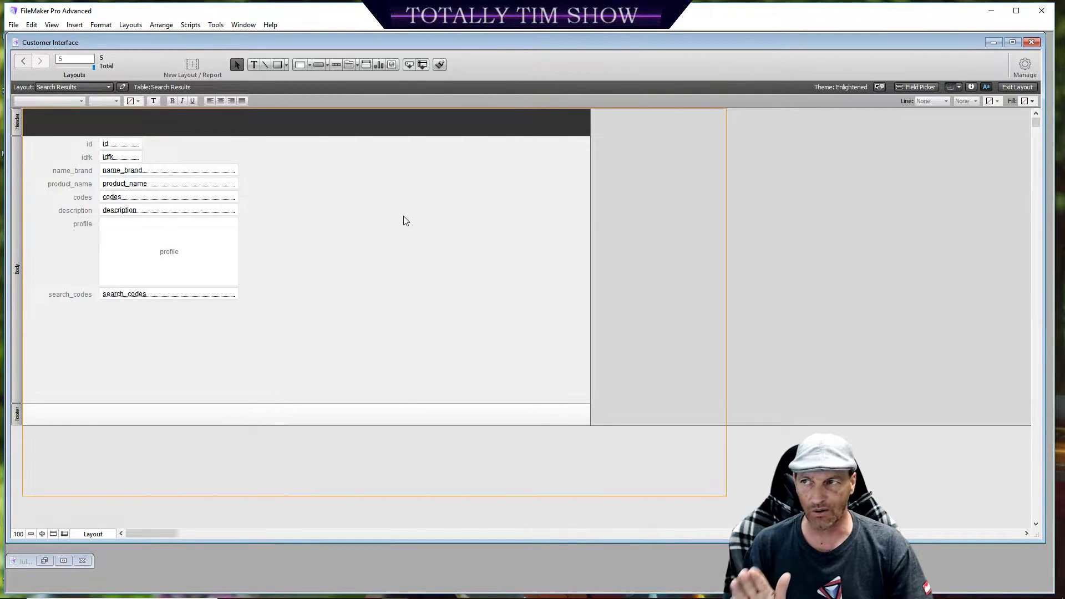
left_click(108, 89)
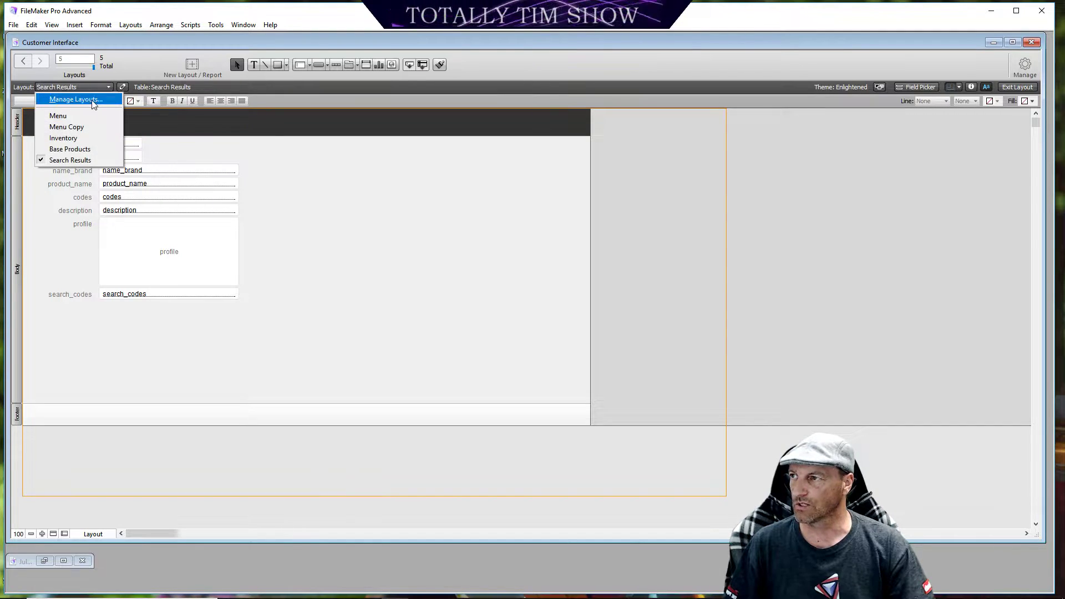
left_click(91, 114)
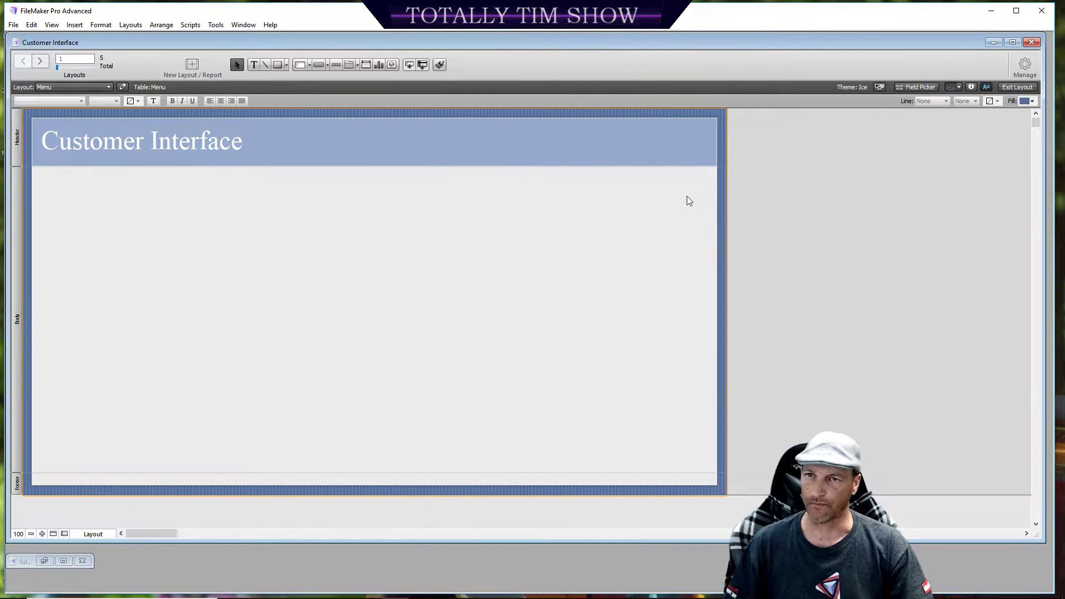
Step: Rename the Menu Copy layout as Template in the layout manager
left_click(1027, 75)
left_click(1003, 122)
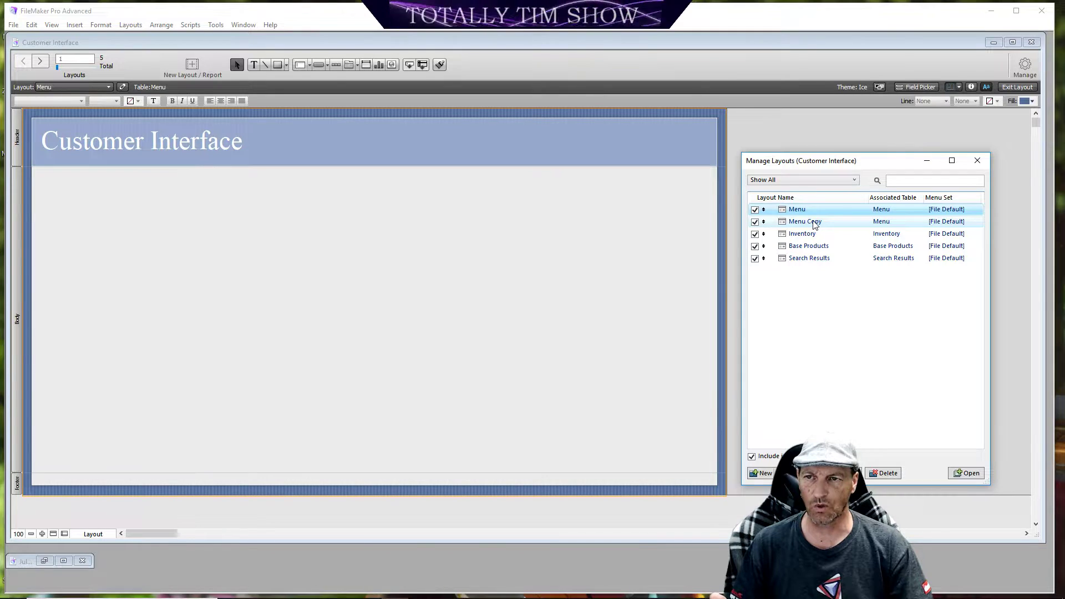
left_click(814, 223)
left_click(798, 473)
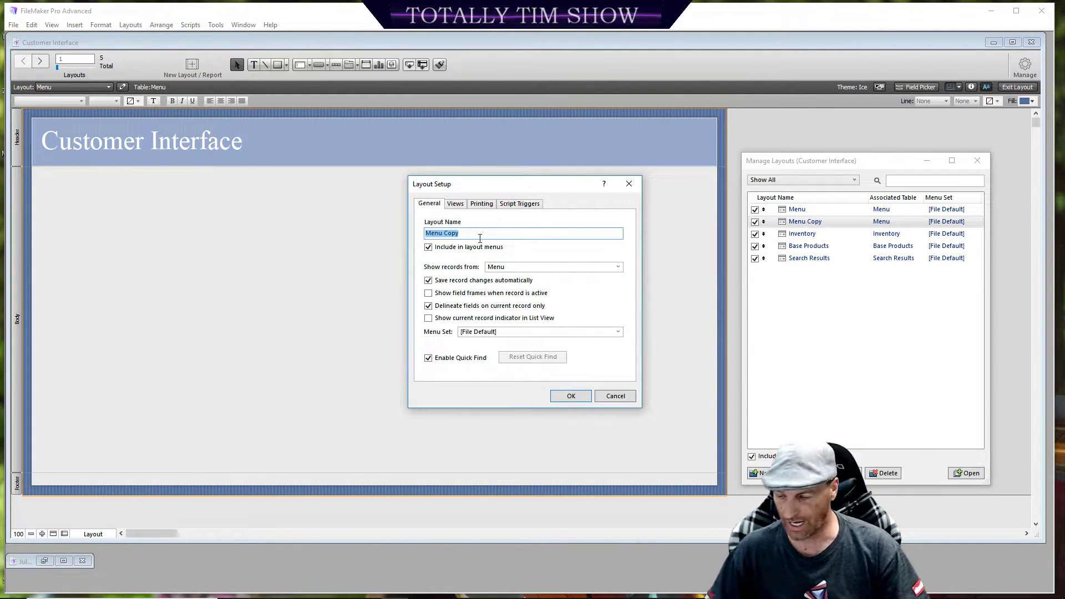
type("Template")
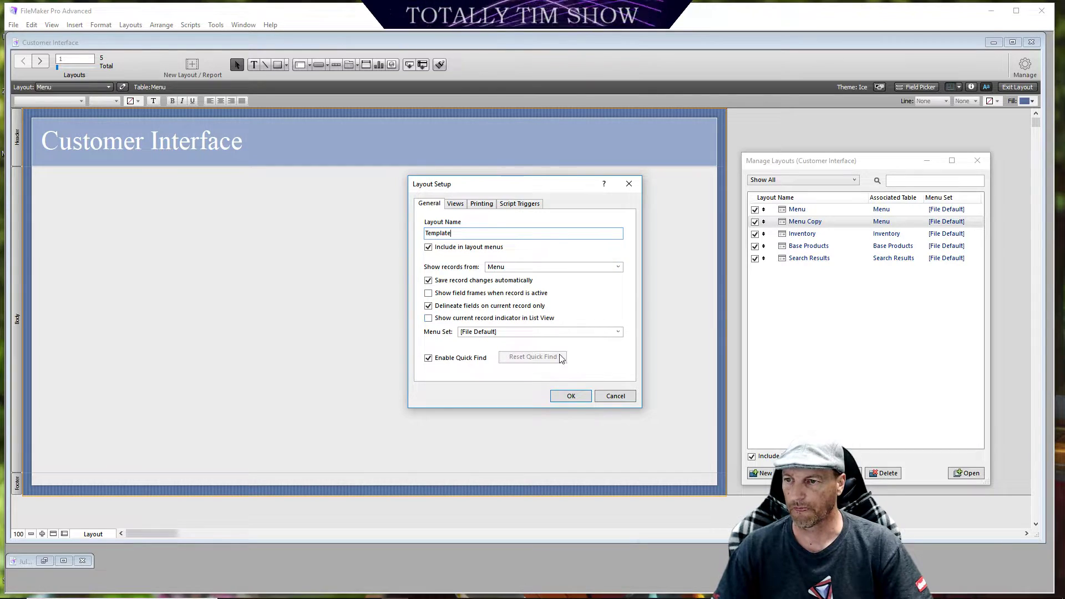
left_click(568, 396)
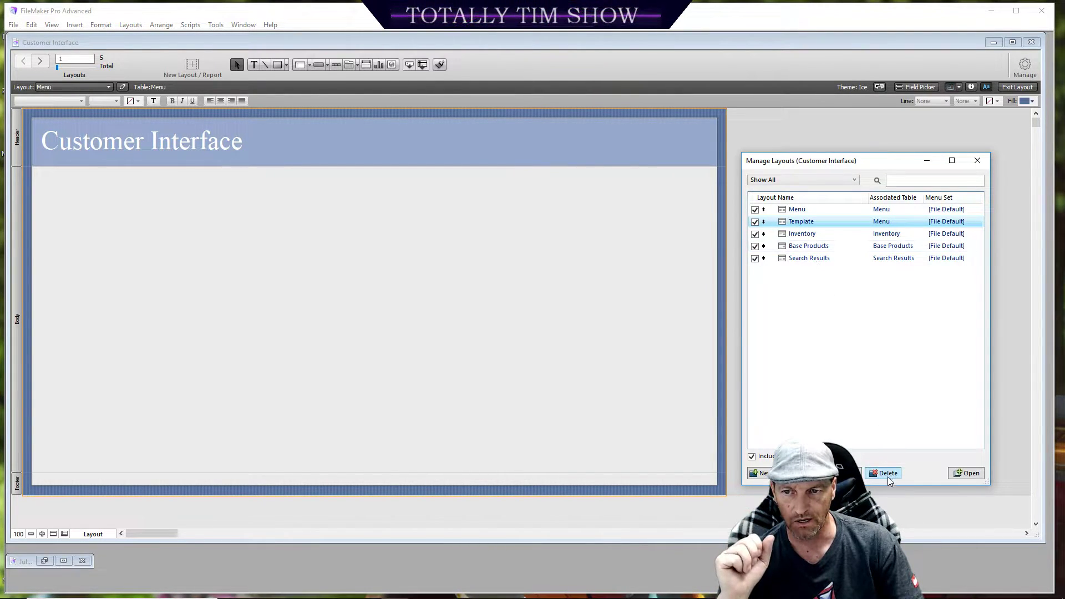
Step: Duplicate the Template layout, name the copy Search Results and show its records from the Search Results table
left_click(829, 473)
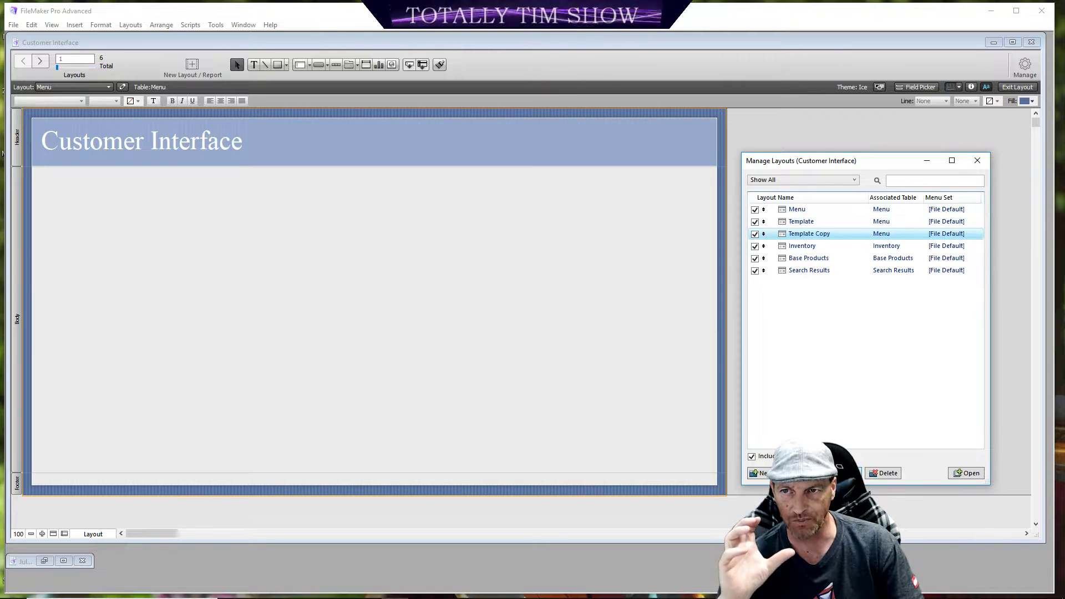
double_click(807, 235)
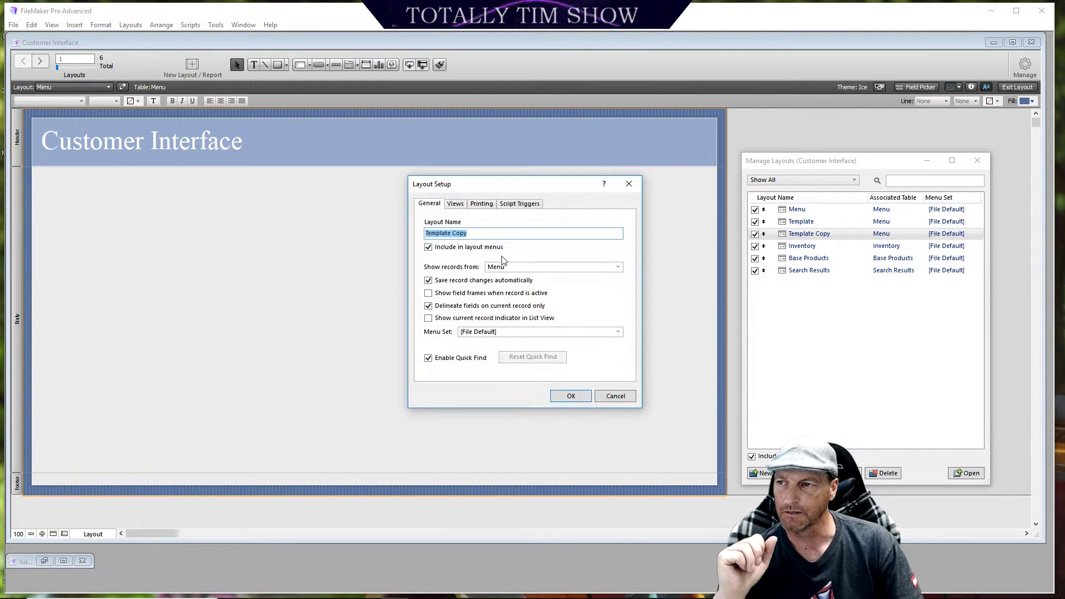
type("Search Results")
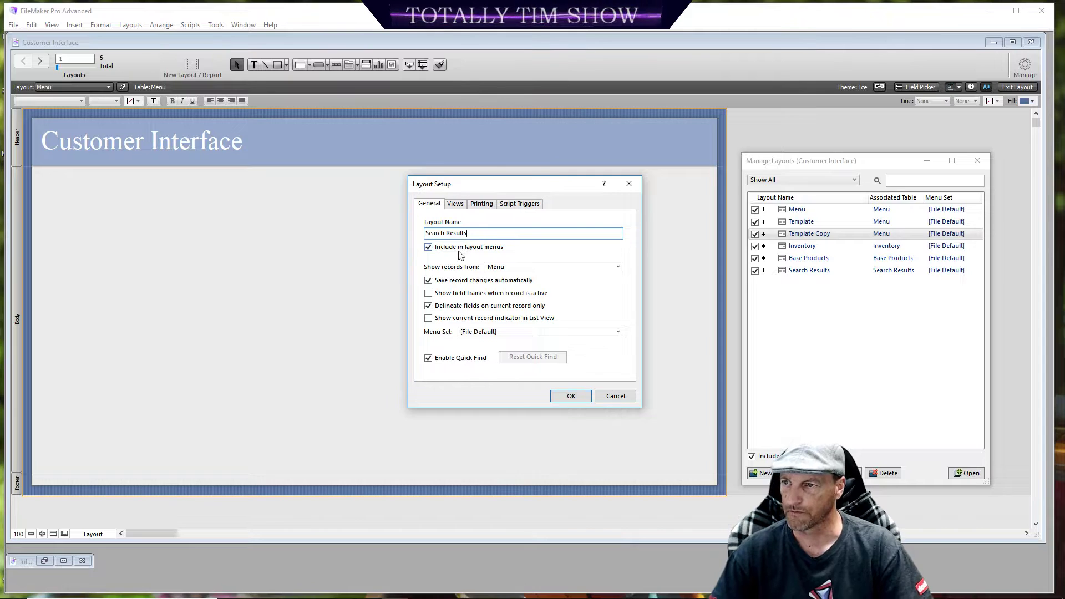
left_click(617, 268)
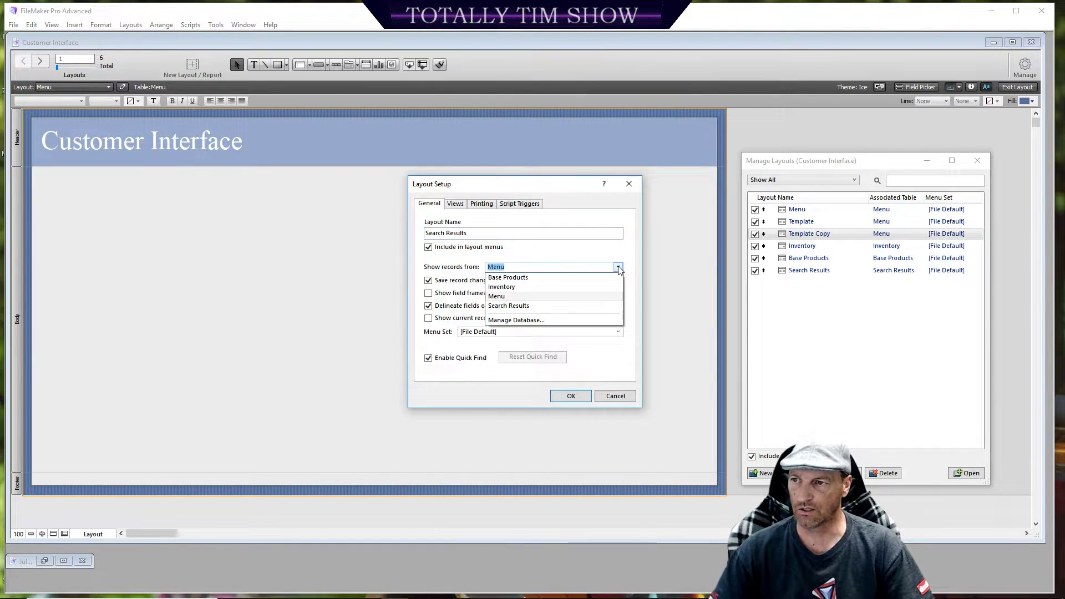
left_click(530, 307)
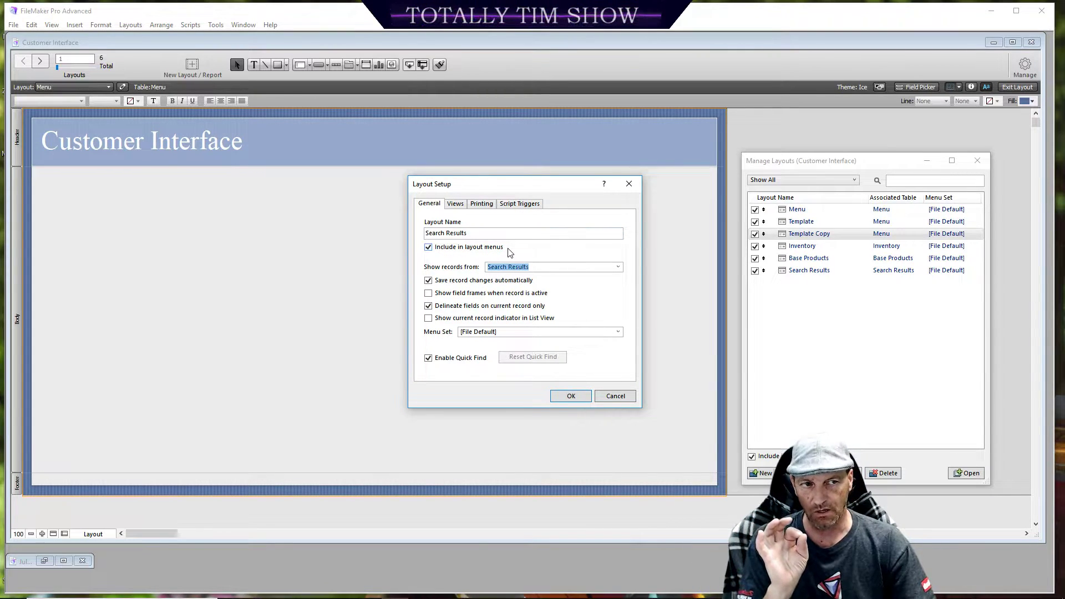
Step: Disable Form View and Table View for the new Search Results layout and make List View its default view
left_click(455, 204)
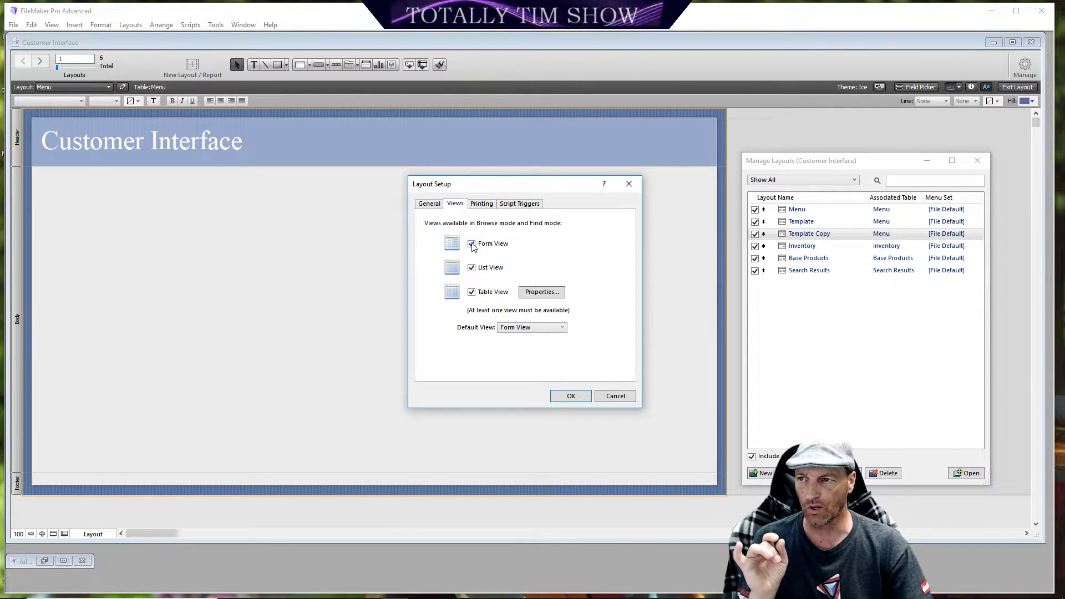
left_click(471, 293)
left_click(562, 328)
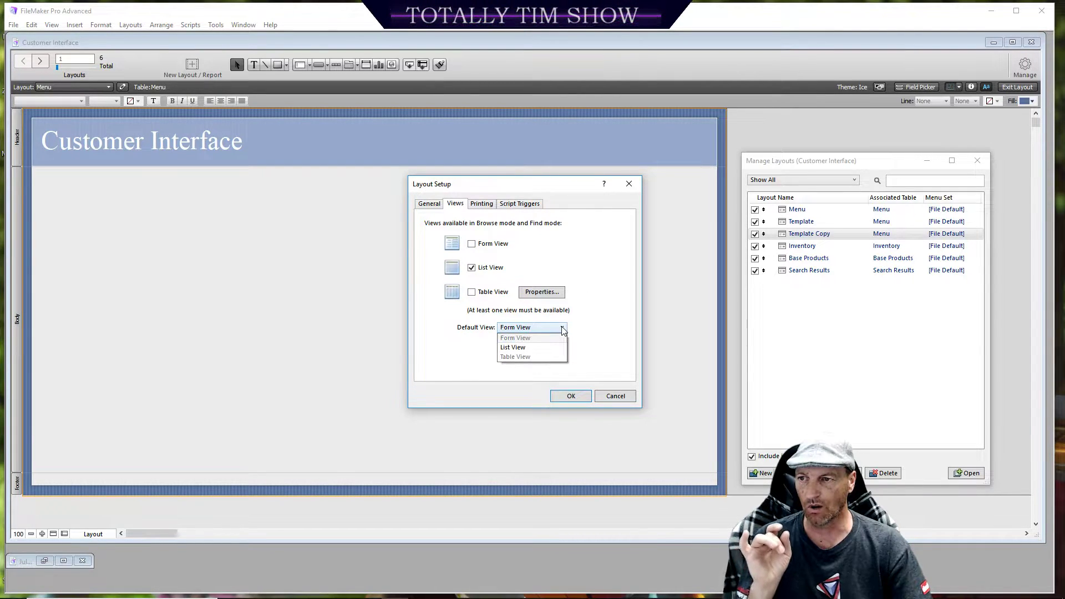
left_click(536, 348)
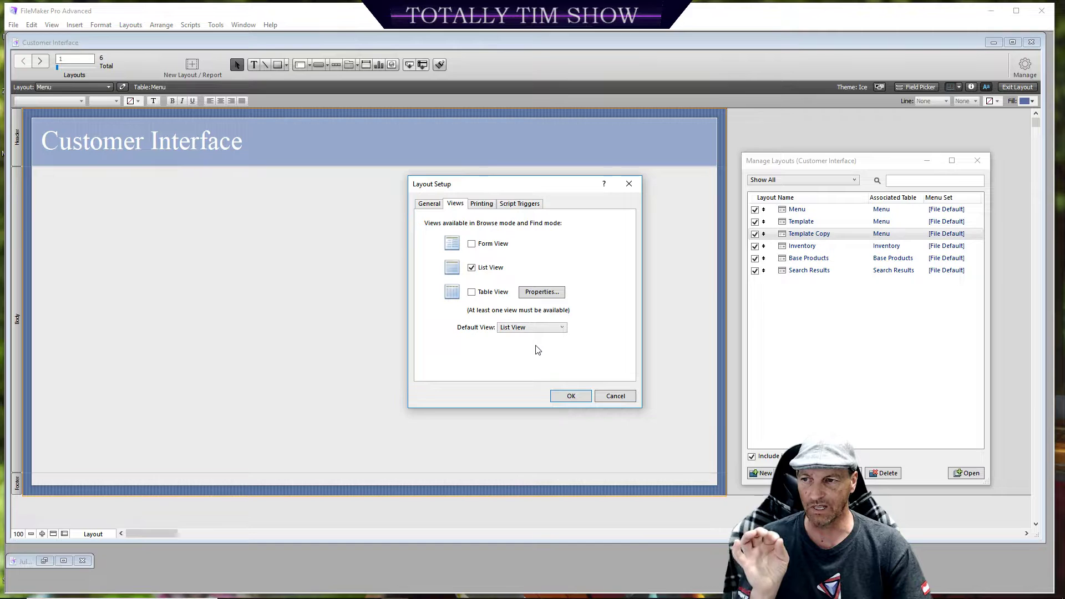
left_click(565, 398)
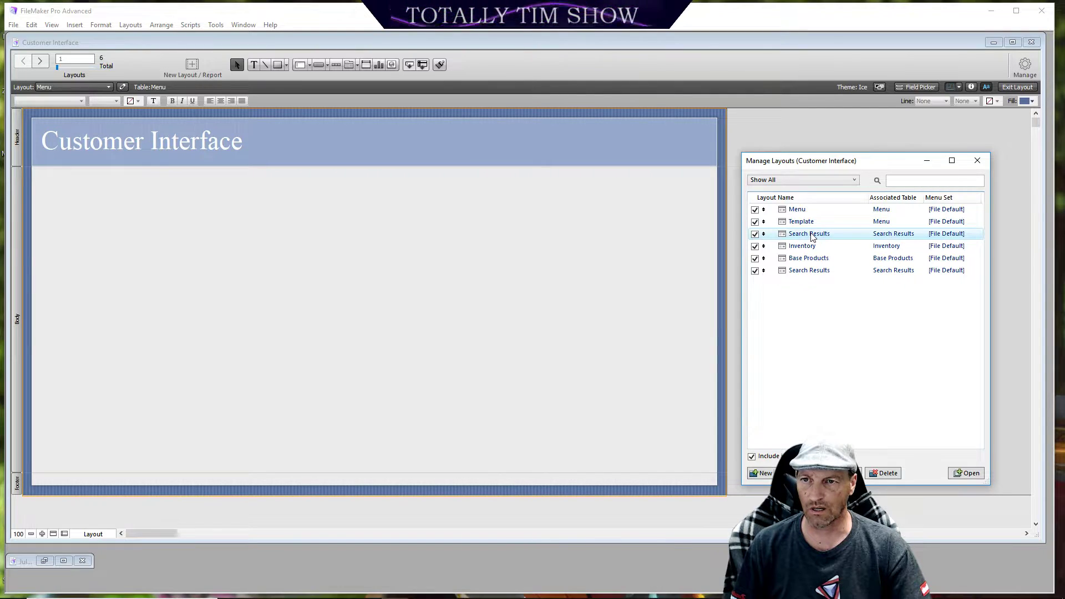
Step: Rename the original Search Results layout, last in the layout list, as Search Results_Base
left_click(813, 274)
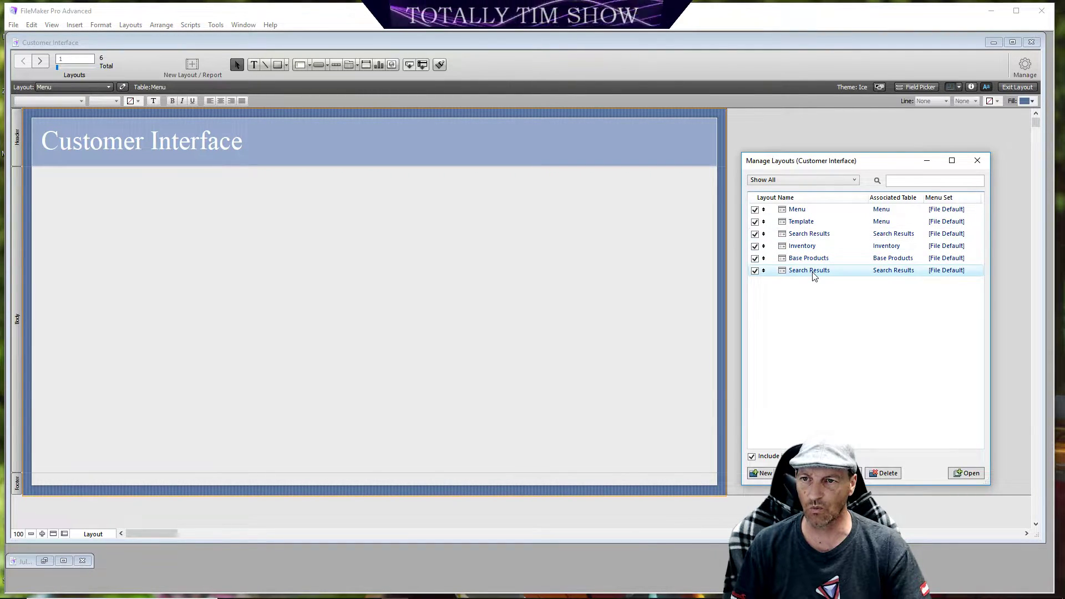
double_click(809, 270)
left_click(477, 232)
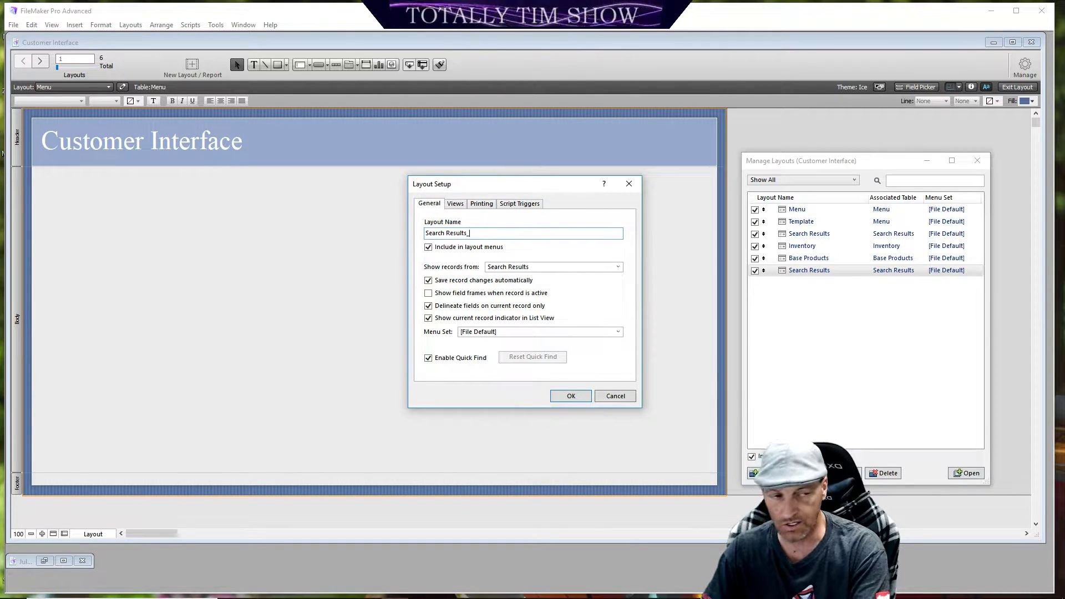
type("_Baswe")
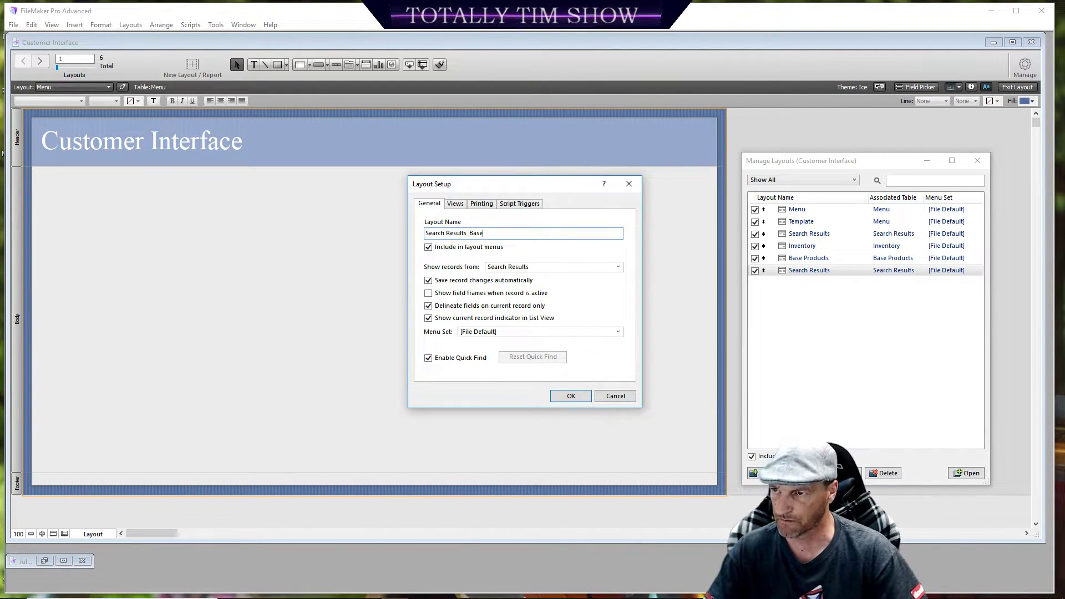
left_click(580, 396)
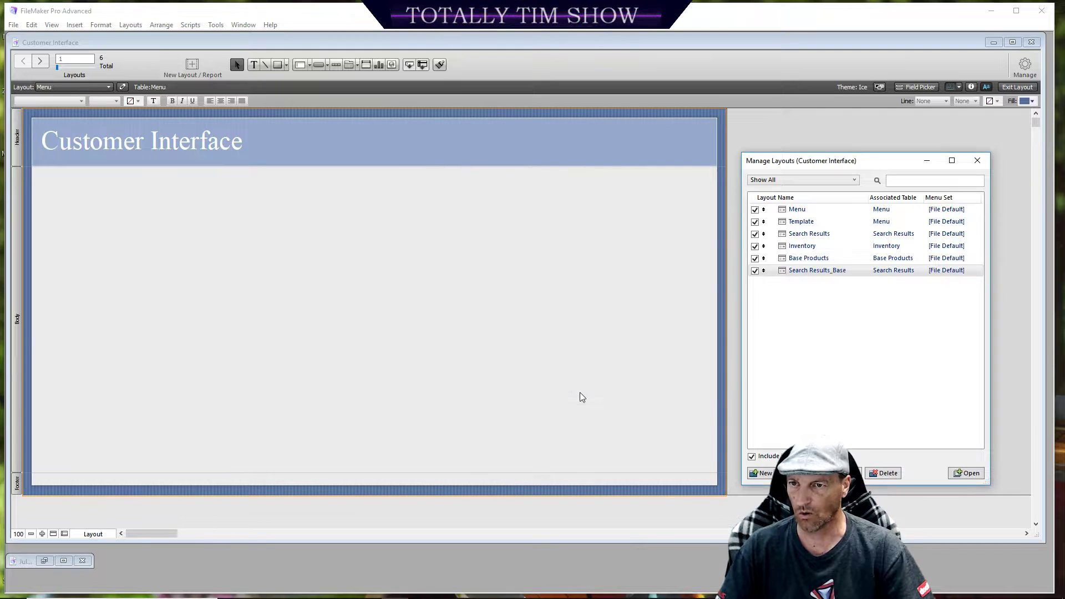
Step: Rename the Base Products layout as Base Products_Base
left_click(821, 262)
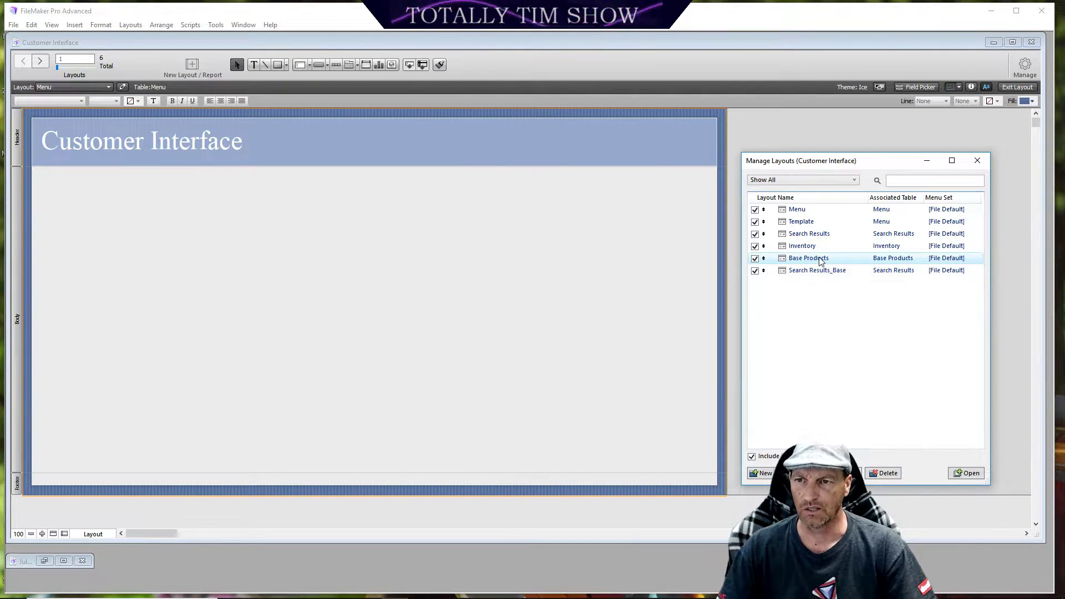
left_click(815, 473)
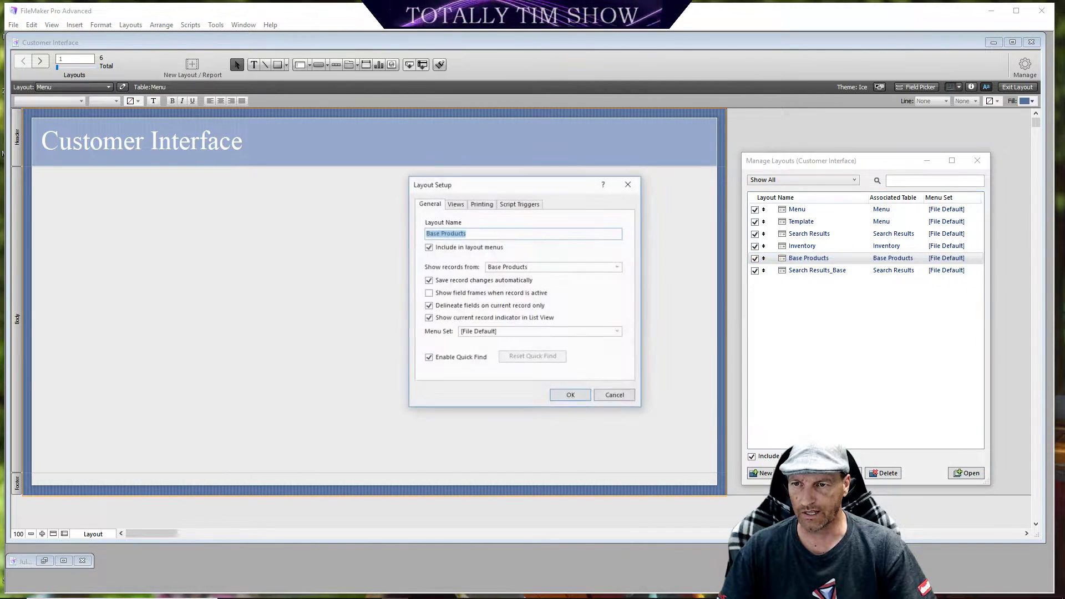
left_click(470, 237)
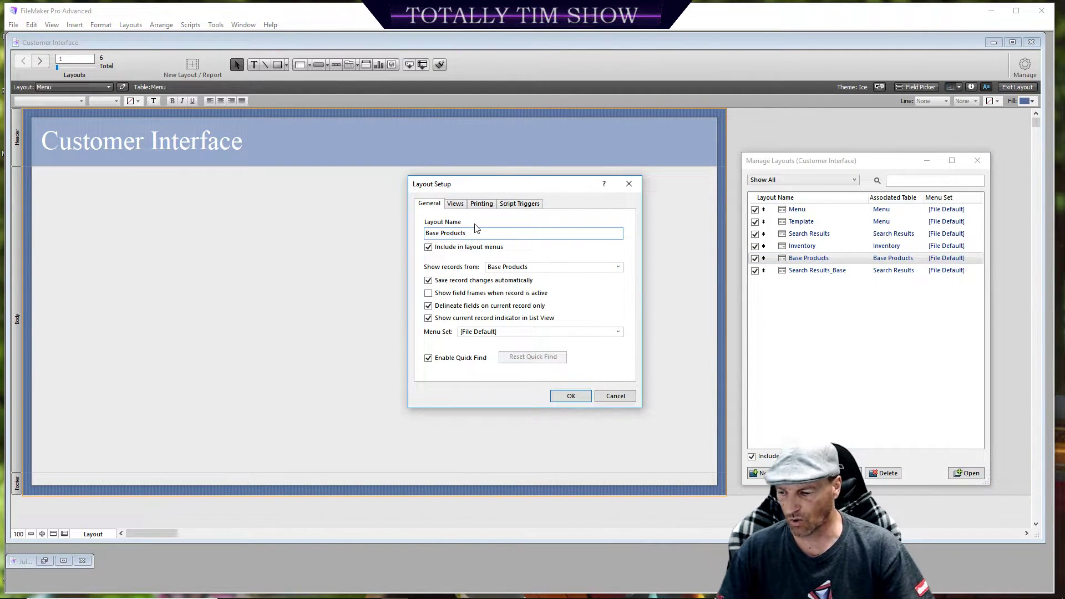
type("_Base")
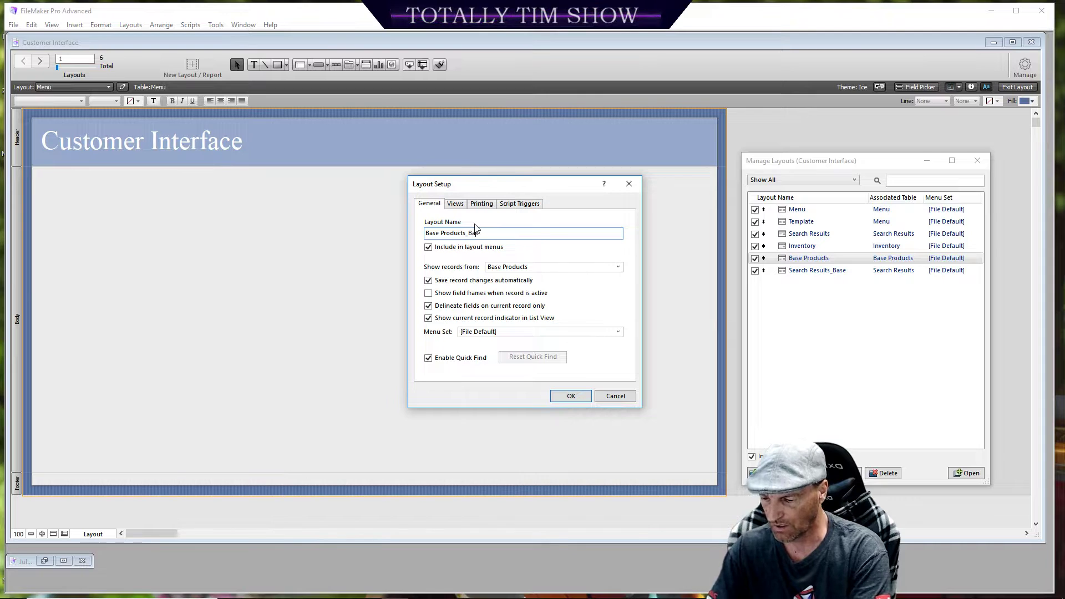
left_click(566, 396)
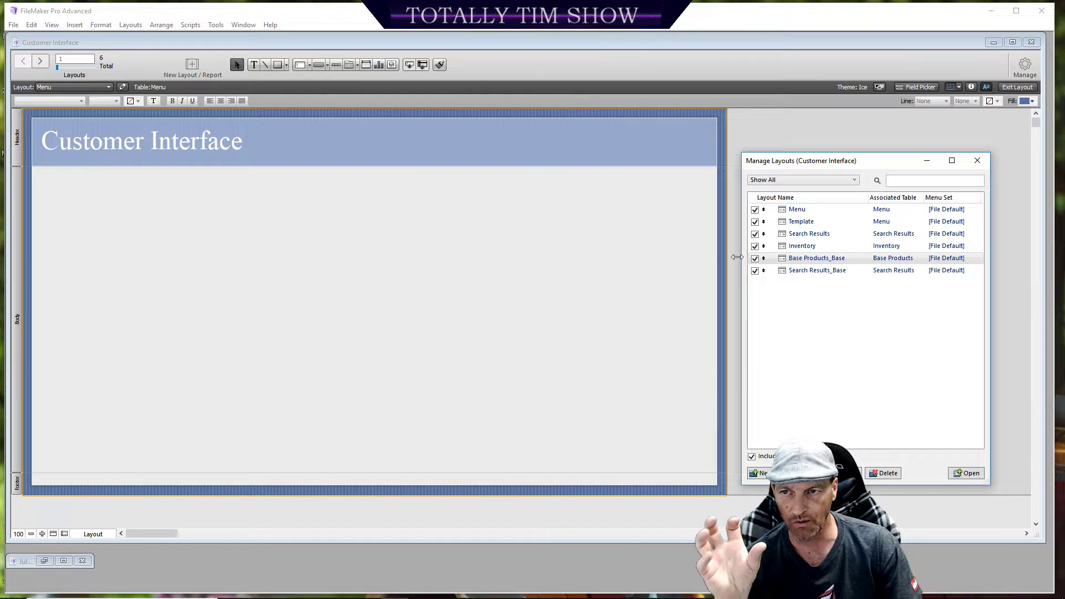
Step: Rename the Inventory layout as Inventory_Base
left_click(815, 246)
double_click(815, 247)
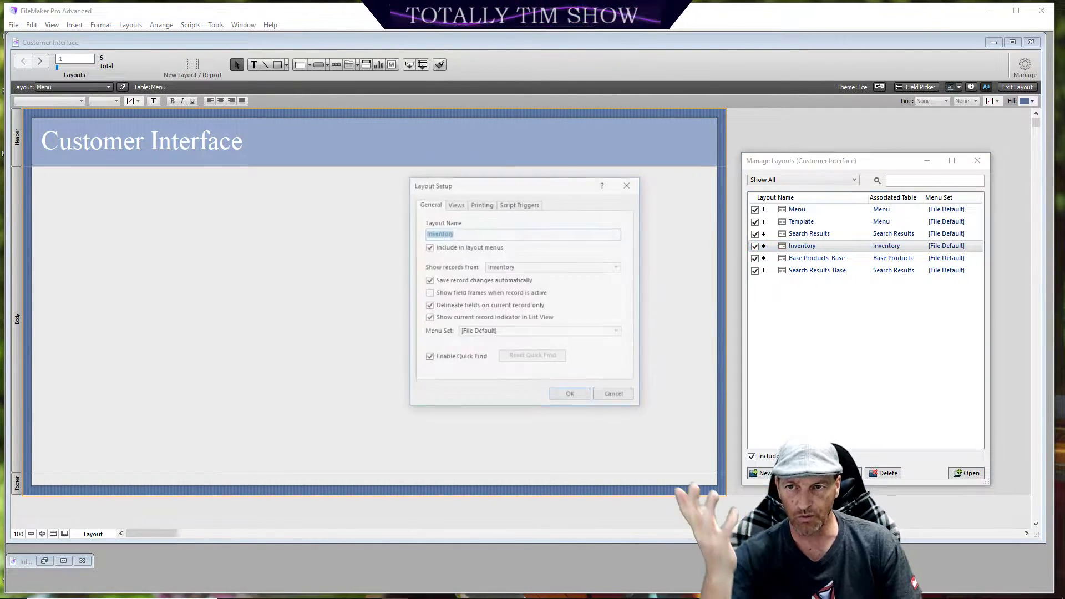
left_click(461, 235)
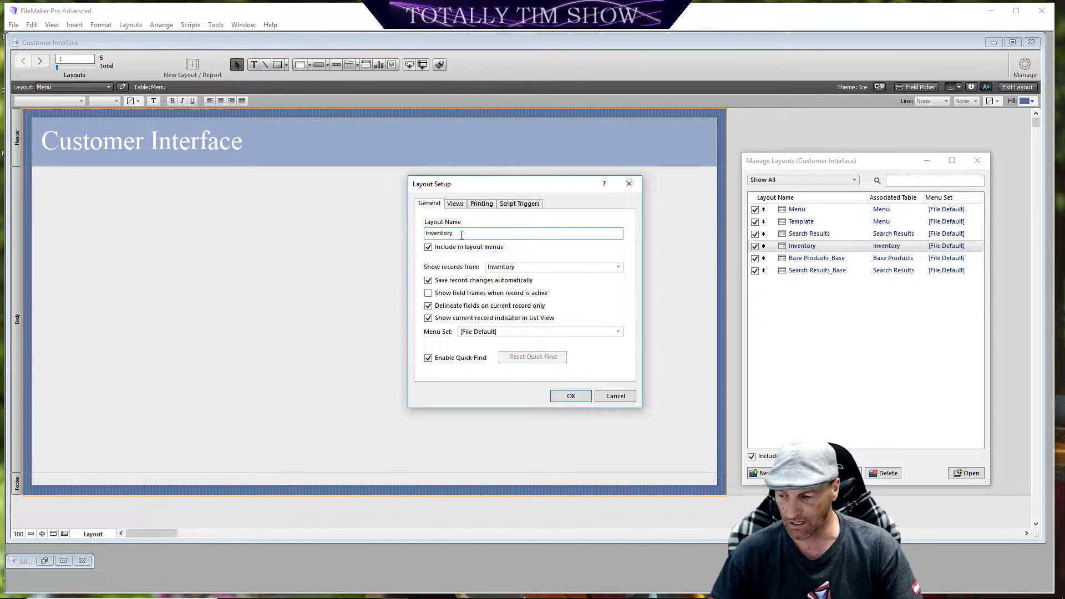
type("_Base")
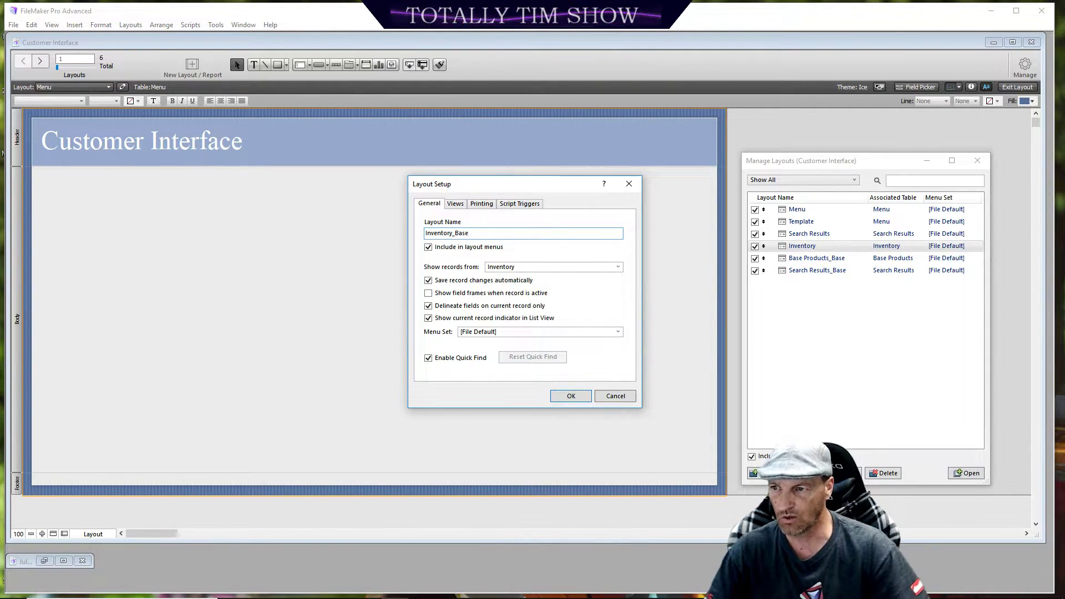
left_click(561, 396)
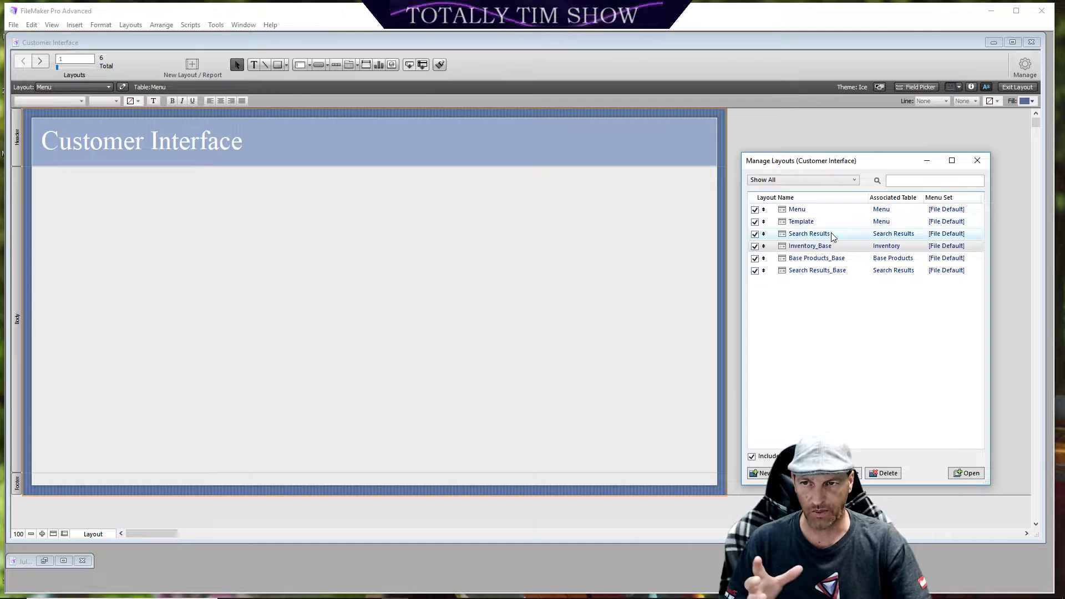
Step: Close the layout manager and switch to the Search Results layout for editing
left_click(978, 161)
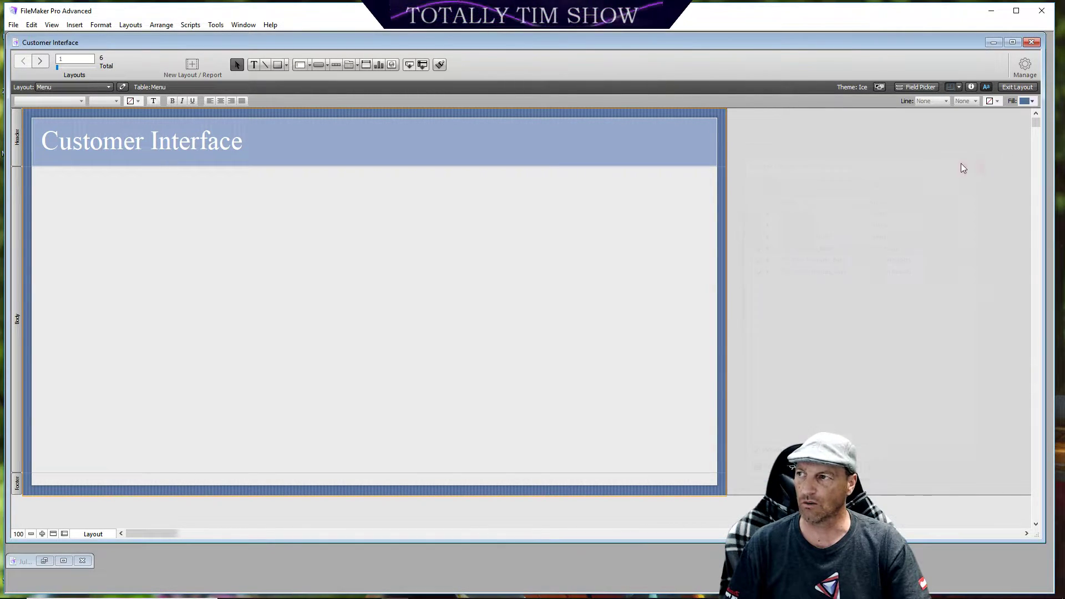
left_click(108, 87)
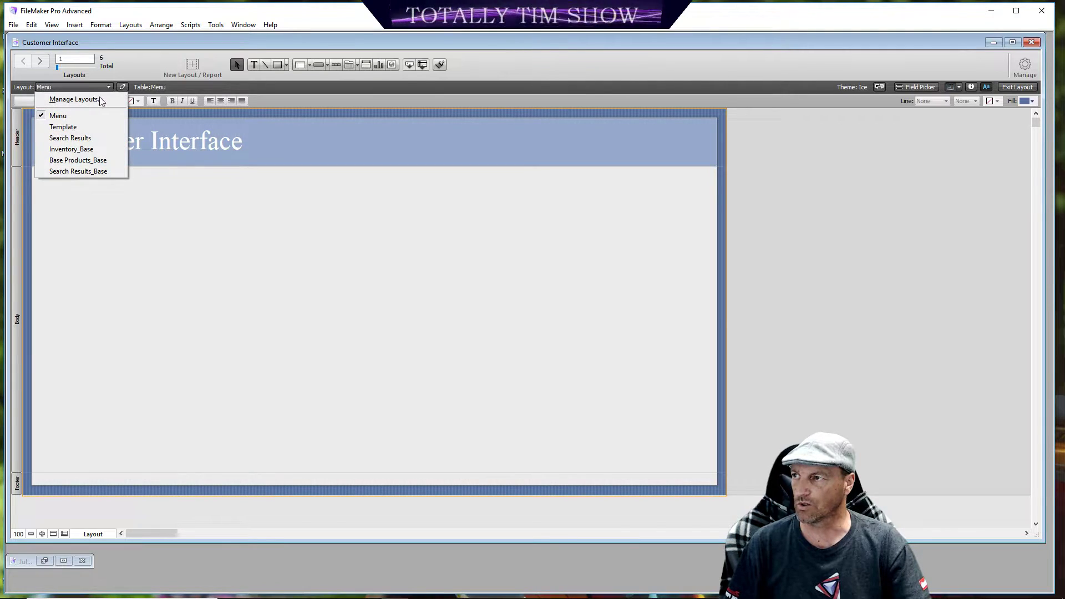
left_click(97, 140)
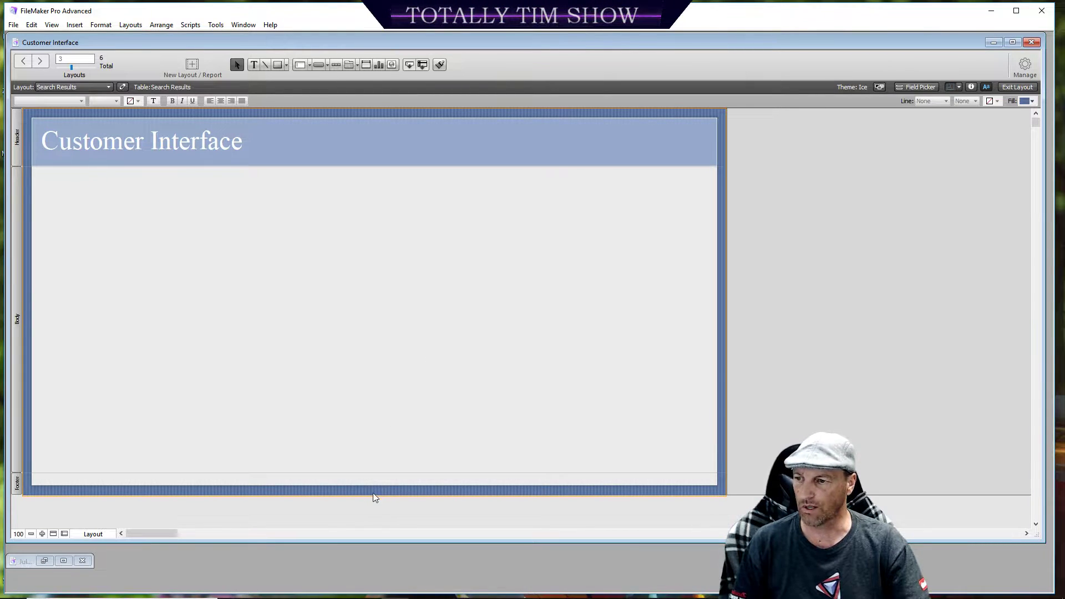
Step: Shorten the body of the Search Results layout to a shallow band with a thin footer directly beneath it
mouse_move(369, 493)
left_mouse_down()
mouse_move(370, 456)
mouse_move(373, 482)
left_mouse_up()
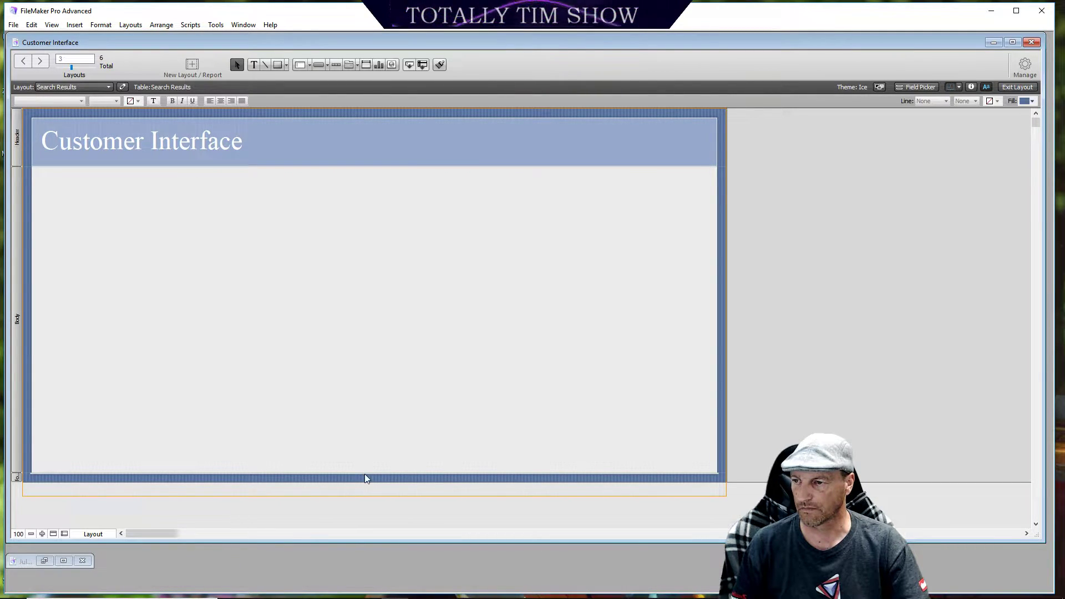
left_click_drag(363, 471, 346, 263)
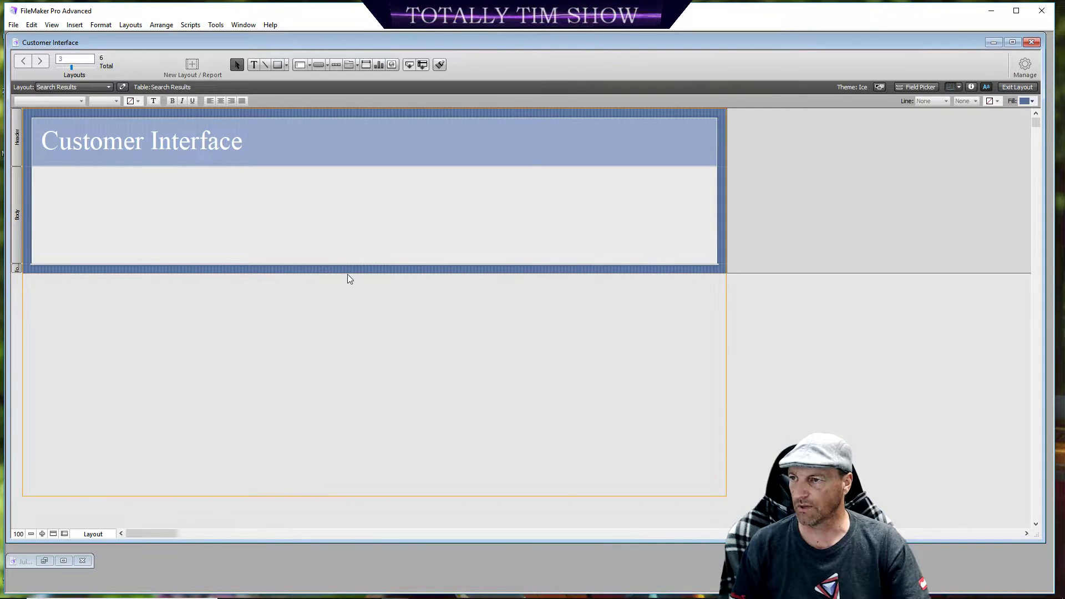
left_click_drag(347, 272, 348, 282)
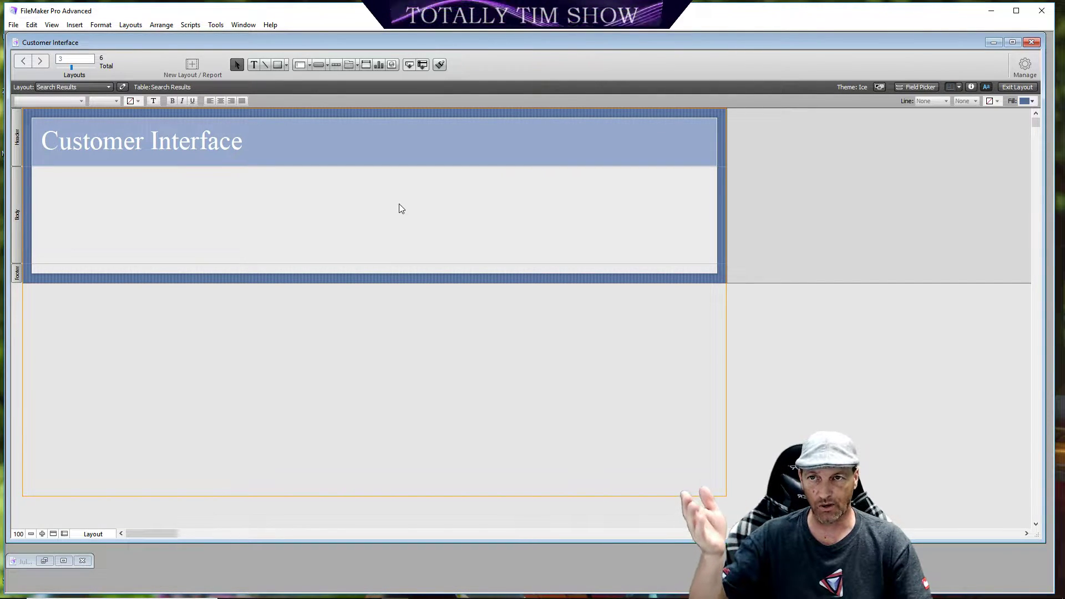
Step: Review the fields on the Search Results_Base, Base Products_Base and Inventory_Base layouts, and return to the Search Results layout
left_click(109, 87)
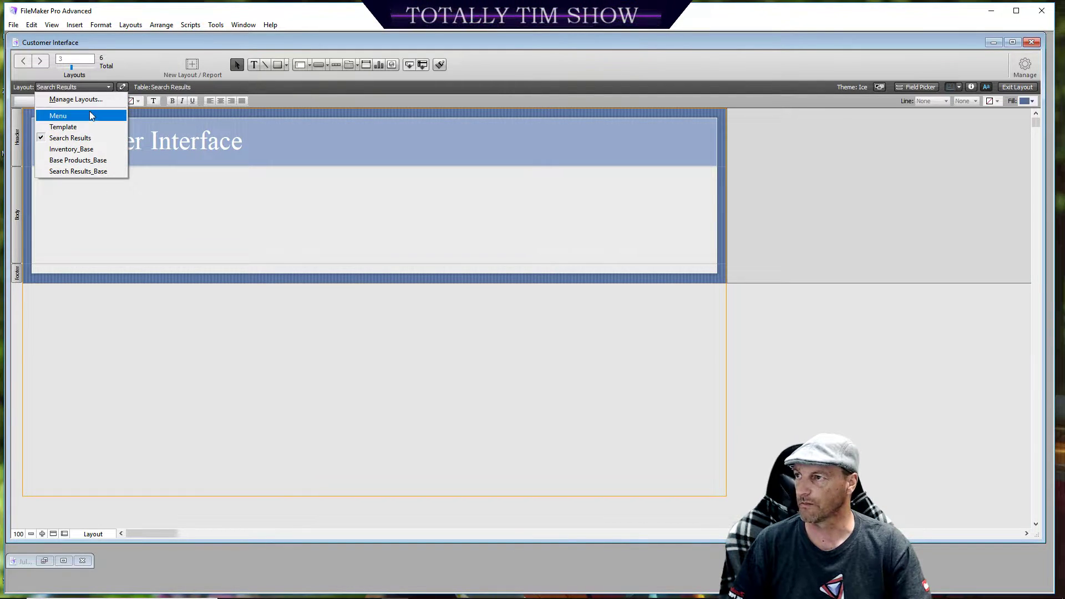
left_click(109, 171)
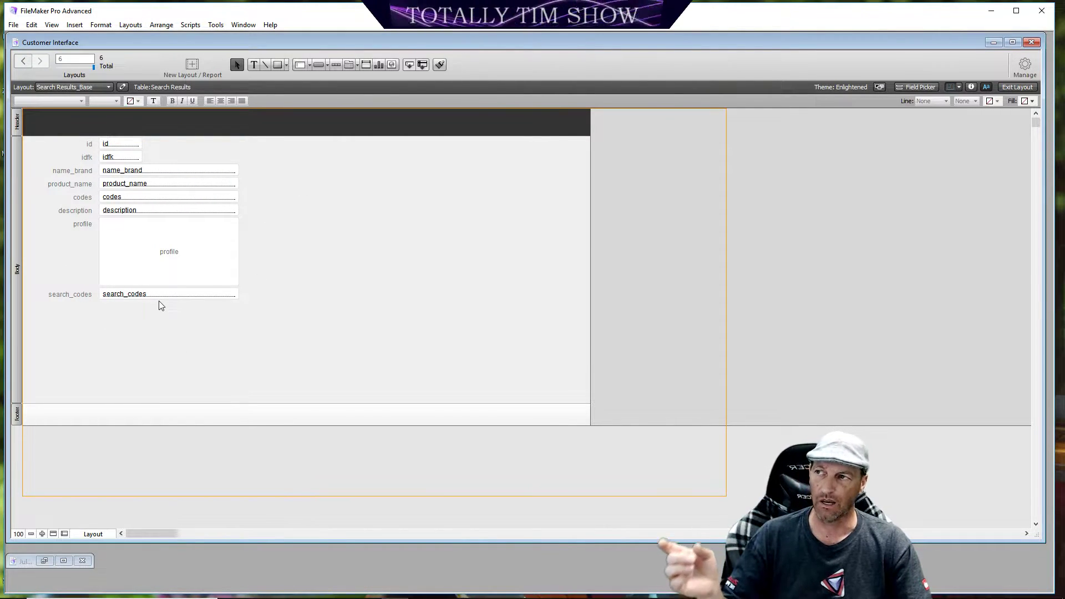
left_click(109, 87)
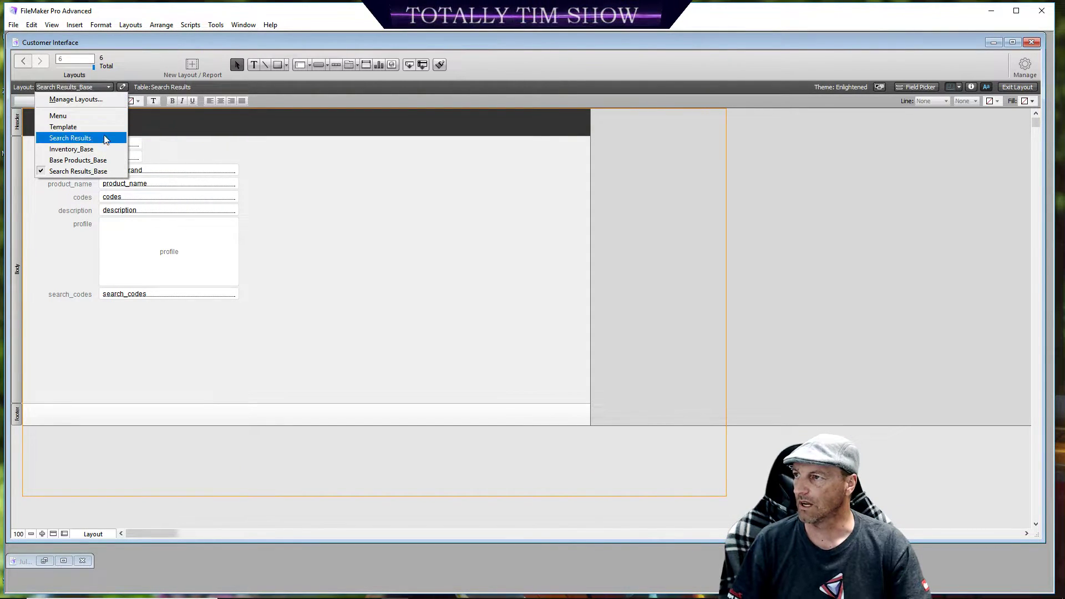
left_click(105, 161)
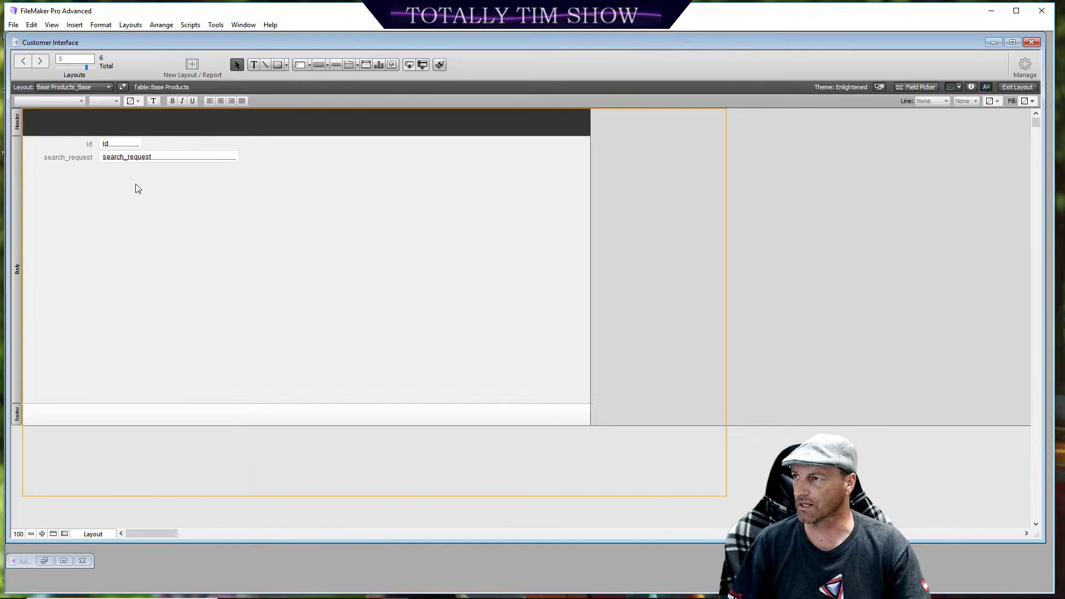
left_click(108, 87)
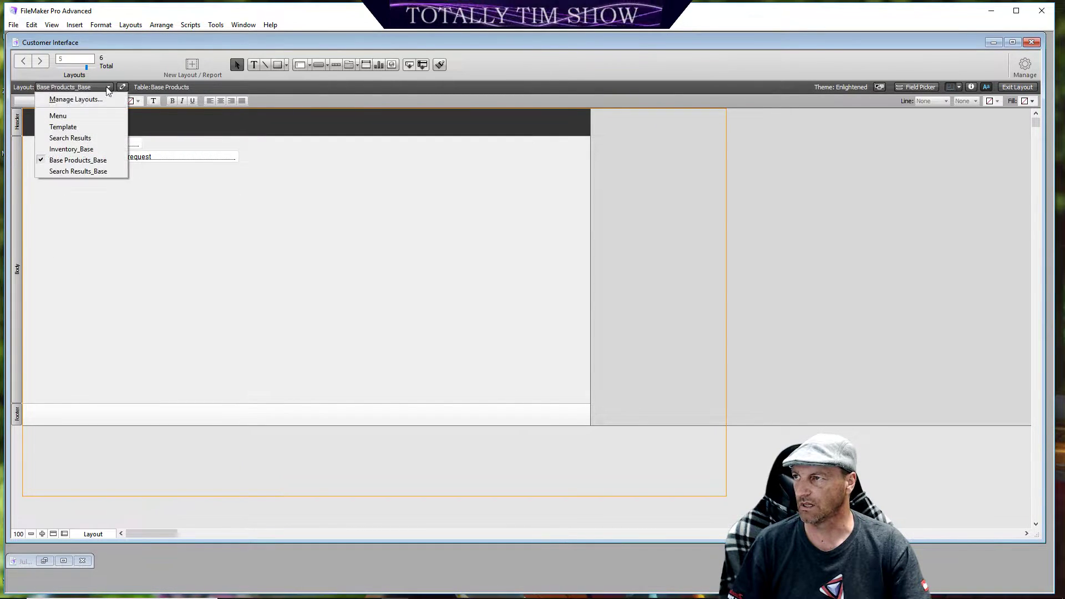
left_click(105, 150)
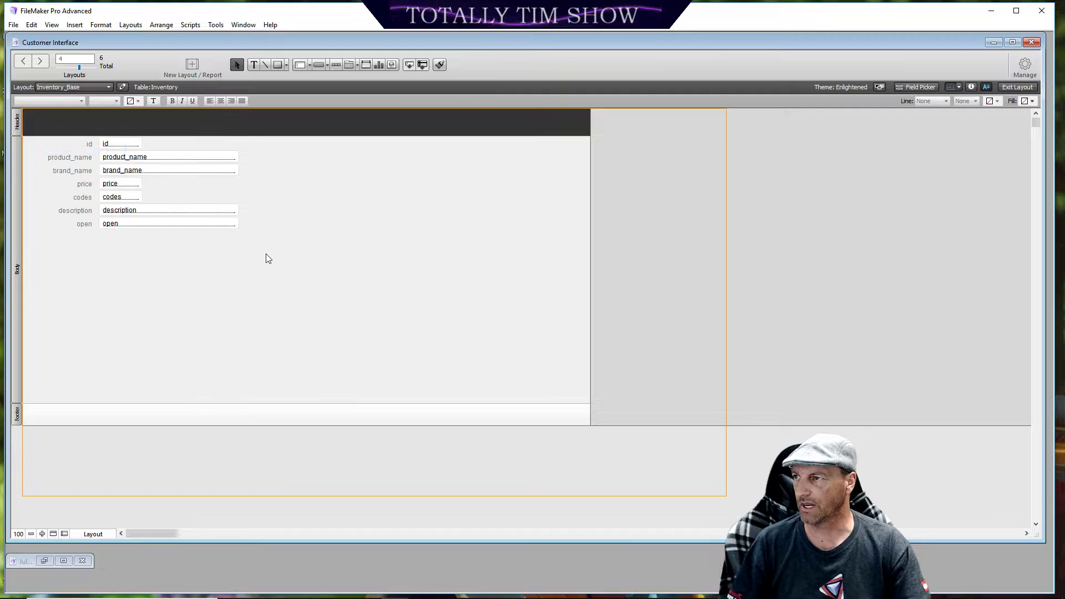
left_click(108, 87)
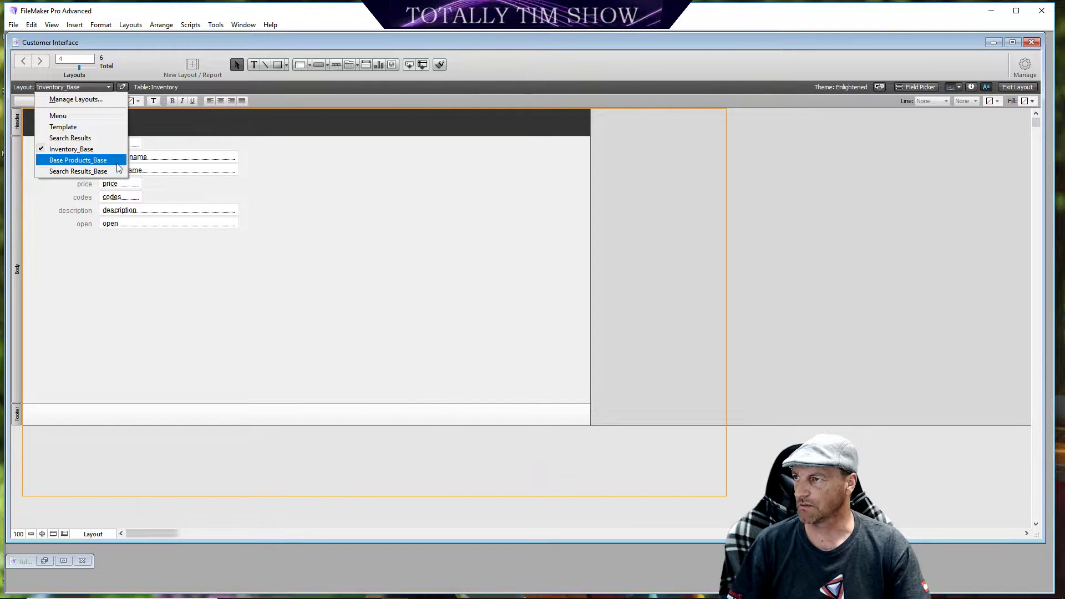
left_click(112, 152)
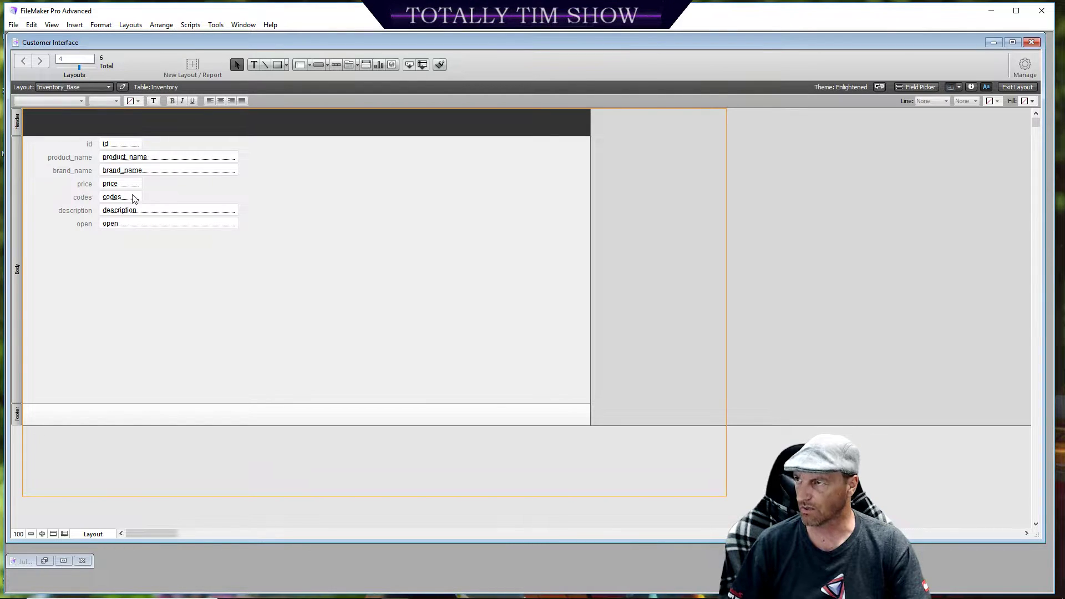
left_click(107, 87)
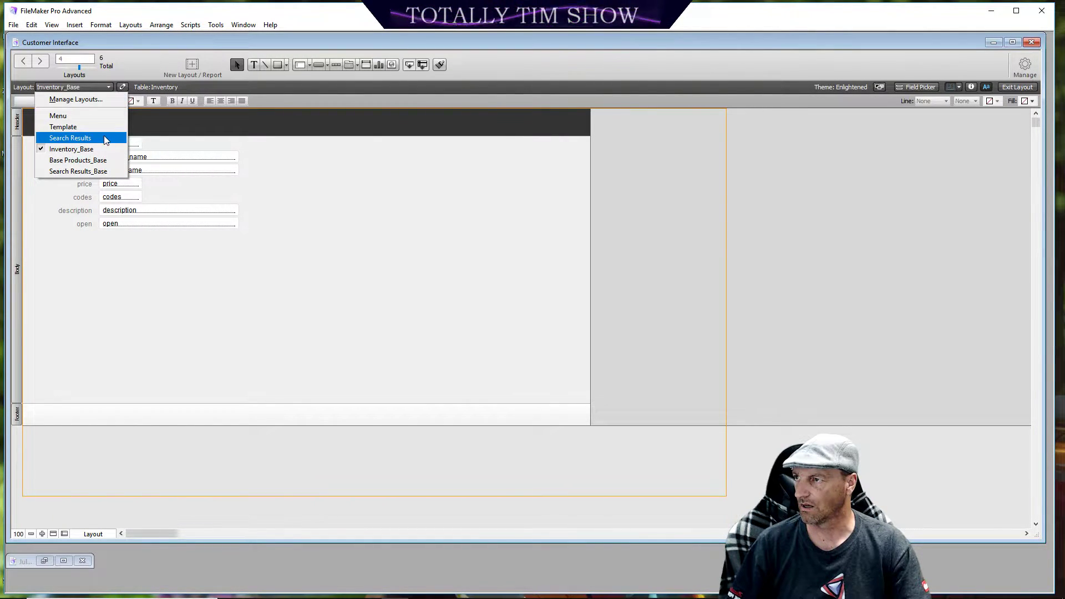
left_click(116, 173)
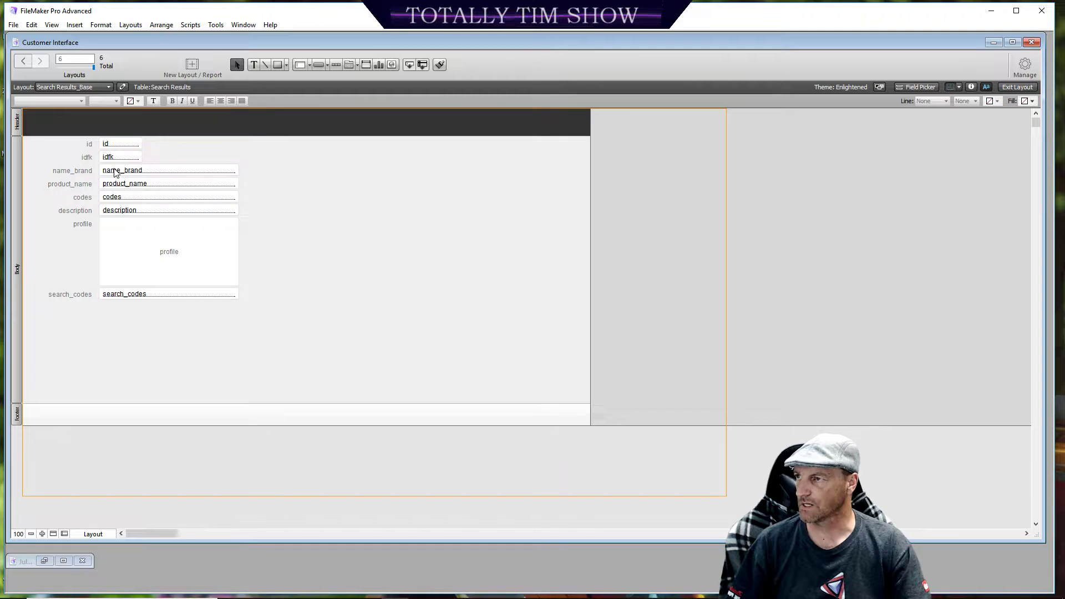
left_click(109, 87)
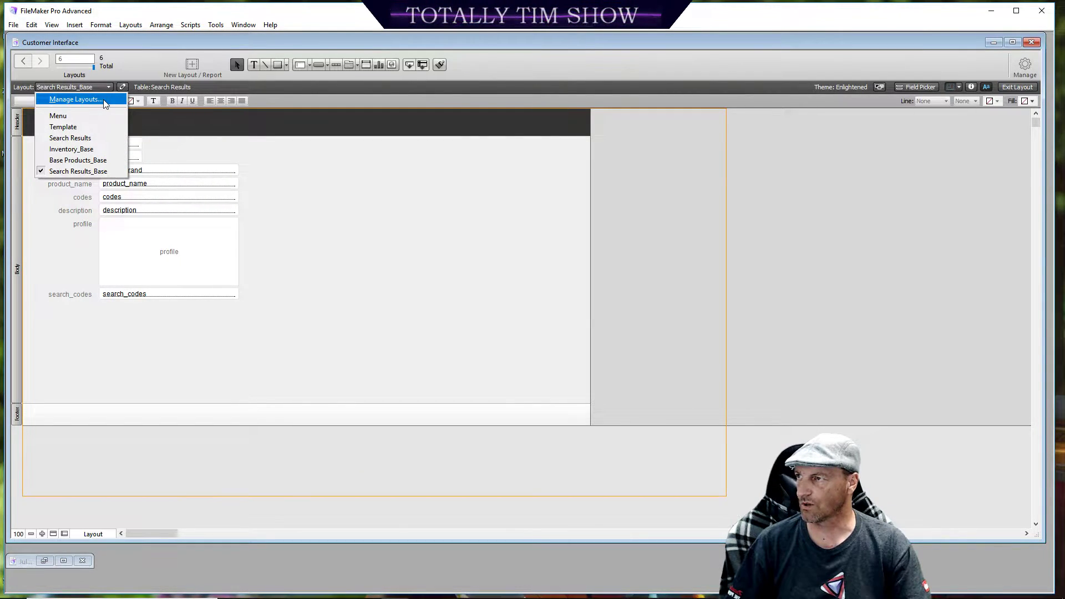
left_click(104, 137)
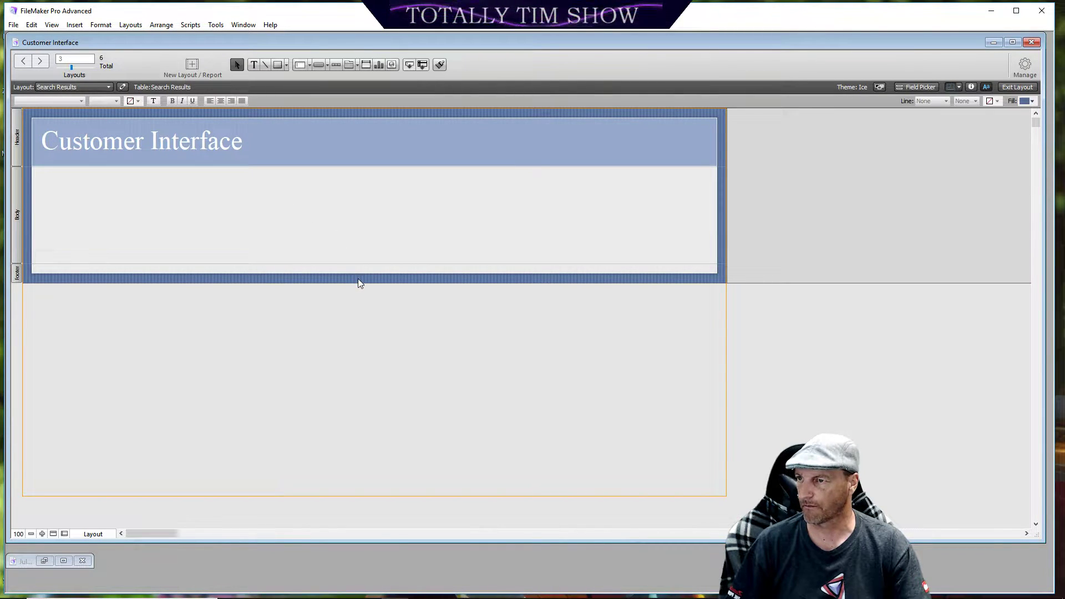
Step: Extend the Search Results layout's body back to its original full height, keeping a thin footer below it
left_click_drag(371, 281, 369, 361)
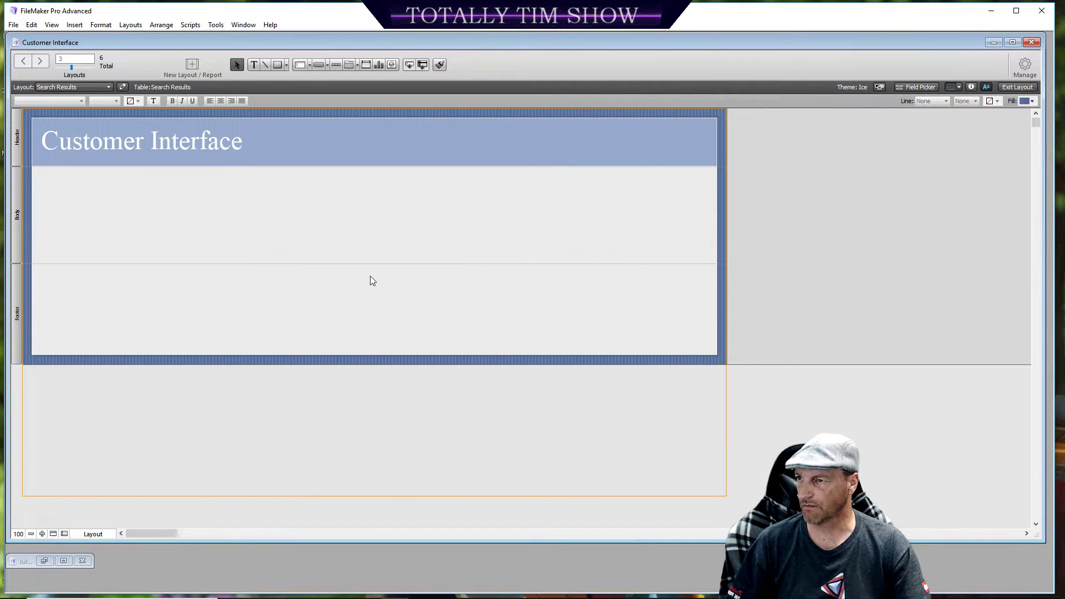
left_click_drag(368, 263, 350, 474)
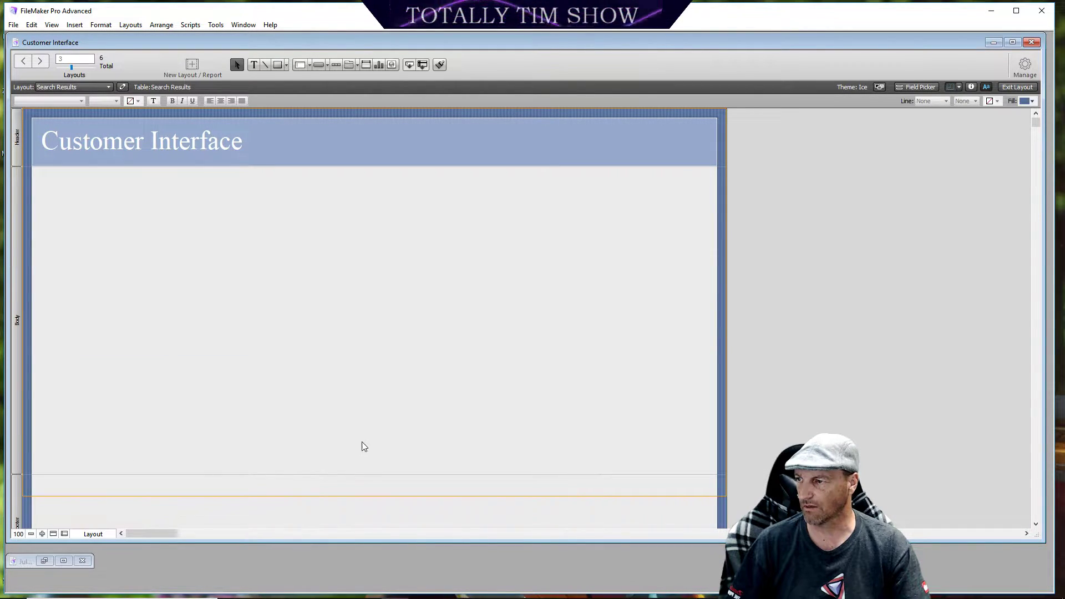
scroll(368, 377, "down", 3)
left_click_drag(359, 414, 368, 335)
scroll(358, 238, "up", 3)
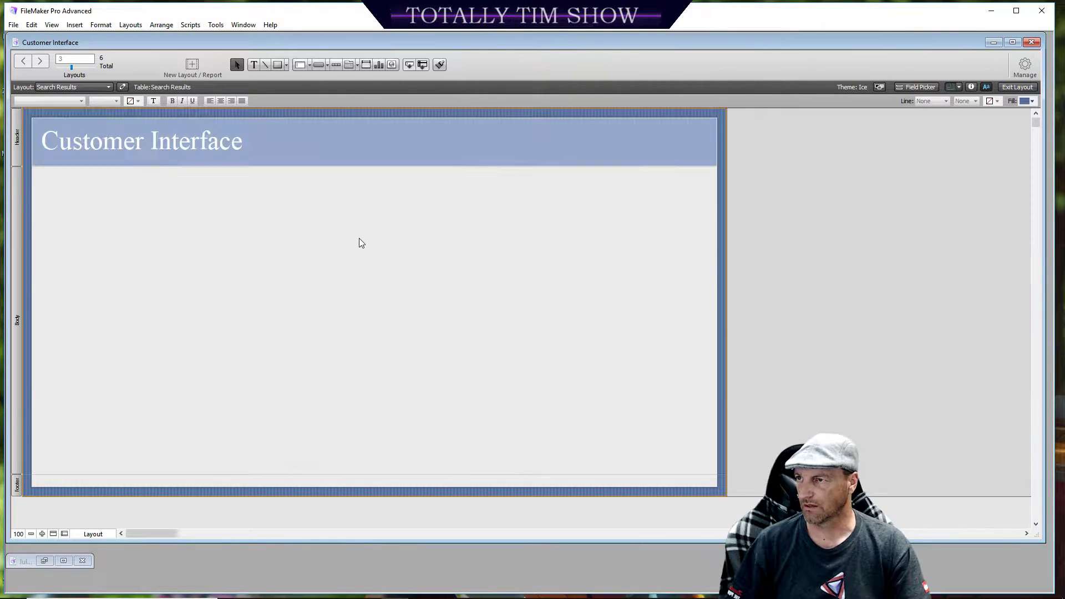
Step: Place the profile container field near the left edge of the body, enlarged to about 5.3 by 3.8 in
left_click(912, 86)
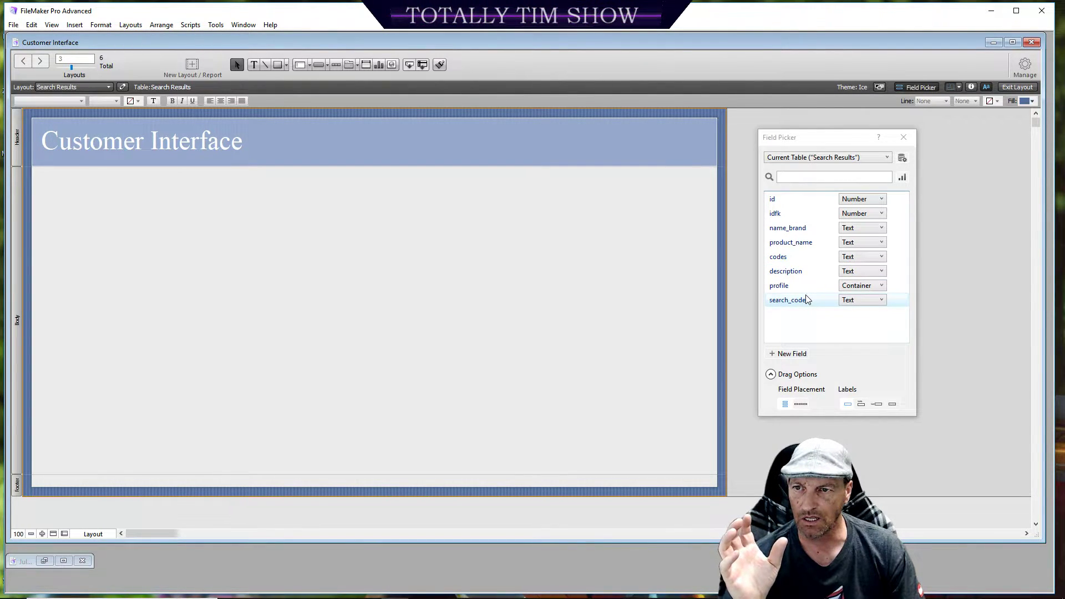
left_click_drag(814, 285, 103, 206)
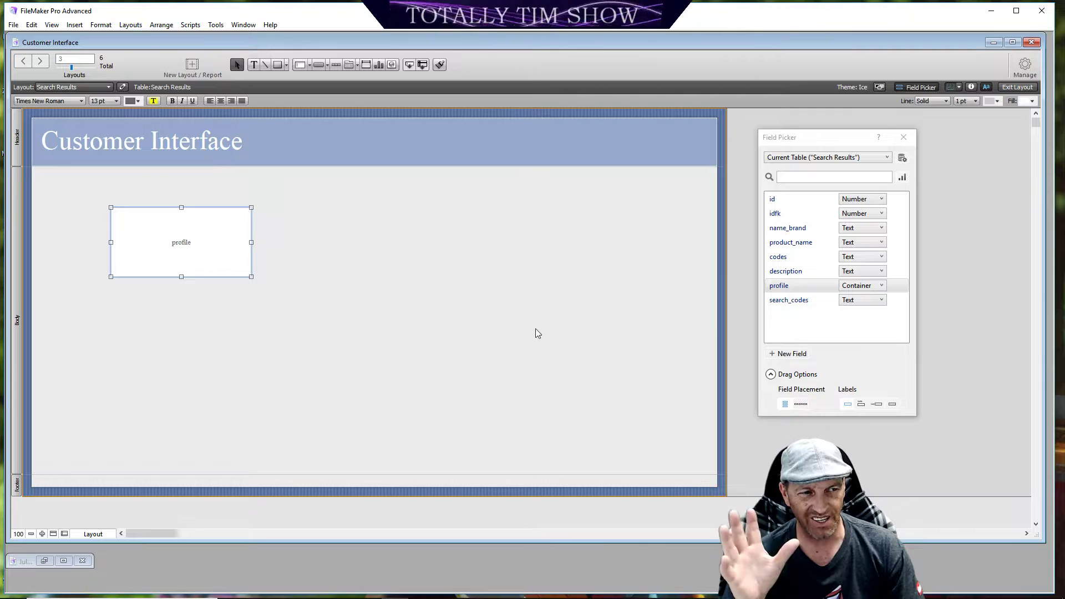
left_click_drag(250, 278, 322, 360)
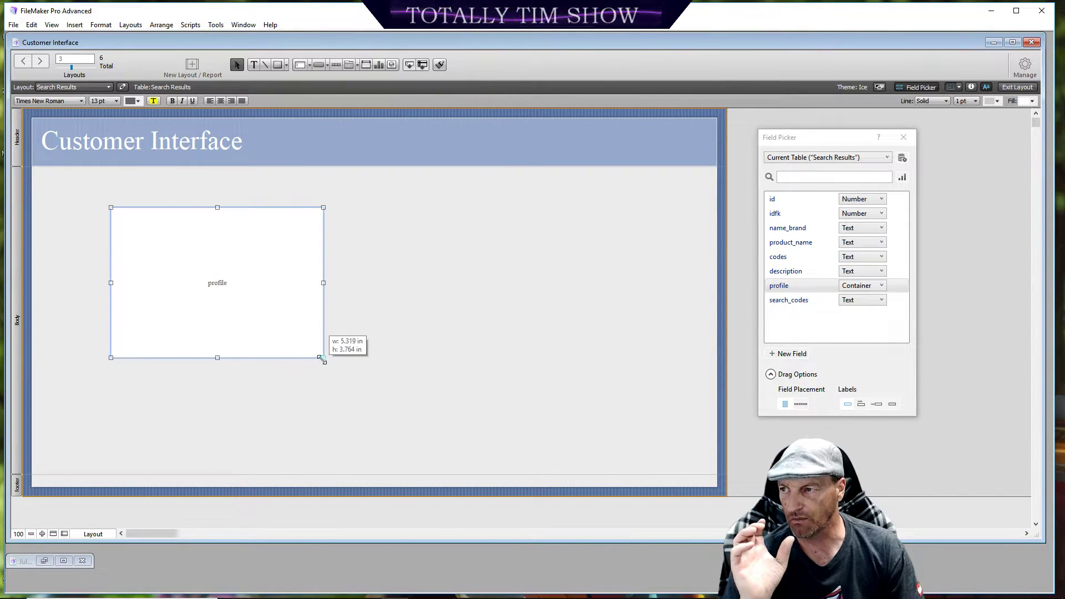
left_click_drag(227, 272, 169, 264)
left_click(398, 274)
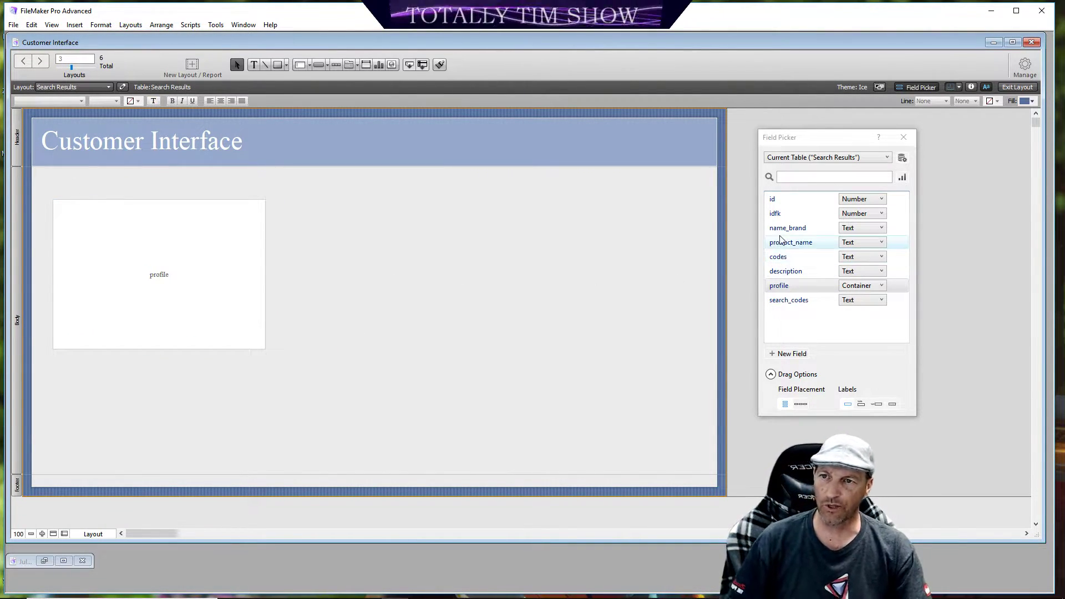
Step: Add the name_brand field beside the top of the profile container, set its text to 36 pt and widen it
left_click_drag(782, 229, 277, 202)
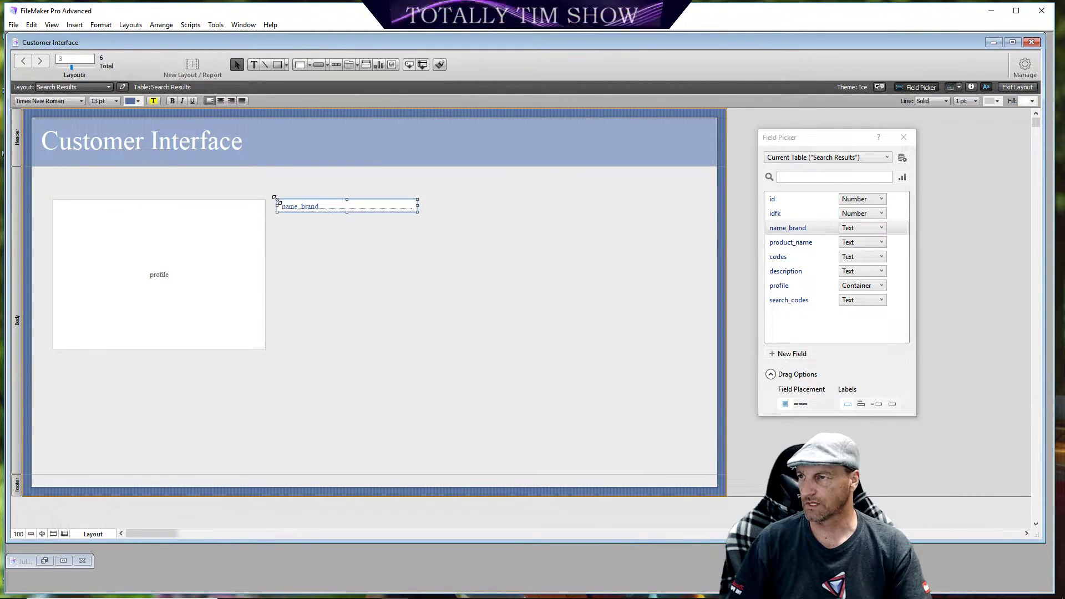
left_click(116, 101)
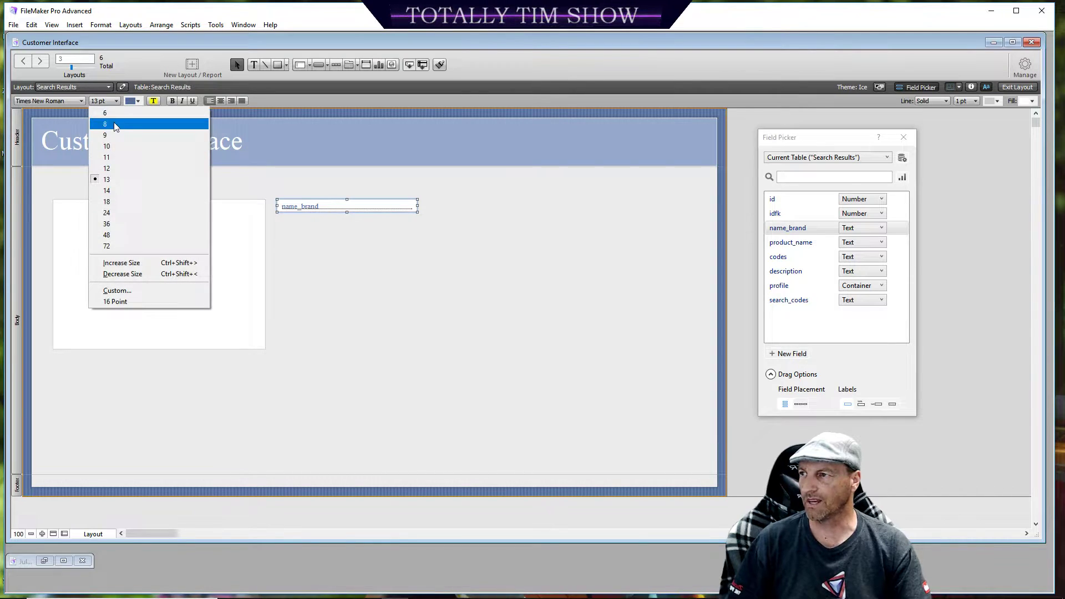
left_click(118, 213)
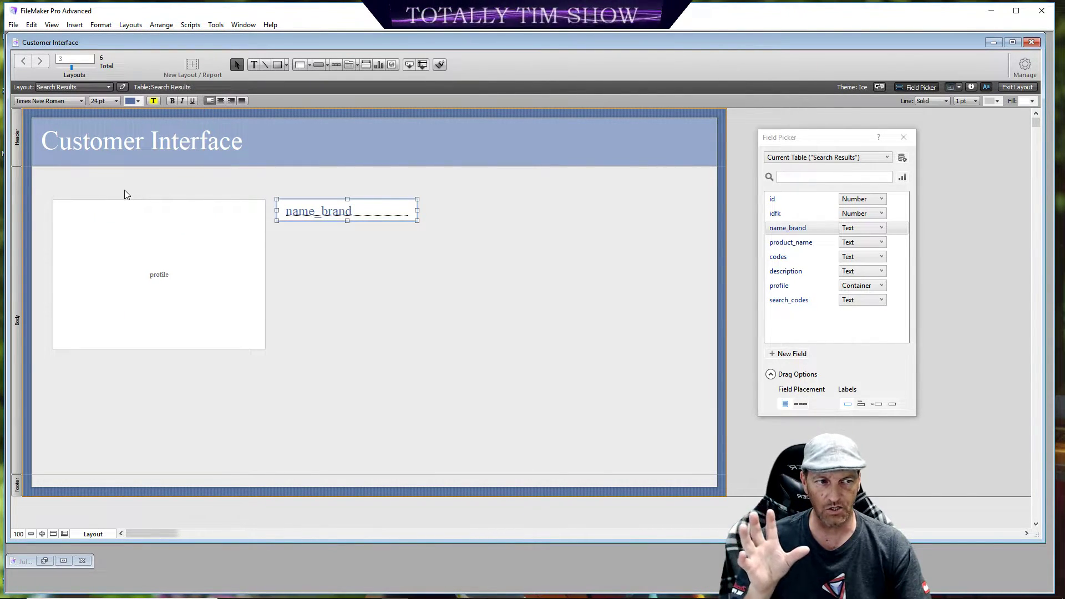
left_click(116, 100)
left_click(161, 224)
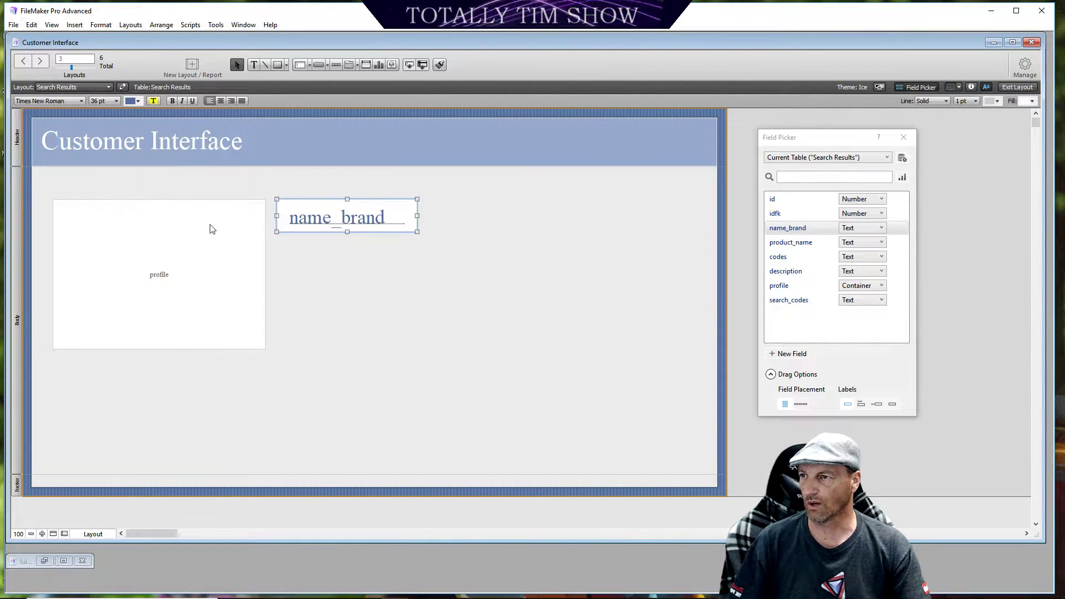
left_click_drag(416, 215, 508, 215)
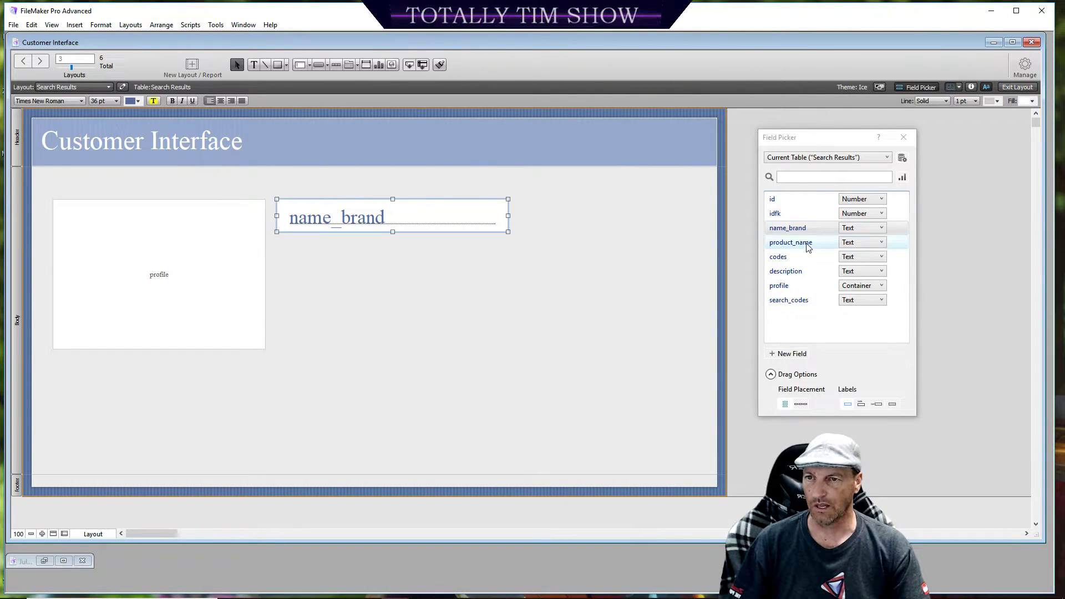
Step: Add the product_name field below name_brand, set its text to 24 pt and match its width to name_brand
left_click_drag(807, 242, 279, 245)
left_click(115, 100)
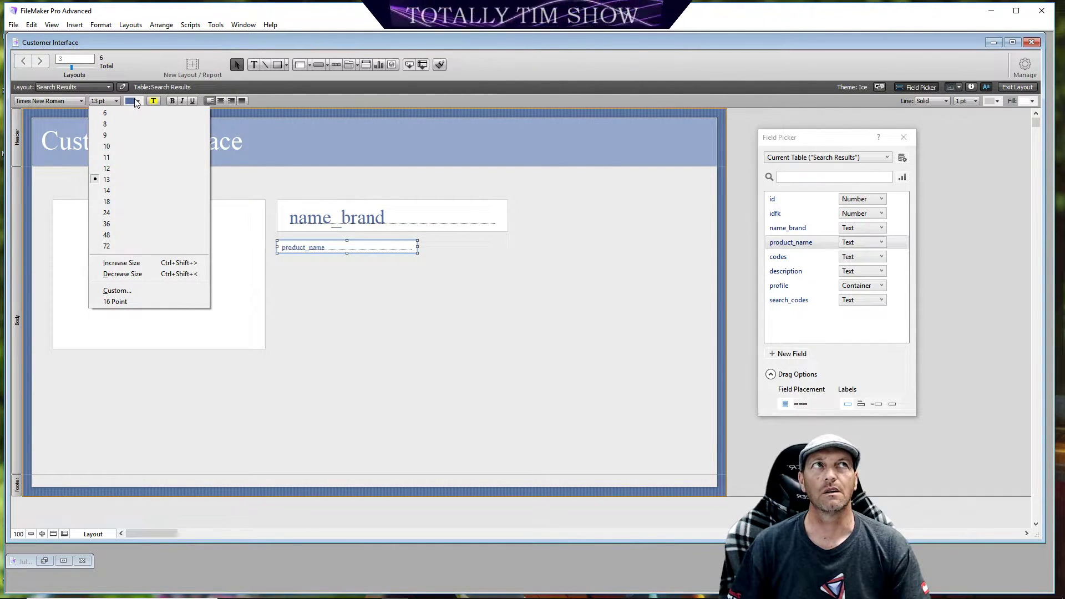
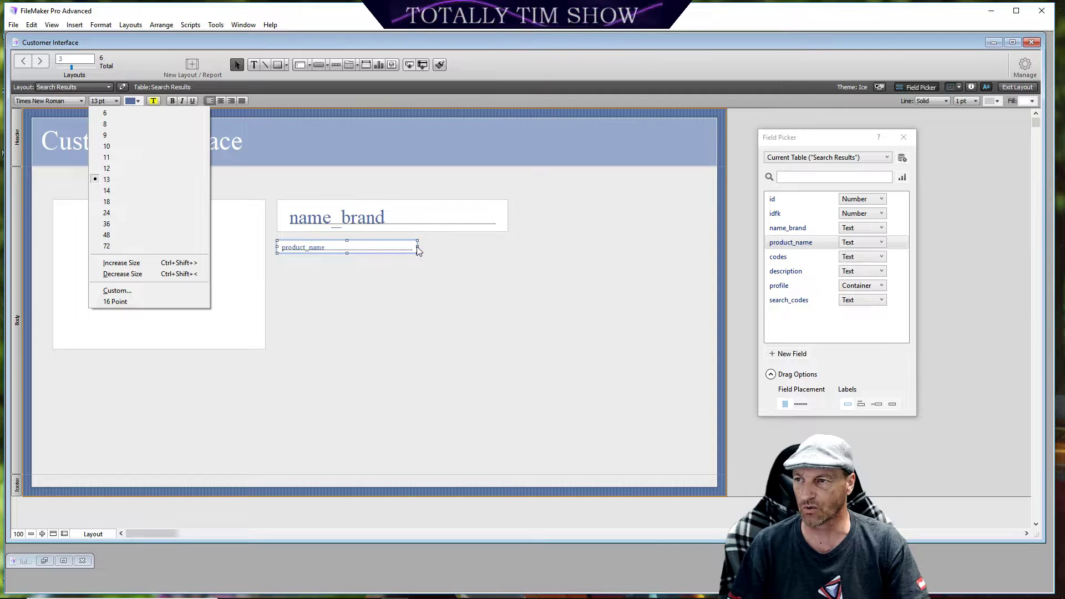
left_click(106, 213)
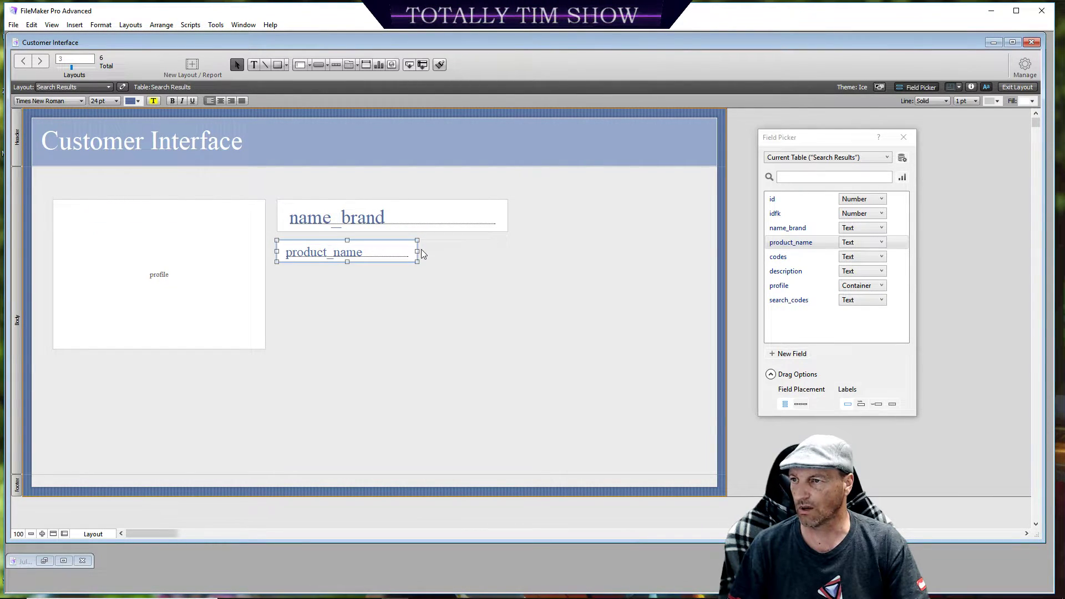
left_click_drag(417, 251, 508, 250)
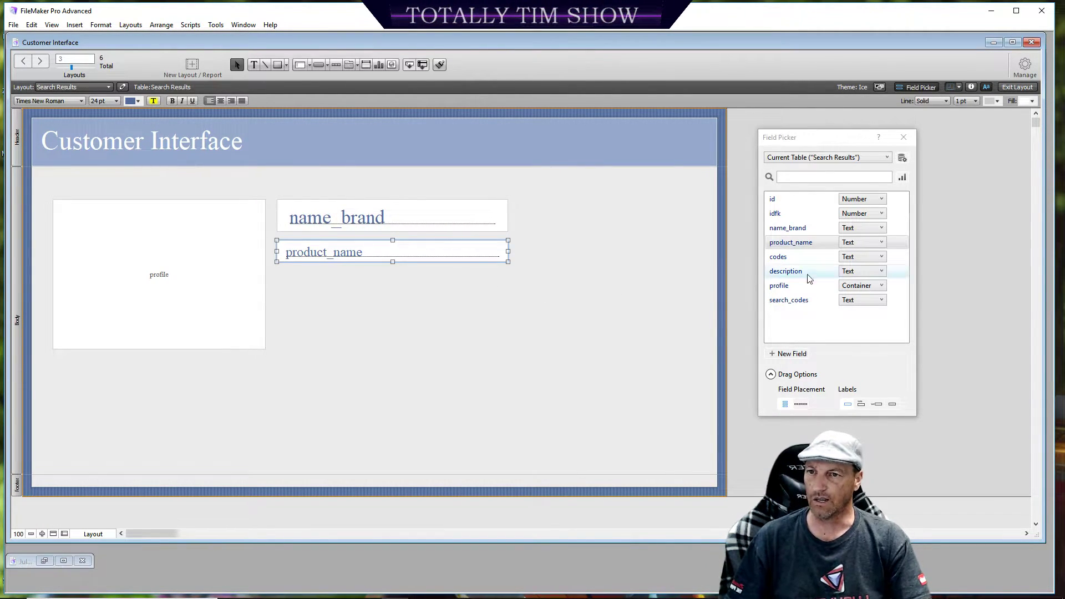
Step: Add the description field below product_name, match its width and extend it down to the profile container's bottom edge
left_click_drag(794, 274, 277, 276)
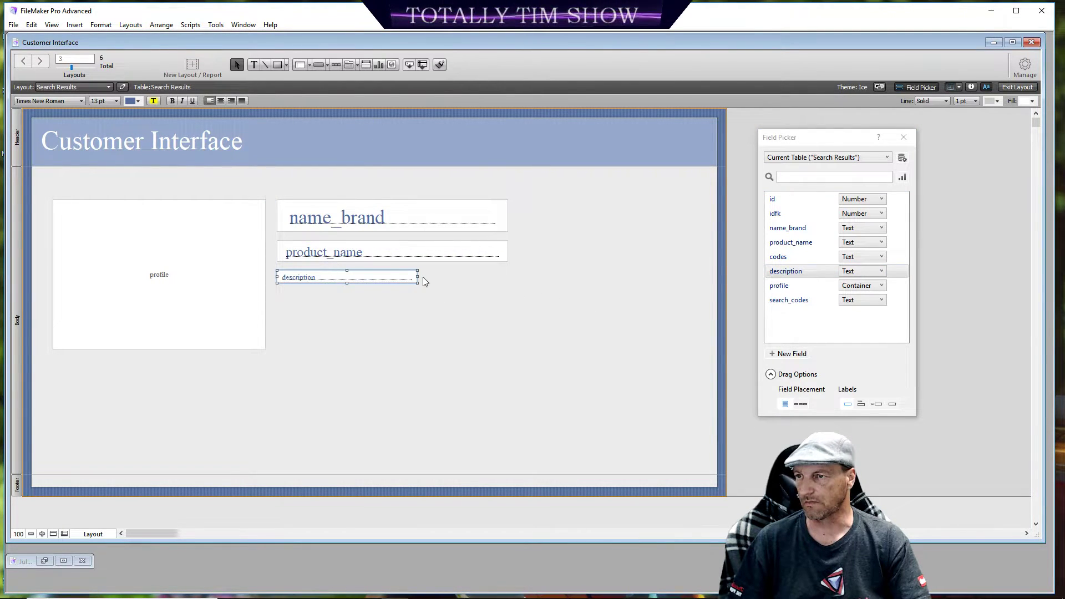
left_click_drag(418, 278, 508, 278)
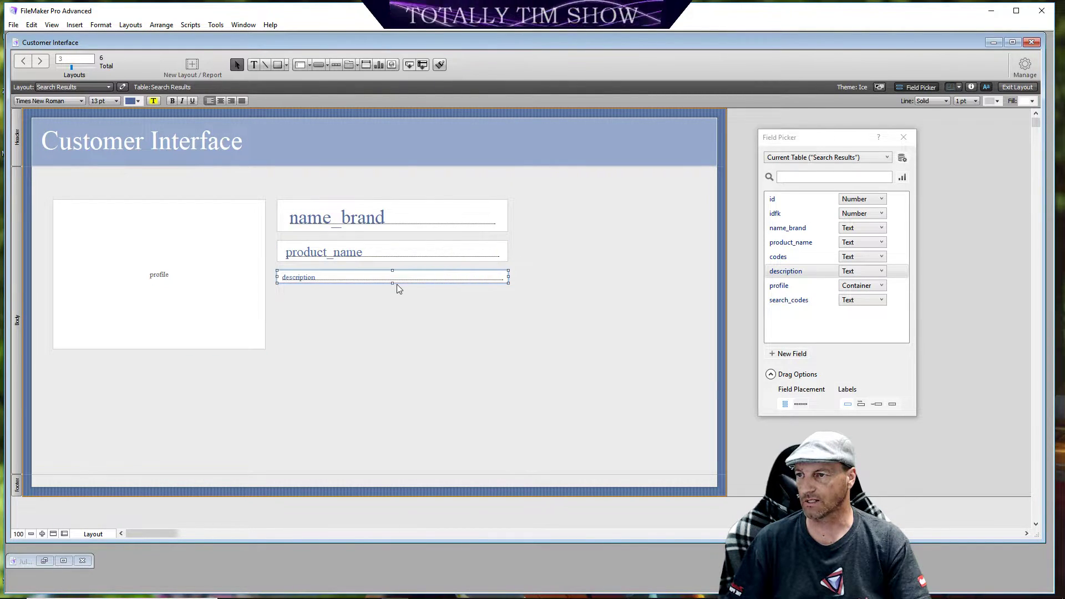
left_click_drag(394, 283, 394, 348)
left_click(389, 388)
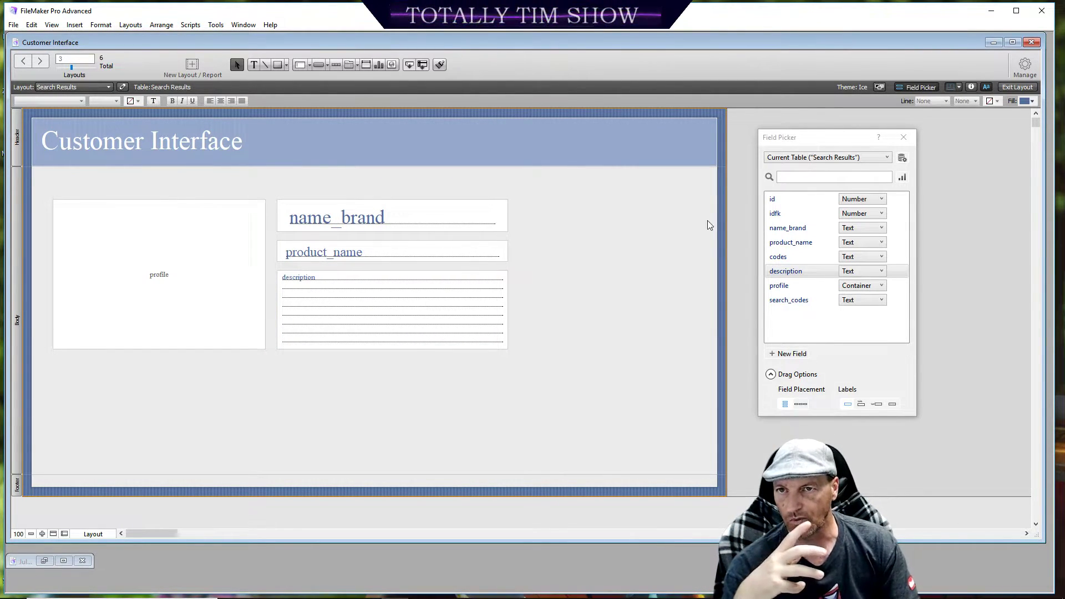
Step: Check the Search Results layout in Browse mode, dismiss the alert and return to Layout mode
left_click(1015, 87)
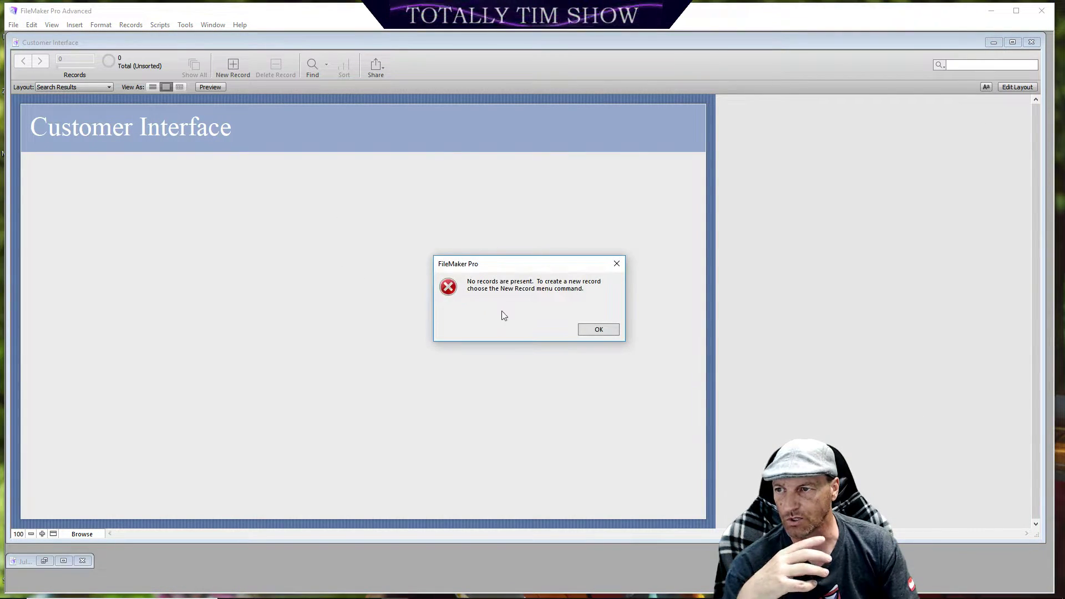
left_click(589, 329)
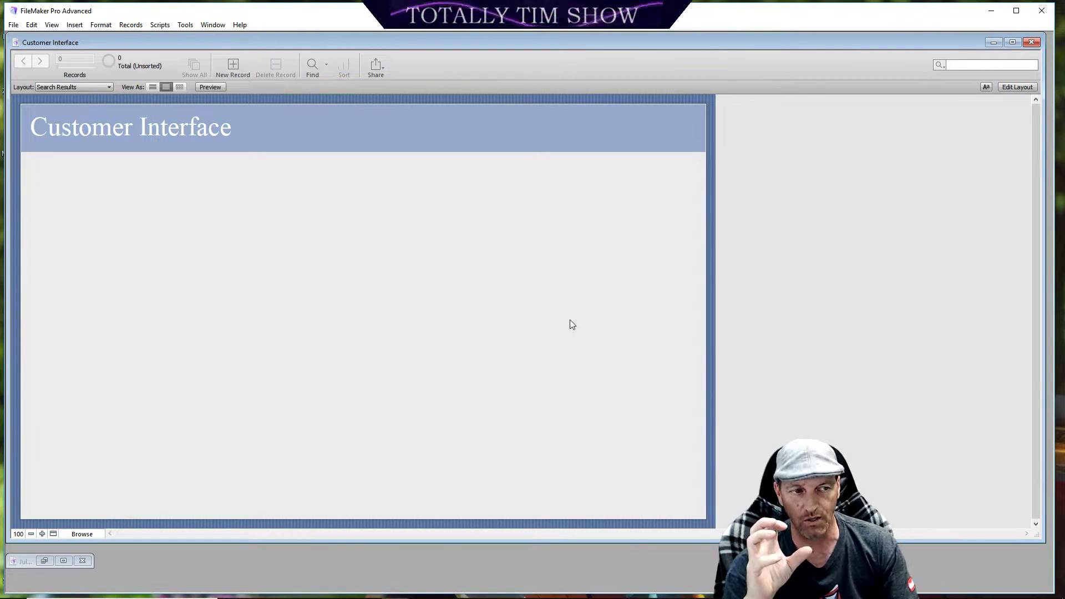
left_click(1014, 87)
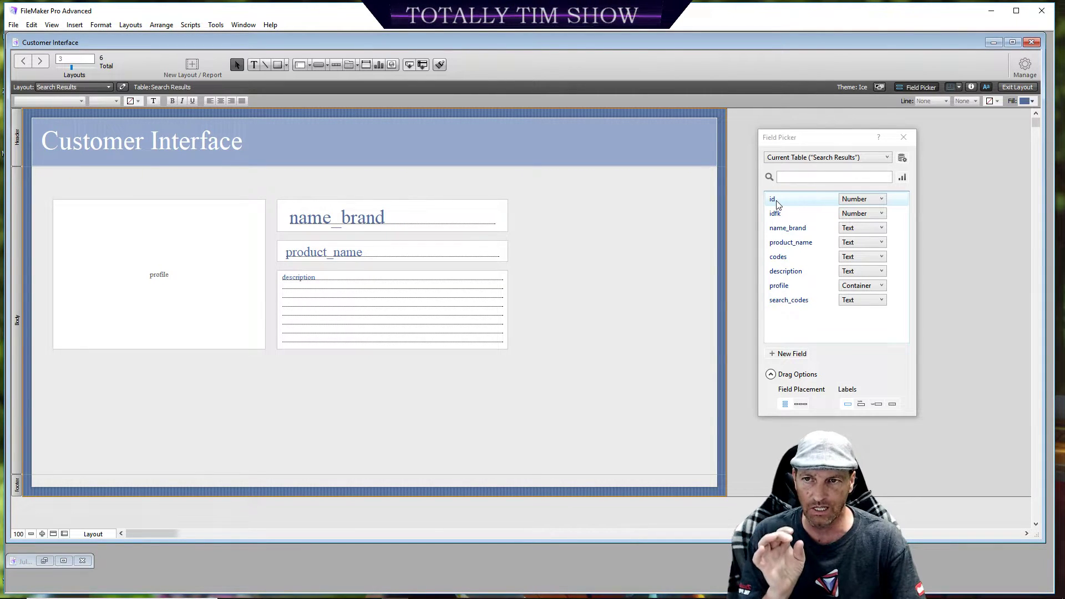
Step: Place the id, codes and search_codes fields side by side along the bottom of the body, just above the footer
left_click_drag(792, 202, 318, 463)
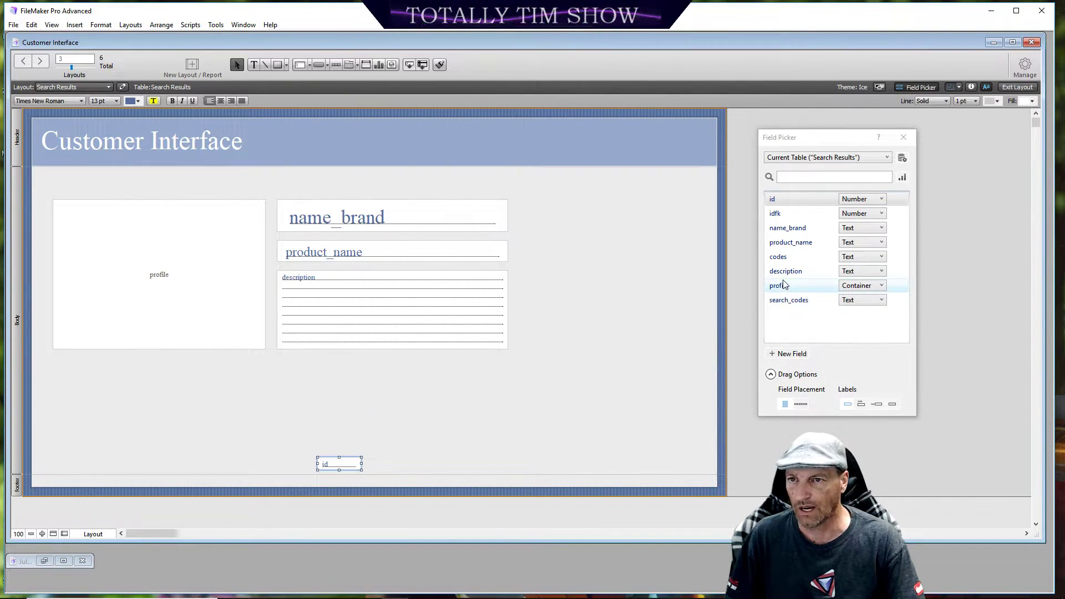
left_click_drag(787, 257, 371, 464)
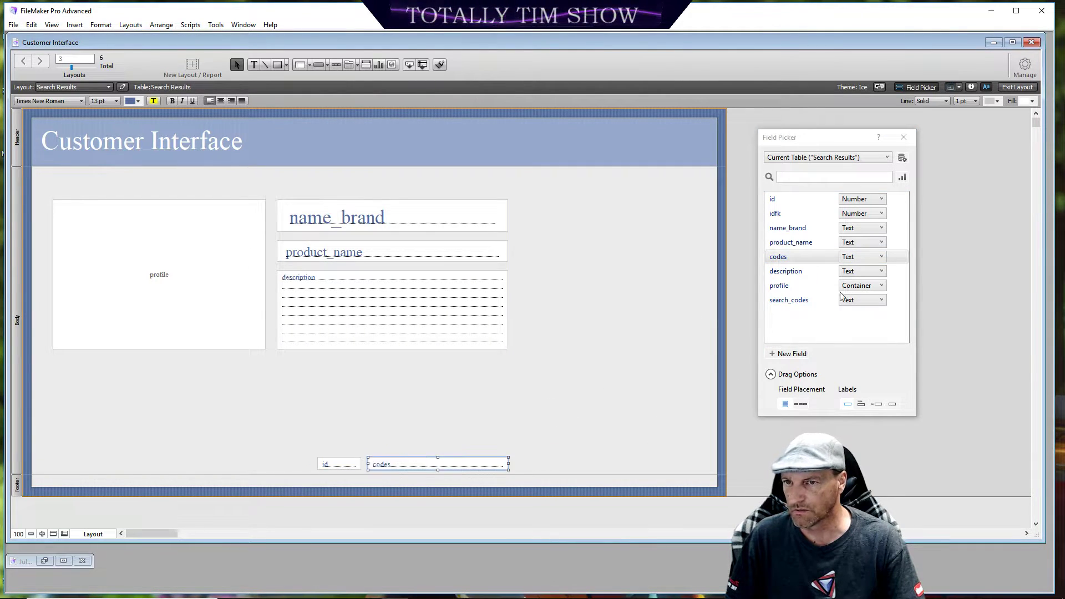
left_click_drag(786, 300, 516, 463)
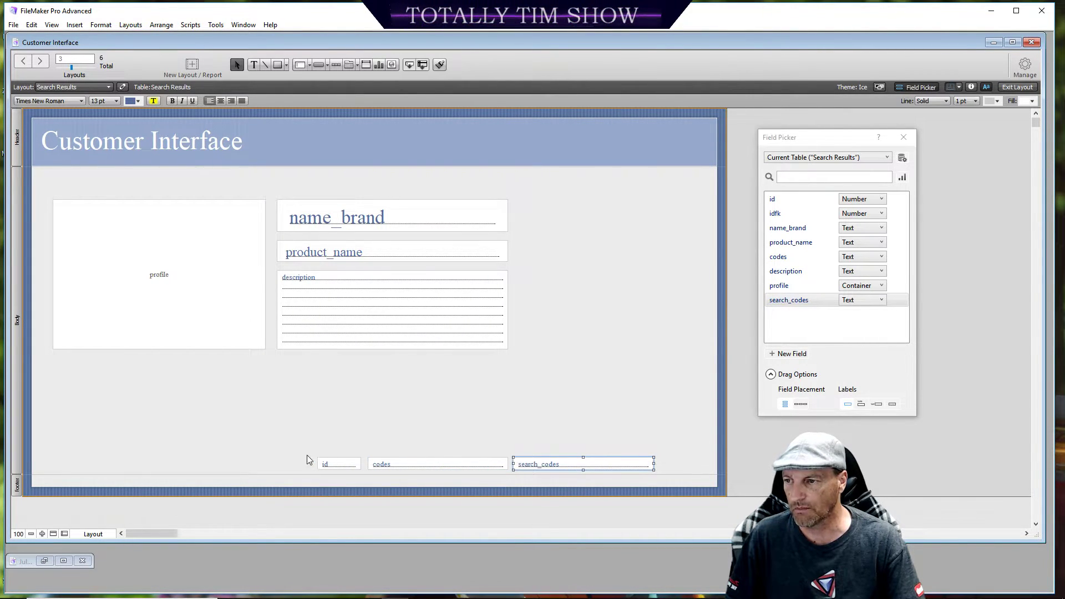
Step: Nudge the id field closer to codes, and shift the id, codes and search_codes row toward the body's right edge
left_click(335, 462)
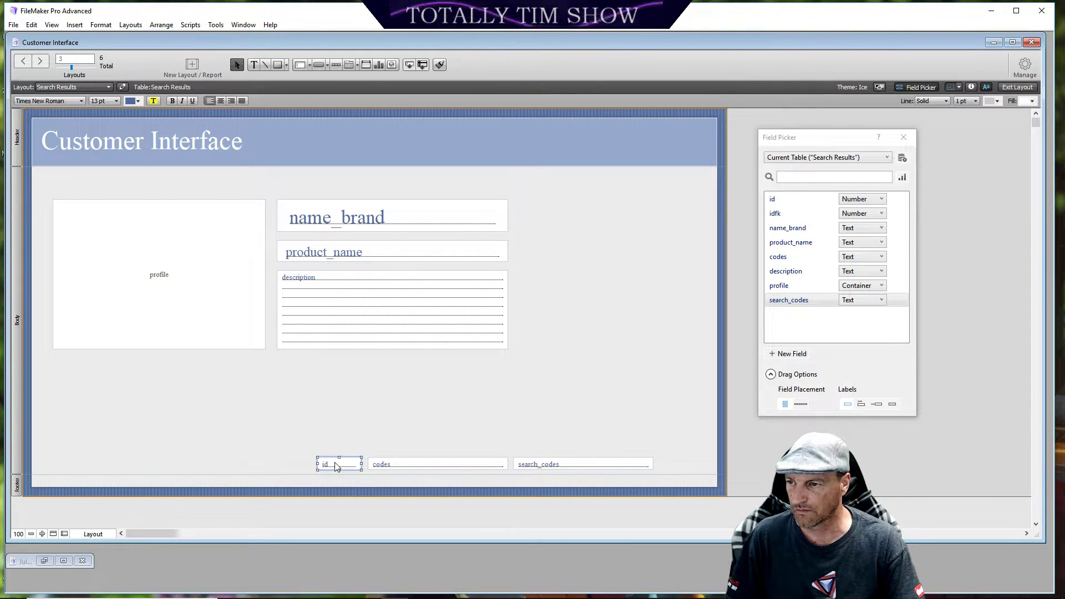
left_click_drag(337, 466, 338, 467)
left_click(307, 434)
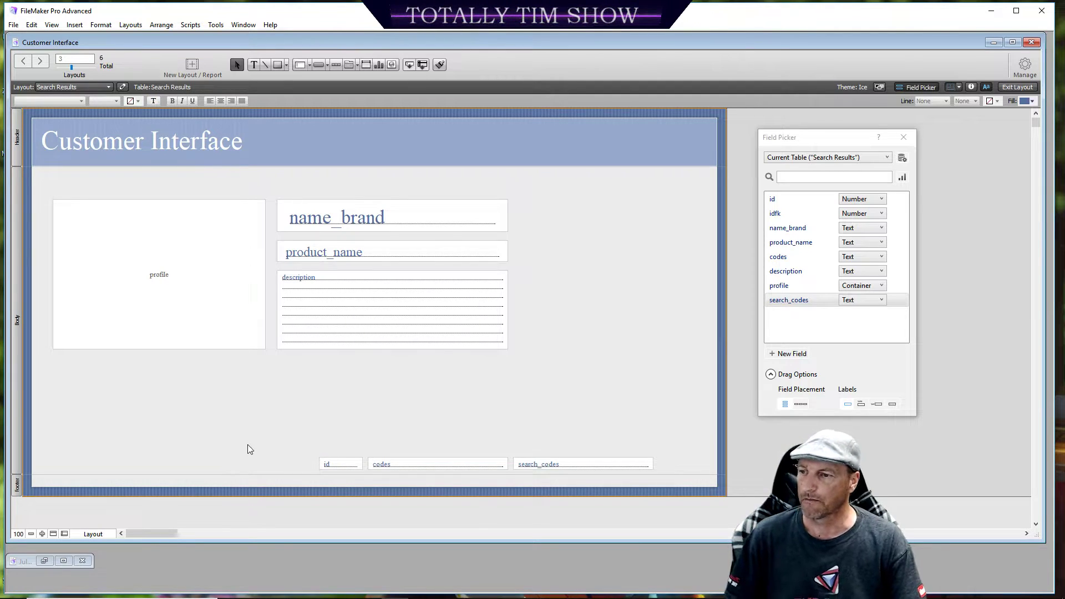
left_click_drag(234, 443, 667, 477)
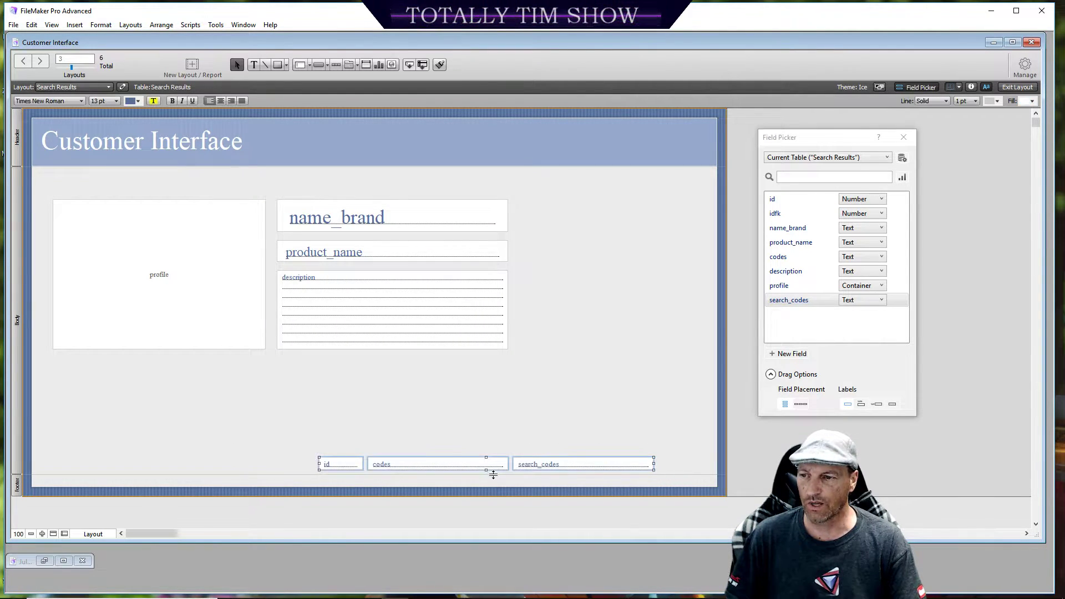
left_click_drag(475, 466, 535, 467)
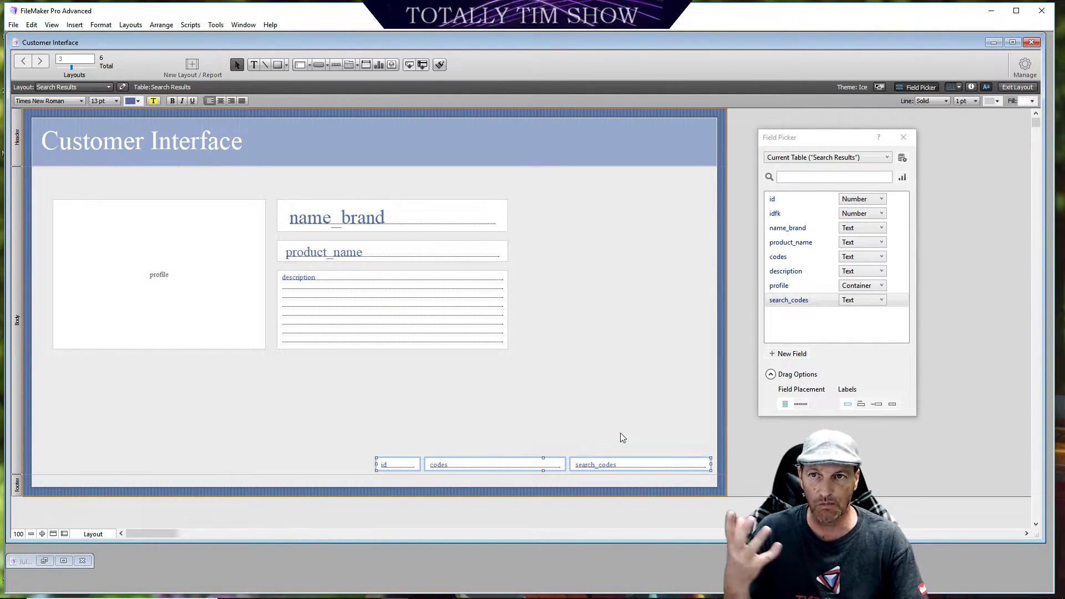
Step: Open the graphic fill type choices for the selected id, codes and search_codes fields in the Inspector
left_click(971, 88)
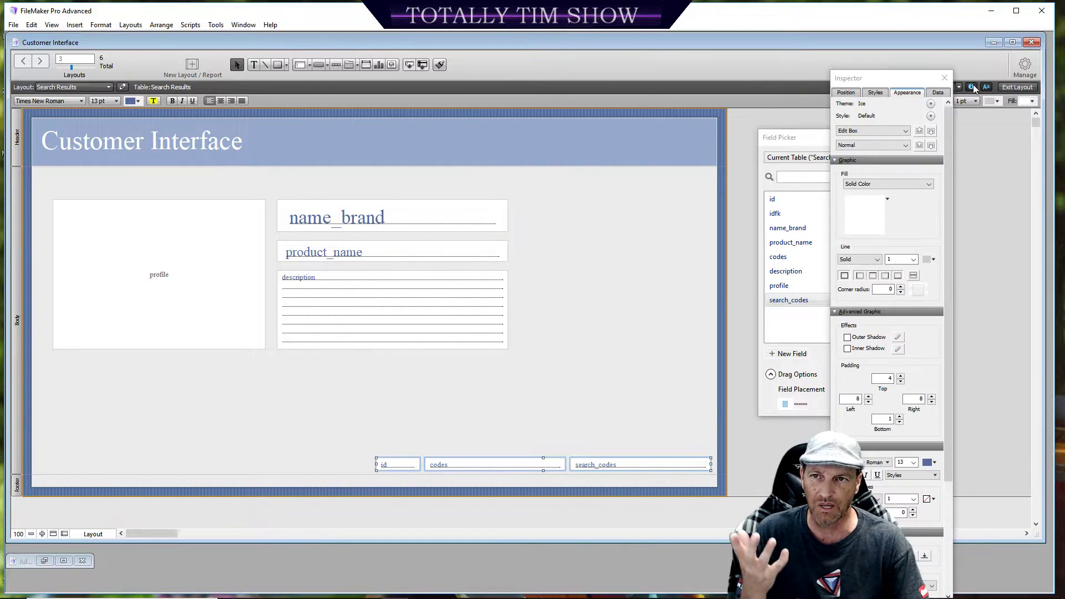
left_click(886, 185)
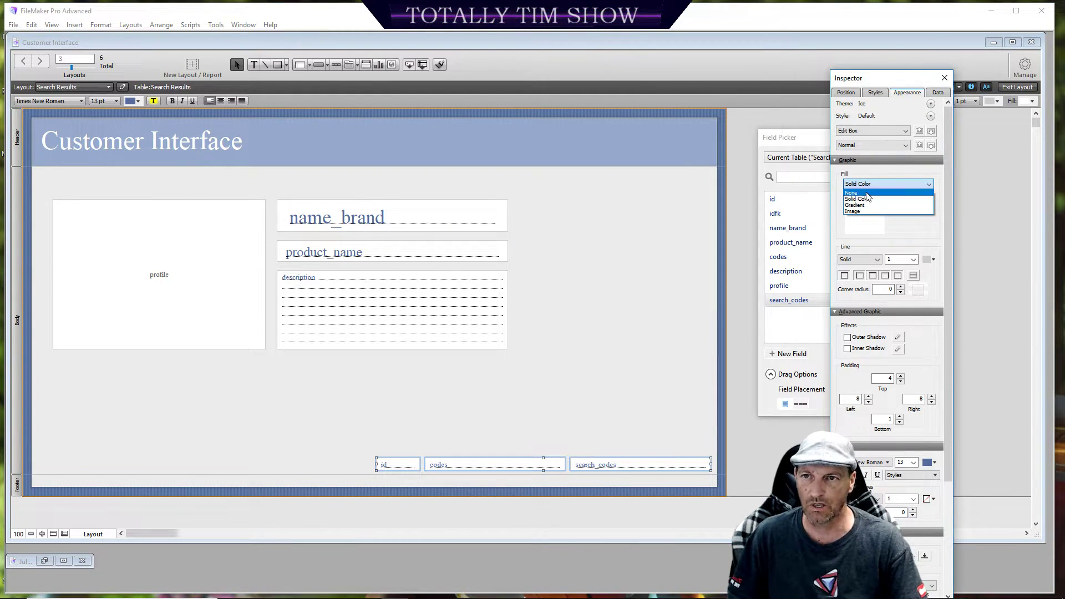
Step: Format the id, codes and search_codes fields with no fill, no line and light grey text
left_click(866, 191)
left_click(868, 214)
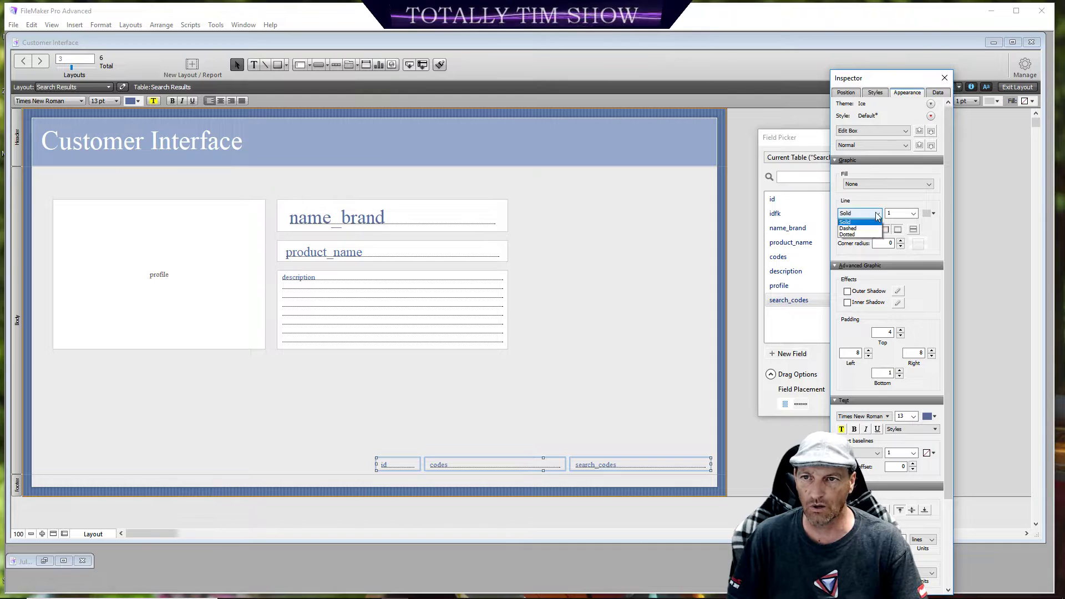
left_click(865, 223)
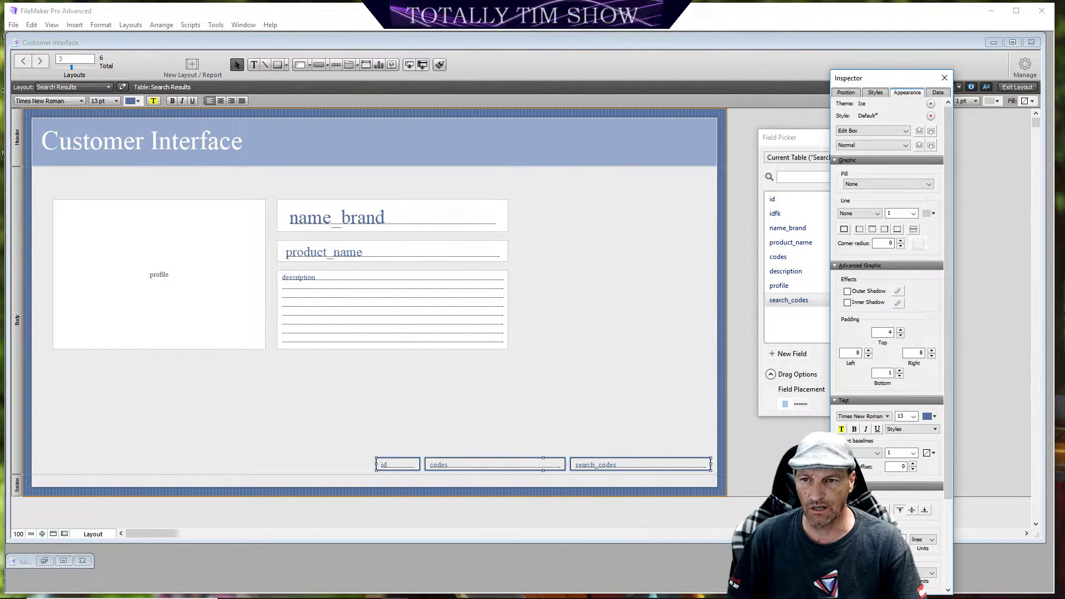
left_click(934, 417)
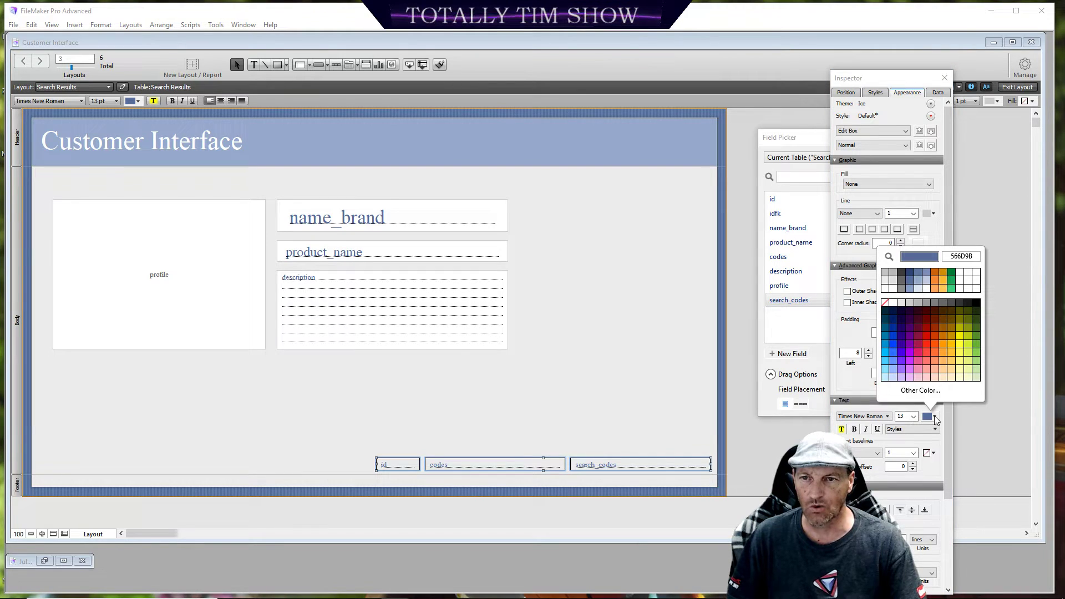
left_click(895, 273)
left_click(537, 397)
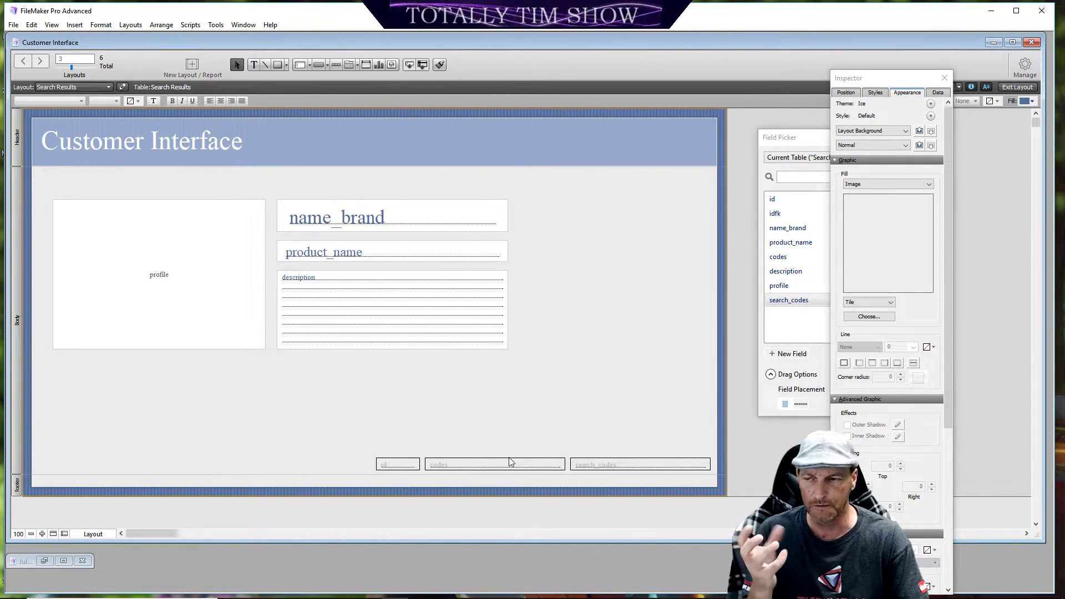
Step: Try bold text on the name_brand field
left_click(379, 221)
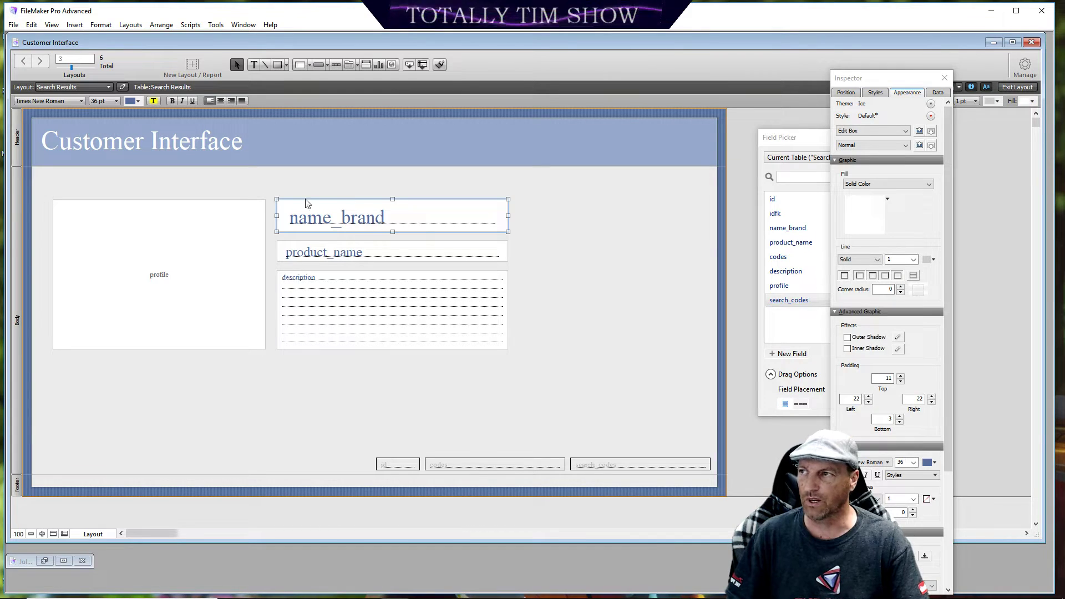
left_click(172, 102)
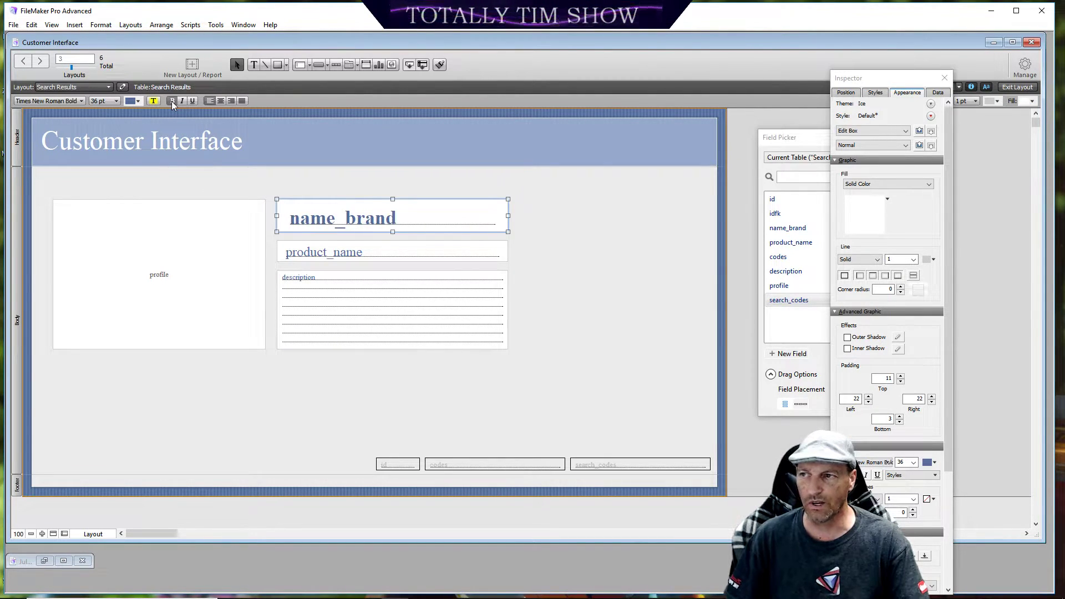
left_click(172, 102)
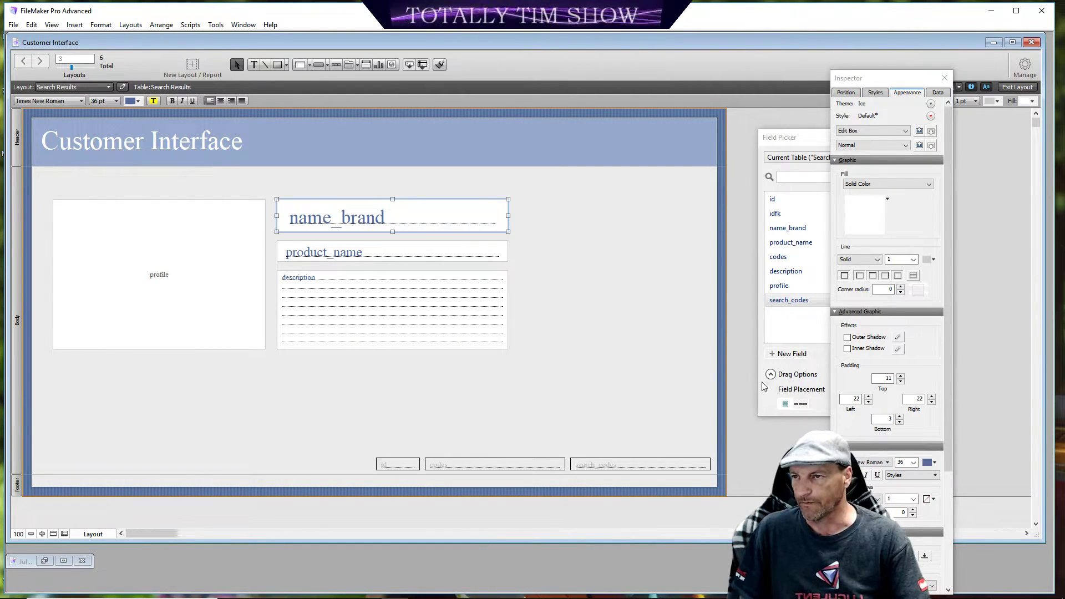
left_click(632, 338)
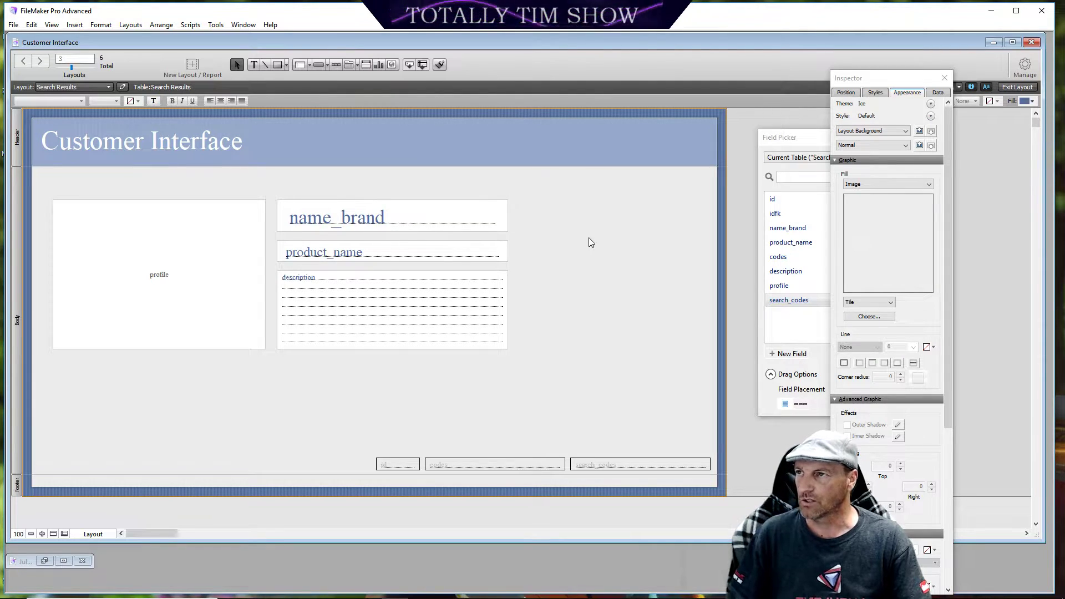
Step: Switch to the Search Results_Base layout and create a new record in Browse mode
left_click(109, 88)
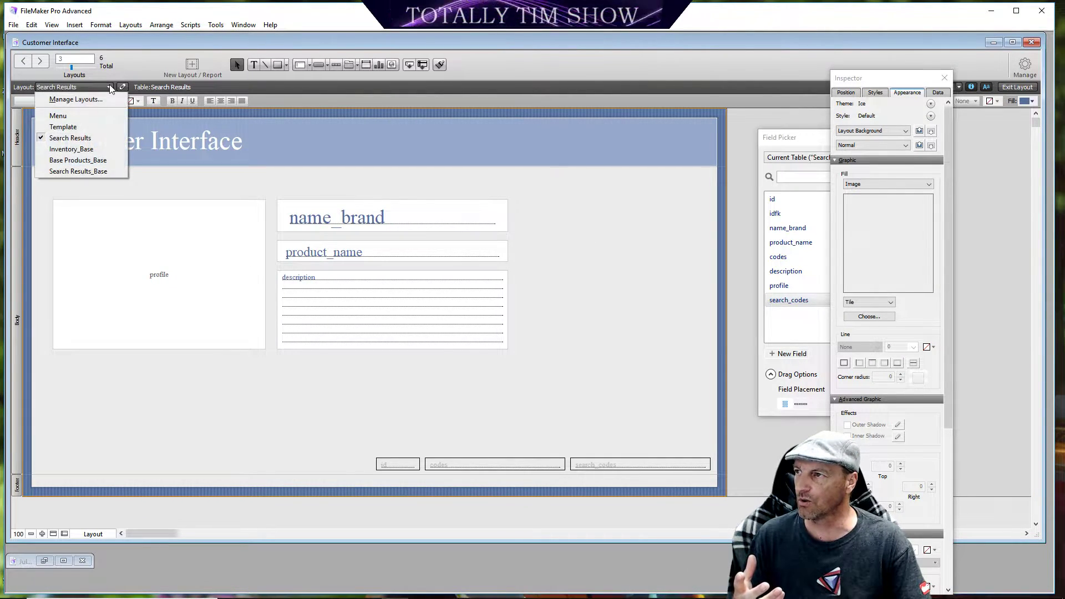
left_click(78, 174)
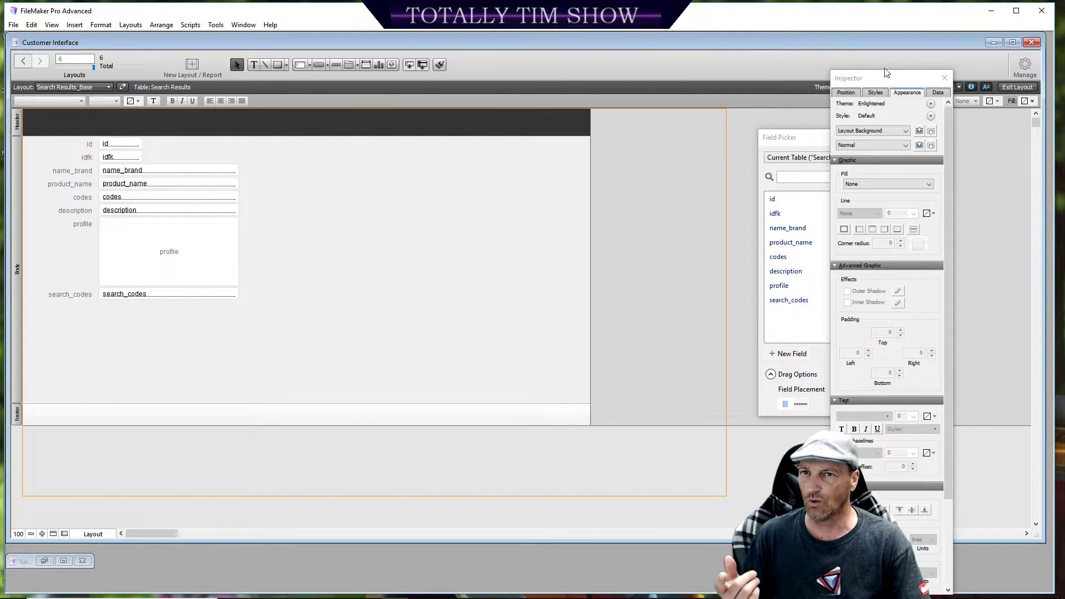
left_click(1010, 88)
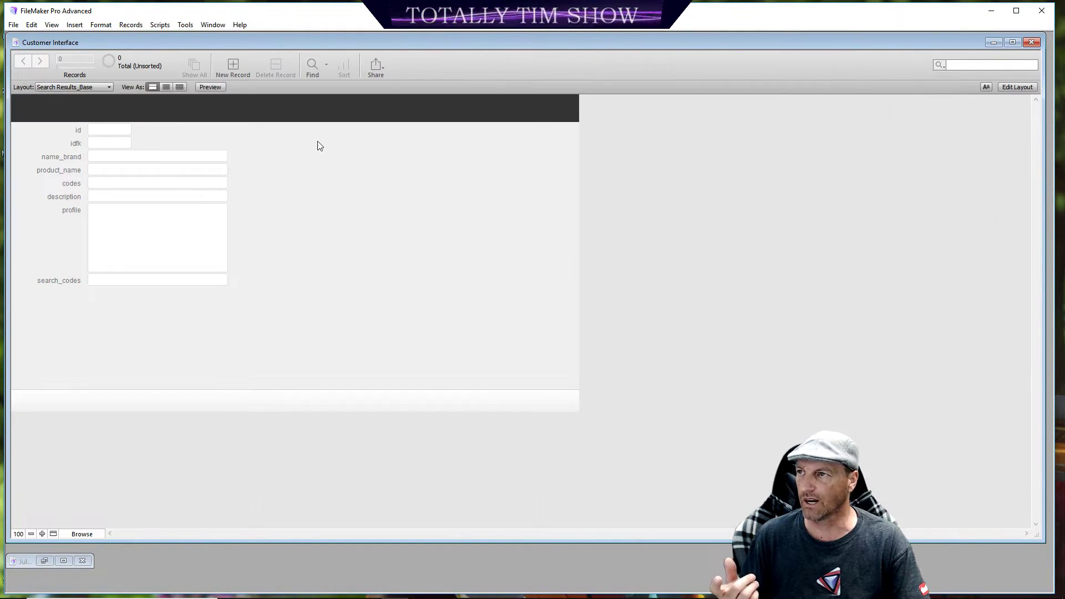
left_click(234, 64)
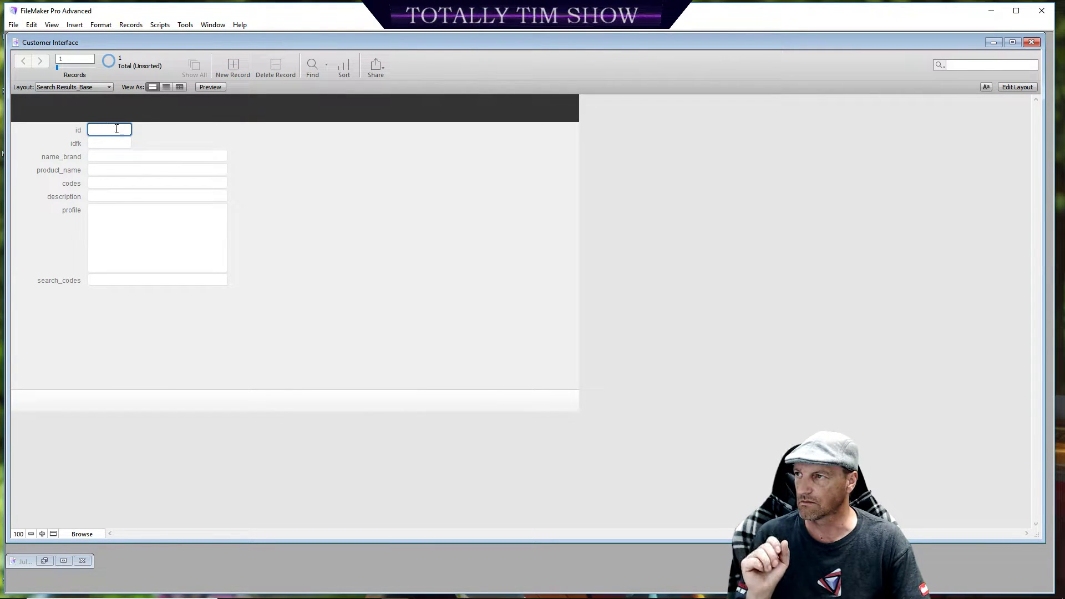
Step: Set the id field of the Search Results table to auto-enter a serial number generated on creation
left_click(1017, 87)
left_click(1020, 68)
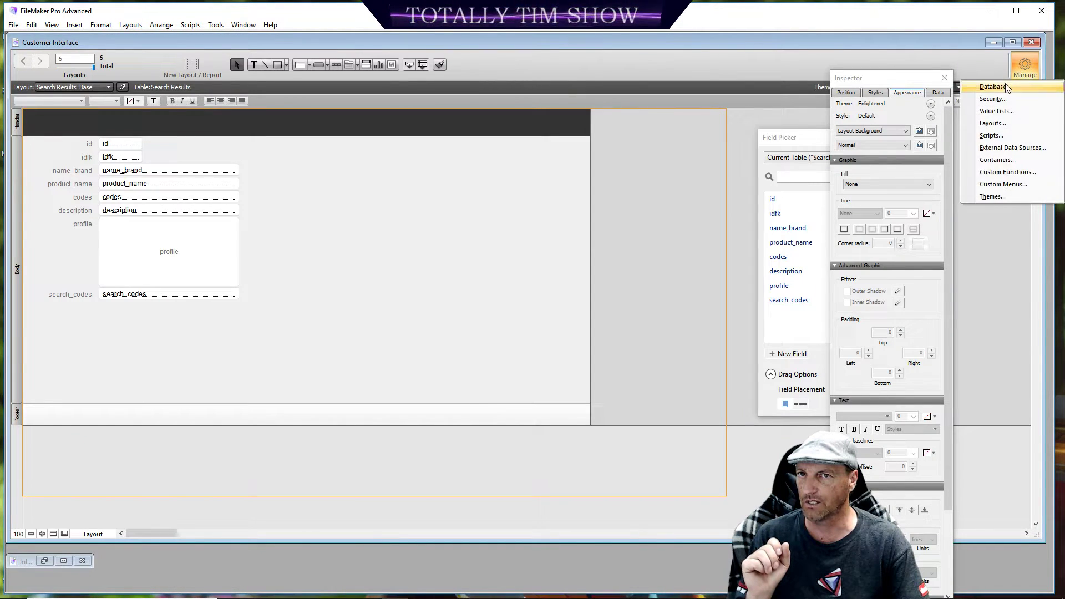
left_click(1007, 88)
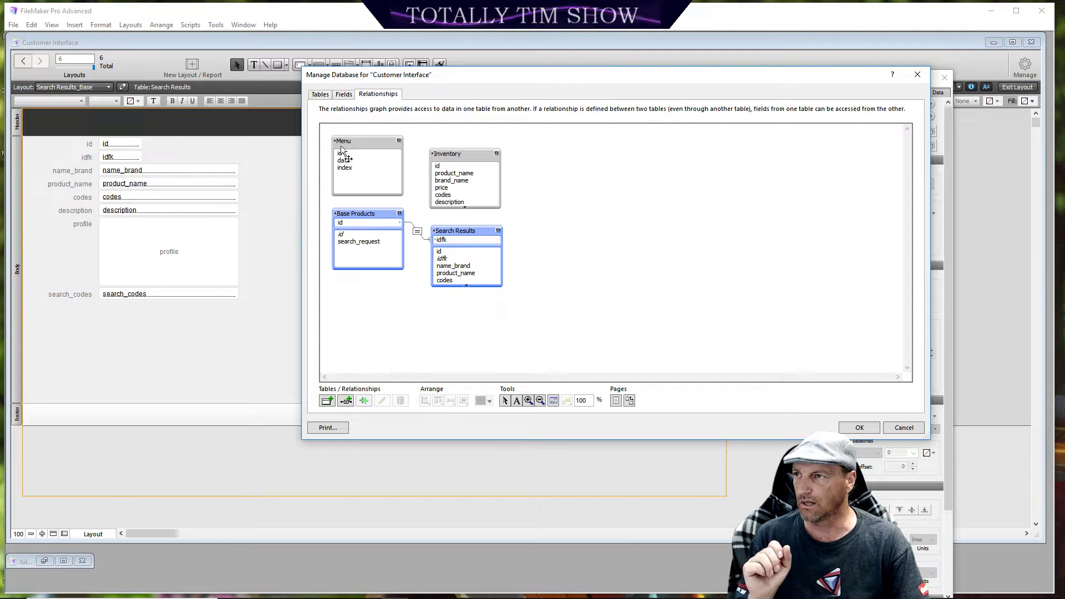
left_click(342, 95)
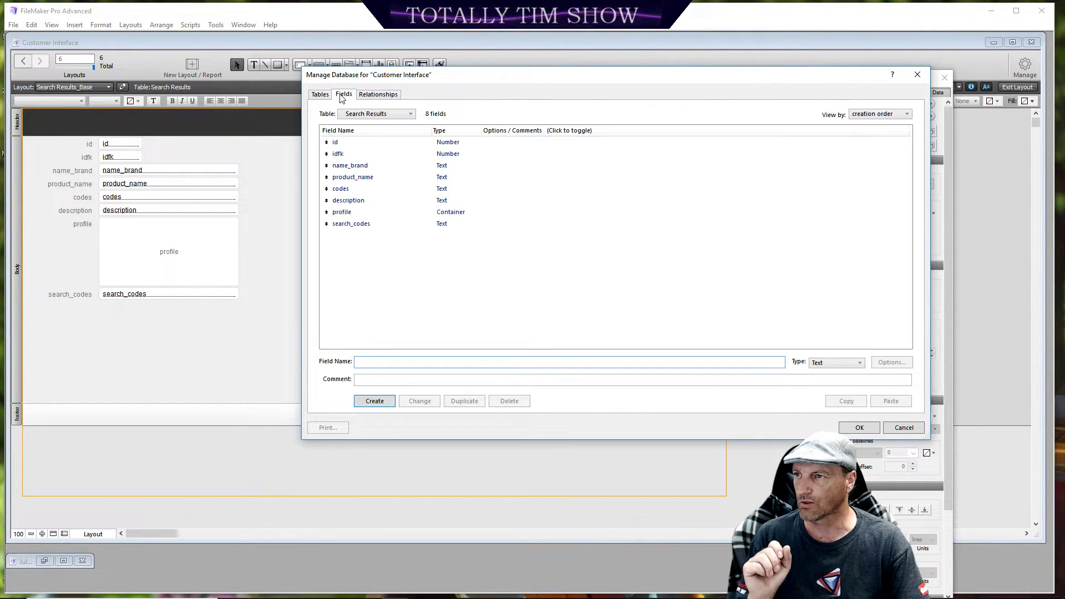
double_click(446, 144)
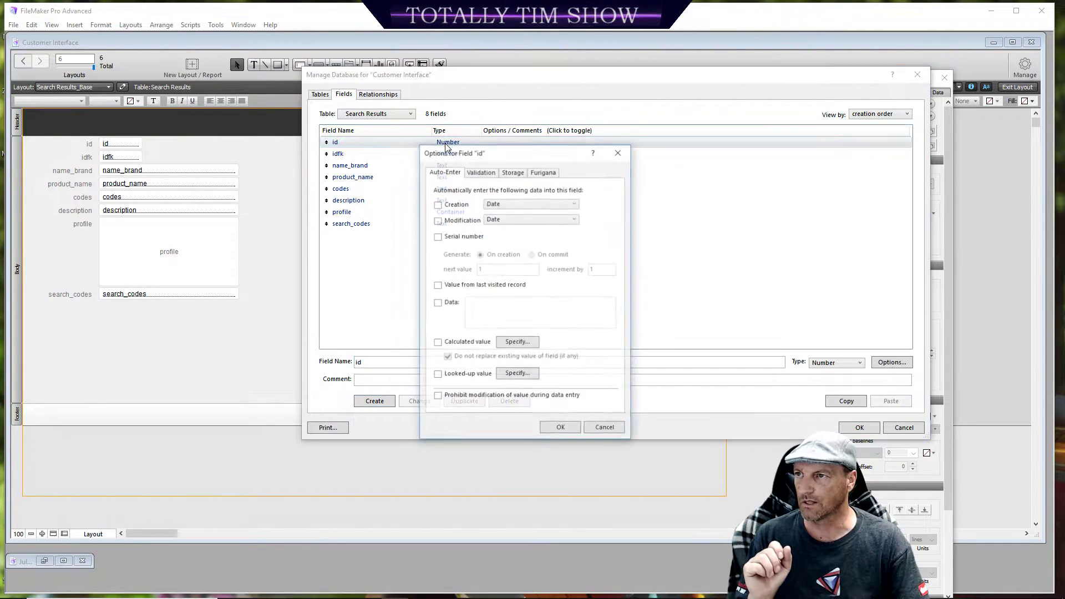
left_click(439, 237)
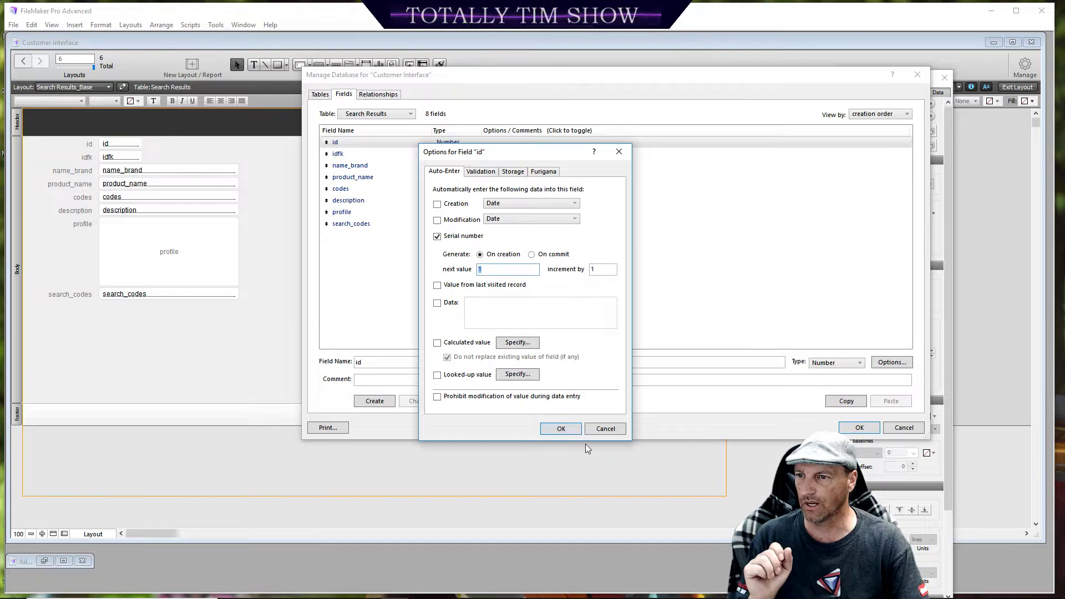
left_click(576, 430)
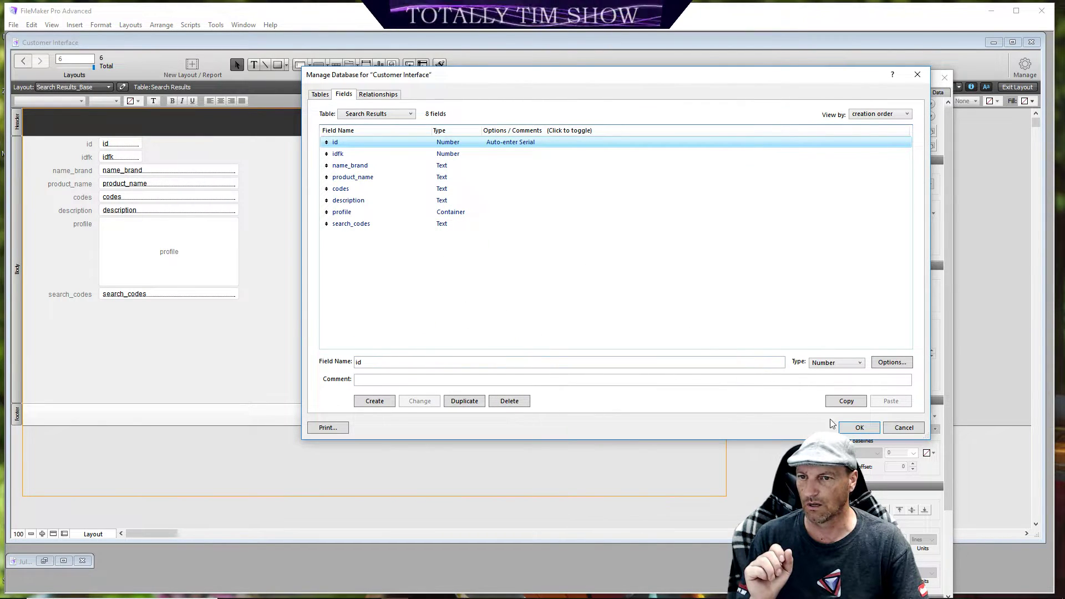
left_click(858, 427)
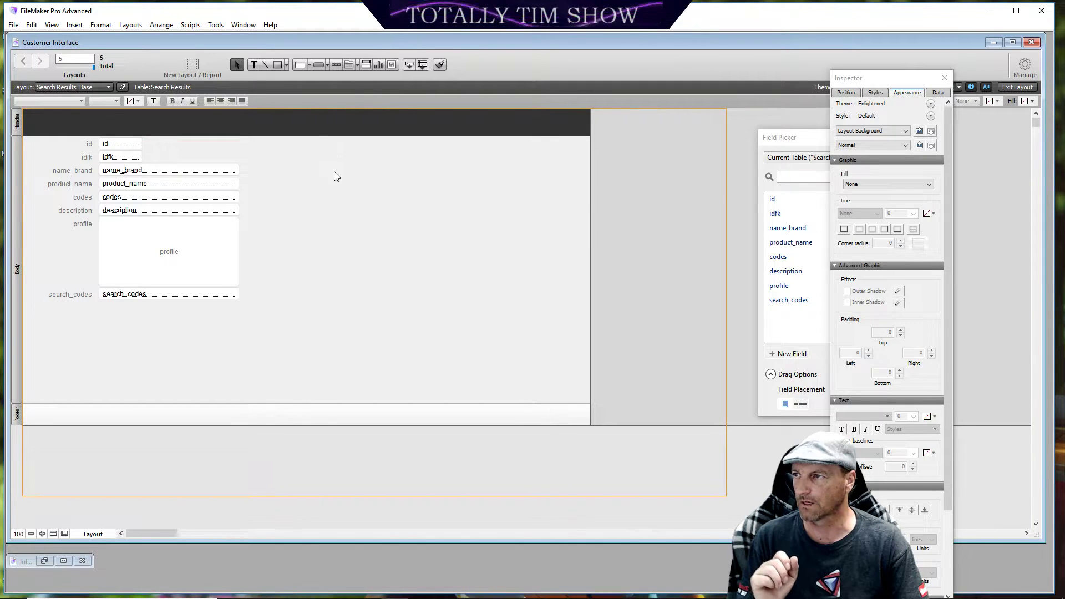
Step: Leave layout editing and create another record in Search Results_Base
left_click(944, 77)
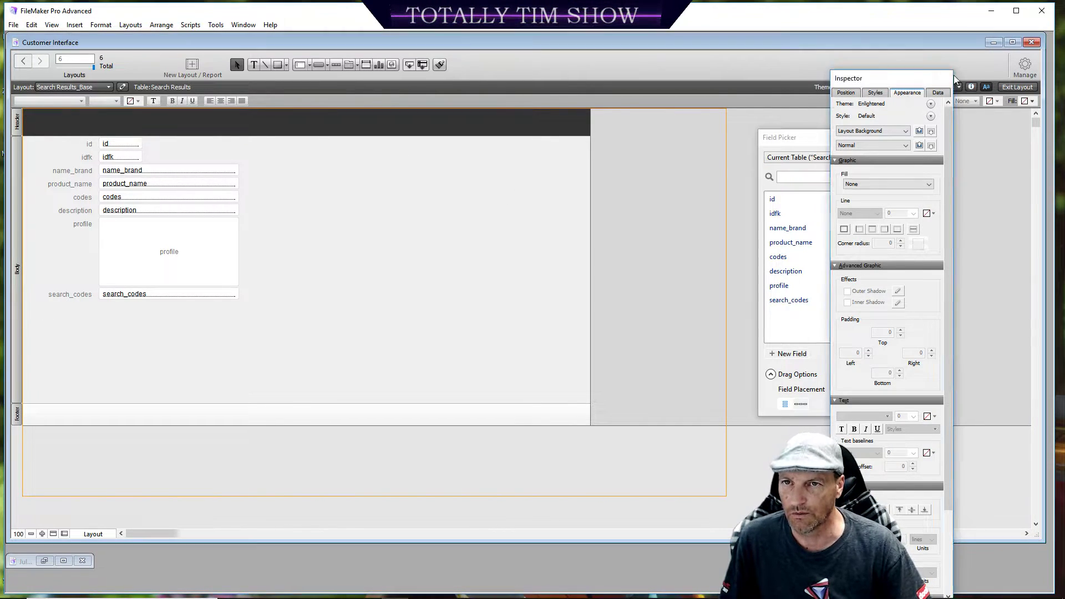
left_click(1016, 88)
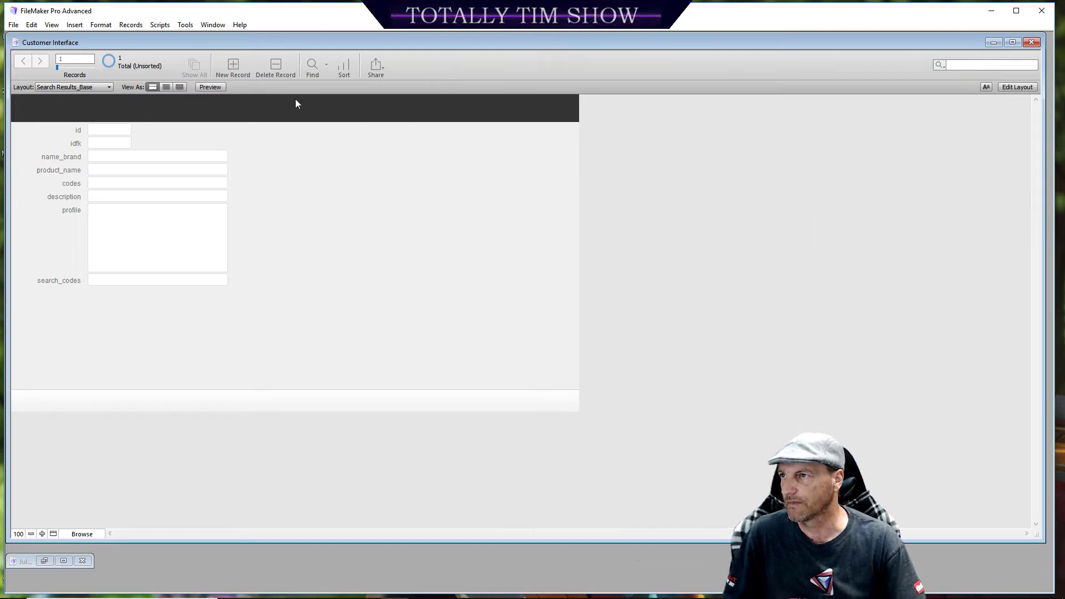
left_click(232, 69)
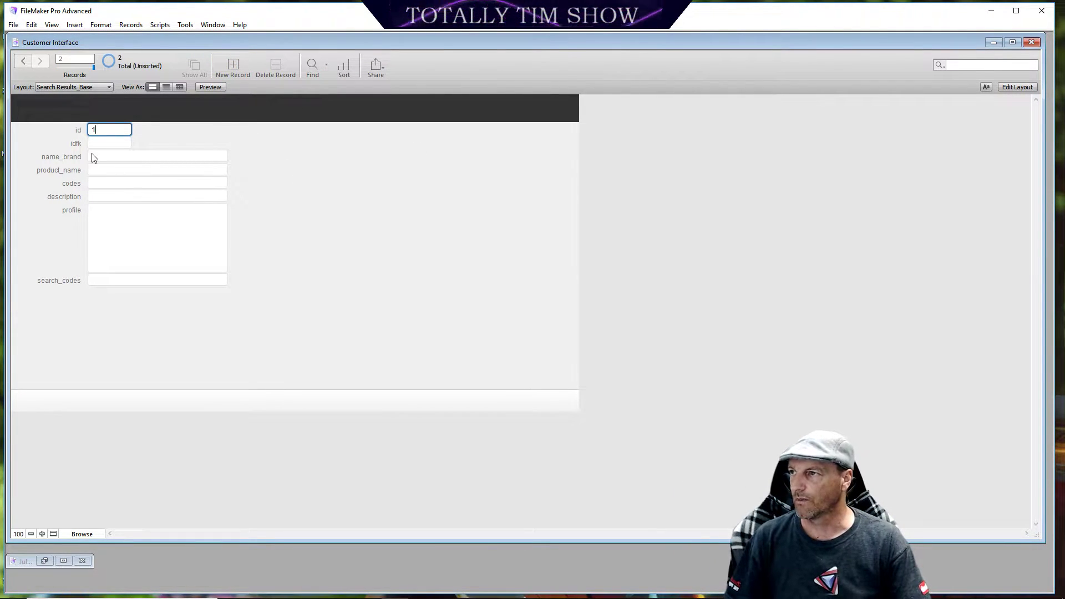
Step: Fill in the record's name_brand with the person's full name and its product_name with Navel Oranges
left_click(111, 160)
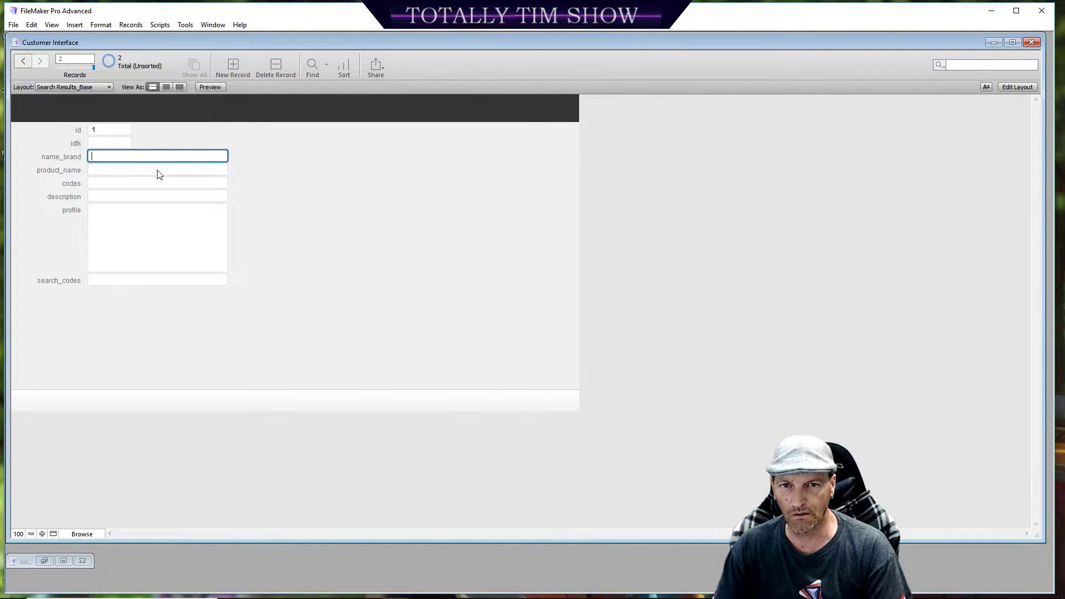
type("rthor")
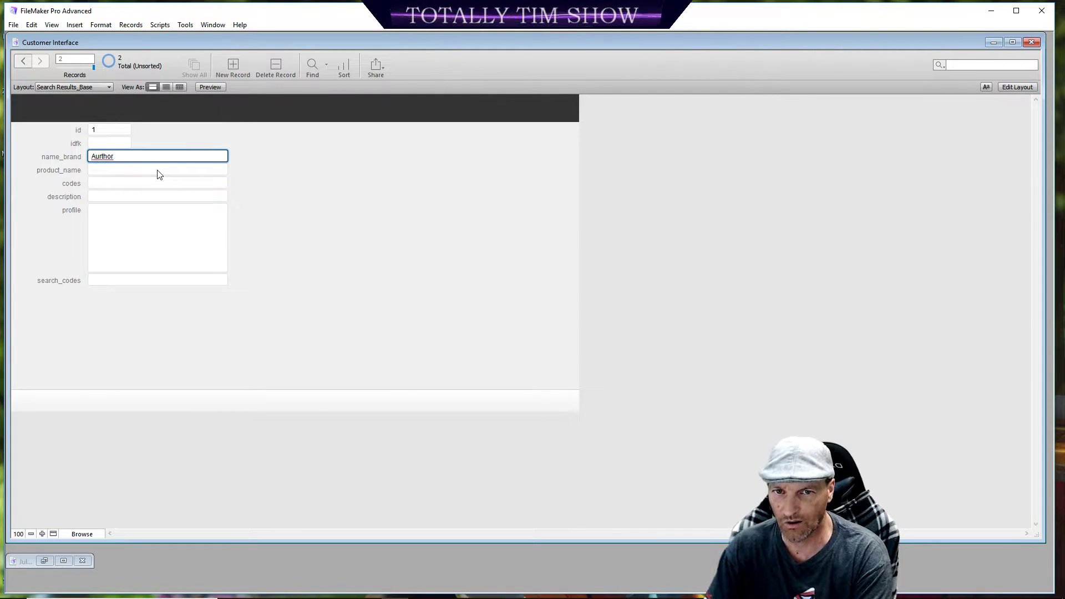
key("BackSpace")
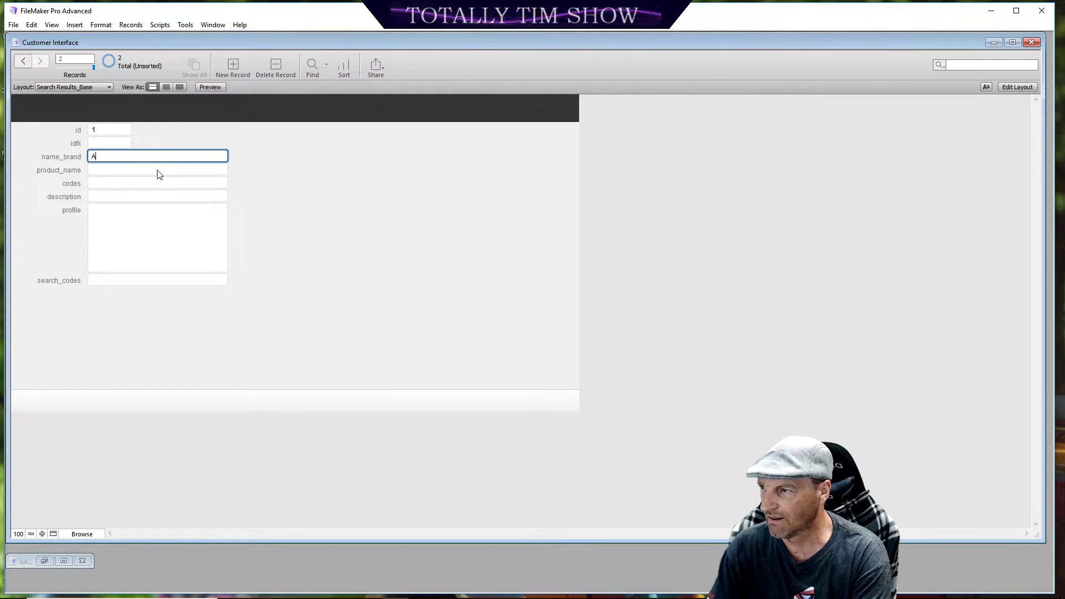
type("rthur Morgen")
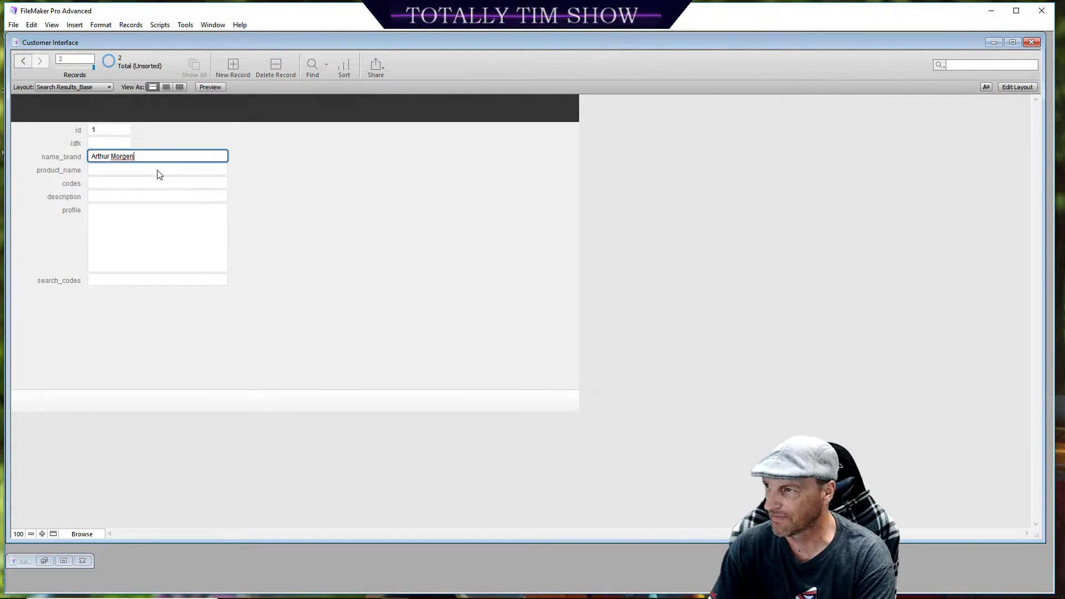
left_click(131, 171)
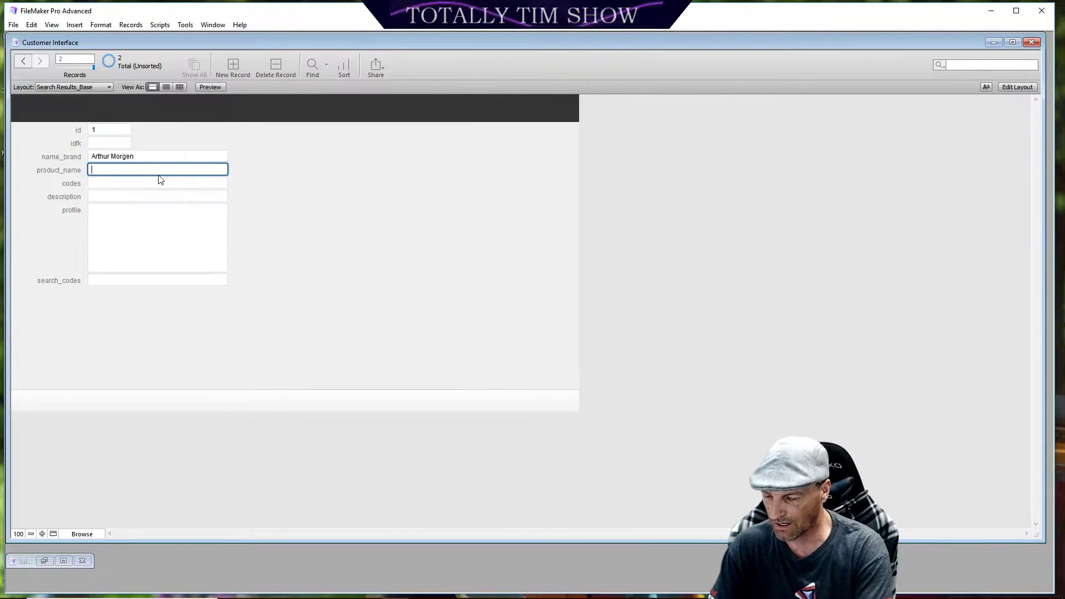
type("Navel Oranges")
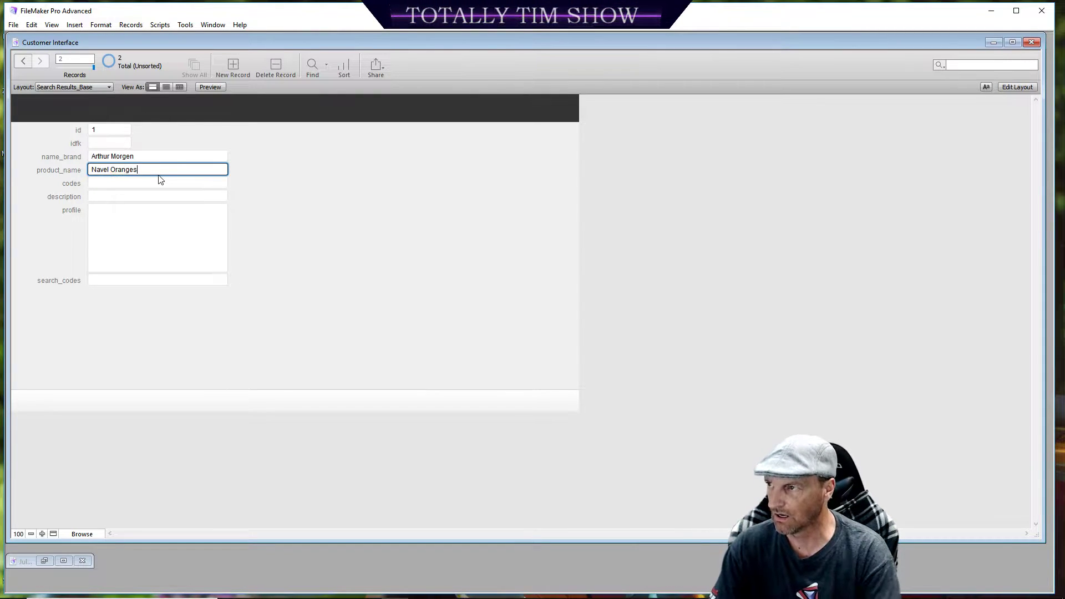
Step: Insert the Liquid 5 picture from the Test Search folder into the record's profile container
left_click(123, 183)
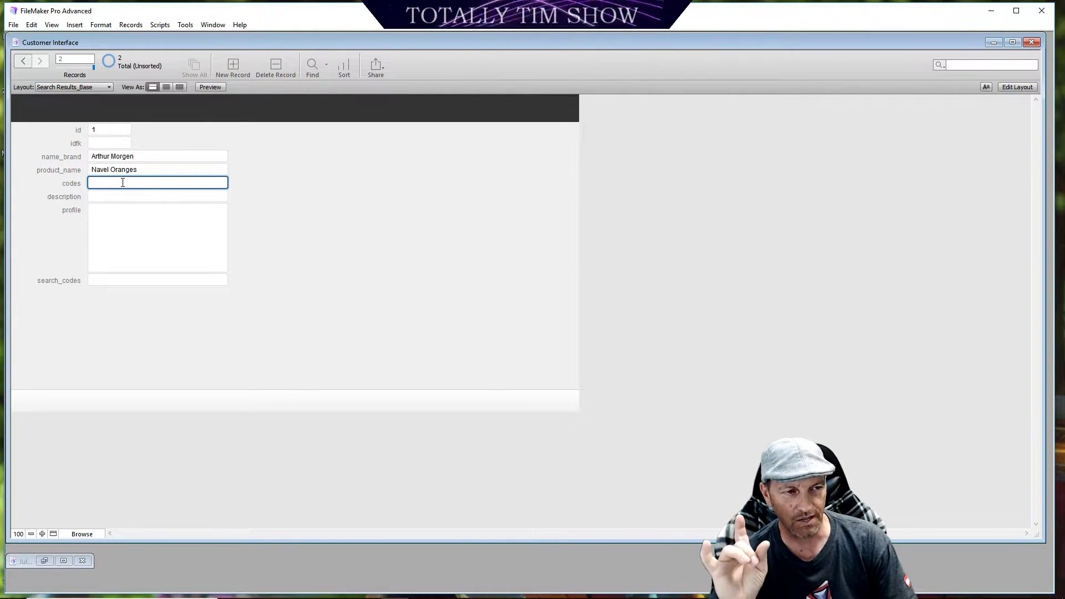
left_click(117, 197)
left_click(142, 239)
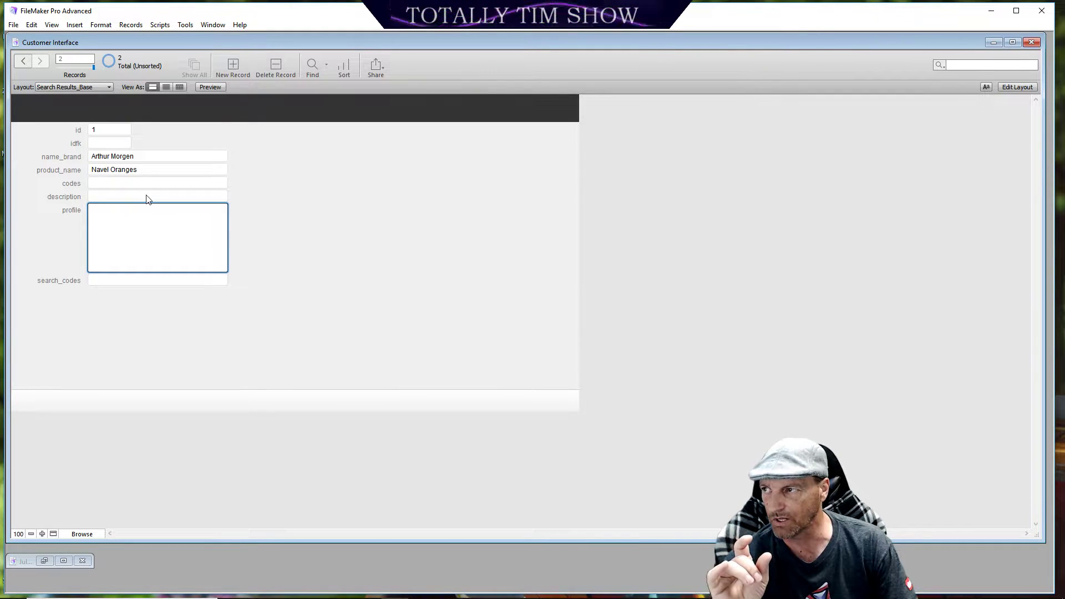
right_click(154, 225)
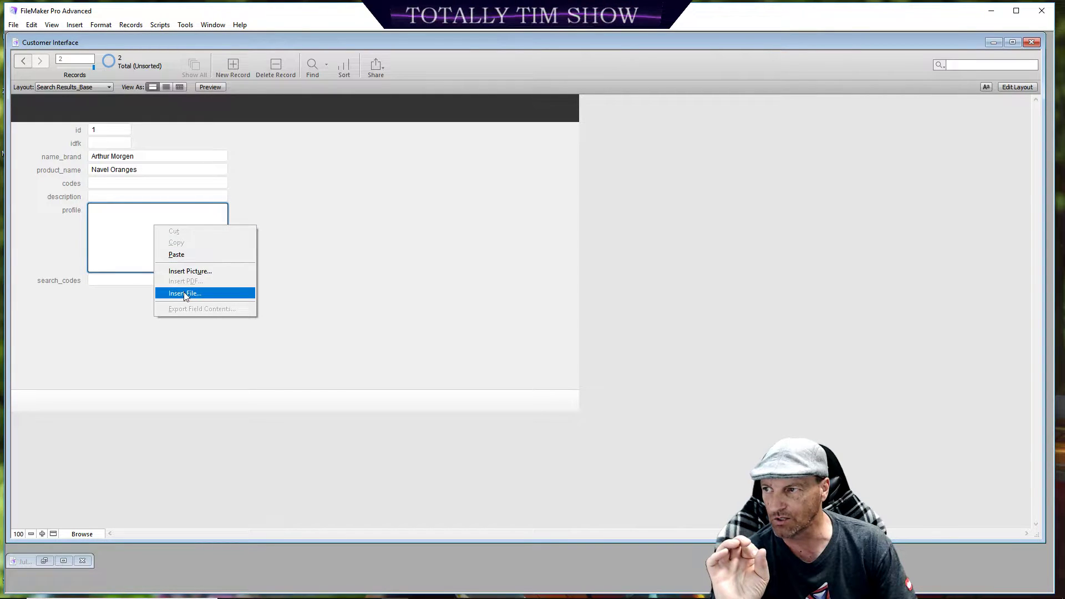
left_click(184, 271)
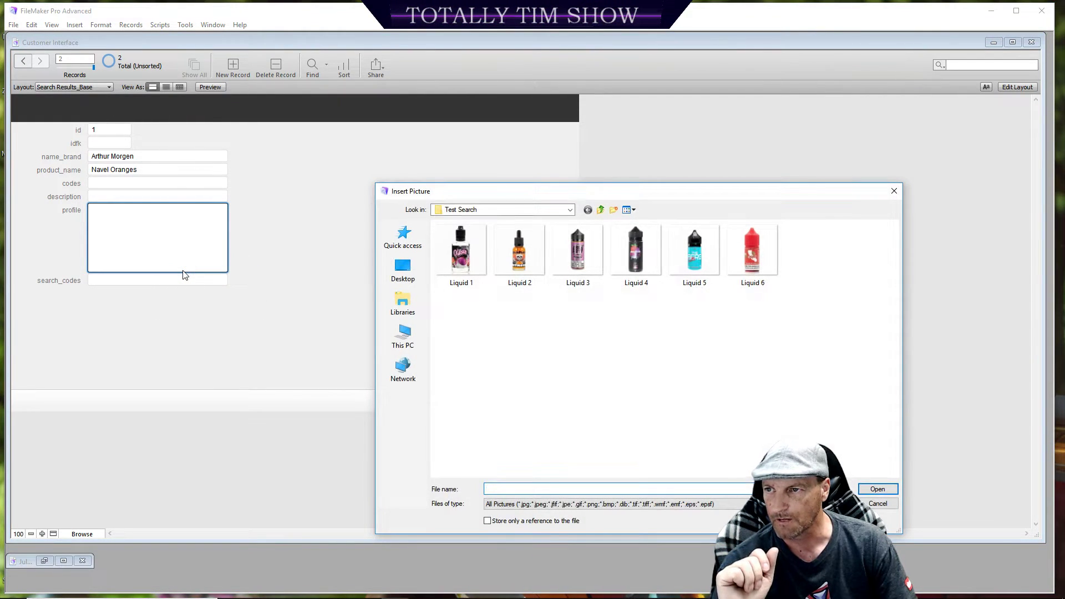
left_click(689, 261)
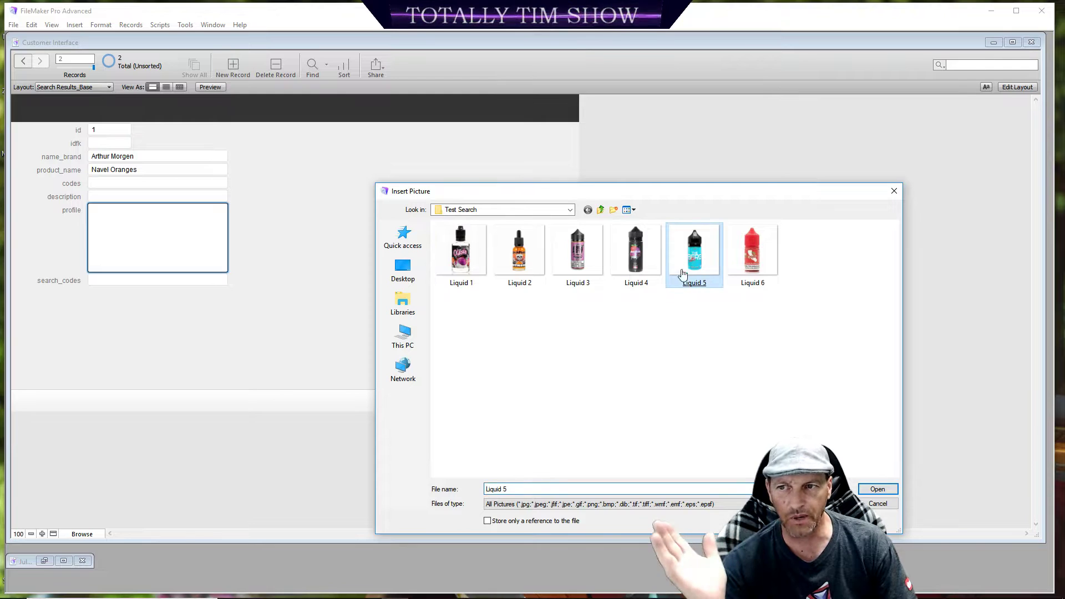
left_click(868, 488)
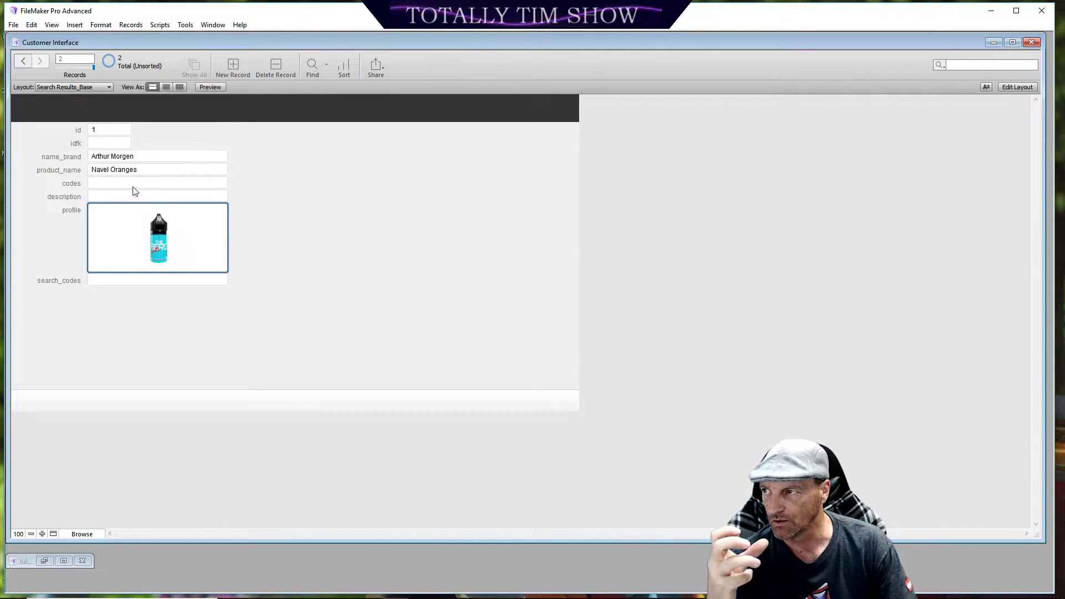
Step: Enter the Navel Oranges record's description as "The most awesome citrus flavored oranges in the world and tasty too!" and commit it
left_click(112, 199)
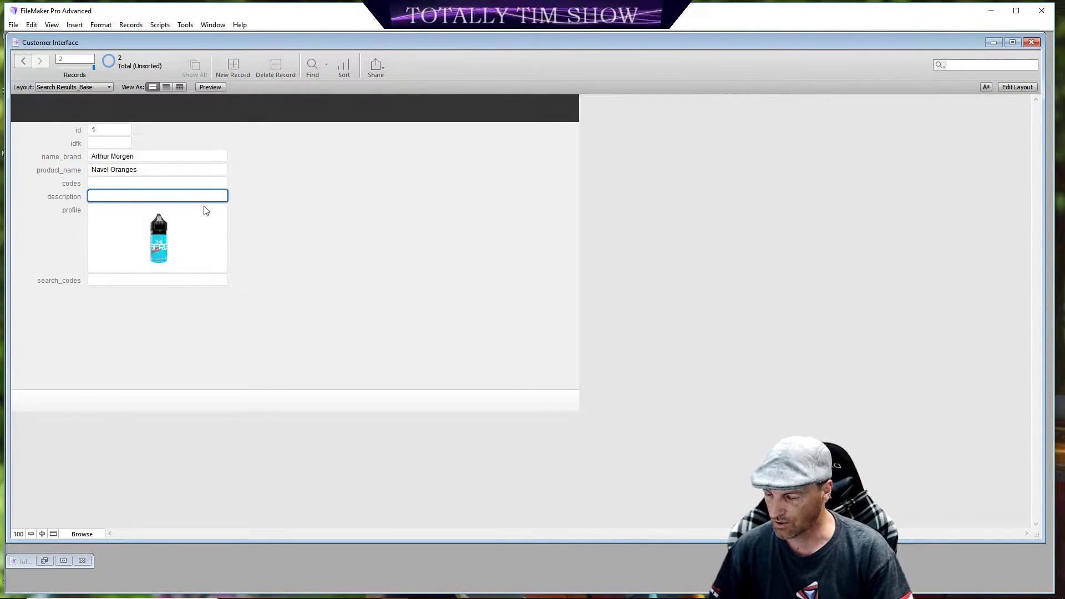
type("The most")
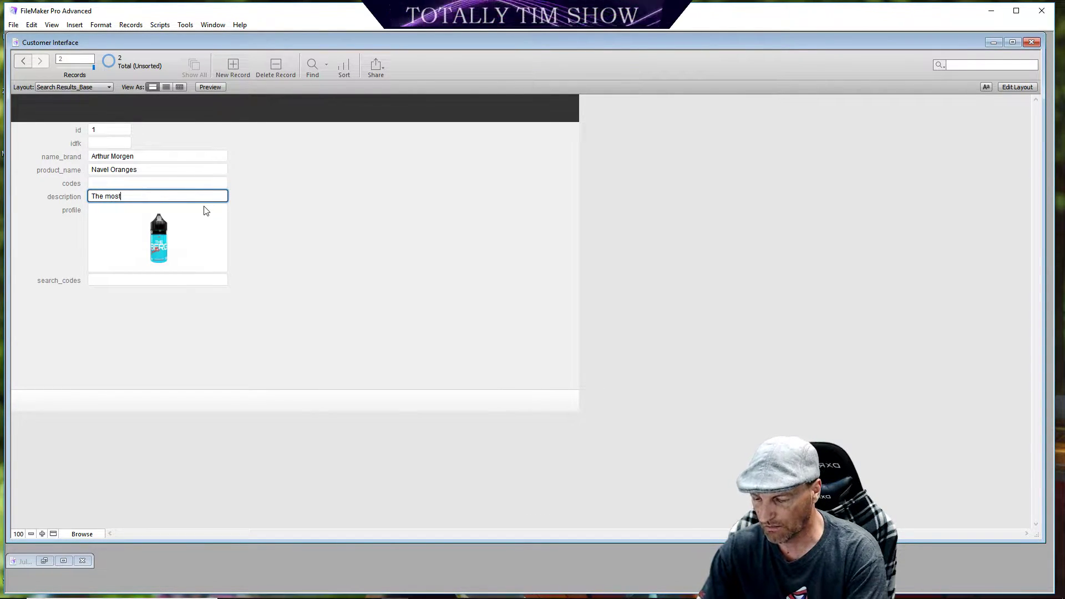
type(" awesome ")
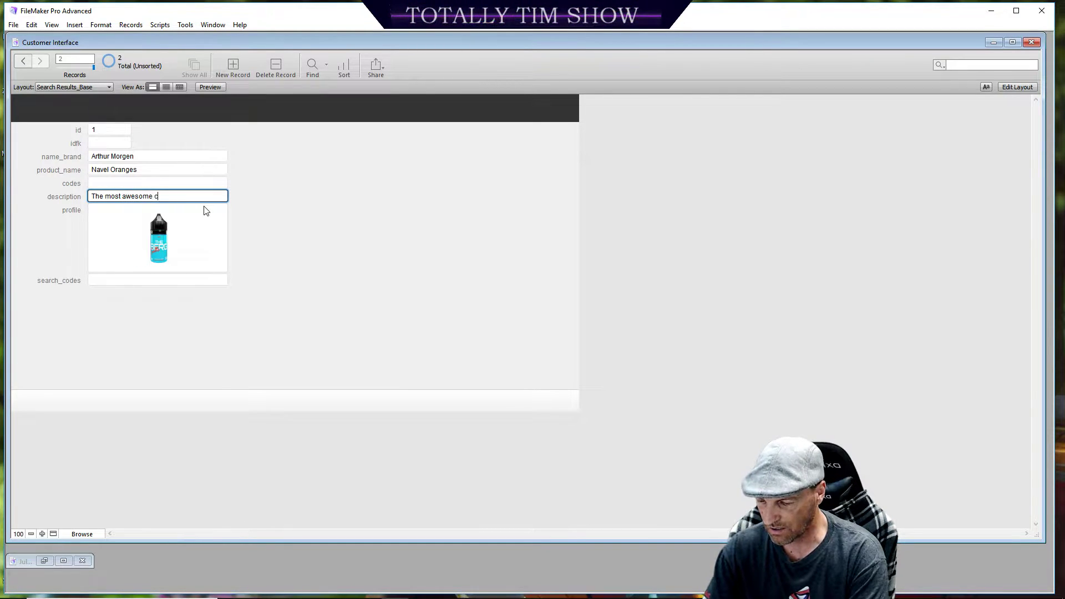
type("citrus flavored")
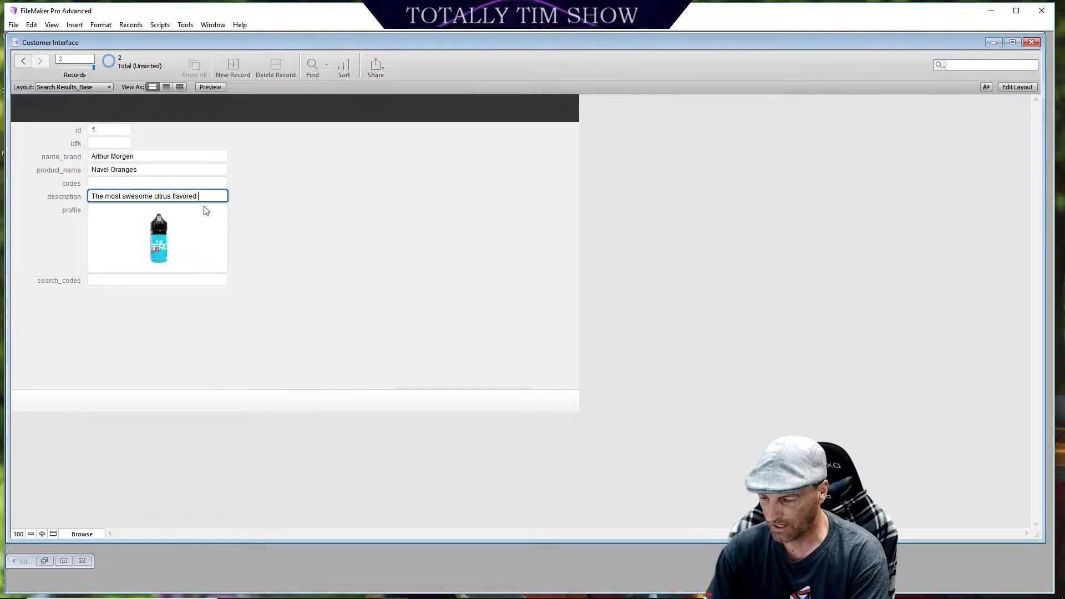
type(" oranges in the wor")
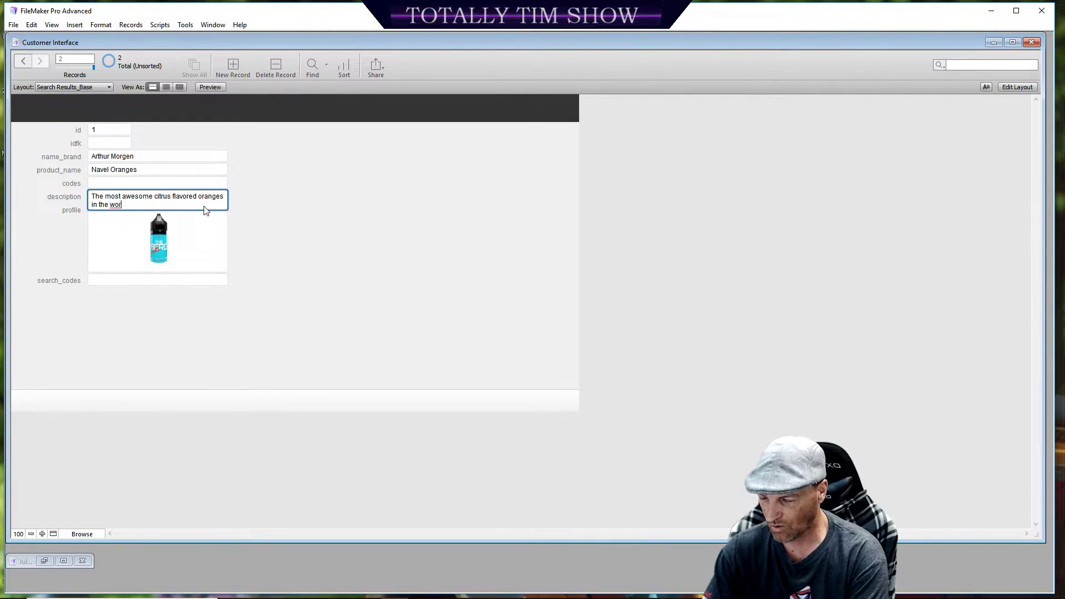
type("ld and")
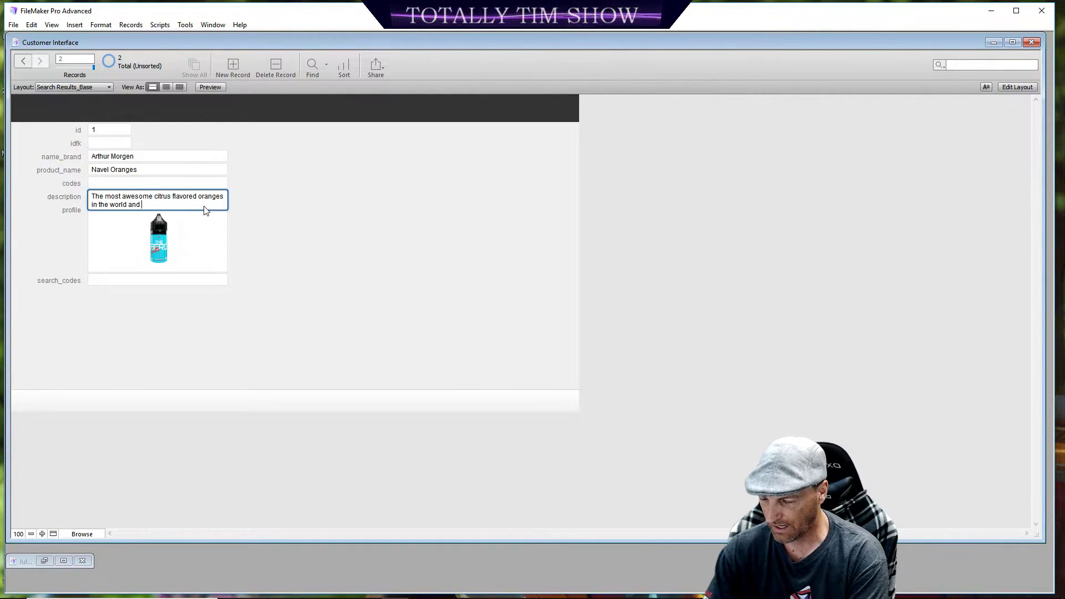
type(" tasty too!")
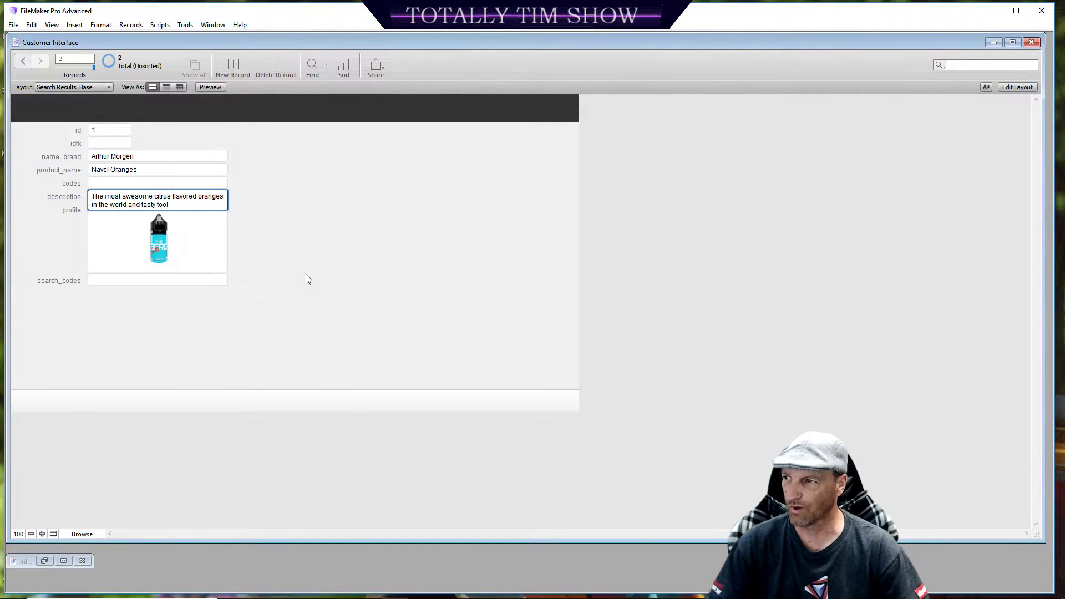
left_click(311, 281)
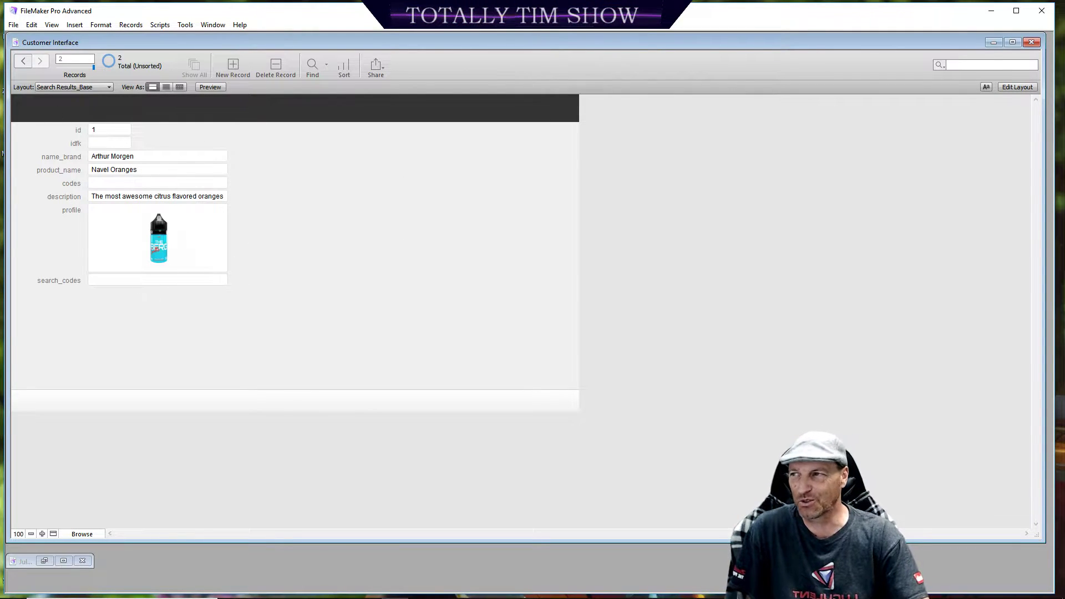
Step: Switch to the Search Results layout and look over how its records are displayed
left_click(110, 87)
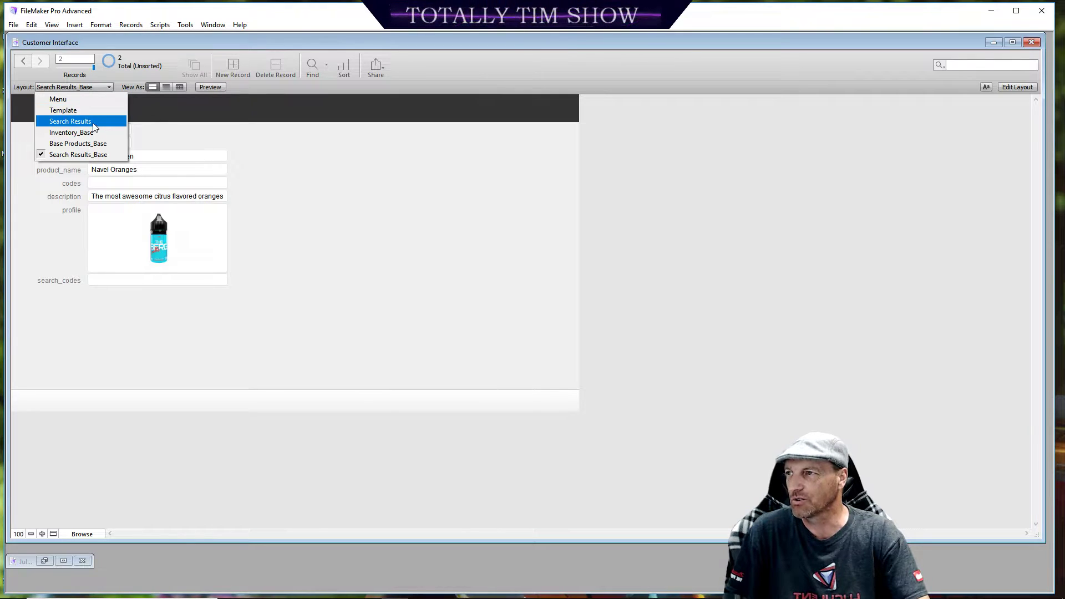
left_click(71, 120)
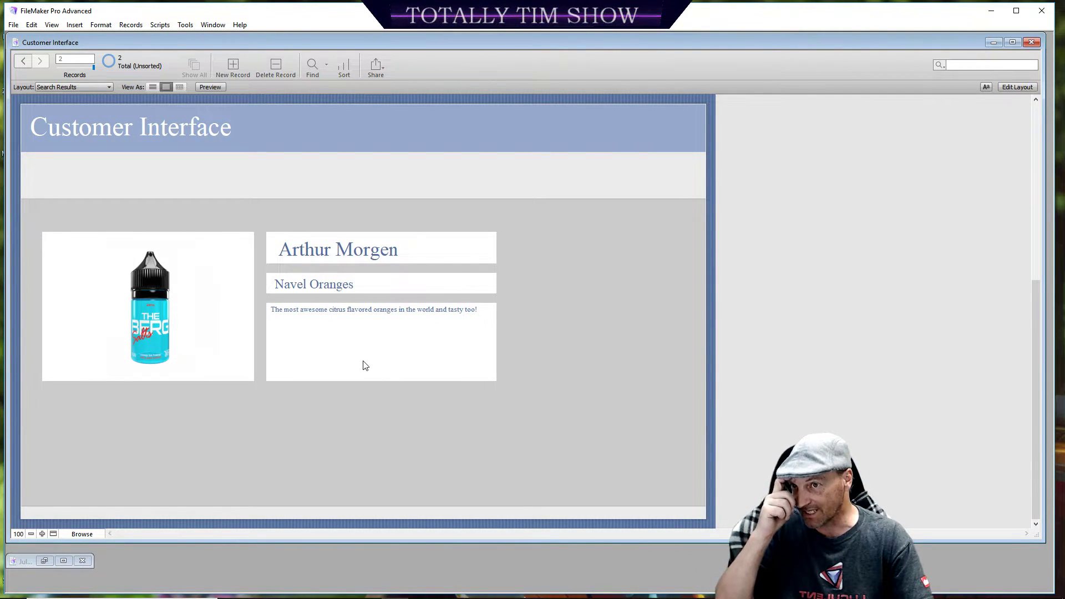
scroll(381, 202, "up", 1)
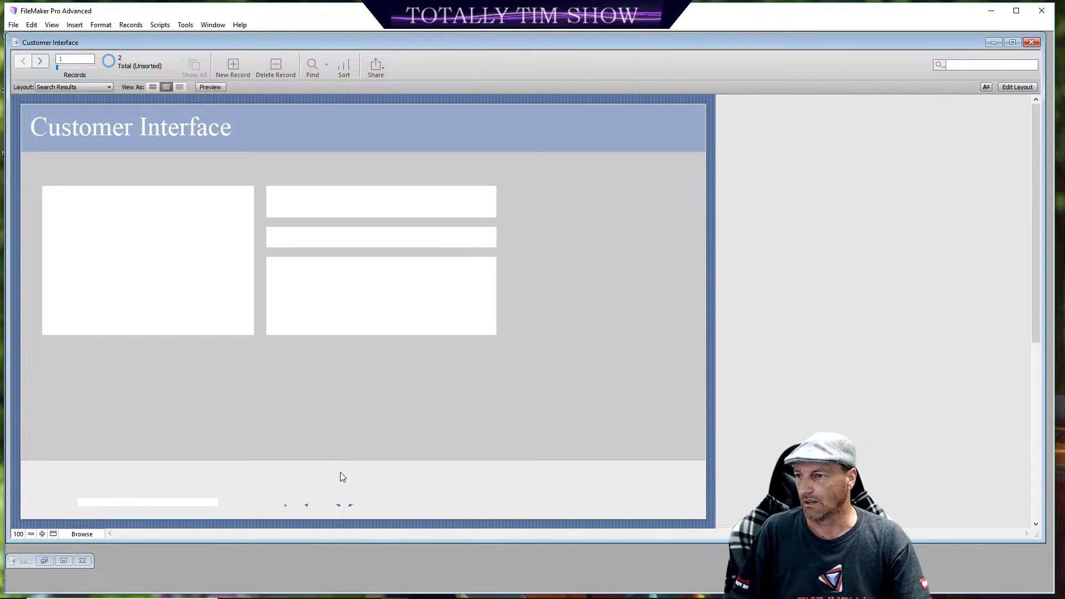
scroll(343, 477, "down", 1)
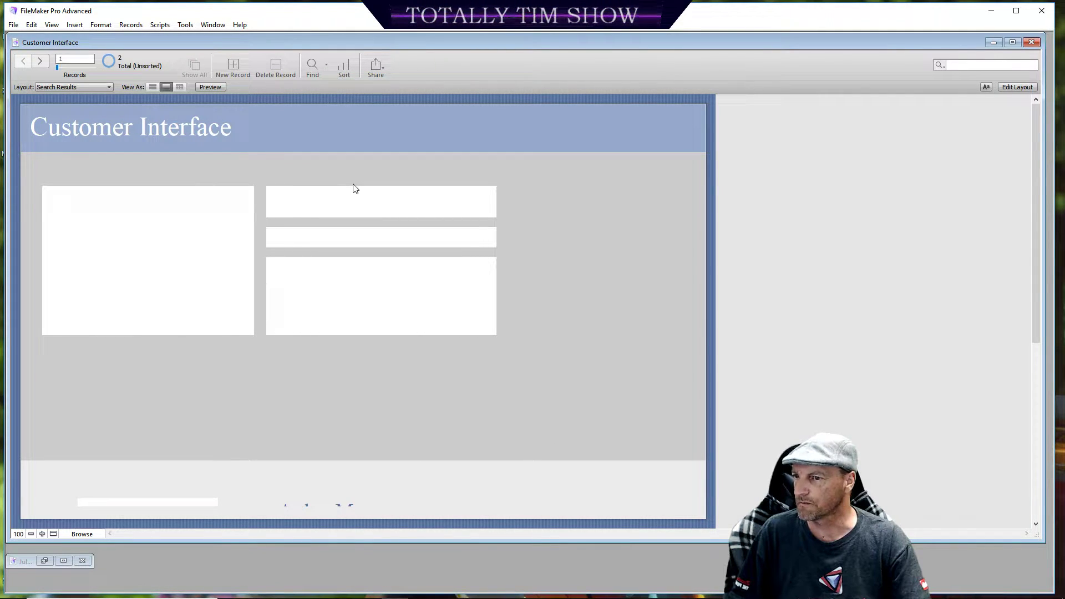
Step: Return to the Search Results_Base layout and give the blank first record the id 1.1 and the name_brand Dirty Dishwater
left_click(108, 86)
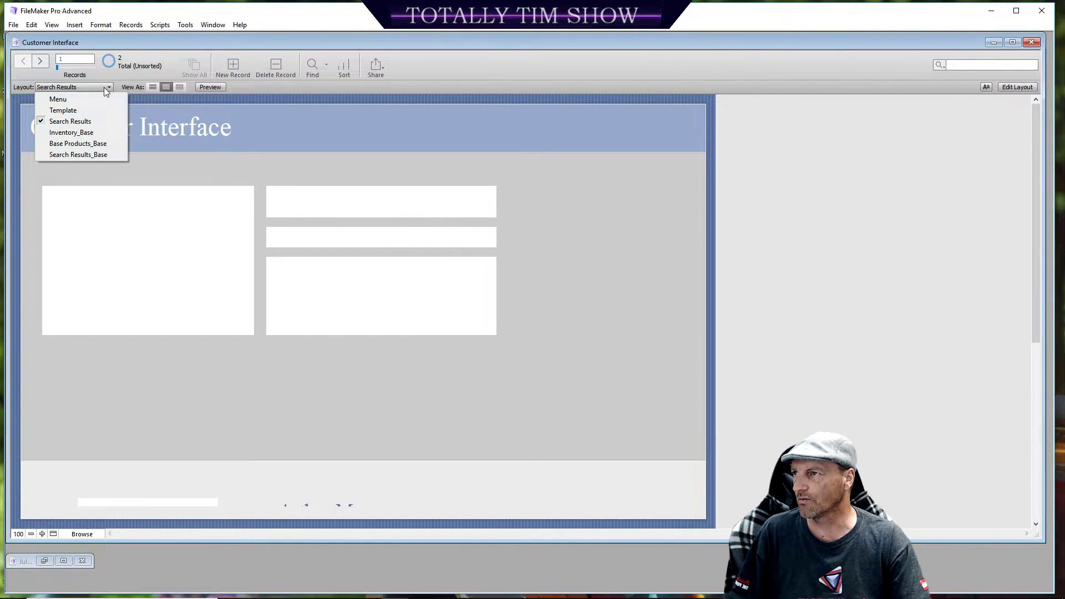
left_click(81, 154)
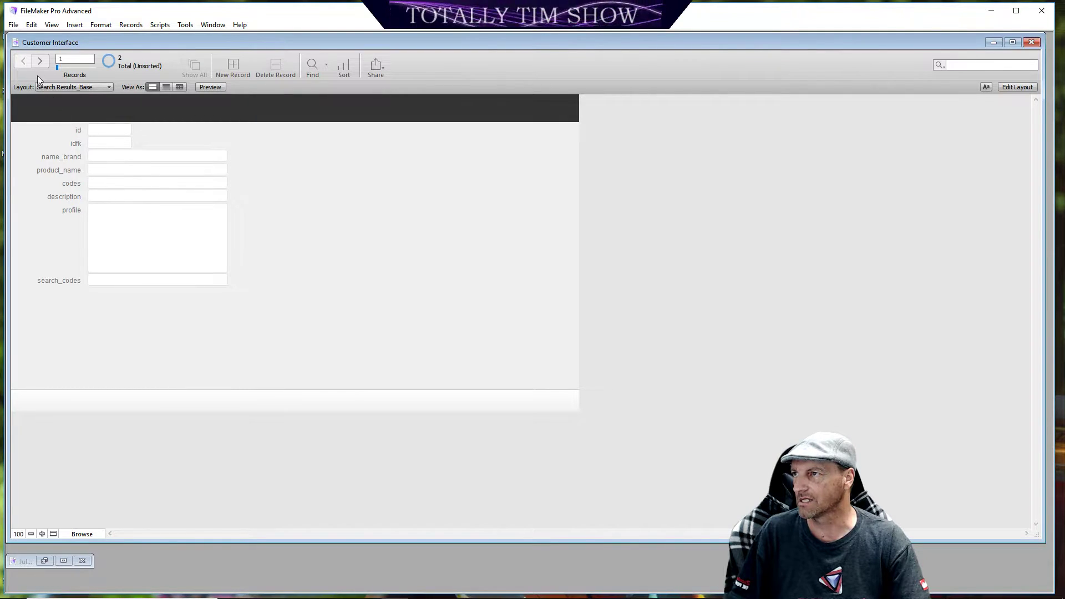
left_click(109, 133)
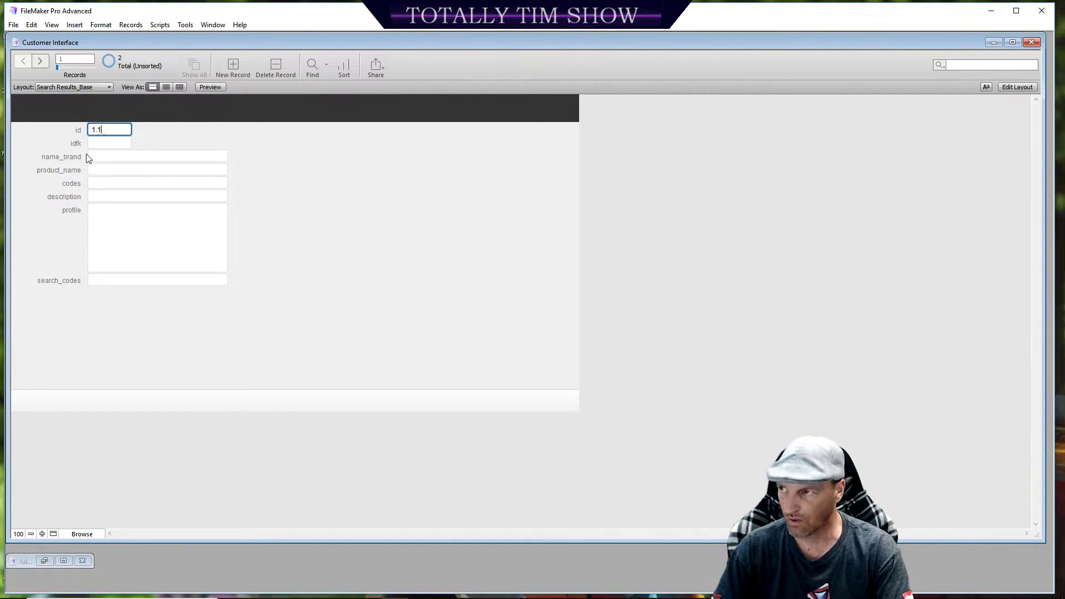
left_click(107, 157)
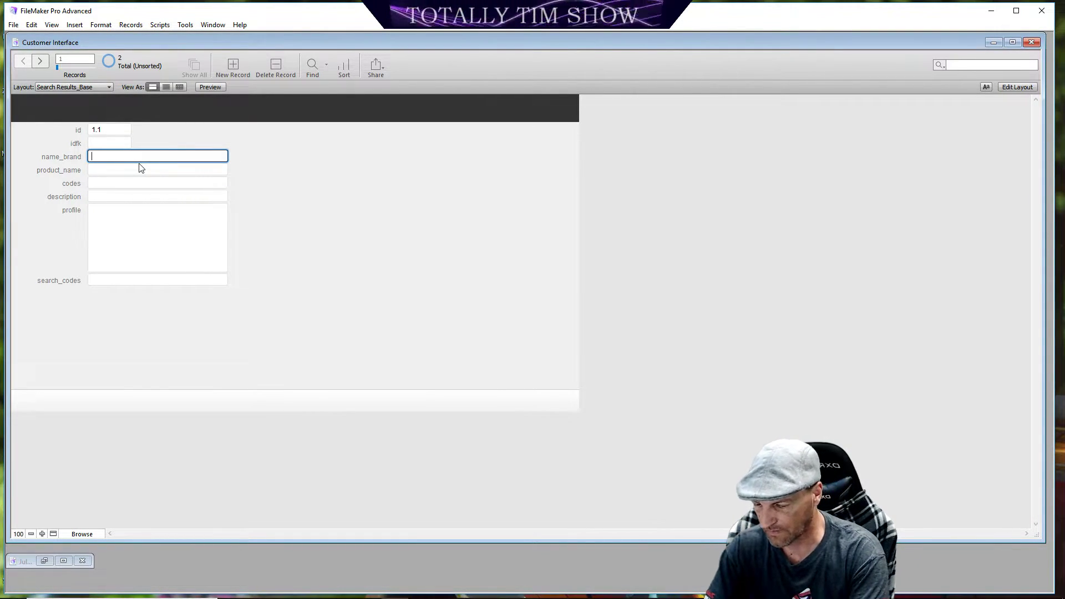
type("Dirty")
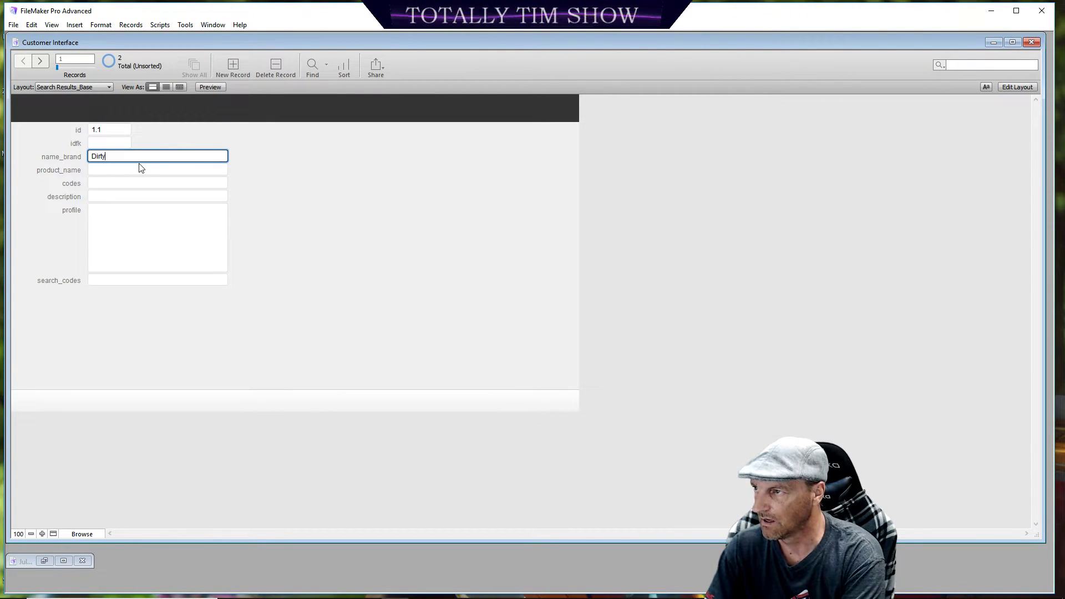
type(" Dish")
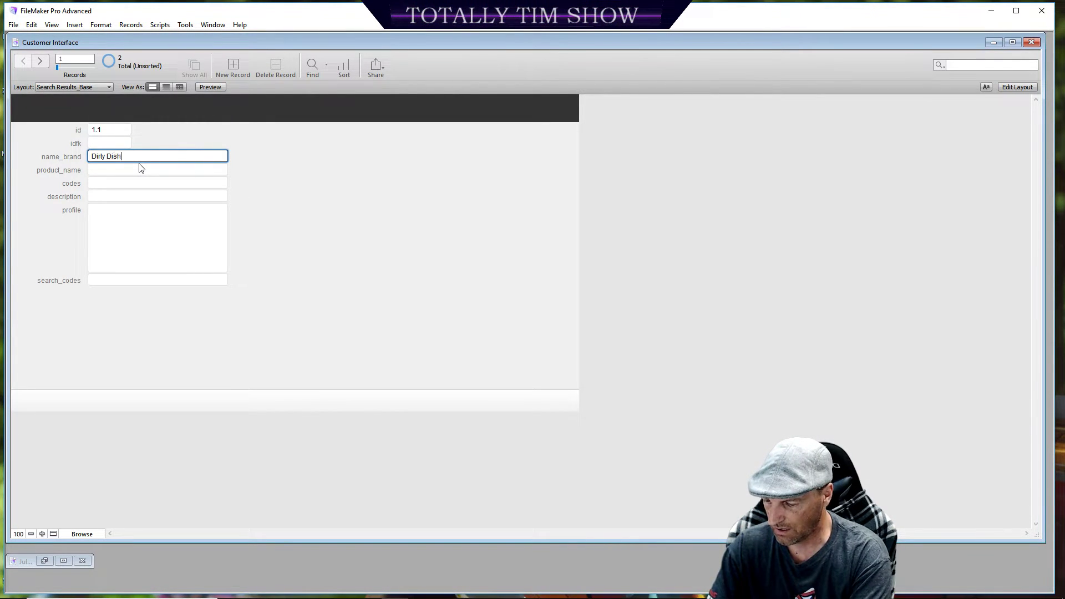
type("water")
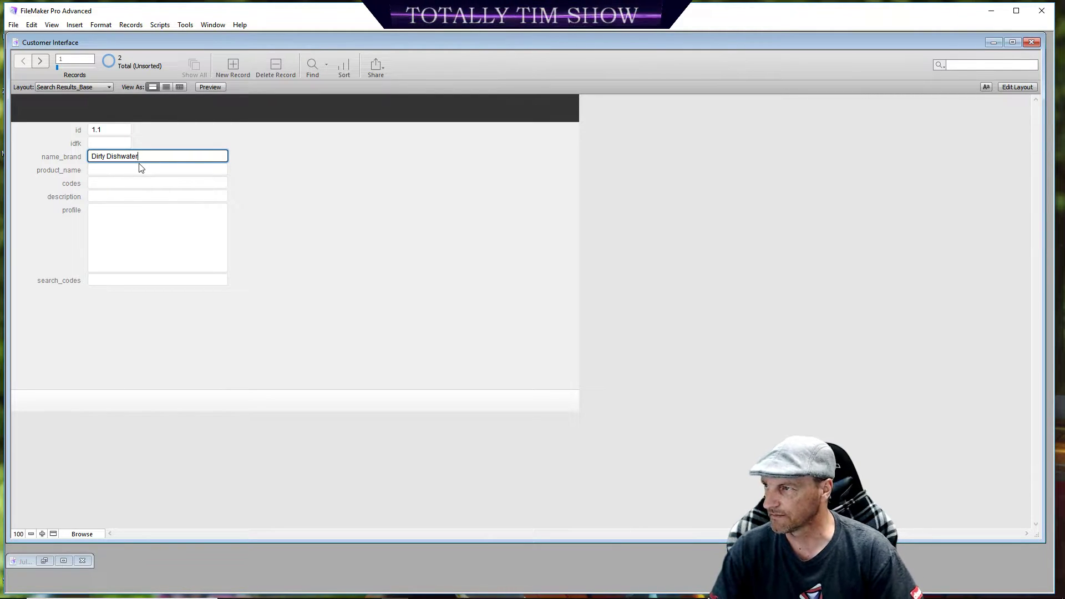
Step: Set the product_name of the Dirty Dishwater record to Bottled Drinking Water
left_click(122, 170)
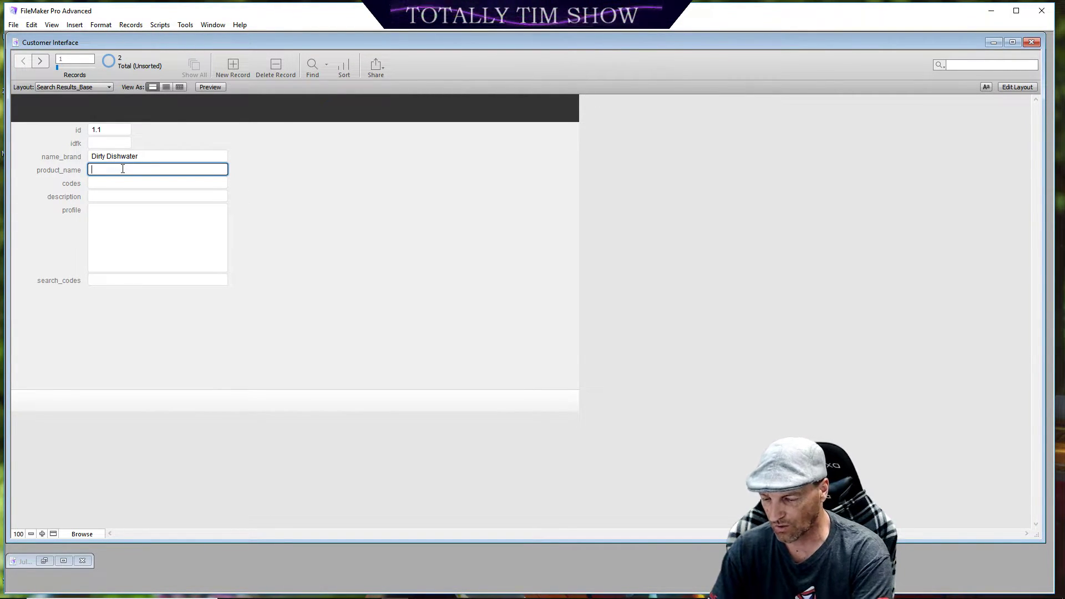
type("Bottle")
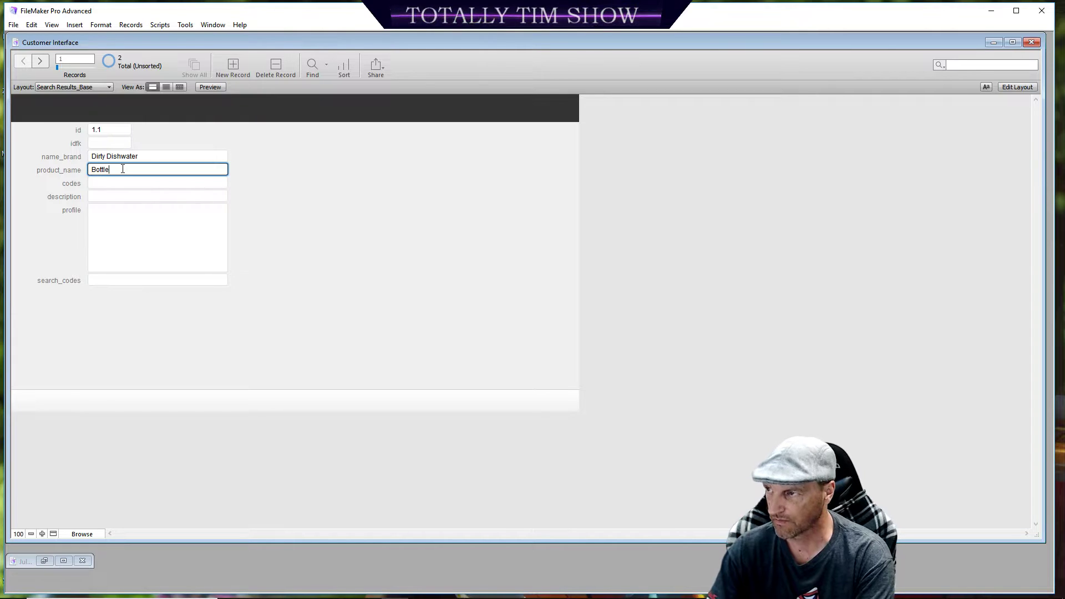
type("d Dr")
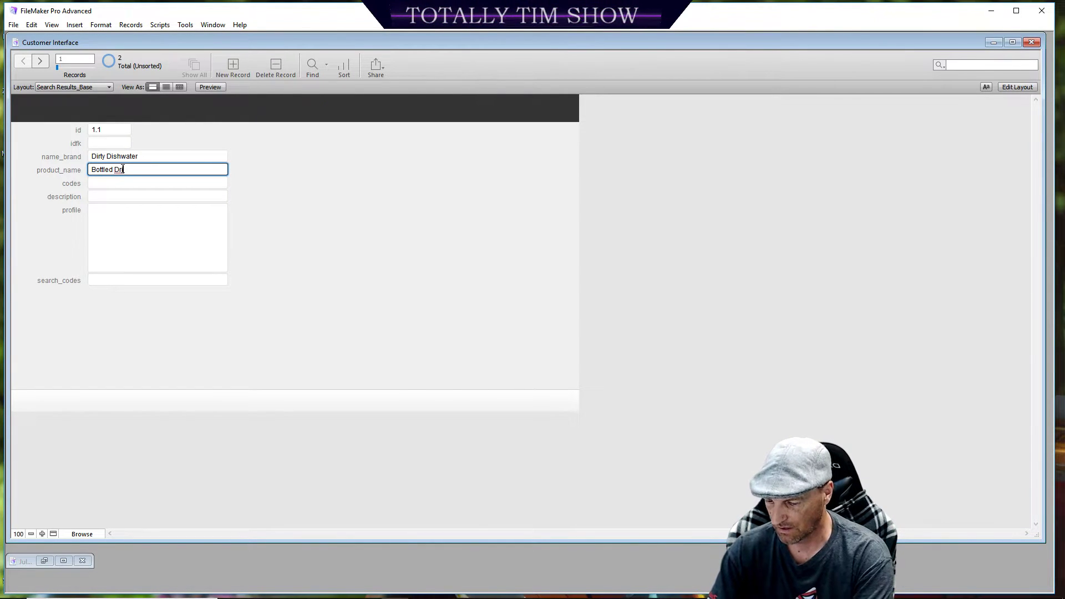
type("inking ")
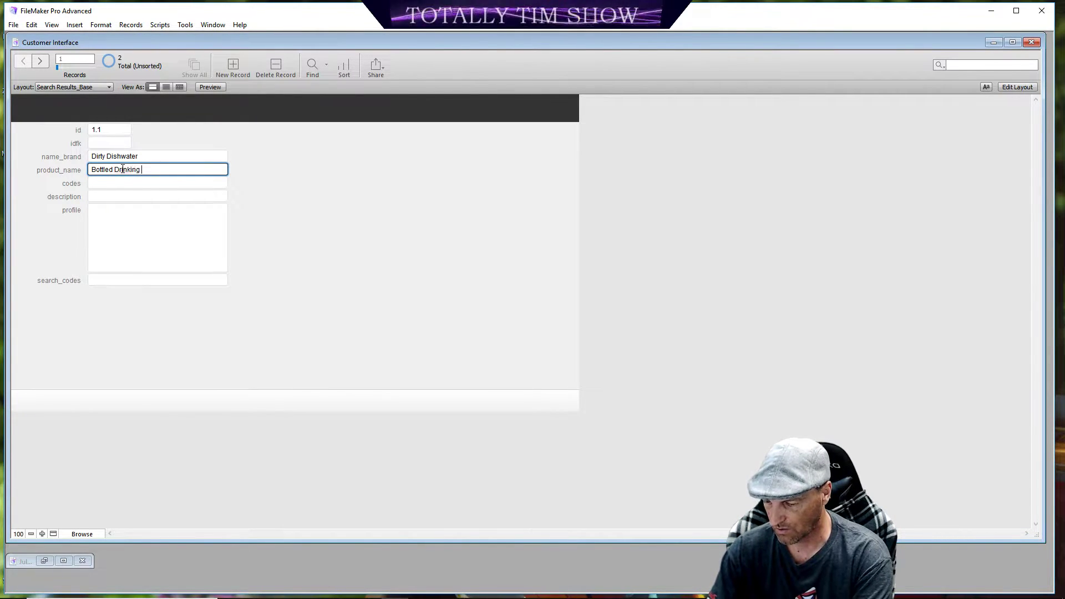
type("Water")
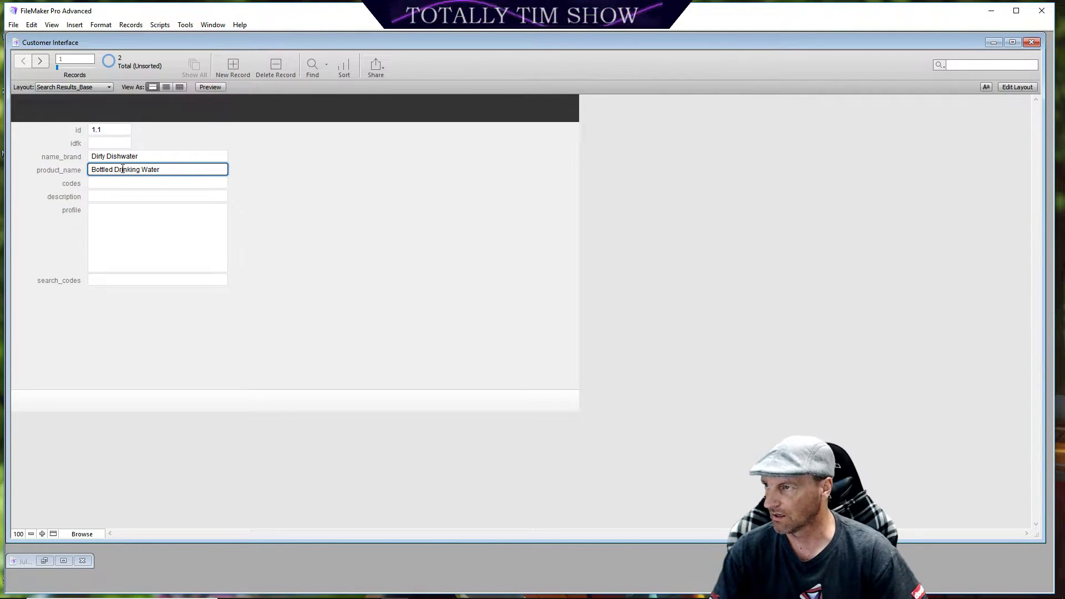
Step: Enter "Clear and tasty water from the kitchen sink!" as the Dirty Dishwater record's description
left_click(111, 195)
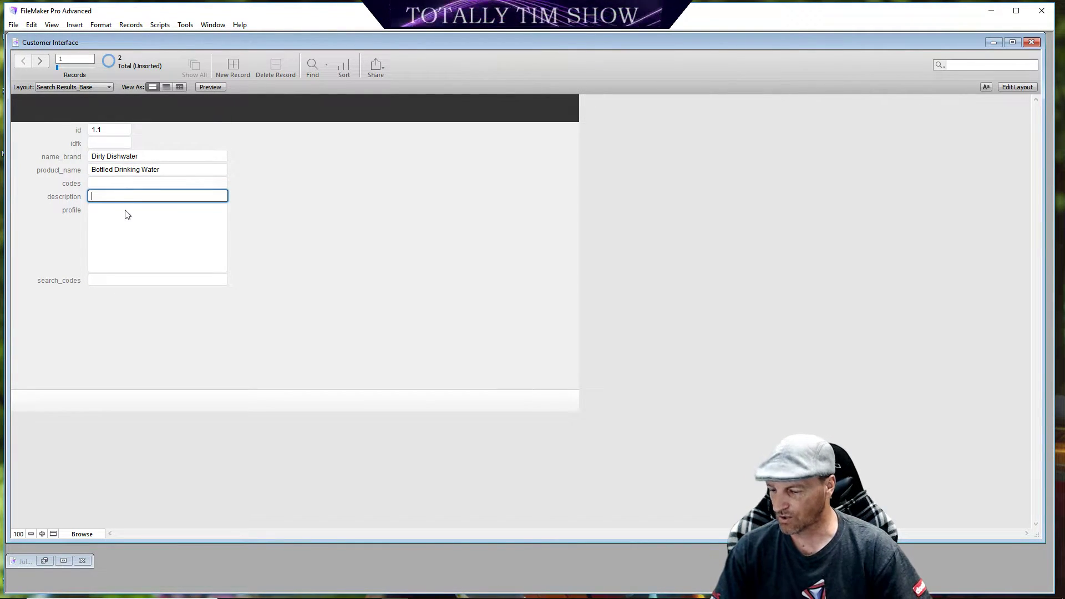
type("Clea")
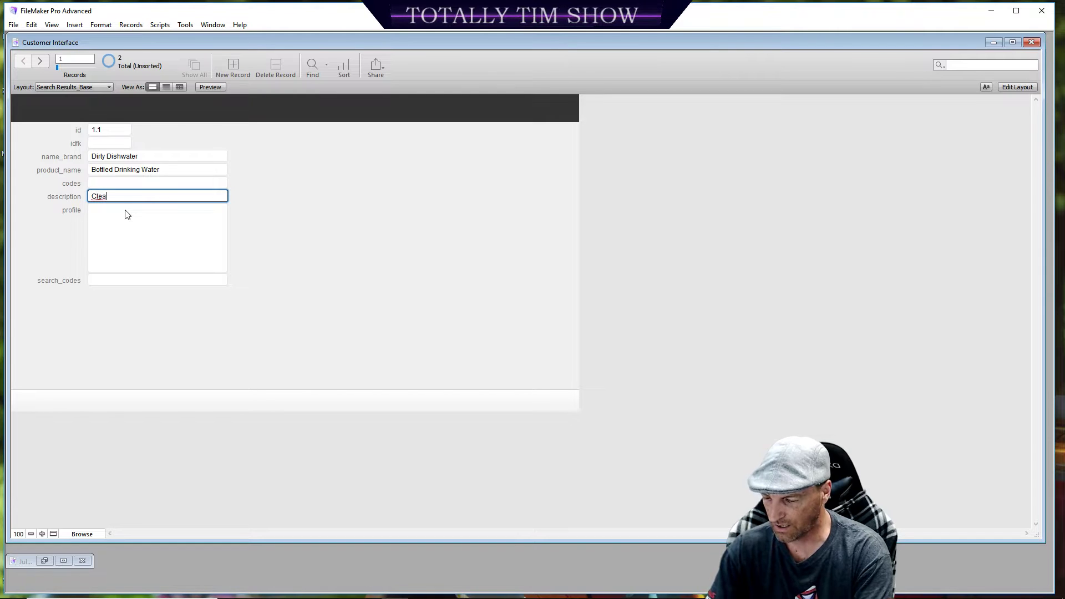
type("r and tasty water from the ")
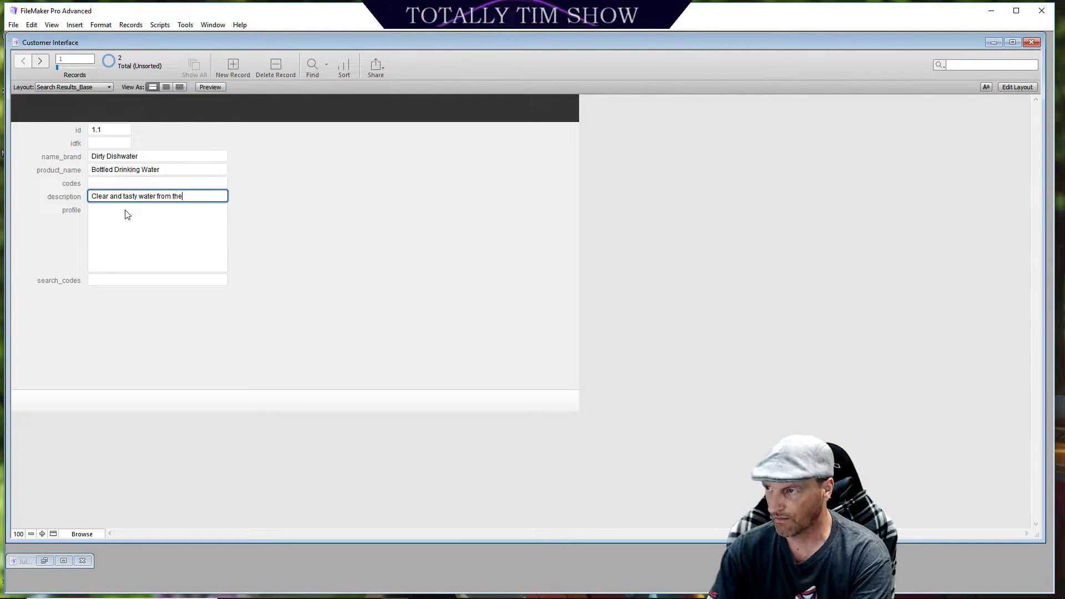
type("kitchen sink!")
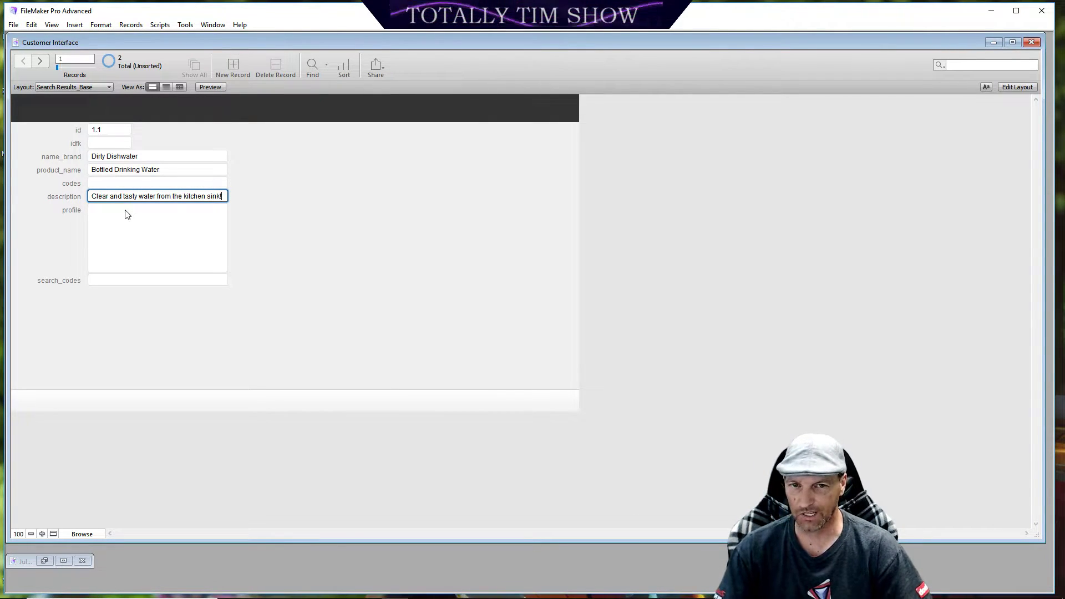
Step: Start inserting a picture into the Dirty Dishwater record's profile field and browse to the Pictures folder on New Volume (E:)
left_click(162, 241)
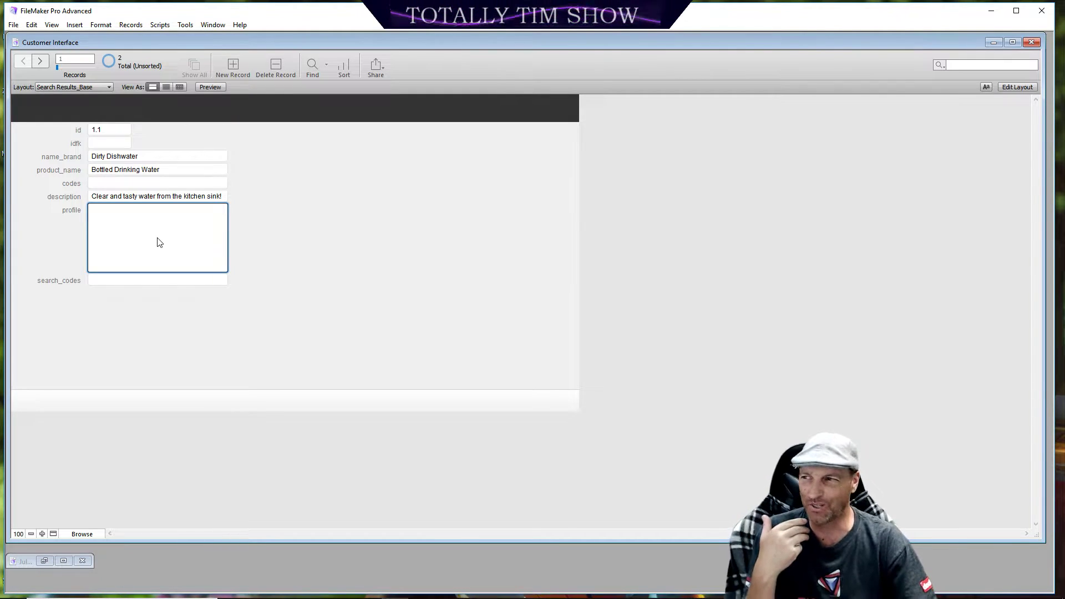
right_click(158, 238)
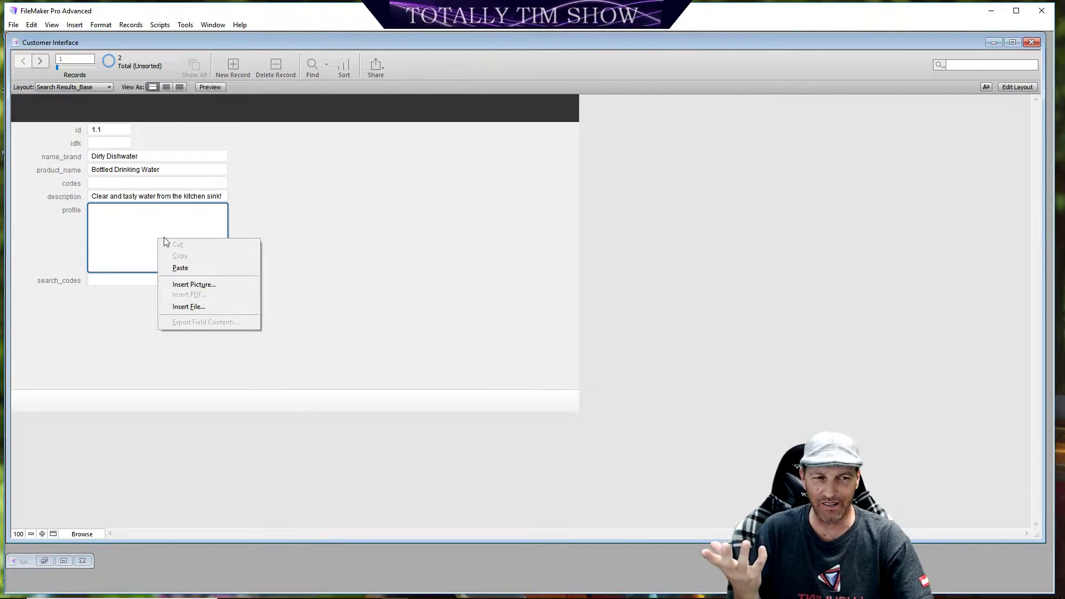
left_click(201, 284)
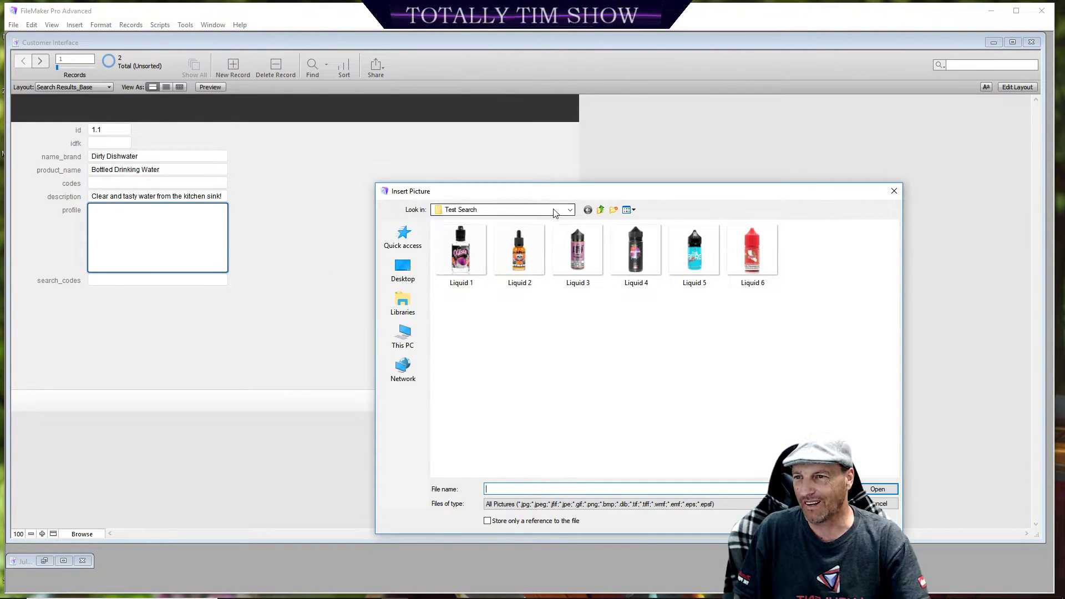
left_click(569, 211)
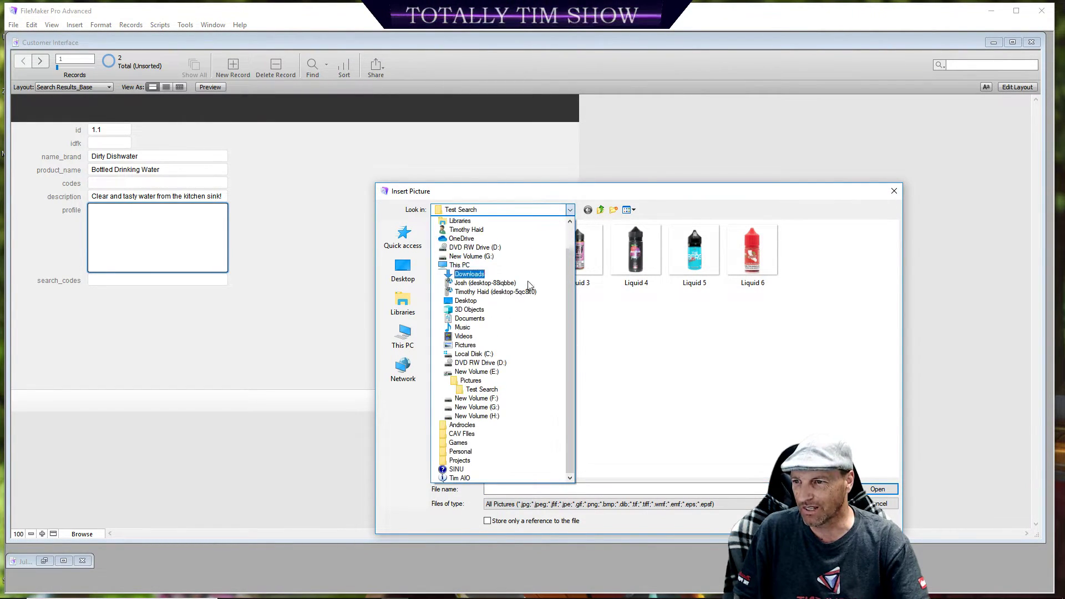
left_click(502, 383)
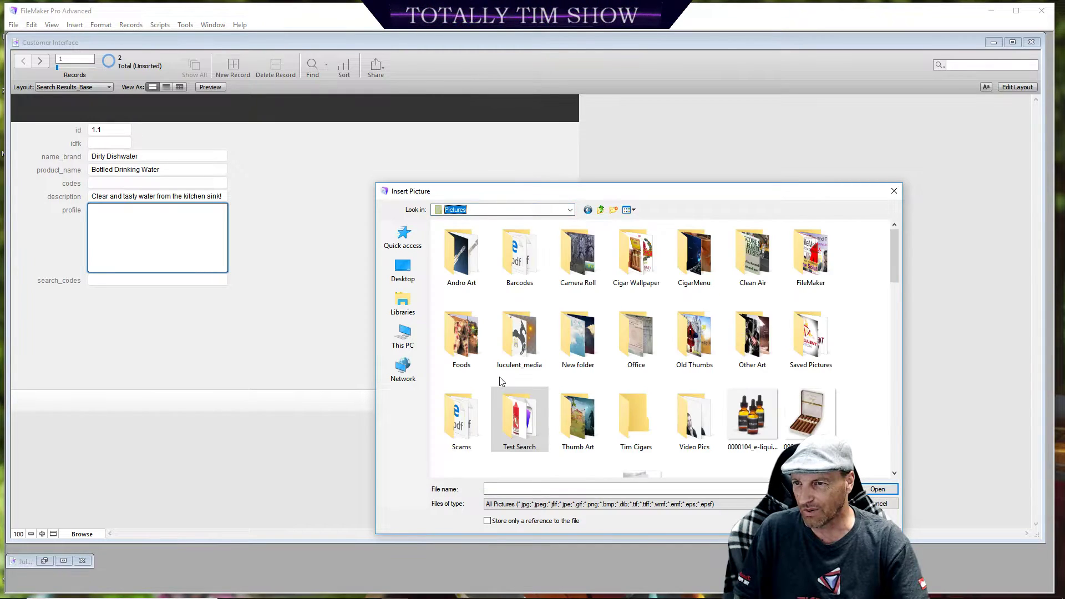
left_click(566, 279)
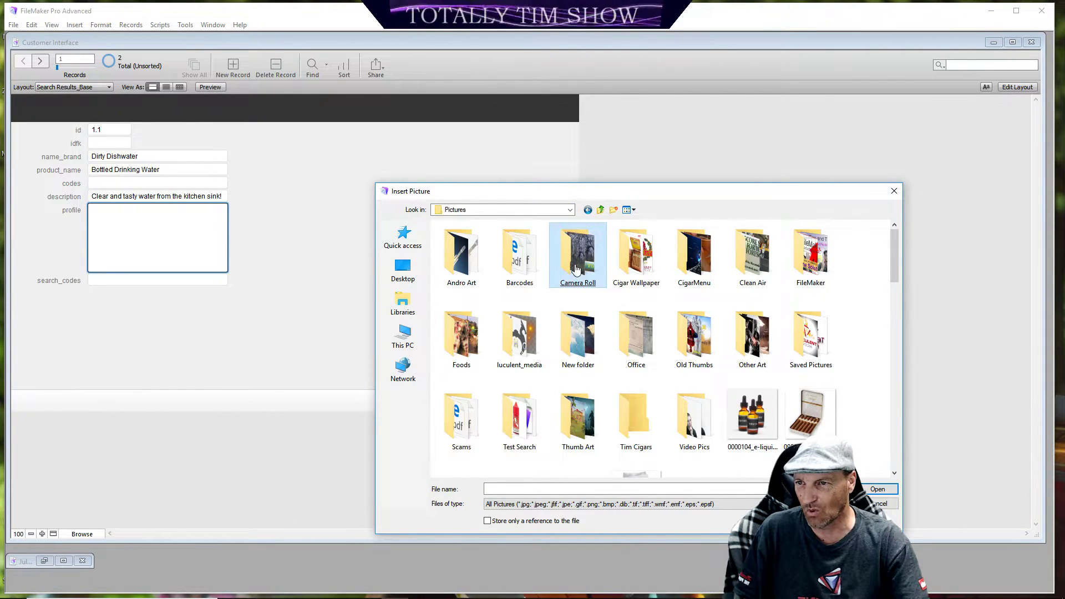
double_click(568, 280)
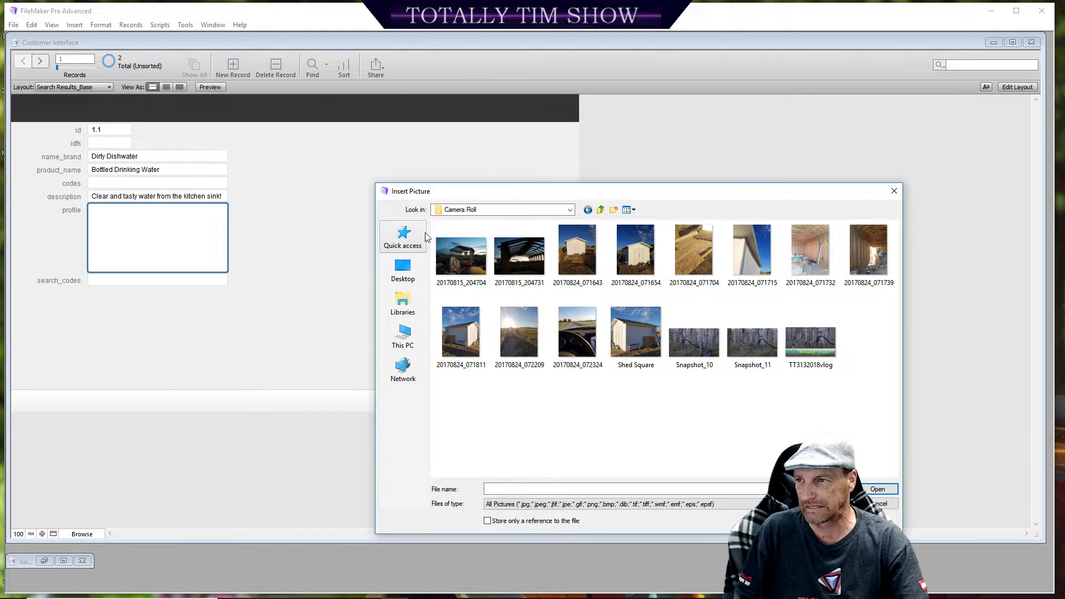
left_click(586, 211)
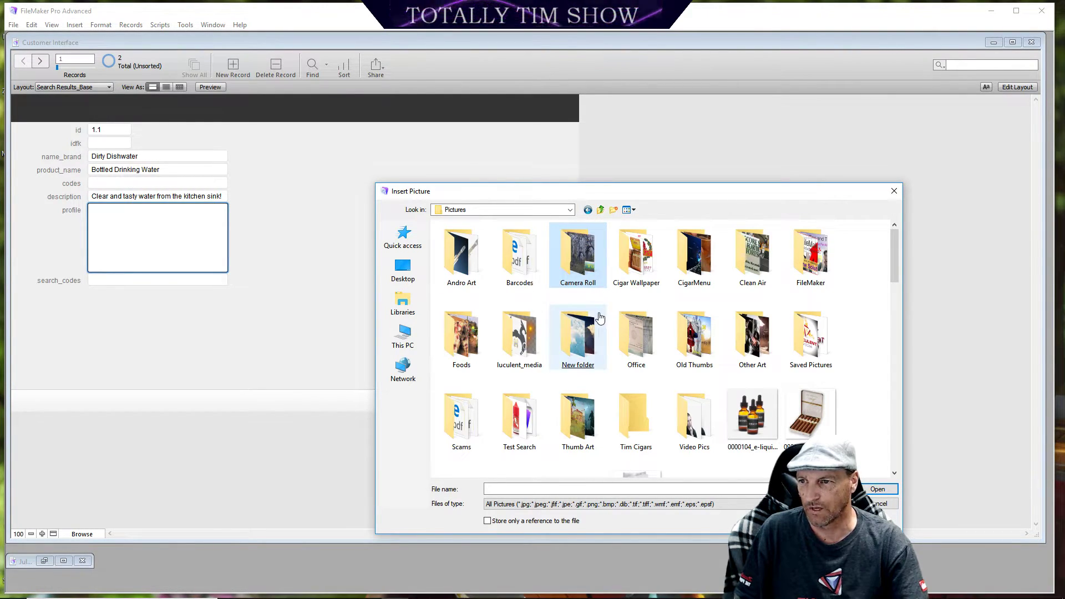
Step: Insert the tree image tree-png-vector-tree-vector-image-1969 from the Pictures folder as the profile picture and commit the record
left_click(579, 336)
left_click(805, 336)
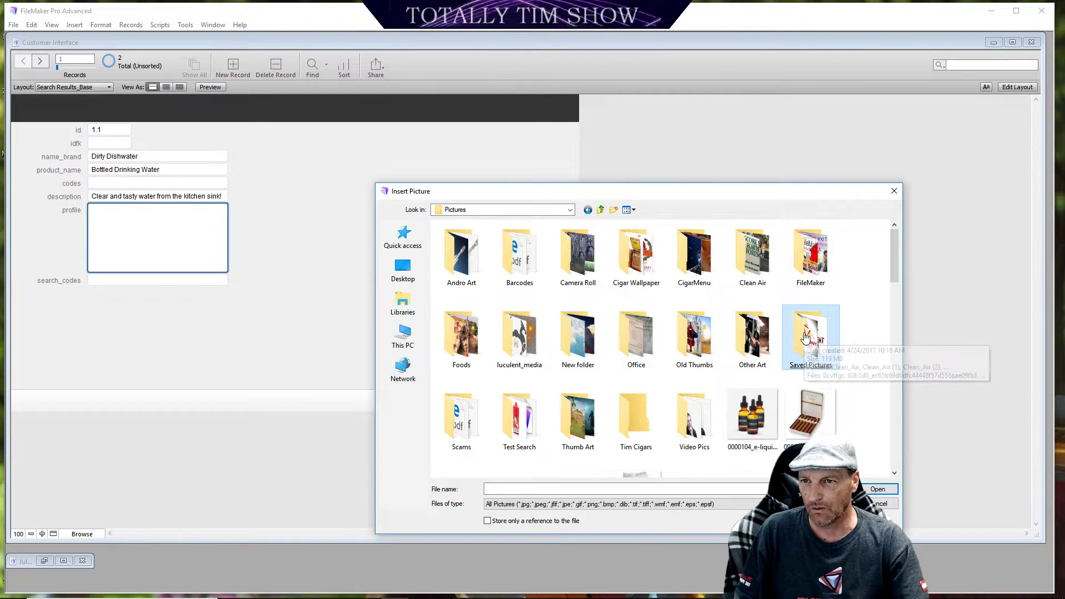
scroll(716, 344, "down", 5)
left_click(711, 344)
scroll(710, 348, "down", 3)
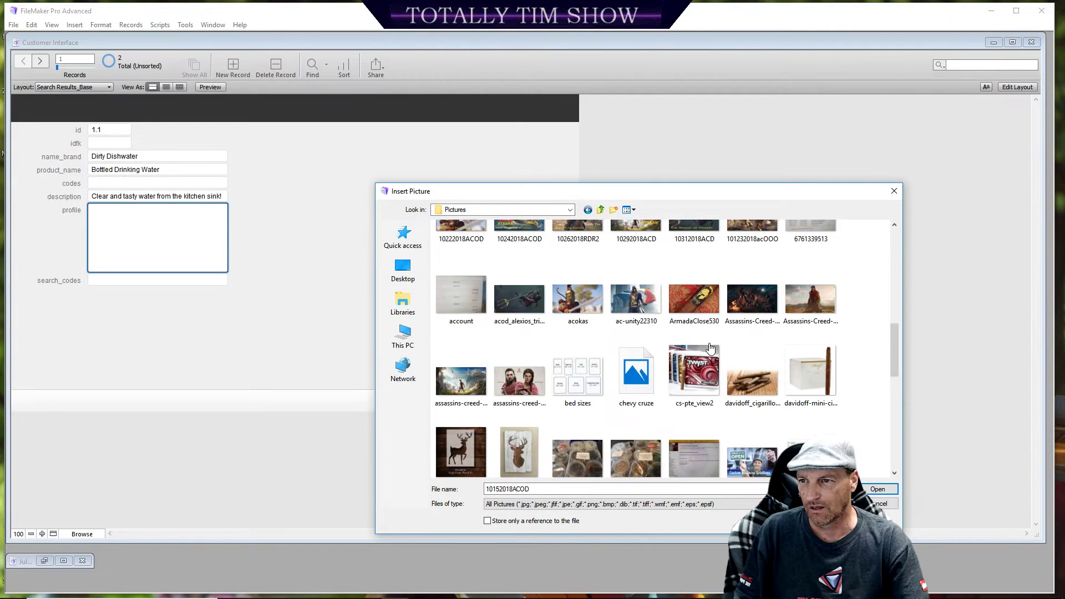
scroll(710, 346, "down", 3)
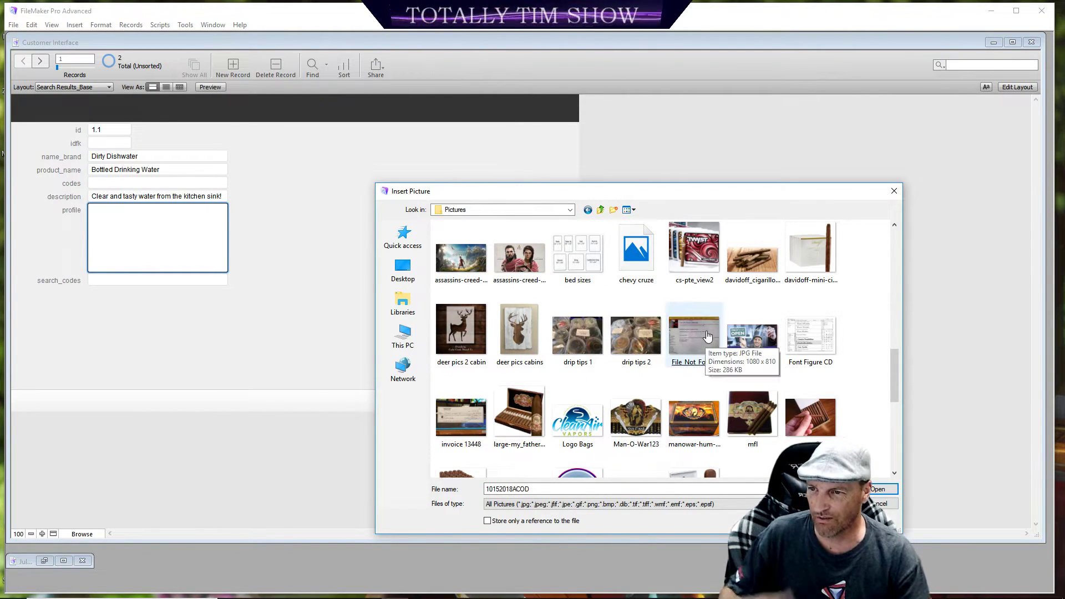
left_click(704, 349)
scroll(691, 355, "down", 3)
left_click(689, 358)
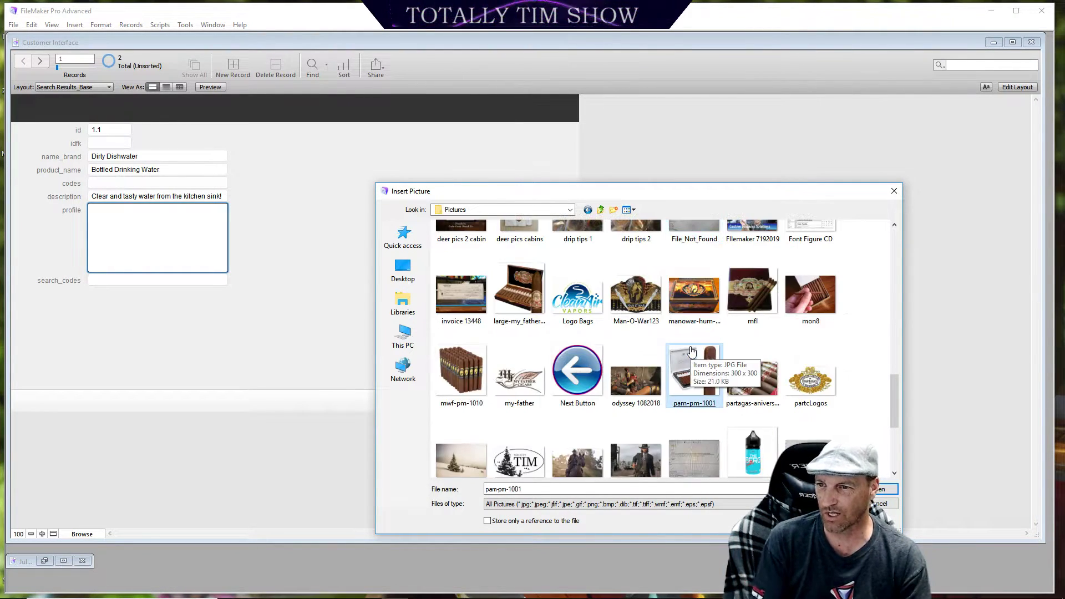
scroll(689, 357, "down", 3)
left_click(686, 353)
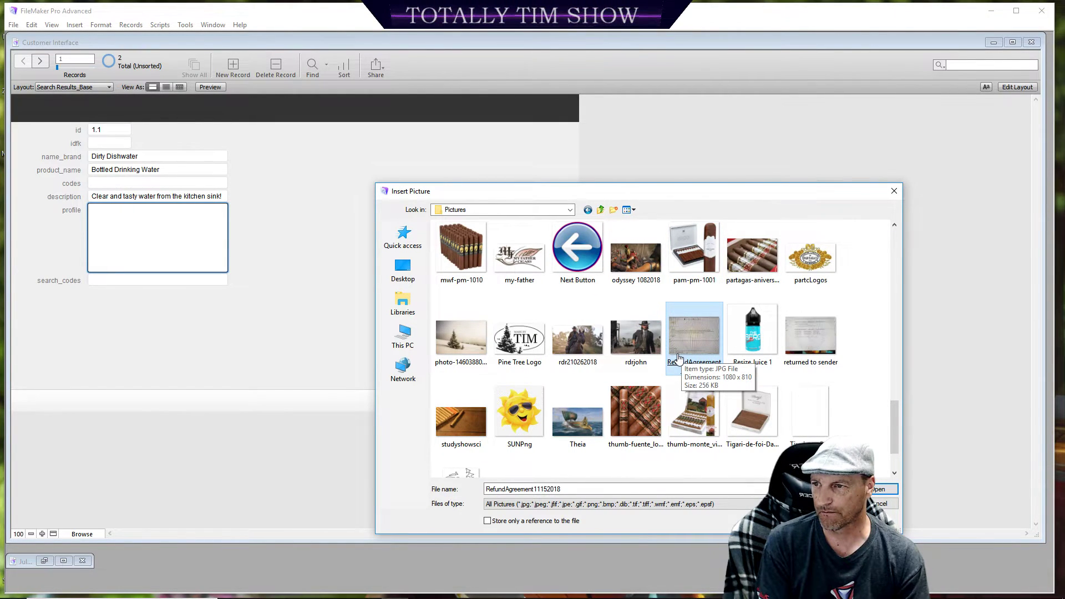
scroll(679, 358, "down", 1)
left_click(679, 358)
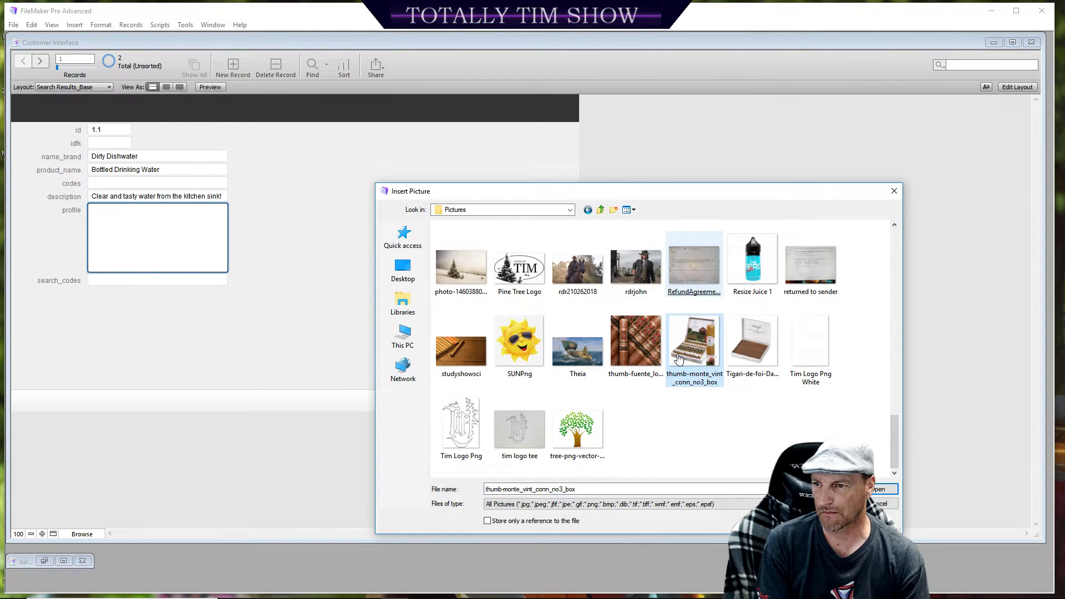
left_click(575, 428)
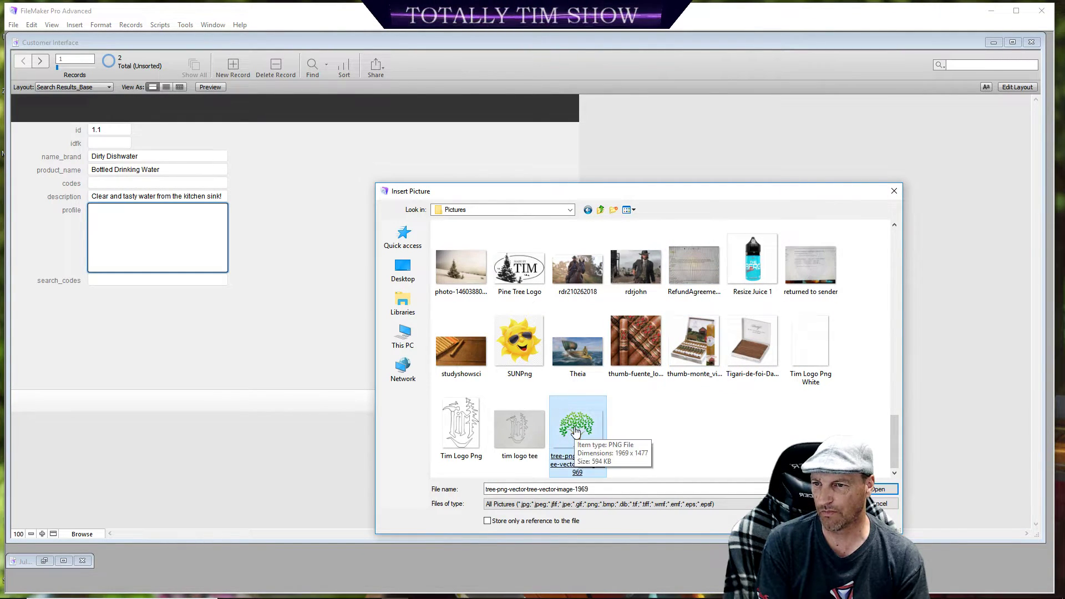
double_click(575, 428)
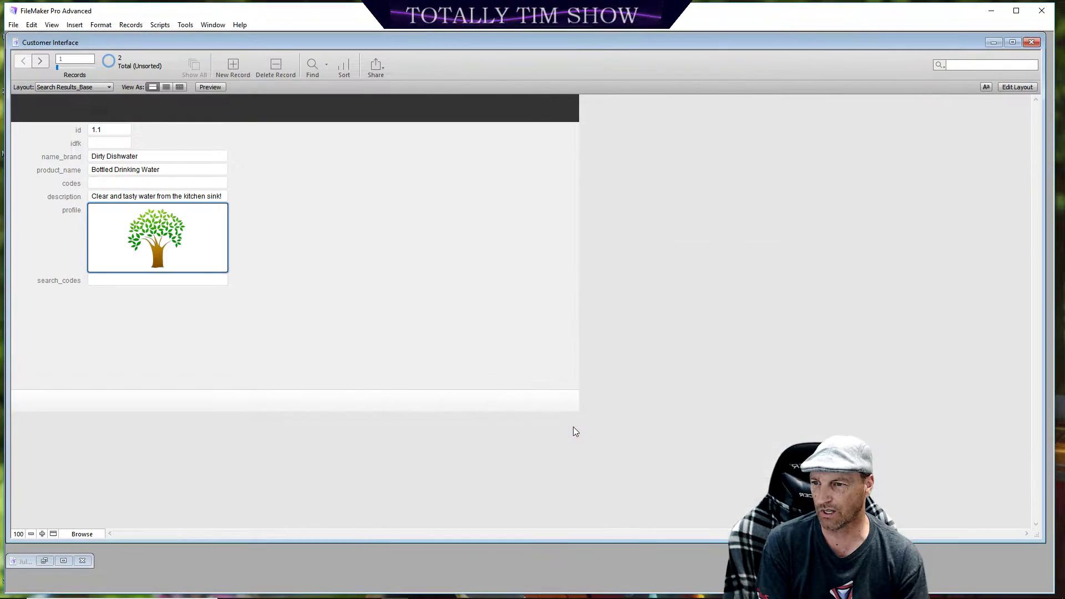
left_click(305, 293)
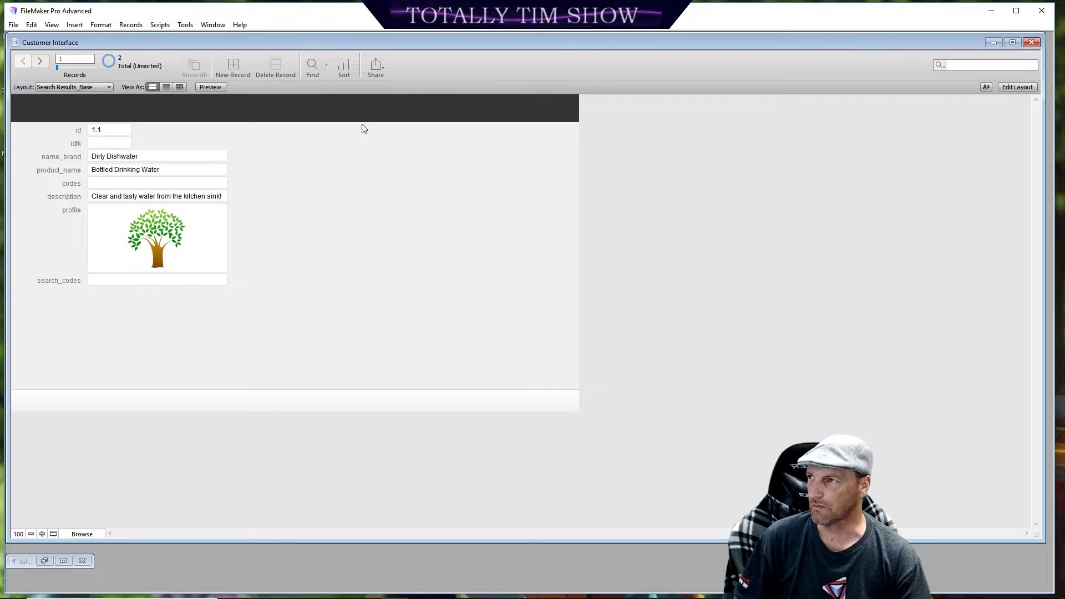
Step: Switch to the Search Results layout and examine how the Dirty Dishwater and Arthur Morgen records are displayed in the list
left_click(109, 86)
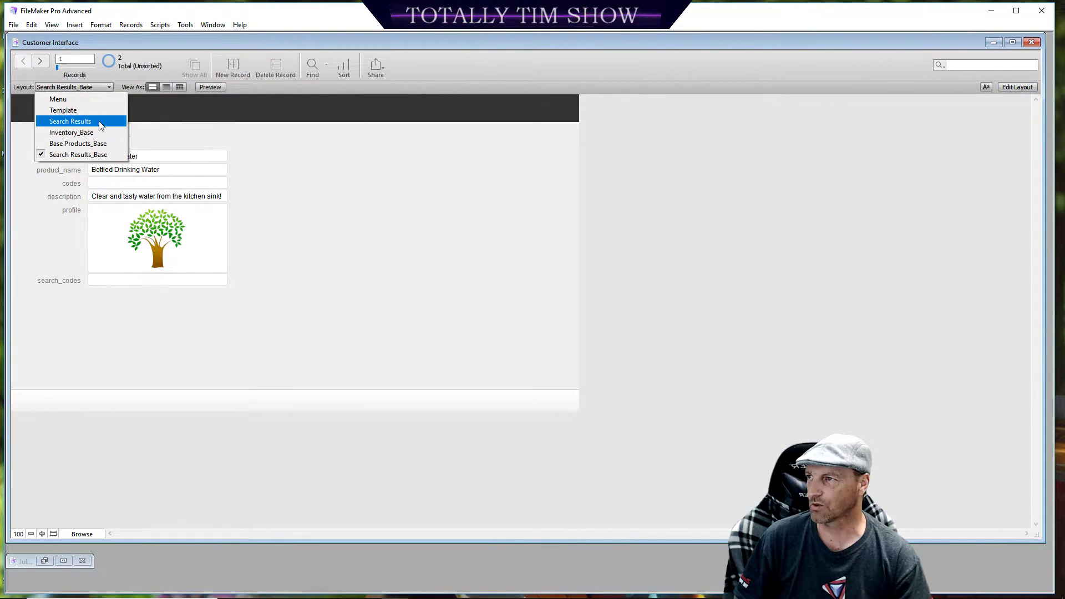
left_click(78, 121)
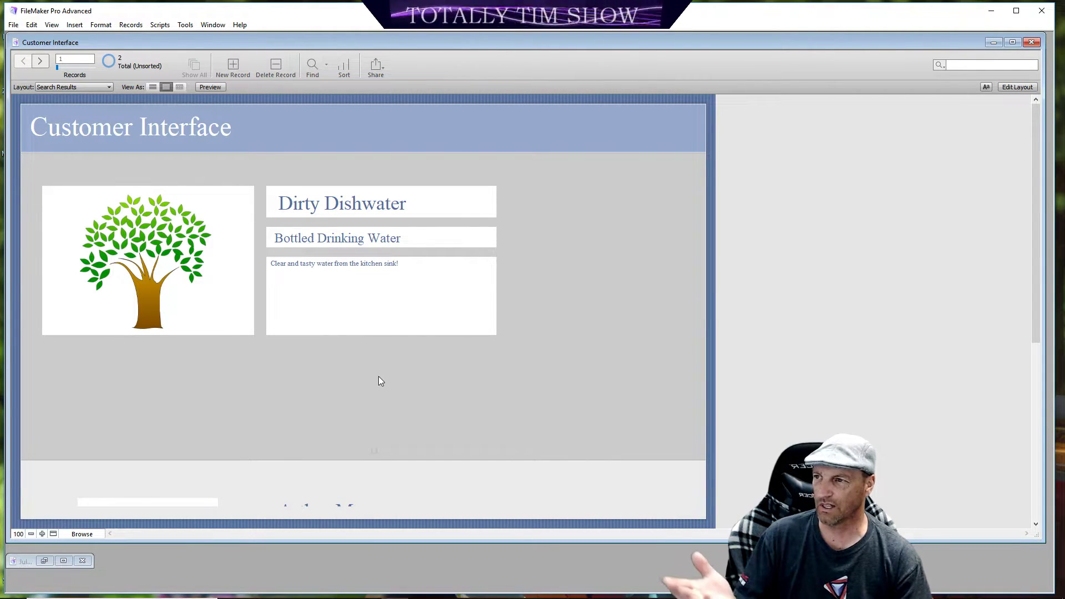
scroll(379, 377, "down", 5)
scroll(378, 375, "up", 5)
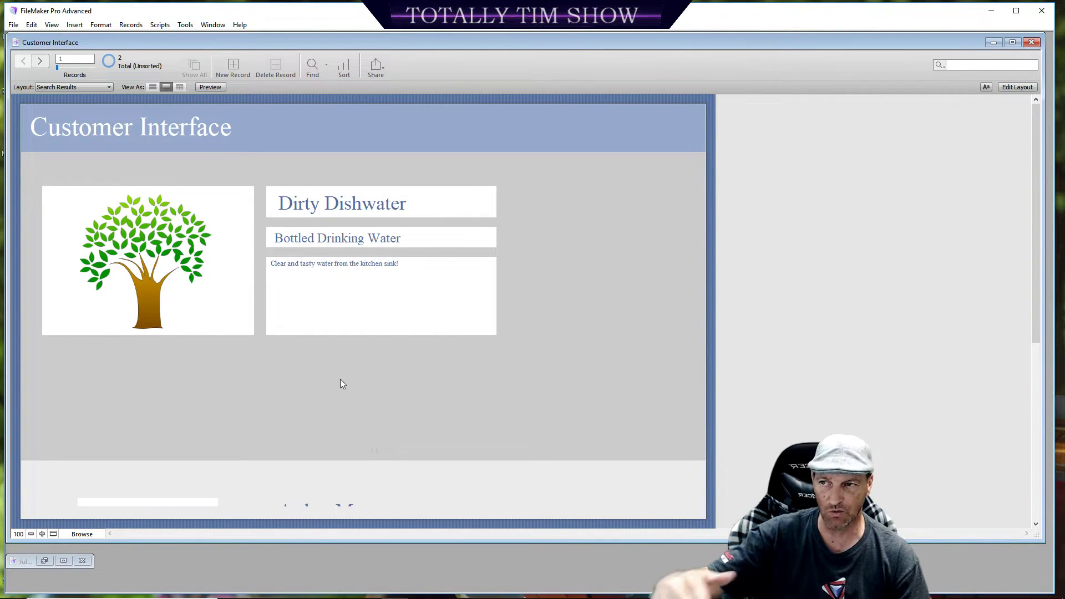
scroll(361, 381, "down", 5)
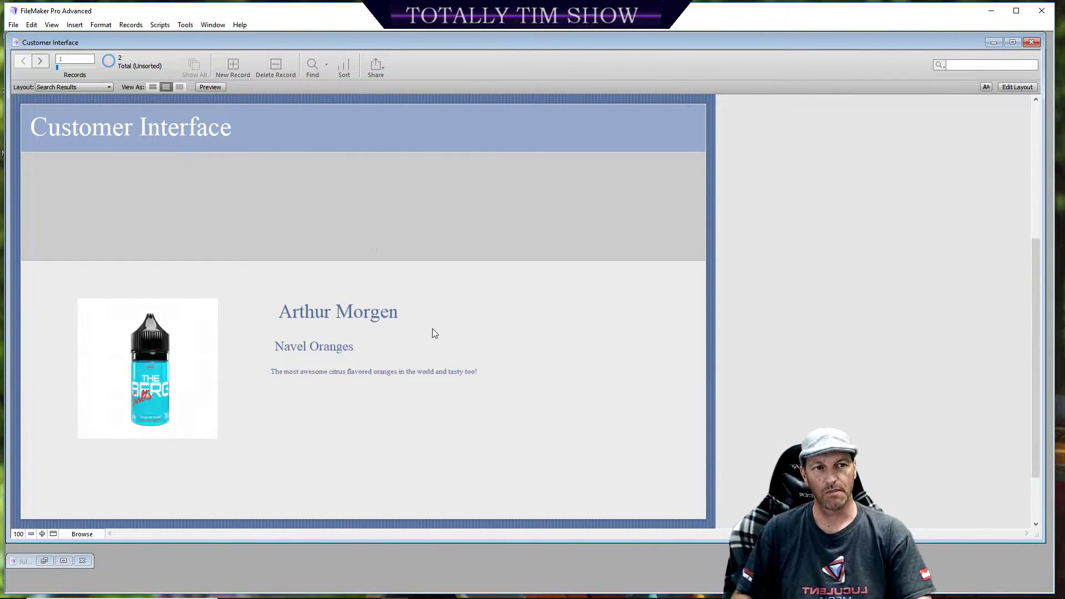
scroll(399, 312, "up", 5)
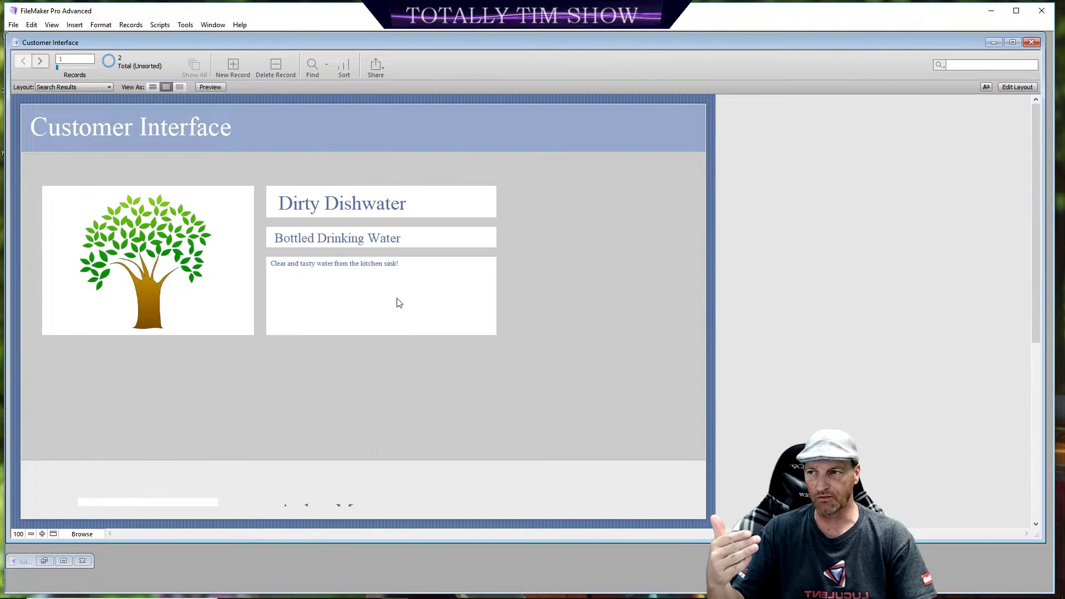
scroll(399, 303, "down", 4)
scroll(403, 306, "up", 3)
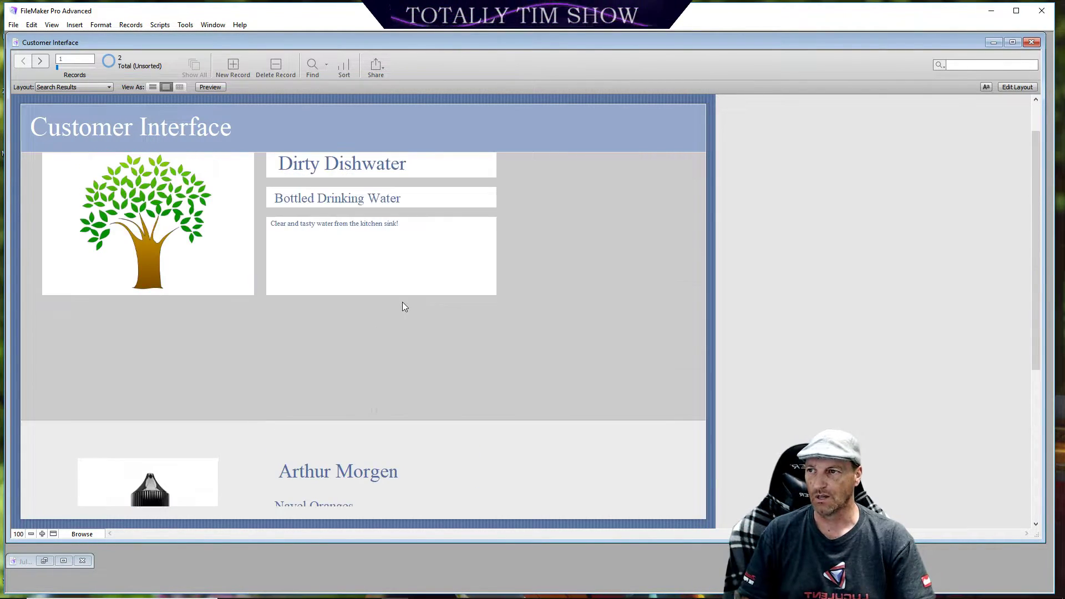
scroll(443, 410, "down", 3)
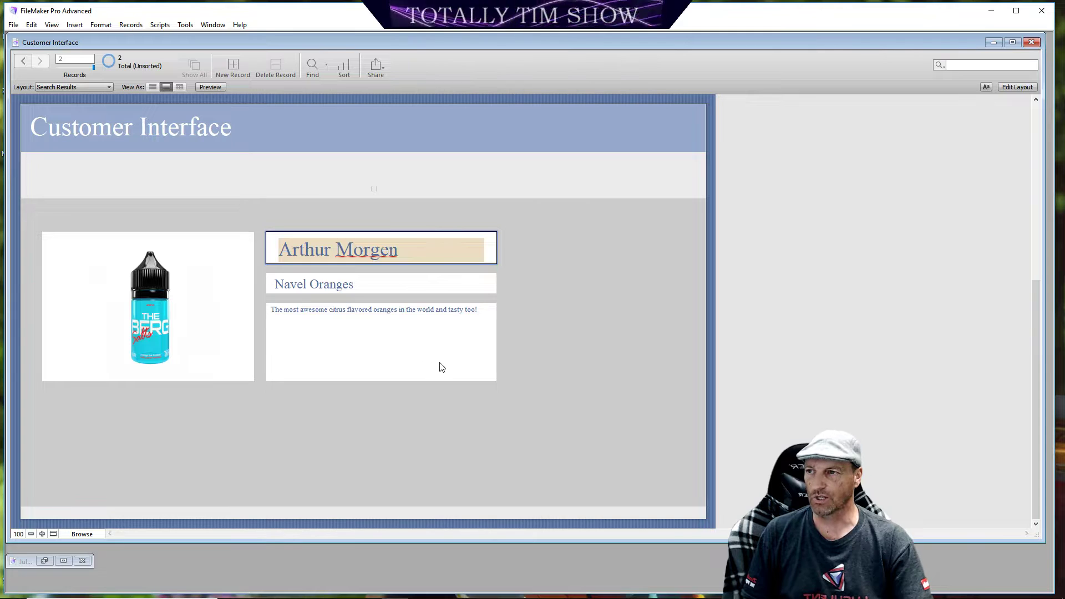
scroll(410, 178, "up", 4)
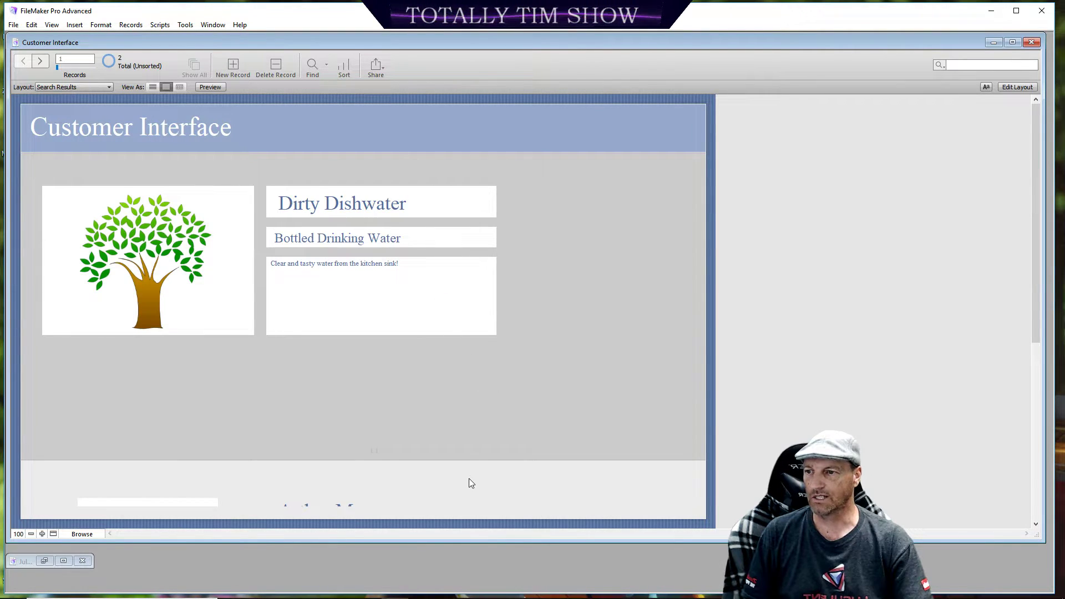
scroll(470, 475, "down", 3)
scroll(469, 476, "up", 3)
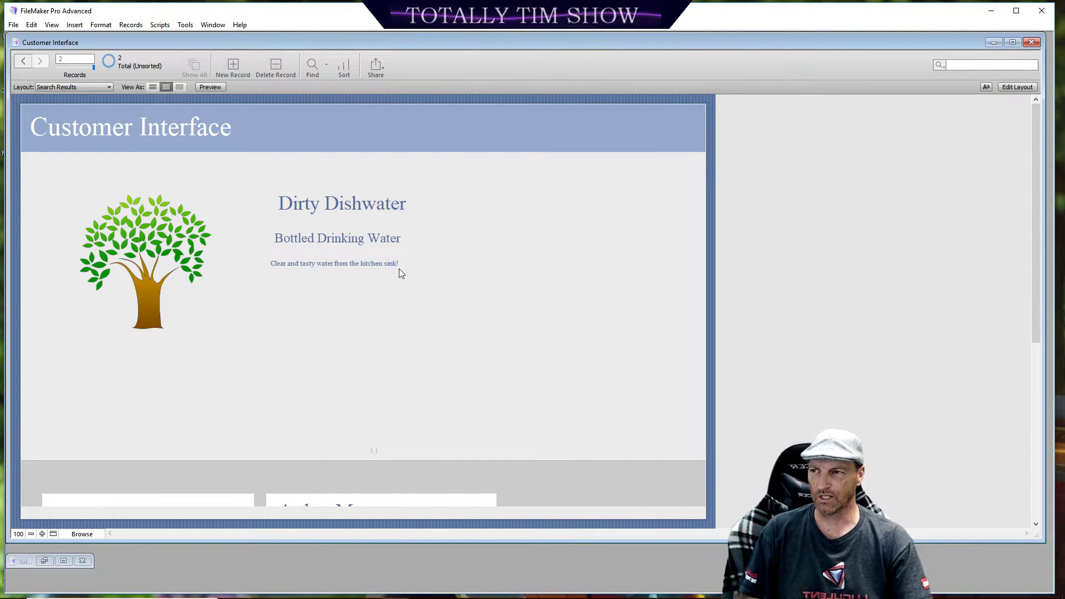
scroll(398, 283, "down", 3)
scroll(399, 283, "down", 1)
scroll(399, 282, "up", 4)
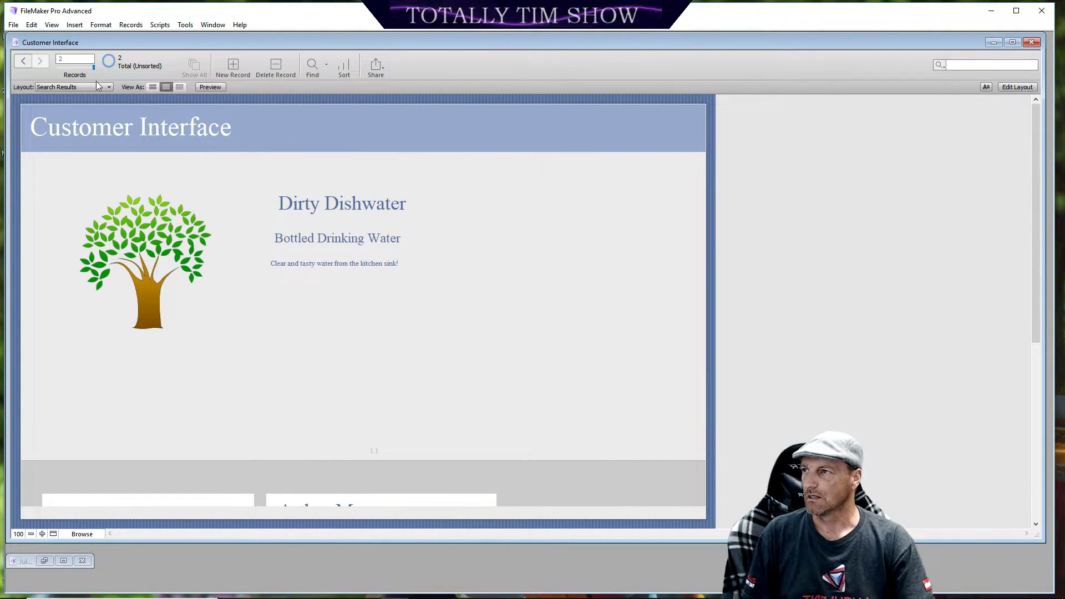
Step: Switch to the Menu layout and open it for layout editing
left_click(111, 88)
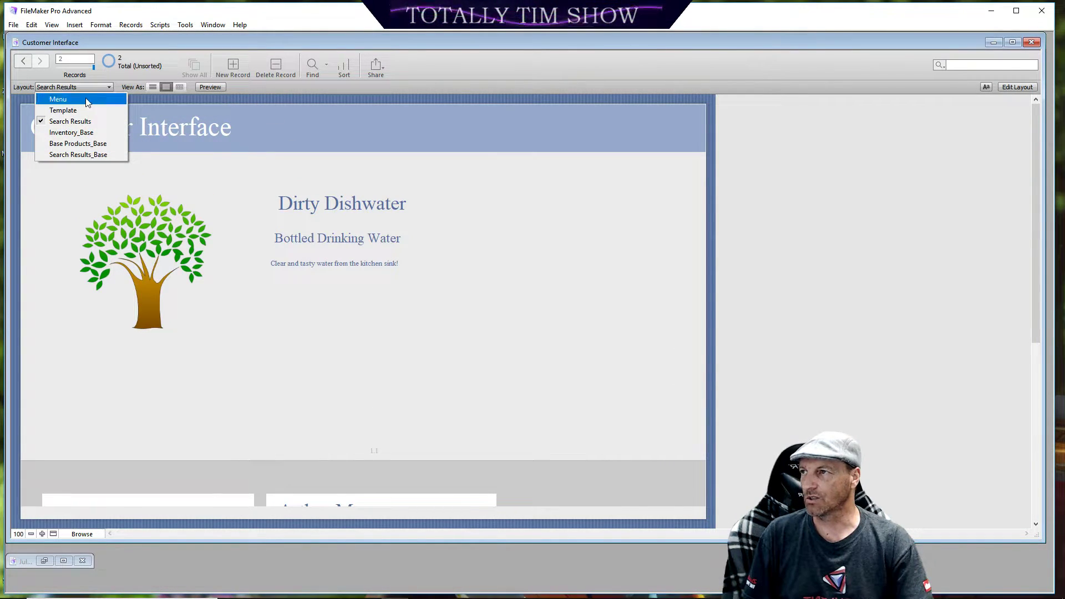
left_click(87, 100)
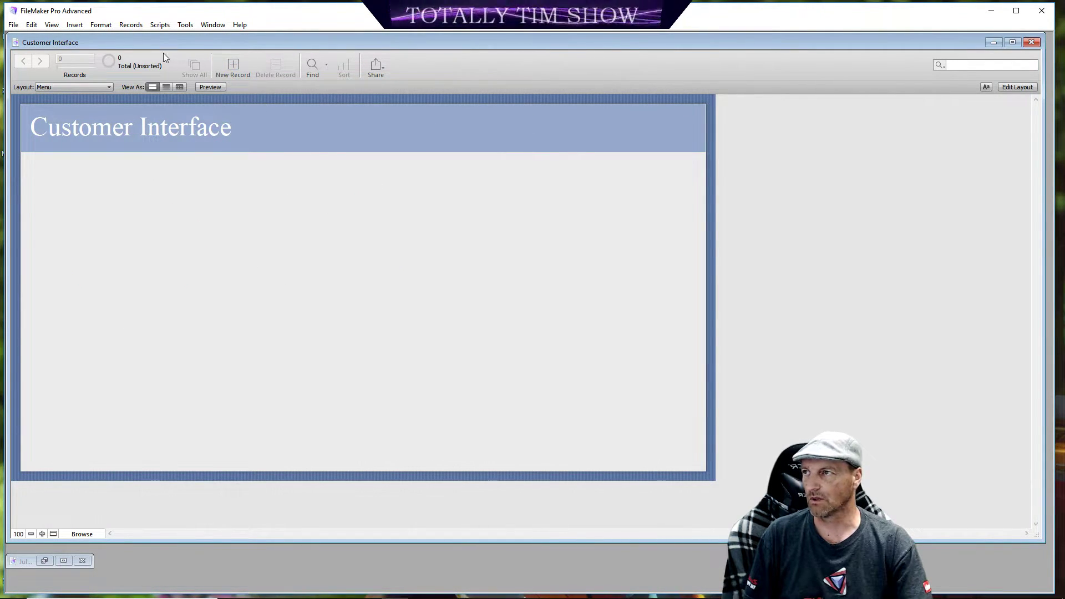
left_click(1017, 87)
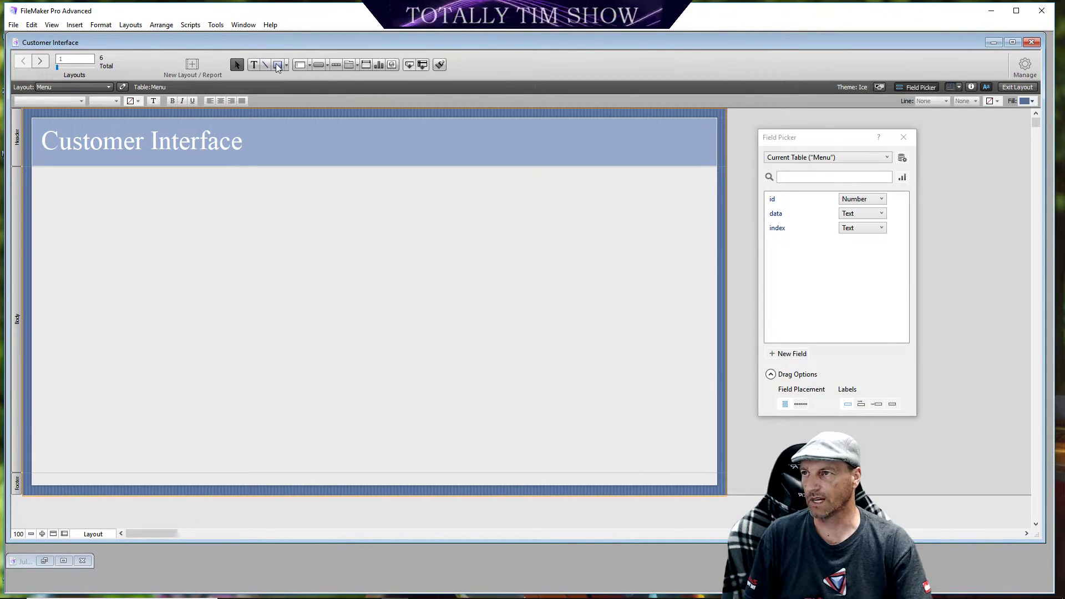
Step: Draw a wide, unlabelled button with no action in the upper left of the Menu layout's body
left_click(318, 65)
left_click_drag(122, 201, 160, 219)
left_click_drag(95, 213, 222, 238)
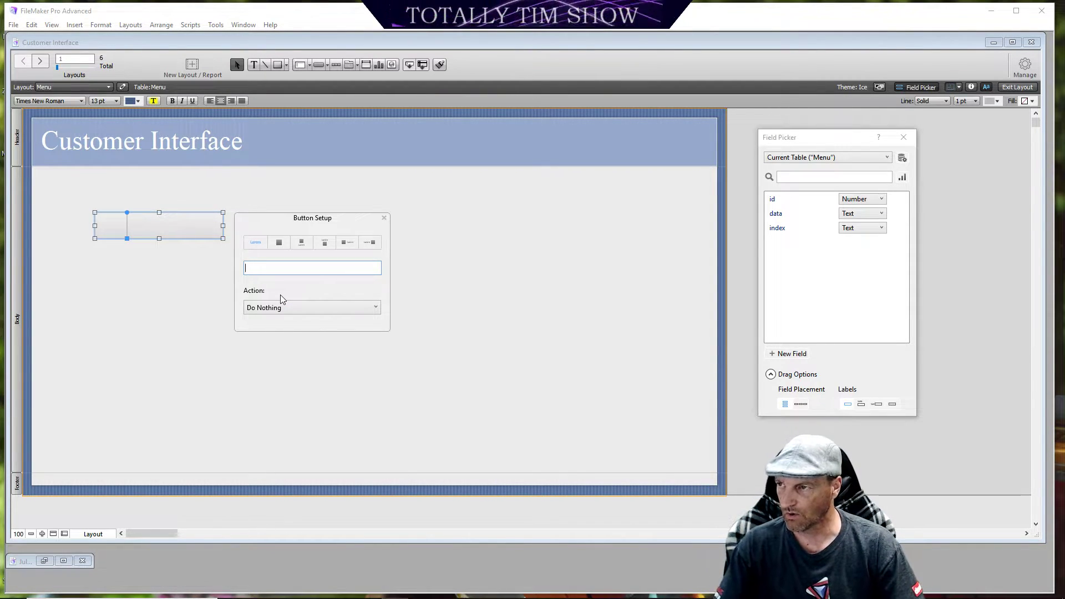
left_click(211, 315)
left_click(186, 230)
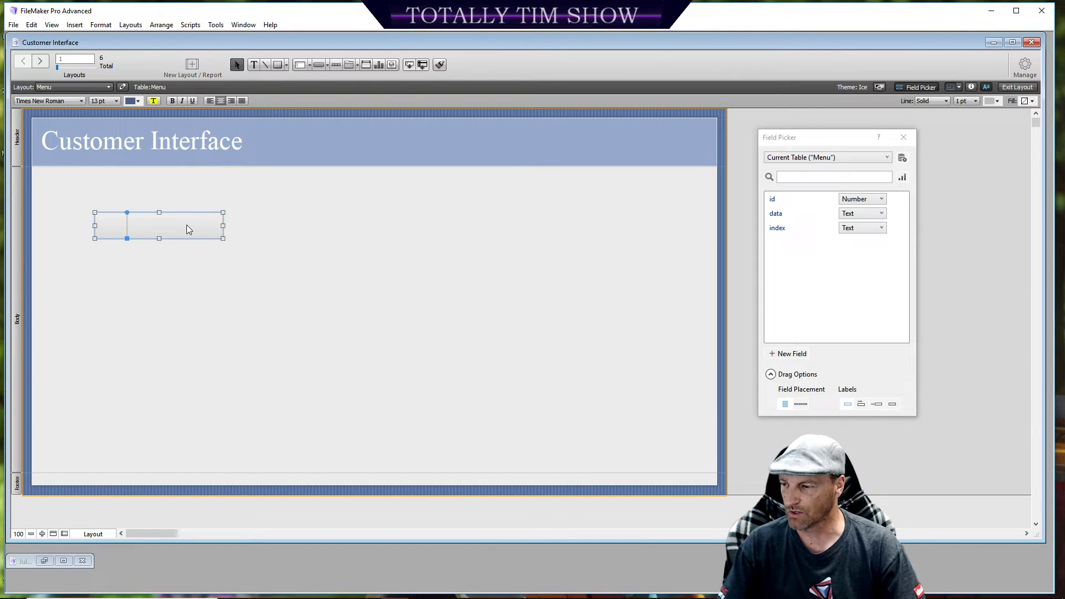
Step: Duplicate the button into an evenly spaced row of four and shift the whole row slightly down and right
left_click_drag(187, 227, 602, 228)
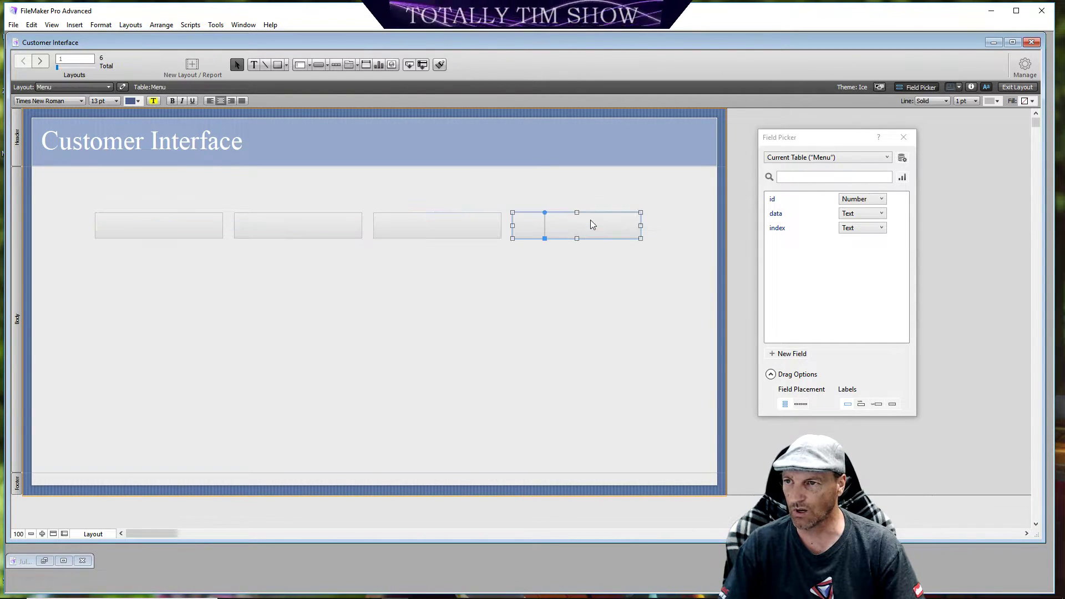
left_click_drag(90, 209, 585, 226)
left_click_drag(400, 228, 407, 243)
left_click(486, 331)
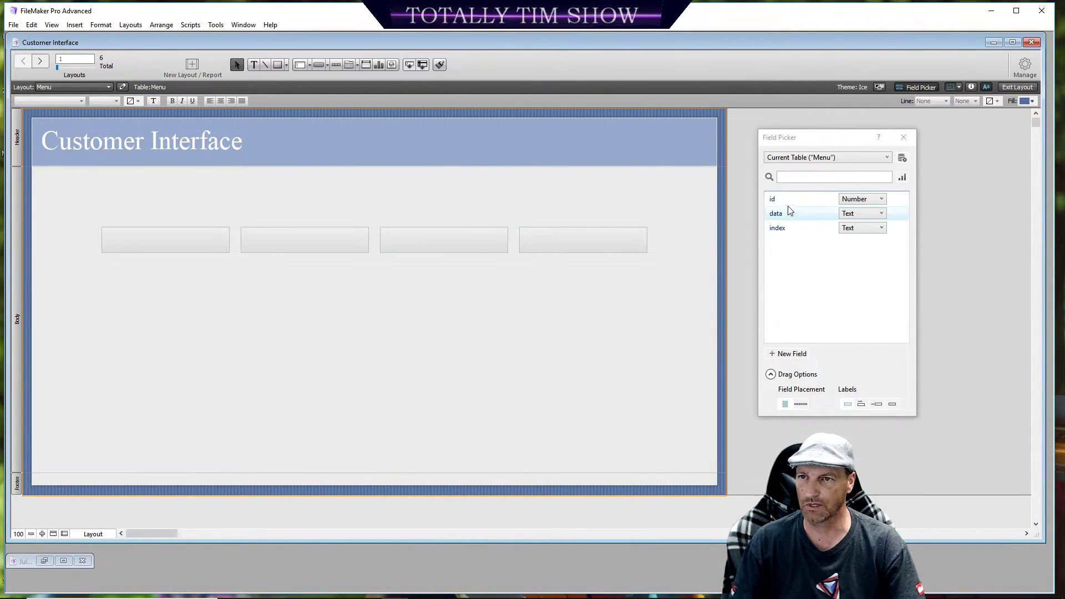
Step: Place the id, data and index fields side by side near the bottom of the Menu layout's body
left_click_drag(789, 198, 77, 461)
left_click_drag(776, 214, 128, 460)
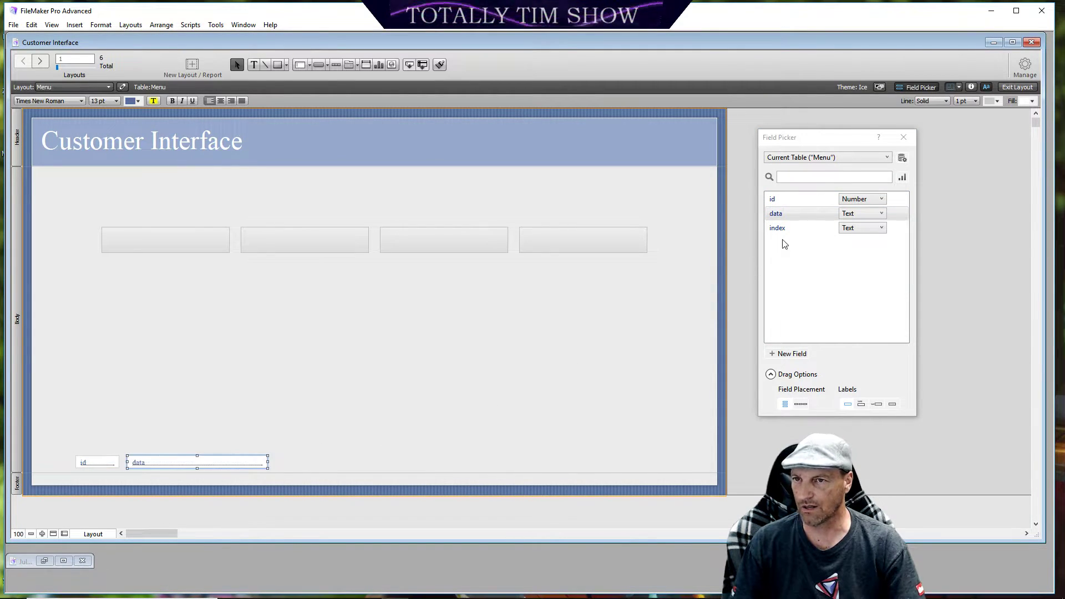
left_click_drag(777, 230, 275, 459)
left_click(397, 404)
Step: Remove the background of the id, data and index fields by setting both their fill and line to None
left_click_drag(68, 442, 438, 468)
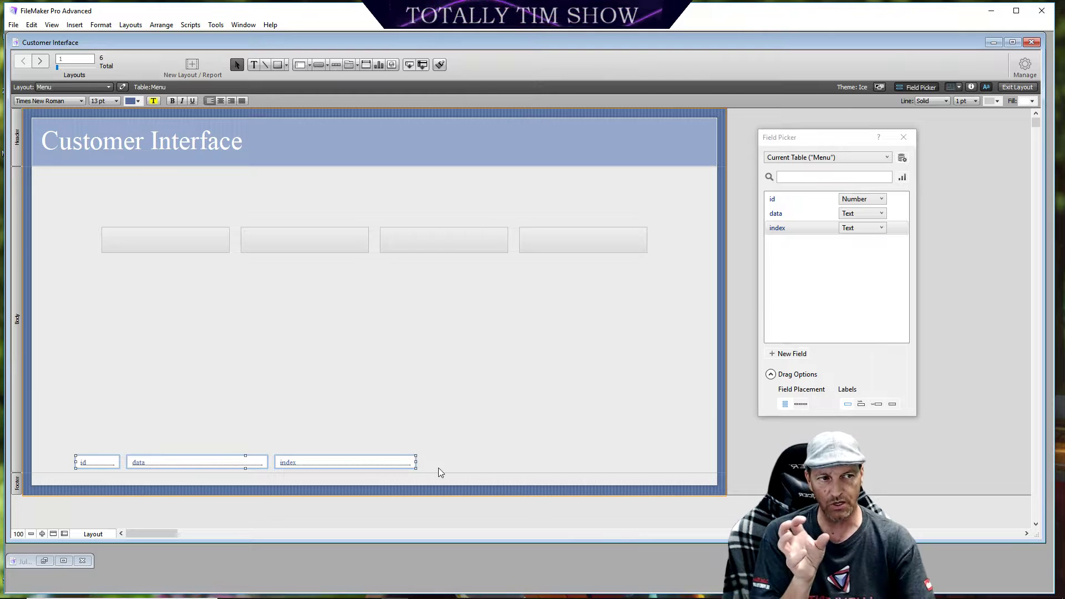
left_click(904, 138)
left_click(971, 88)
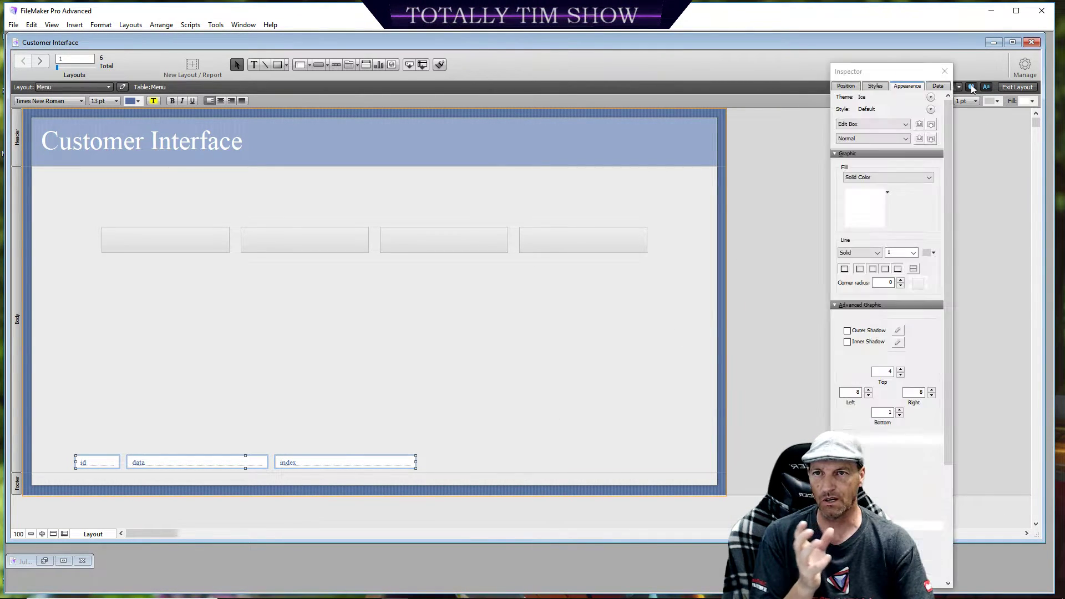
left_click(879, 178)
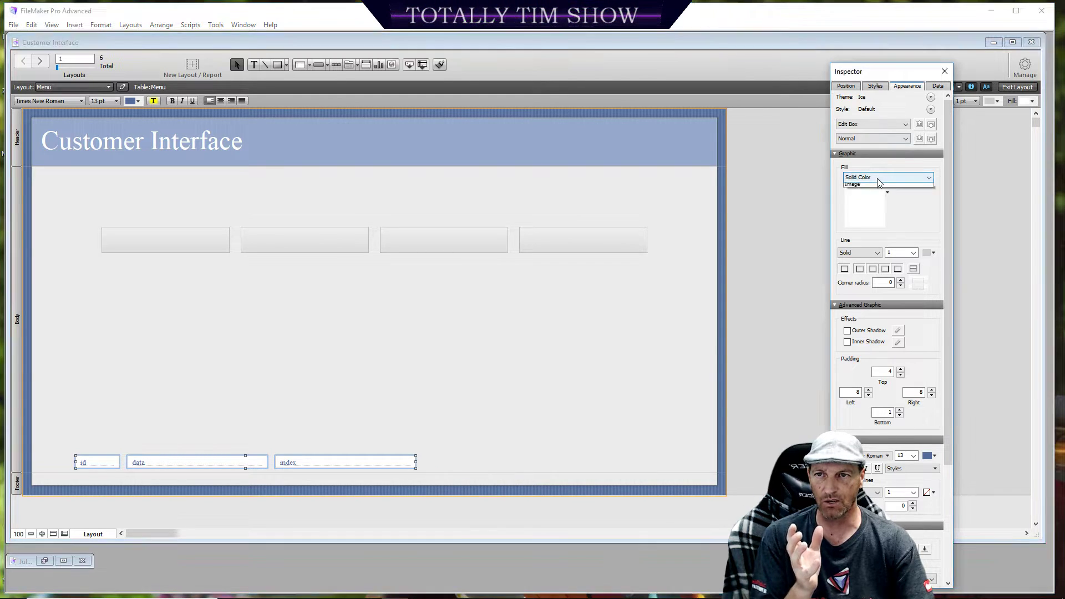
left_click(871, 187)
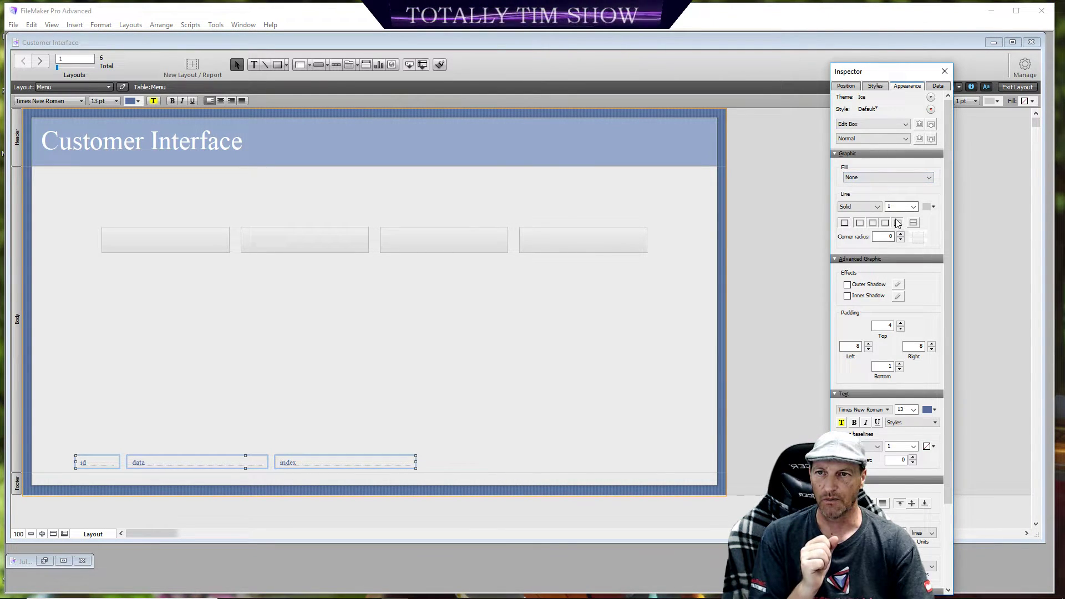
left_click(877, 207)
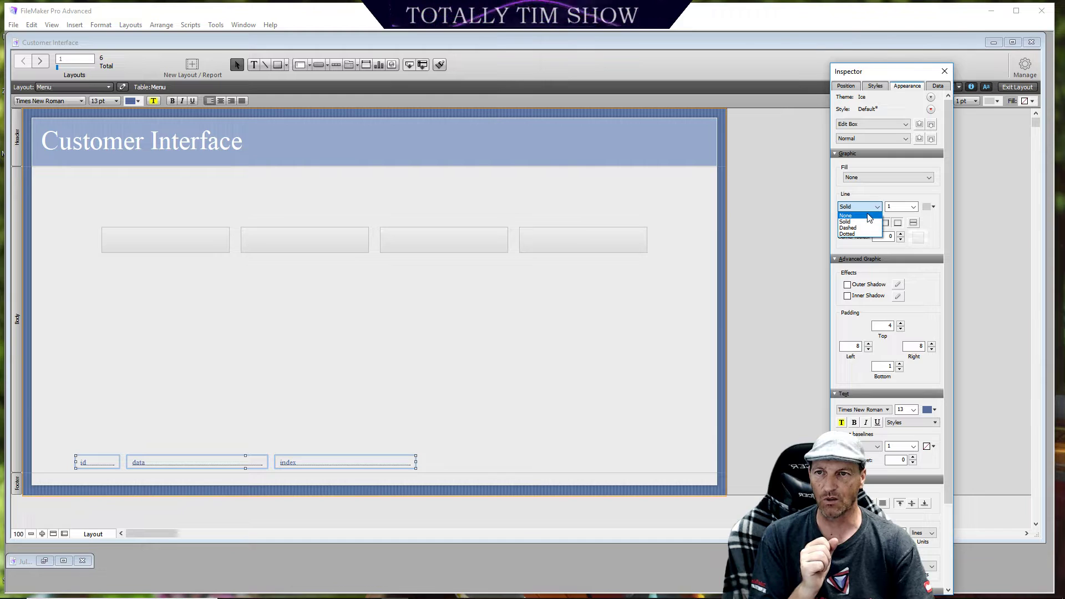
left_click(869, 216)
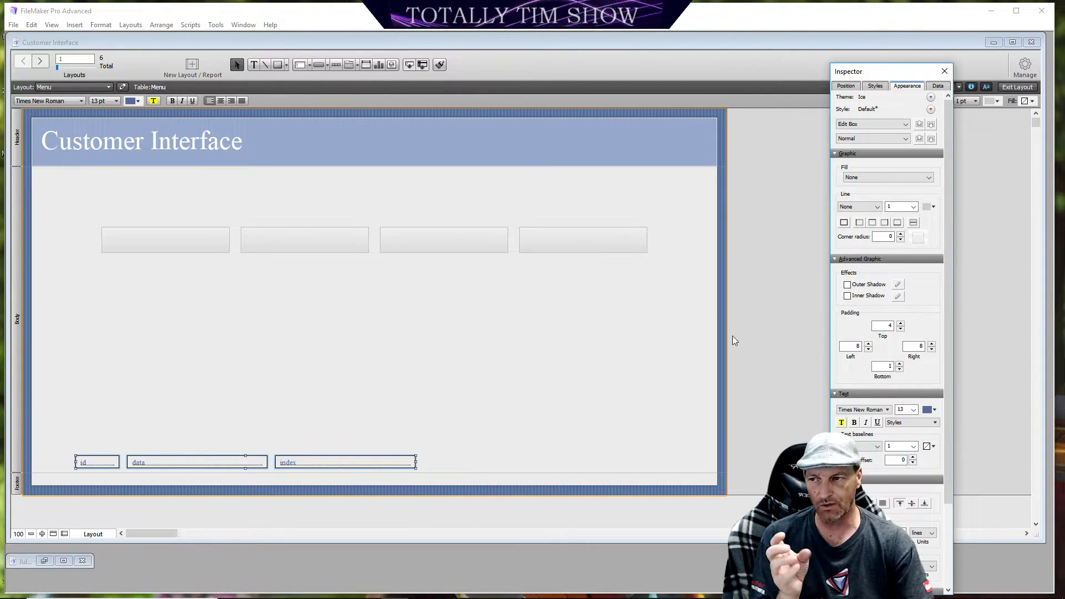
left_click(508, 398)
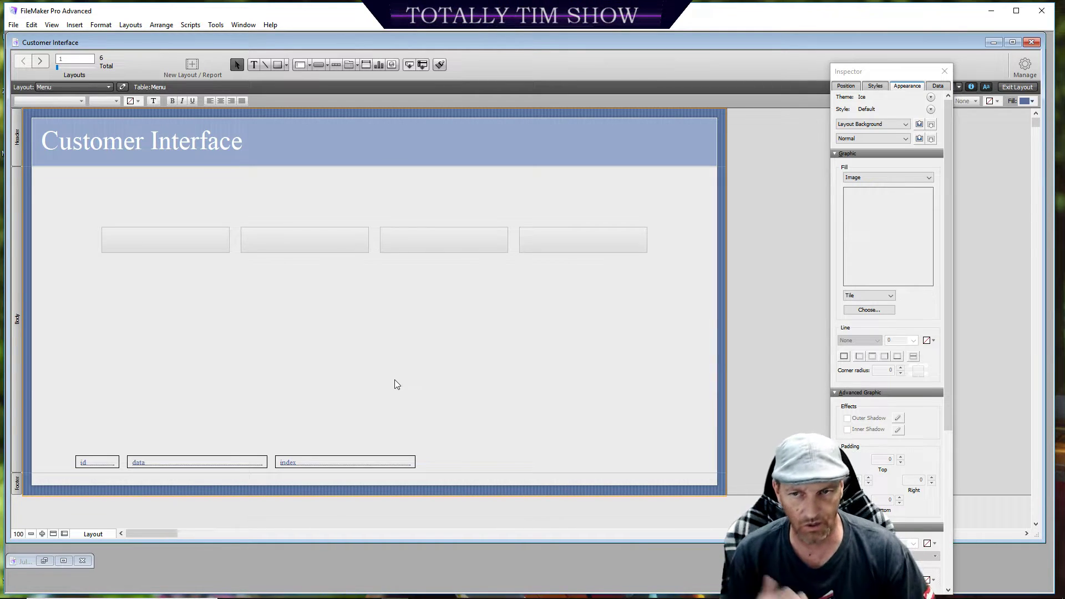
Step: Label the leftmost button in the row Water
double_click(179, 245)
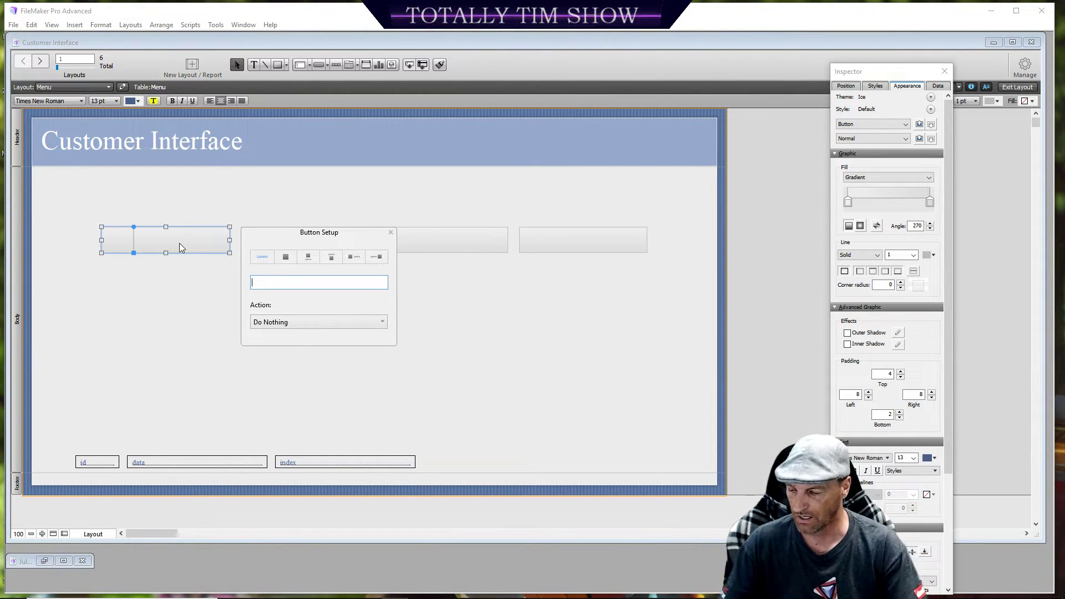
type("Water")
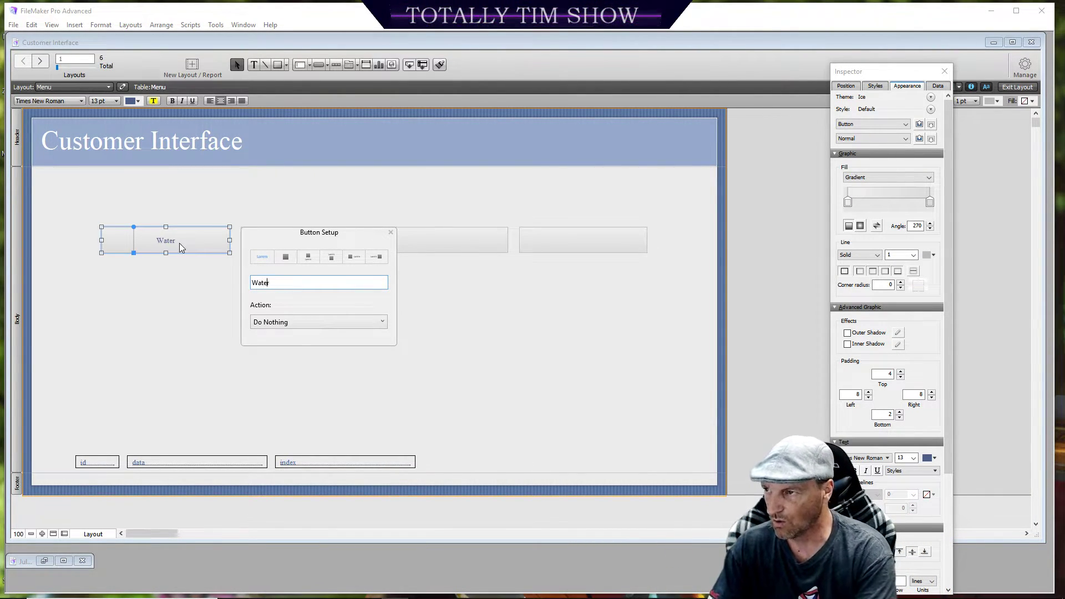
left_click(217, 311)
double_click(319, 243)
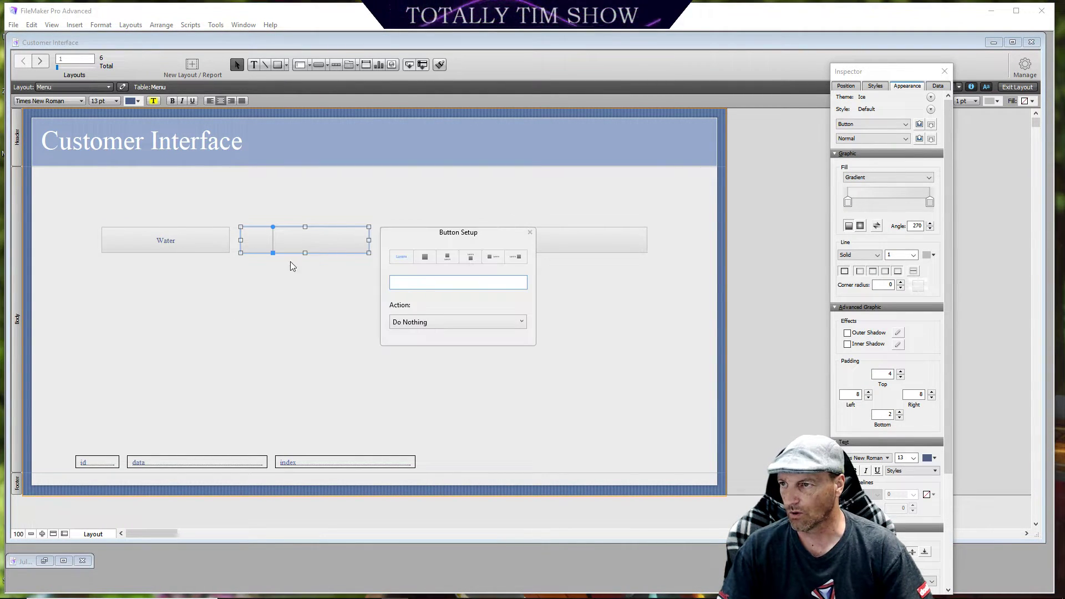
Step: Change the leftmost button's label to Drinks
left_click(195, 251)
double_click(195, 250)
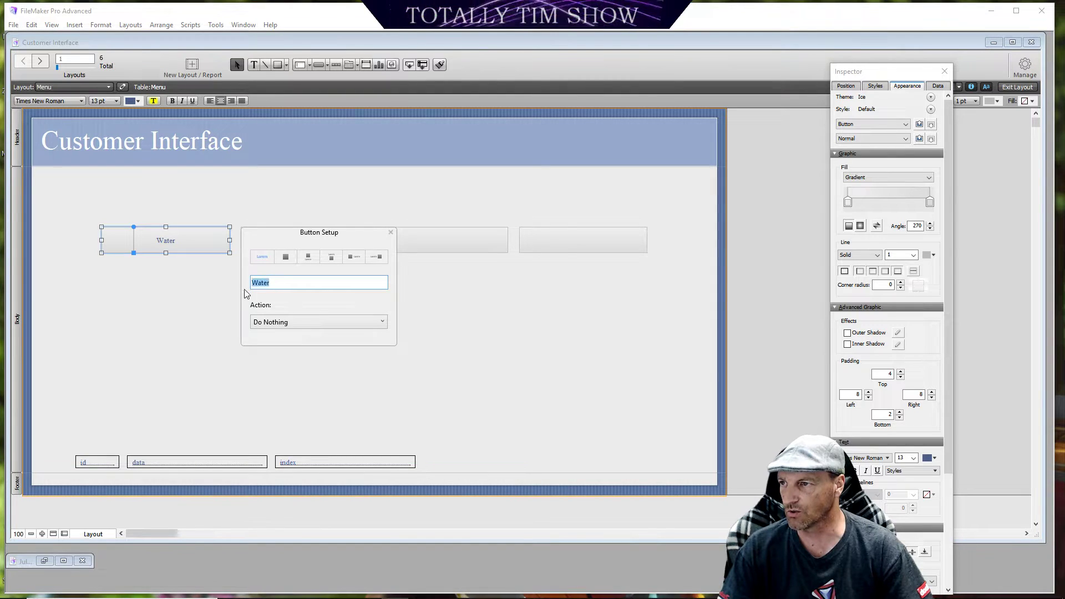
type("Drinks")
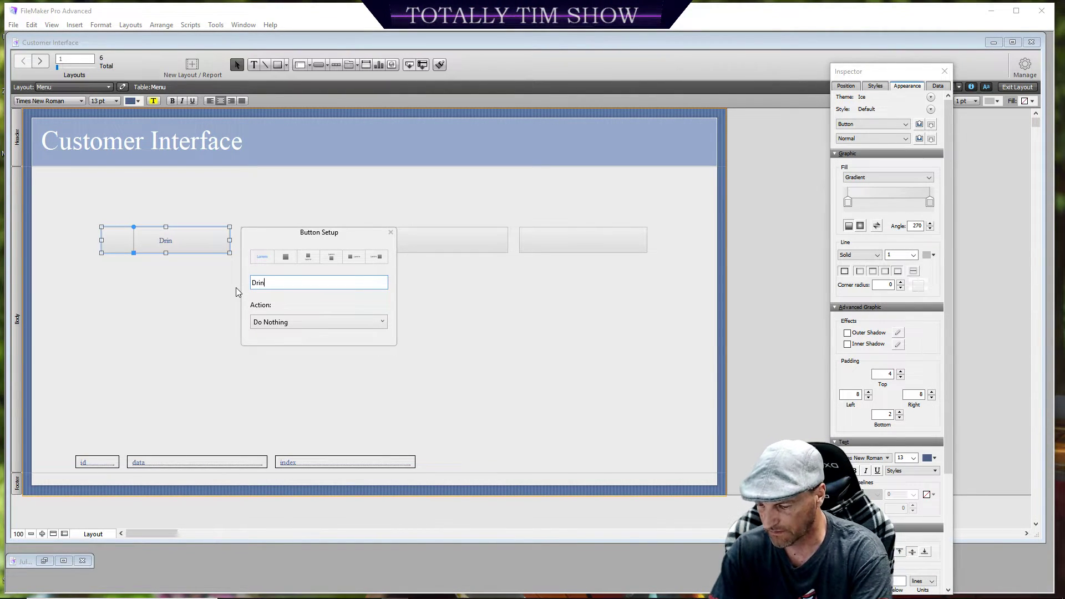
left_click(182, 336)
left_click(181, 336)
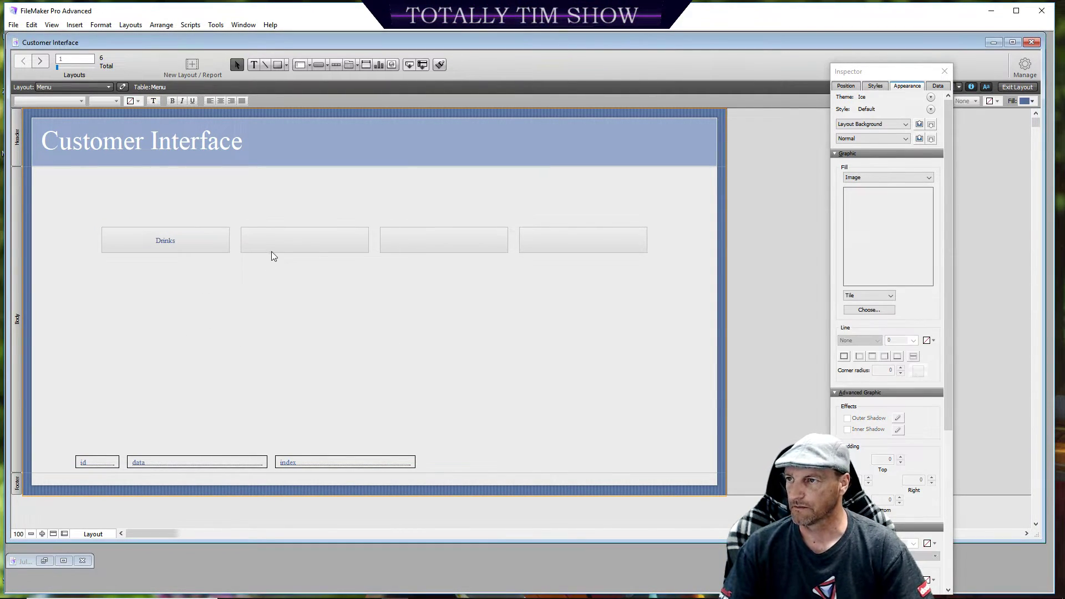
Step: Label the second button in the row Food and the third one Wares
left_click(307, 244)
double_click(307, 241)
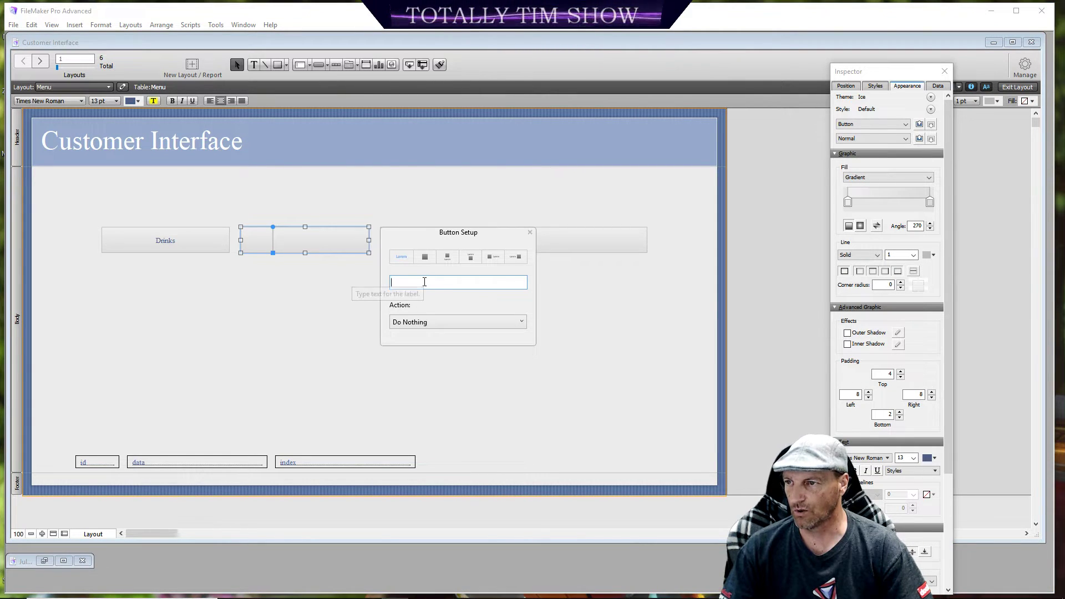
type("Food")
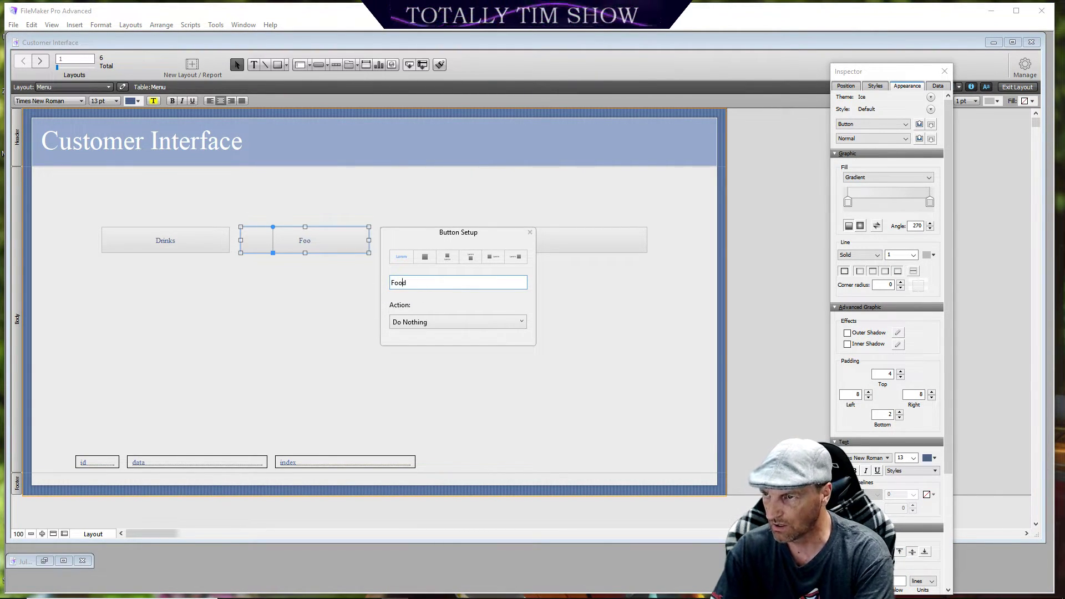
left_click(256, 294)
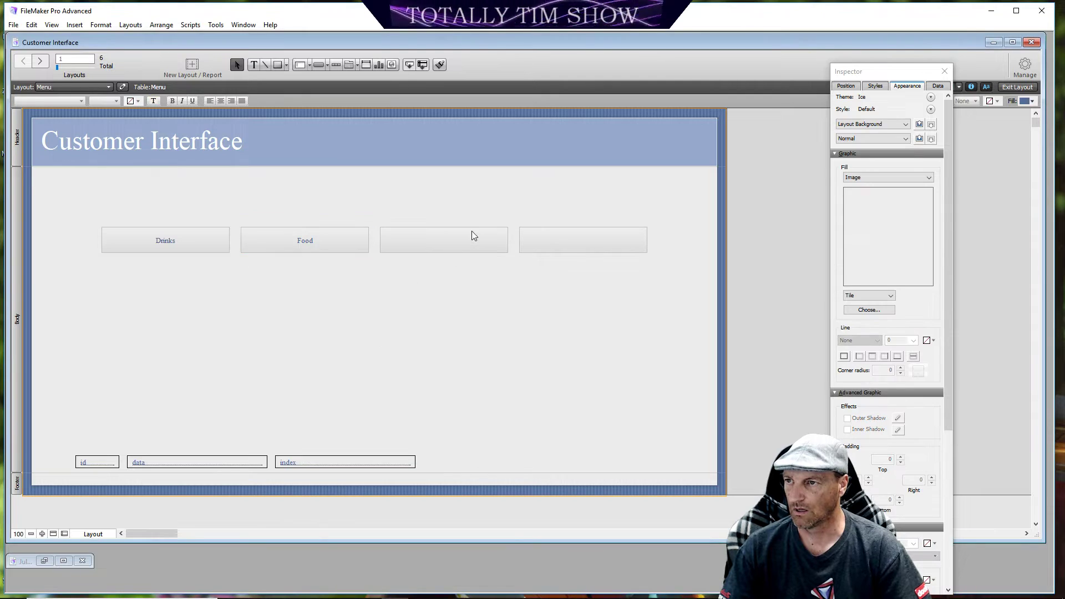
double_click(460, 239)
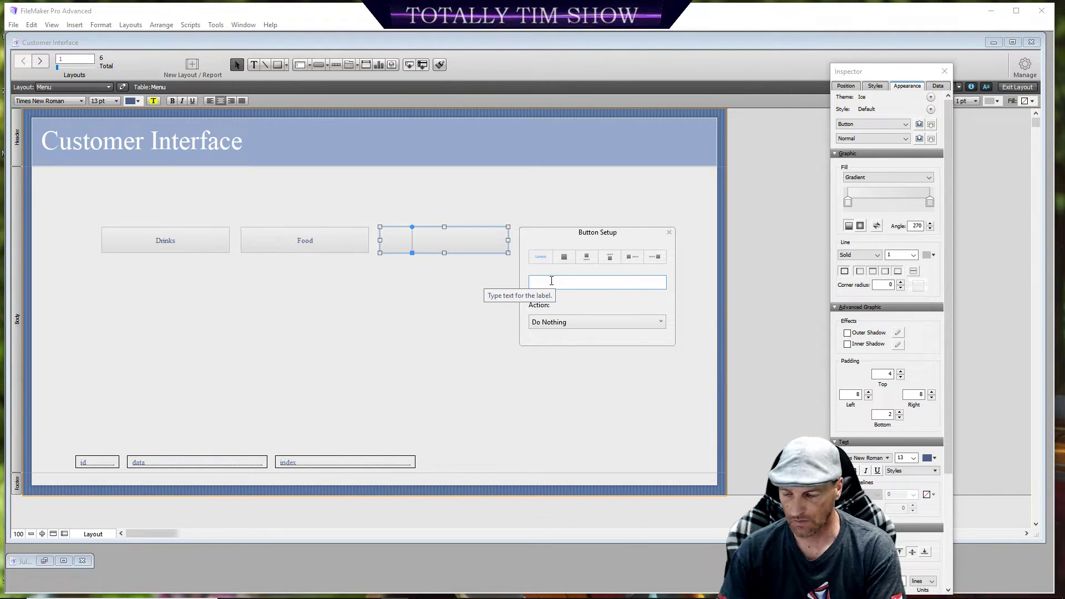
type("Wares")
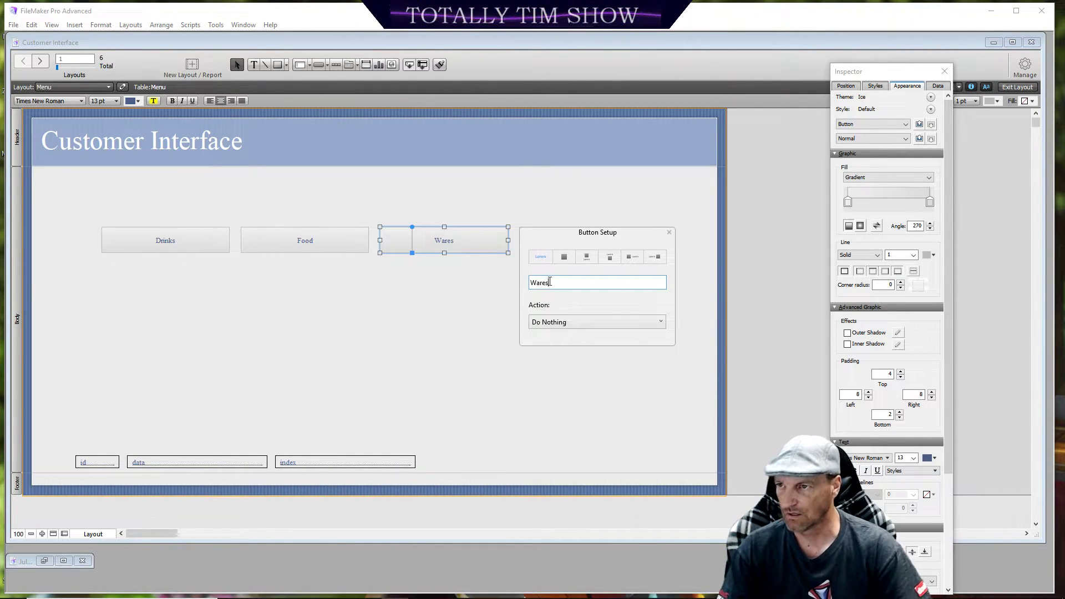
left_click(469, 320)
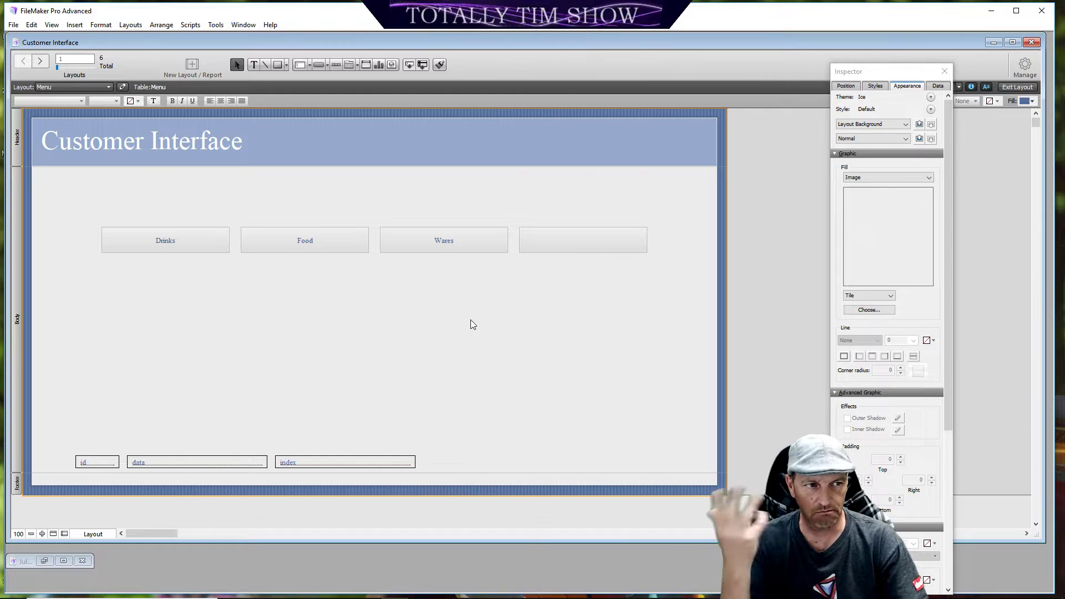
Step: Label the fourth button in the row Consumables
left_click(580, 242)
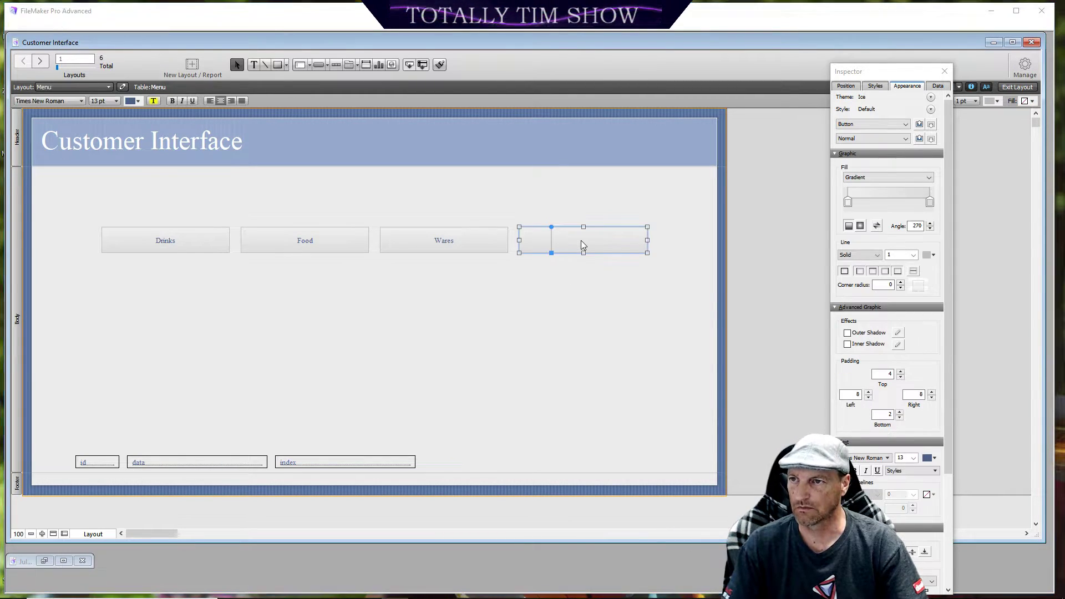
double_click(581, 240)
type("C")
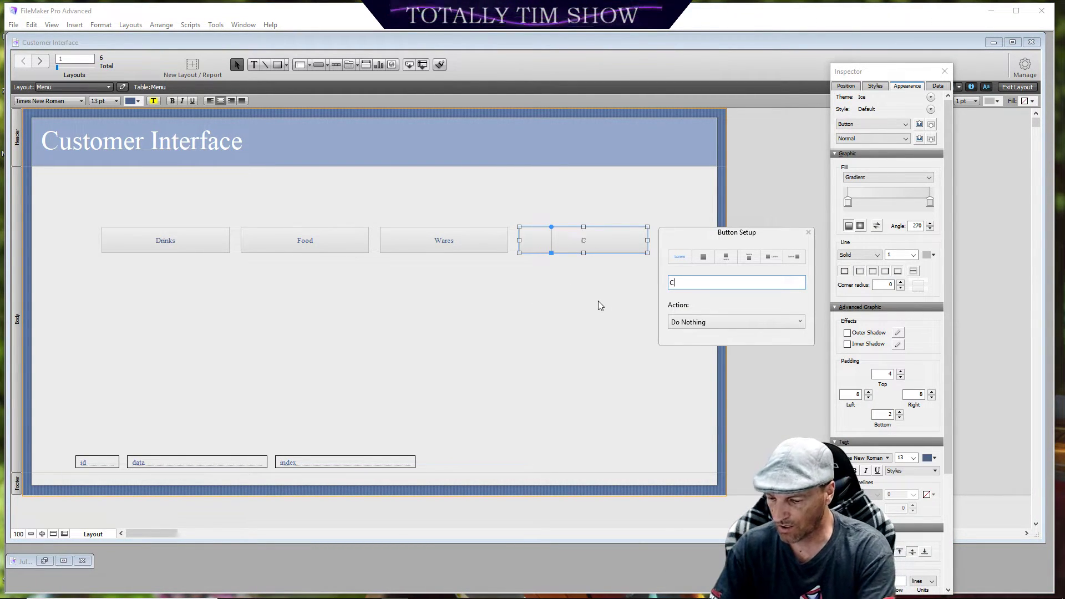
type("onsumables")
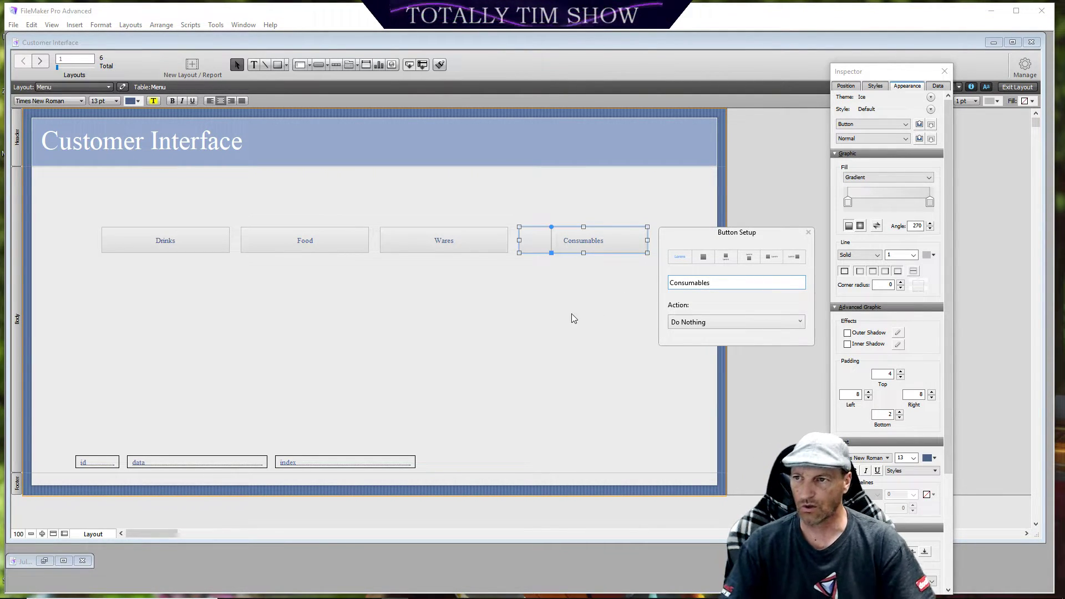
left_click(468, 338)
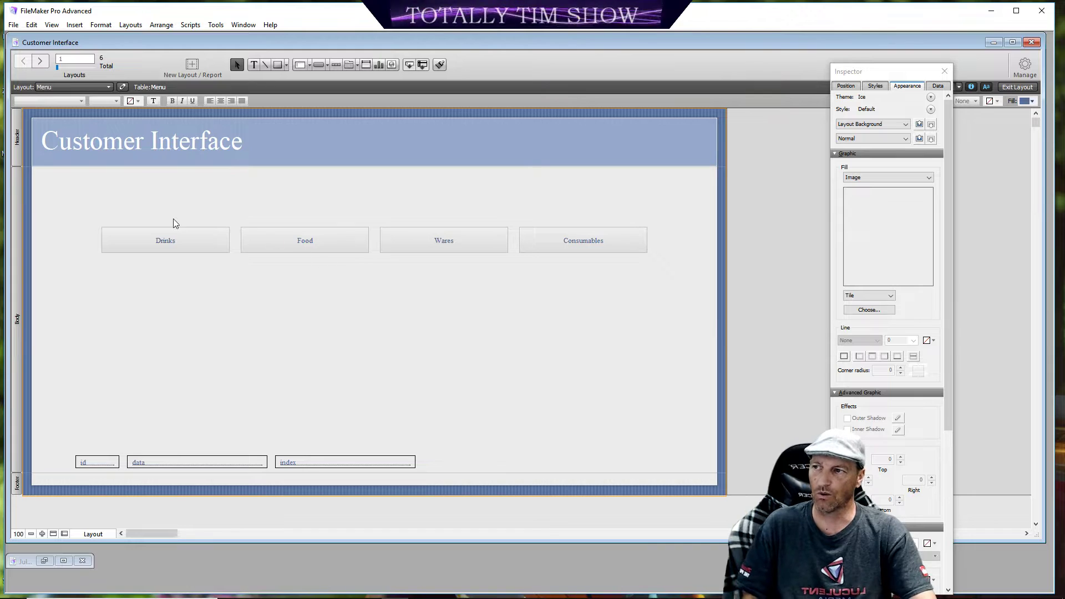
Step: Try 14 pt text on the Consumables button and settle on 18 pt
left_click(588, 244)
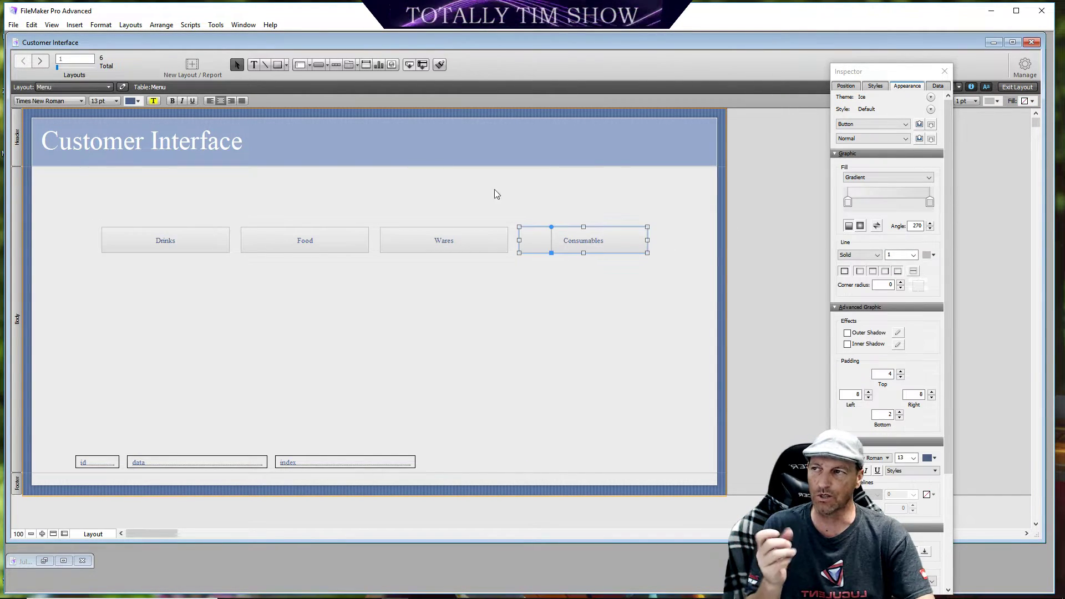
left_click(111, 102)
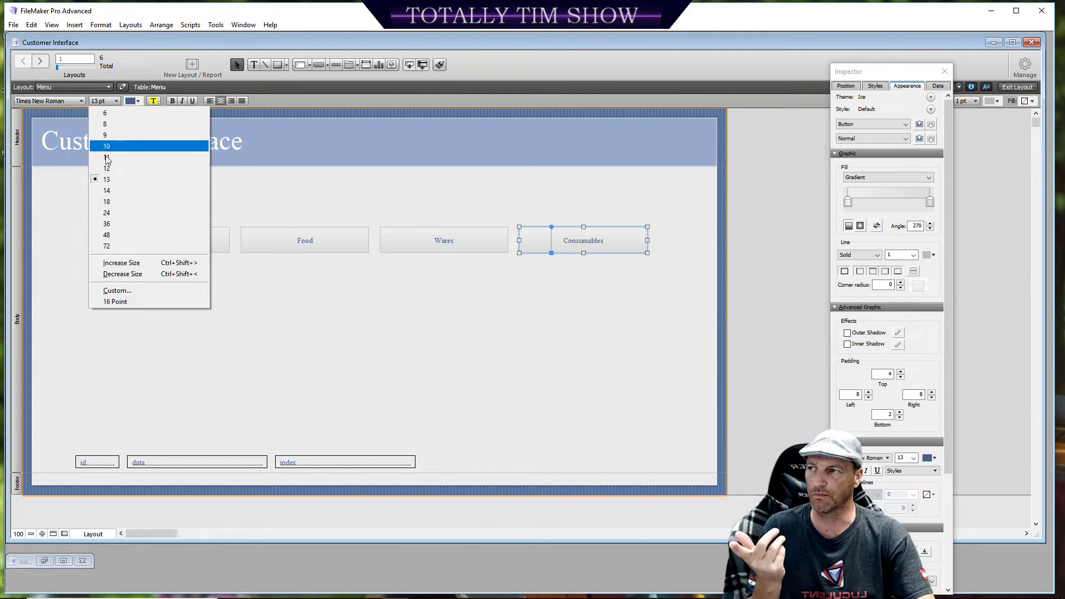
left_click(117, 192)
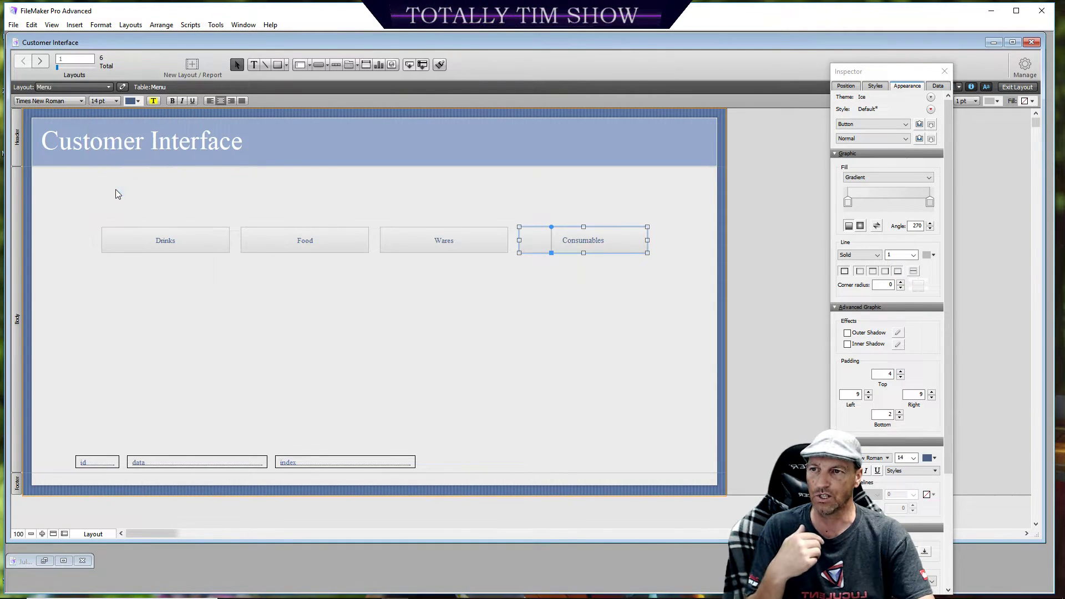
left_click(117, 102)
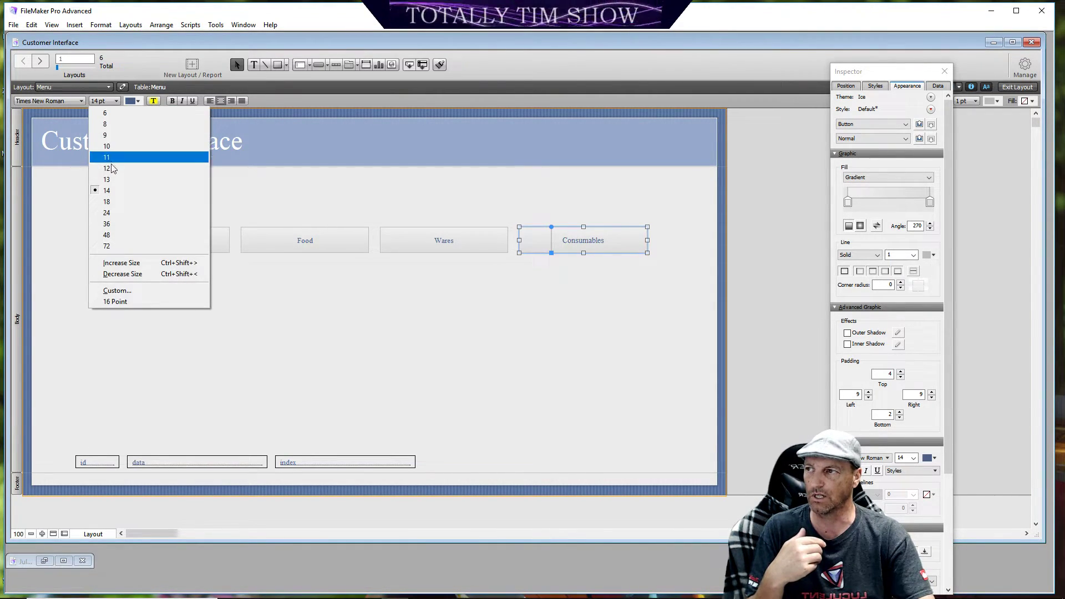
left_click(121, 199)
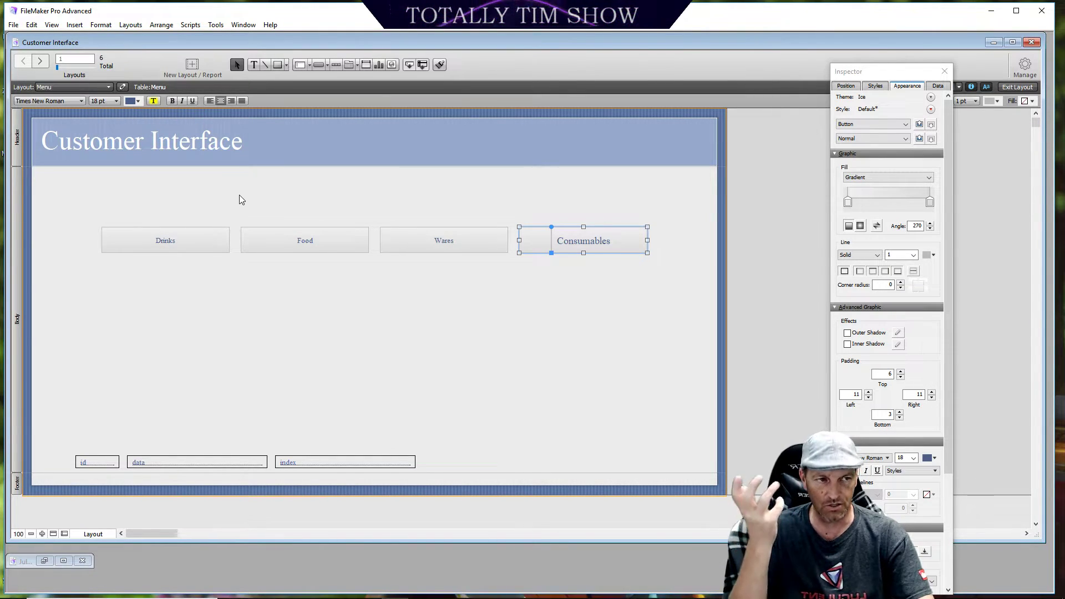
Step: Set the text size of the Drinks, Food and Wares buttons to 18 pt
left_click_drag(158, 211, 434, 269)
left_click(116, 101)
left_click(121, 199)
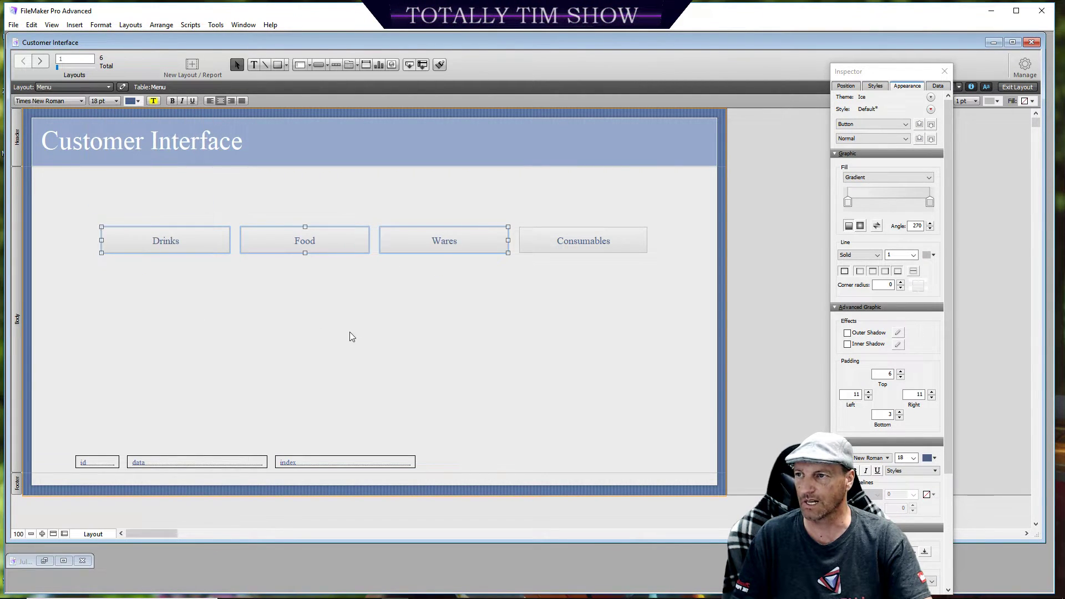
left_click(351, 335)
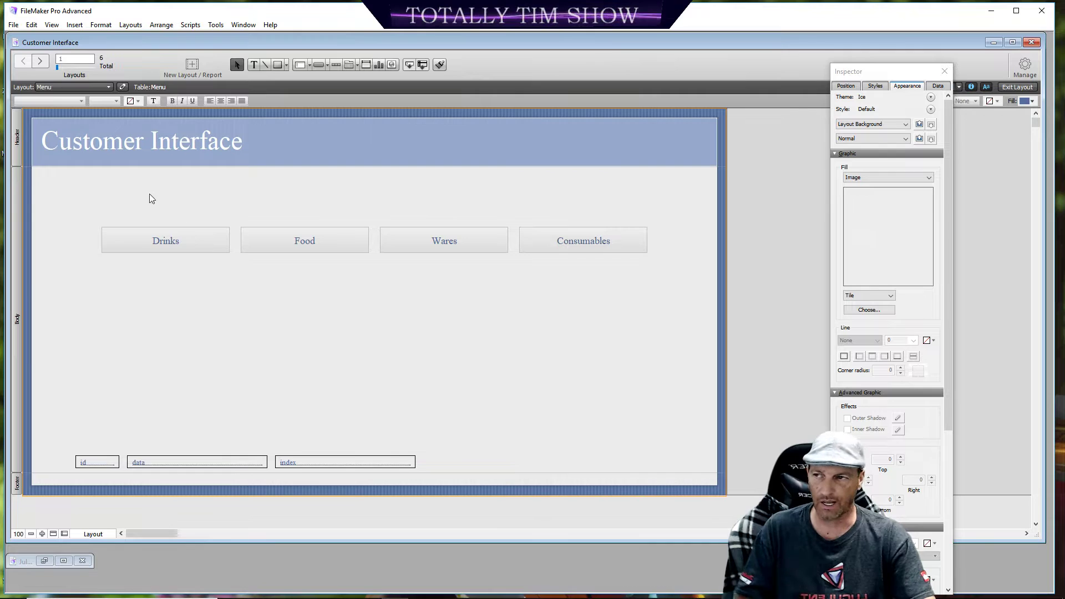
Step: Round the corners of all four menu buttons with a corner radius of 10
left_click_drag(110, 209, 600, 281)
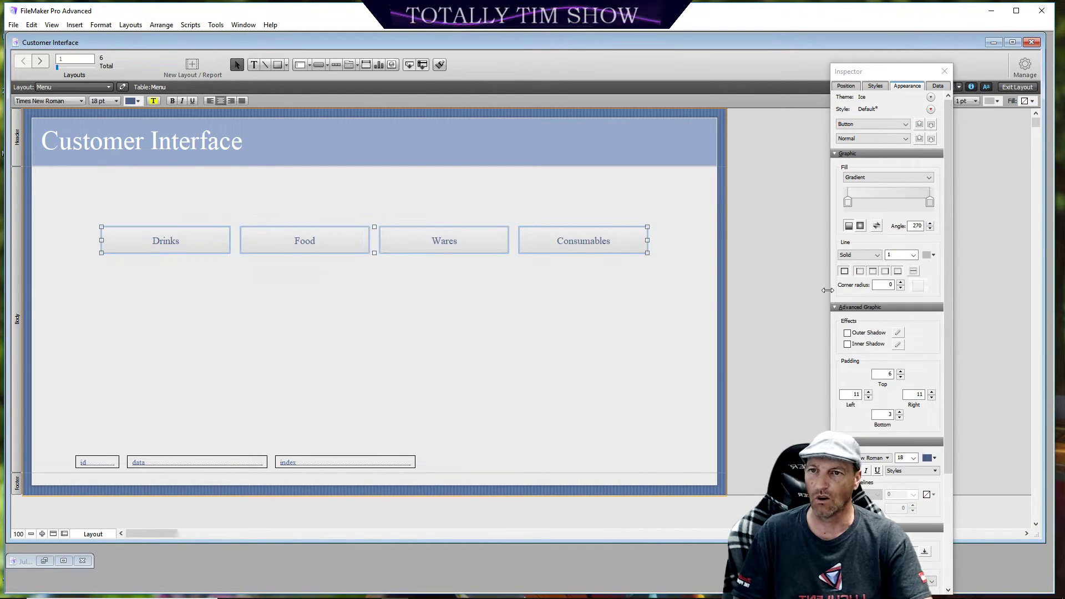
left_click(887, 282)
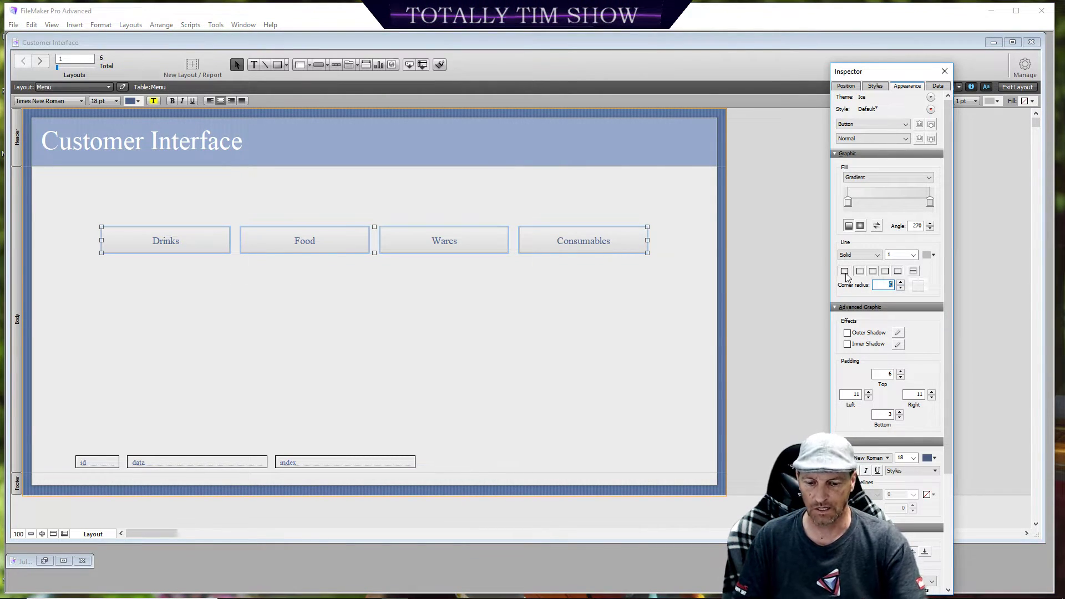
type("1")
left_click(581, 363)
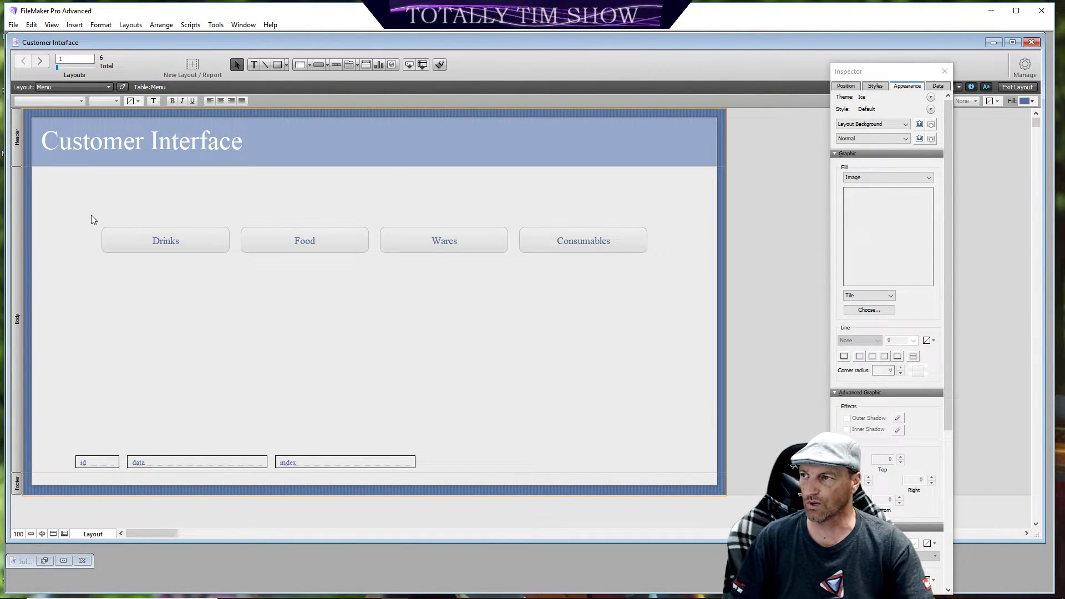
Step: Add an outer shadow with 65% opacity to the Drinks, Food, Wares and Consumables buttons
left_click_drag(90, 215, 638, 268)
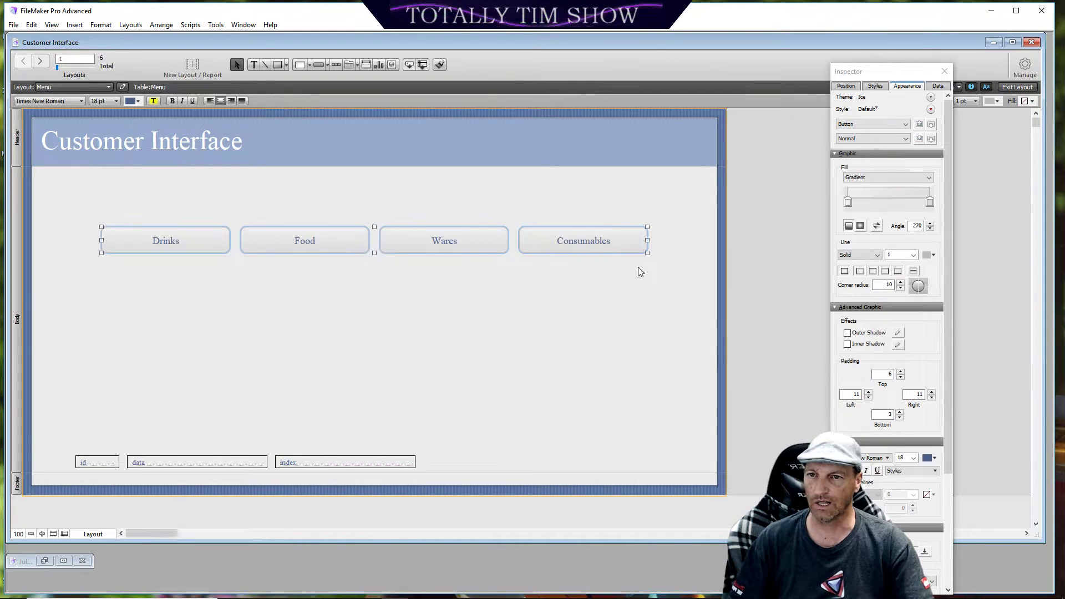
left_click(847, 333)
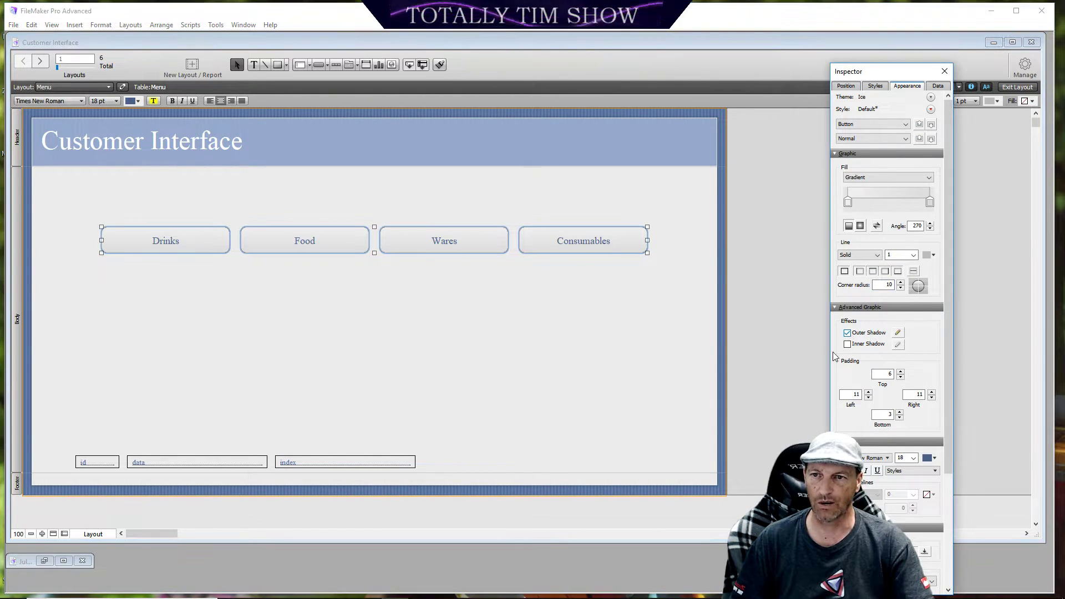
left_click(898, 334)
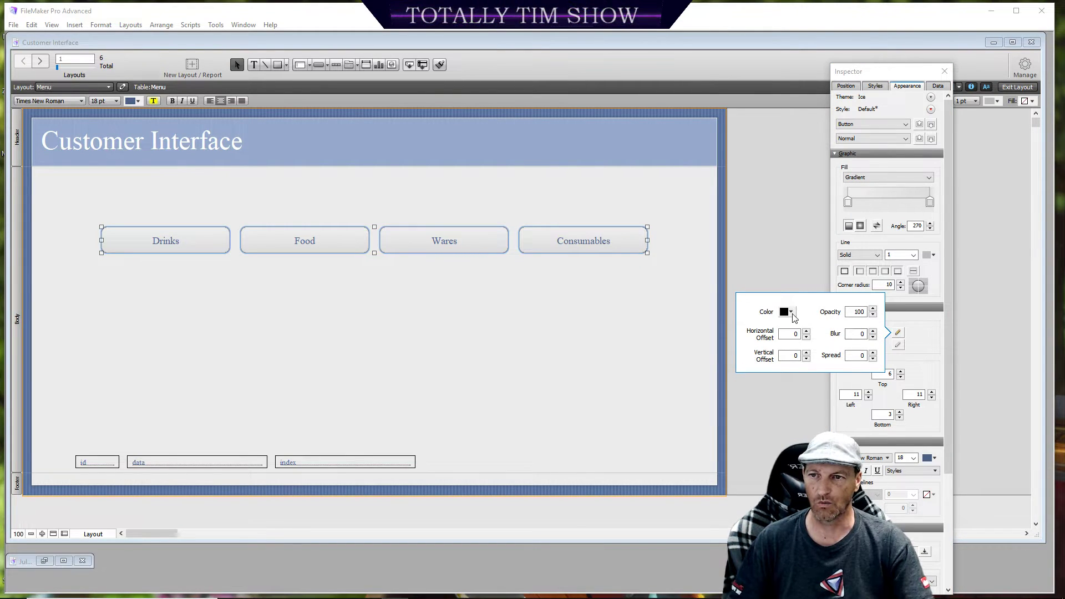
double_click(867, 312)
type("65")
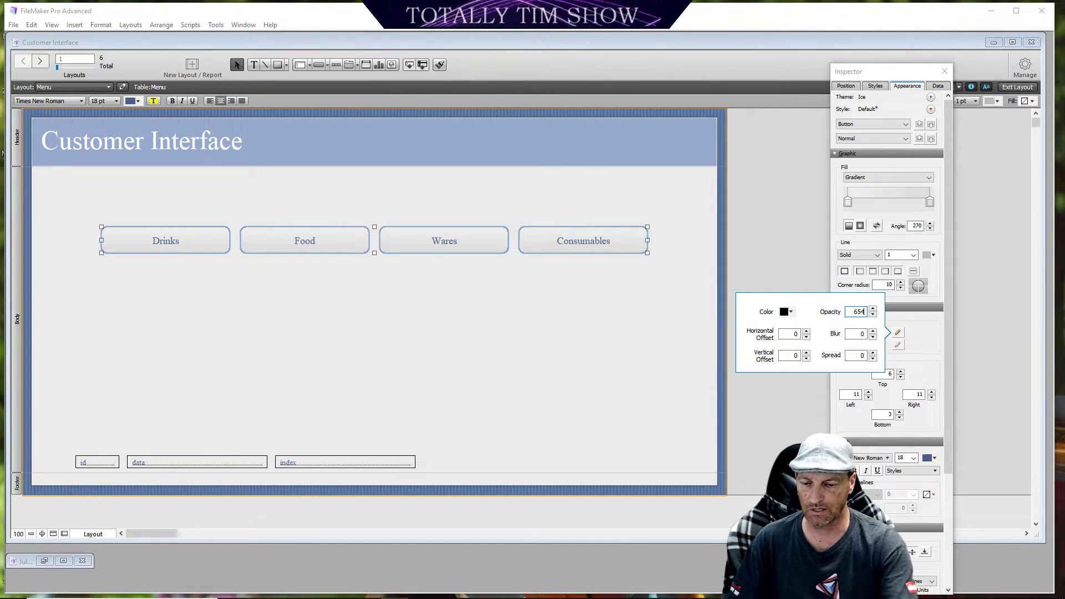
Step: Offset the four buttons' outer shadow by -9 horizontally and 9 vertically, and blur its edges
left_click(807, 337)
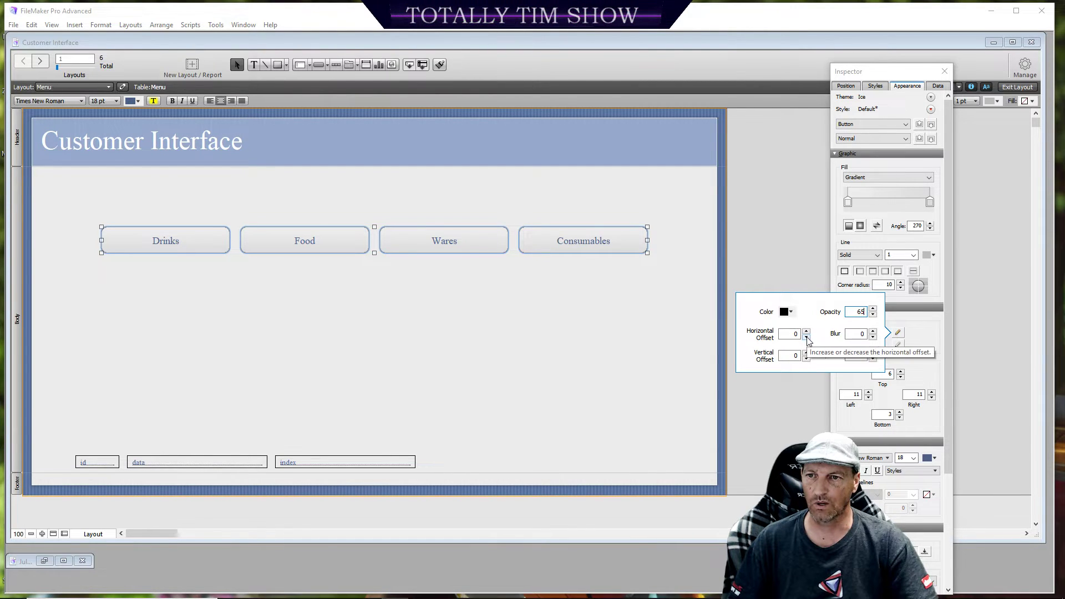
left_click(806, 337)
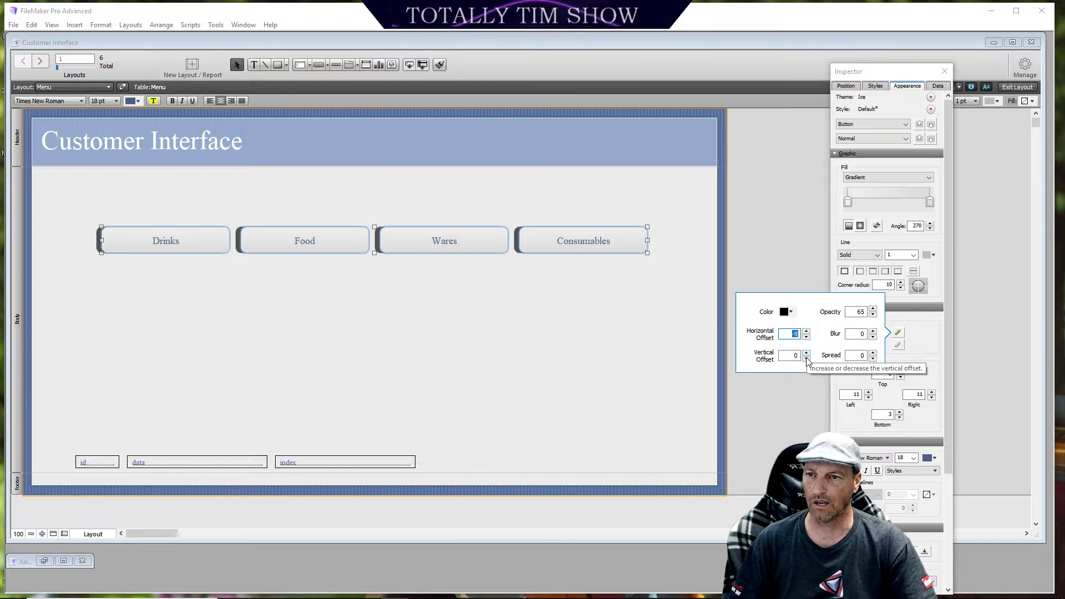
left_click(807, 359)
left_click(807, 359)
left_click(807, 359)
left_click(807, 358)
left_click(807, 359)
left_click(806, 353)
left_click(807, 353)
left_click(806, 352)
left_click(806, 353)
left_click(806, 353)
left_click(806, 353)
left_click(806, 353)
left_click(806, 353)
left_click(806, 353)
left_click(806, 352)
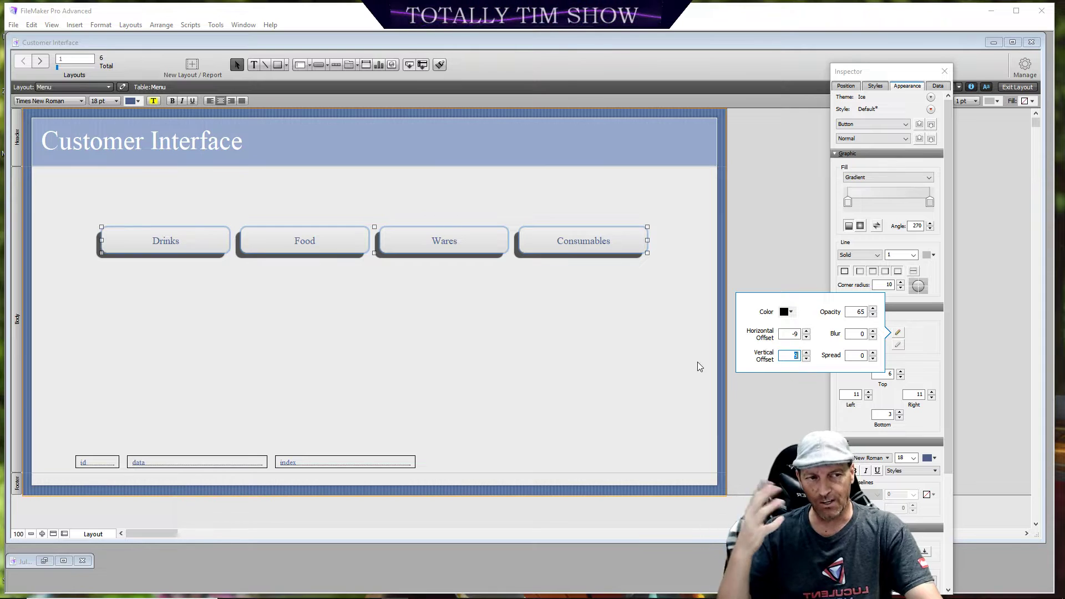
left_click(874, 334)
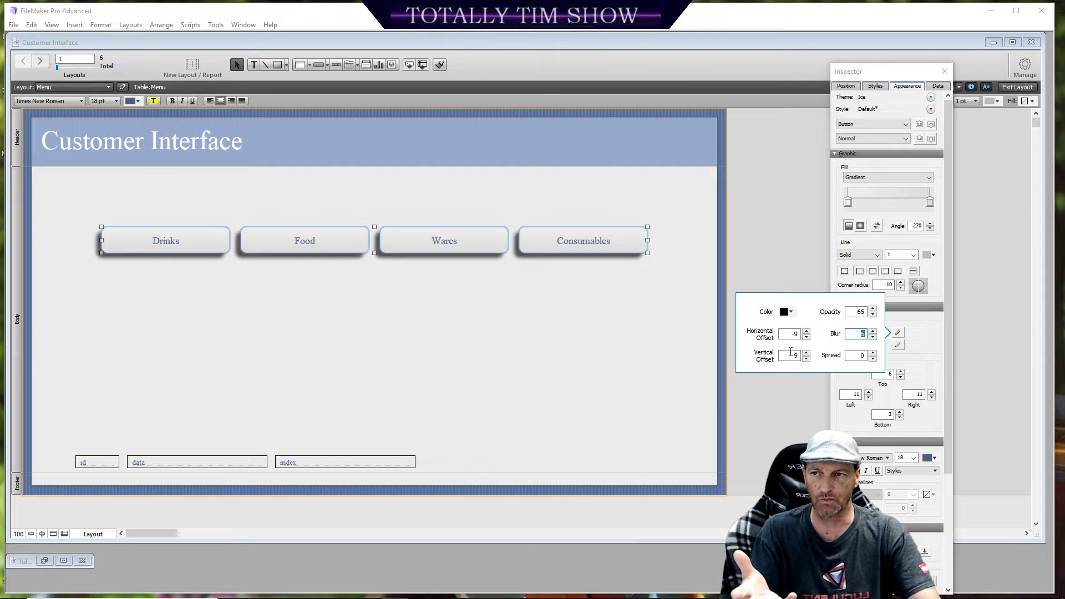
left_click(565, 372)
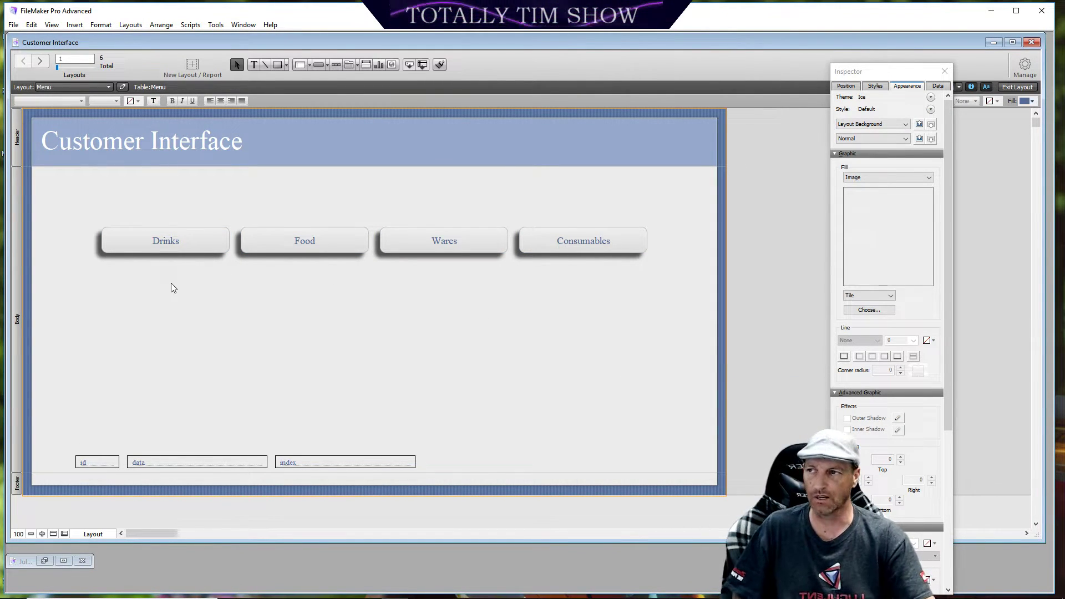
Step: Set the border line color of all four menu buttons to dark purple
left_click_drag(85, 211, 575, 261)
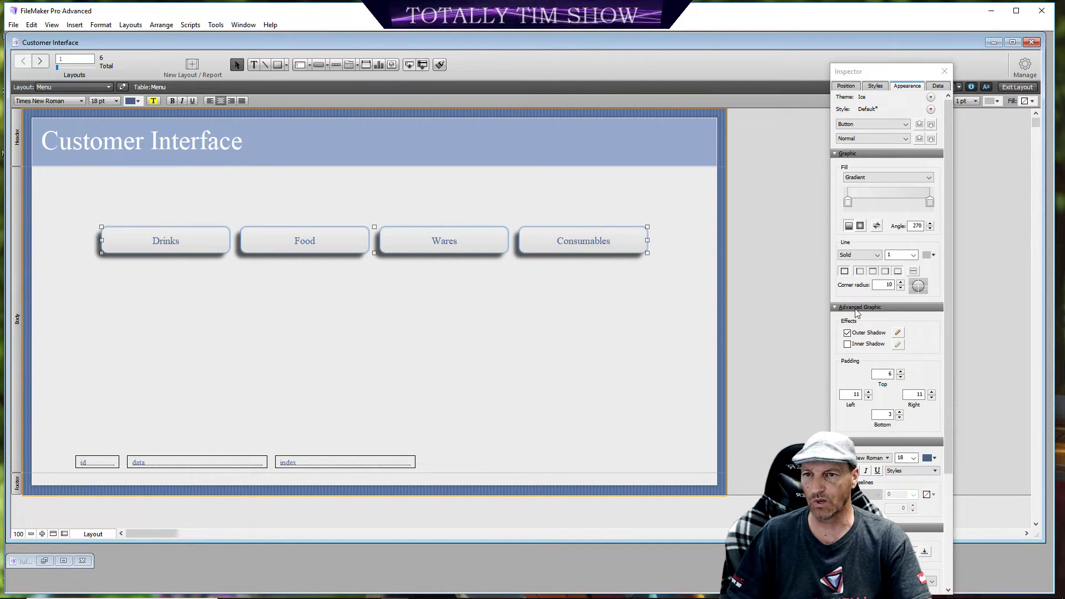
left_click(933, 255)
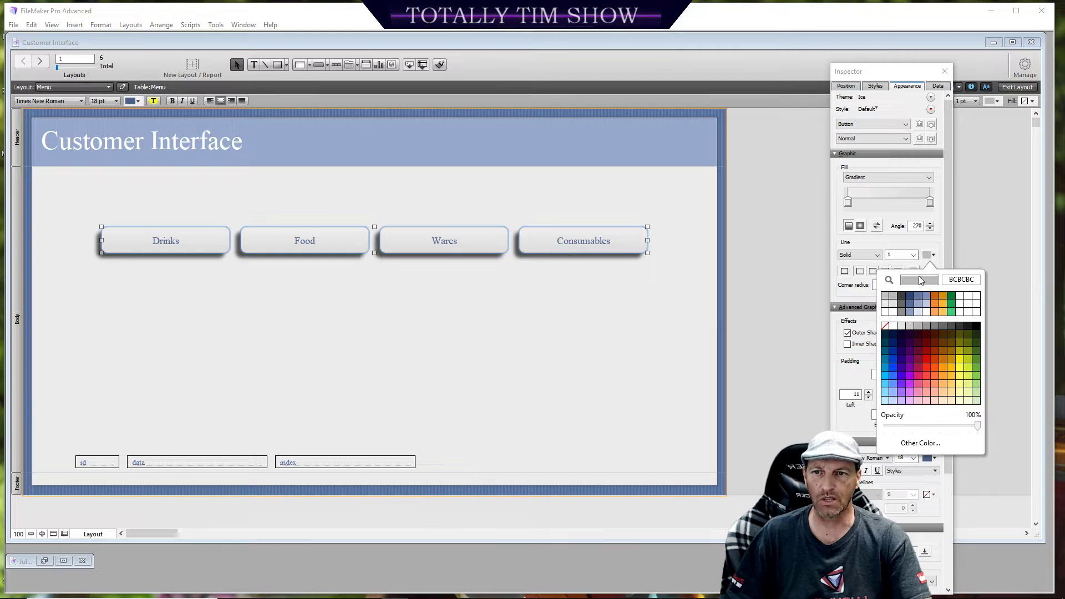
left_click(907, 348)
left_click(568, 362)
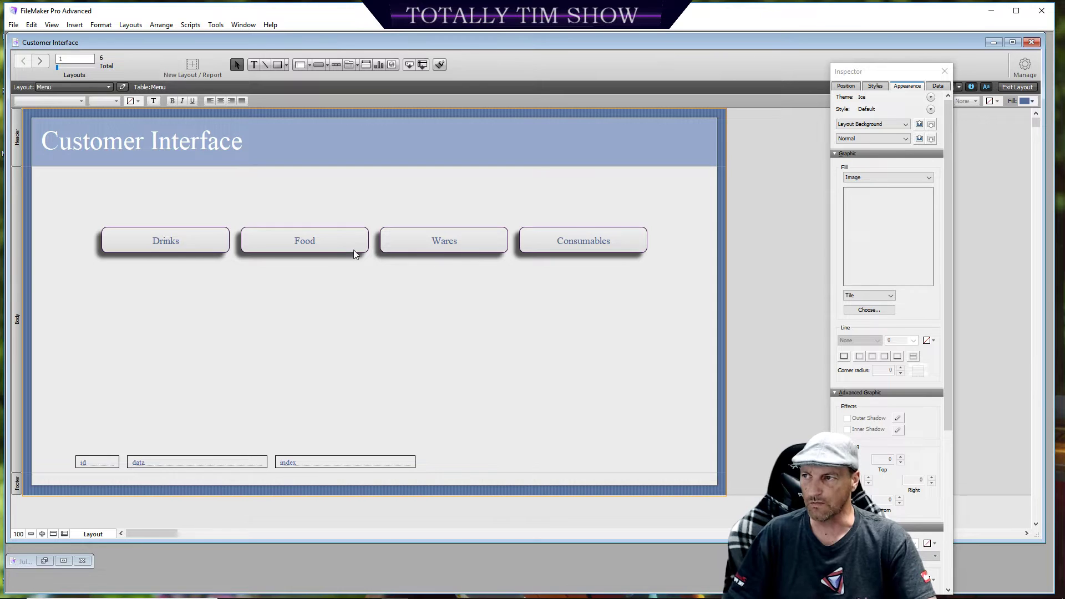
Step: Try brown 644600 and olive 7A7500 as the end color of the four buttons' gradient fill and settle on pale yellow
left_click(213, 248)
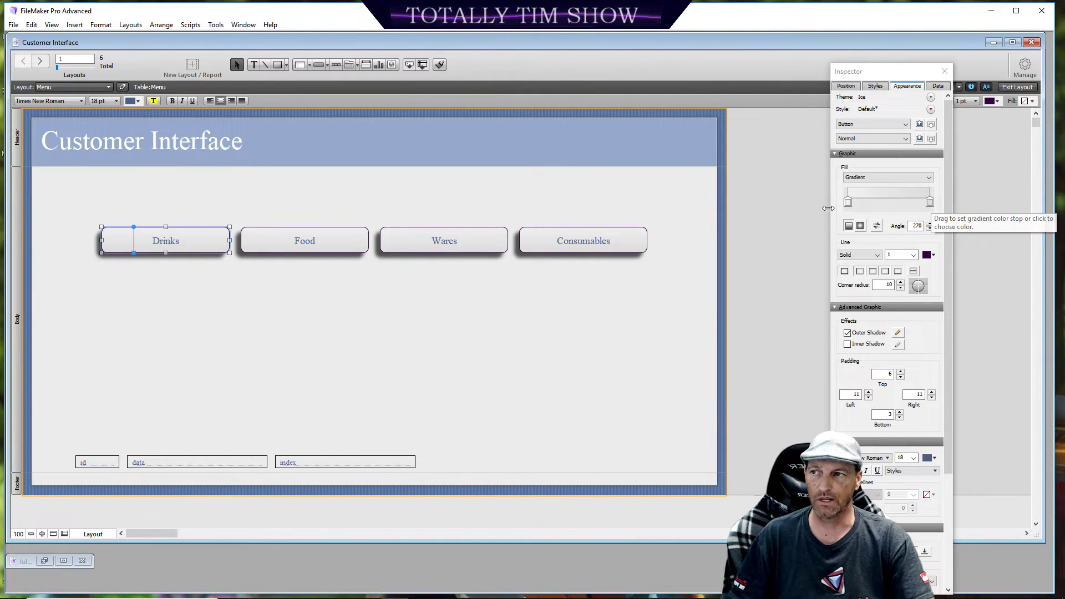
left_click(161, 208)
left_click_drag(101, 198, 656, 268)
left_click(929, 203)
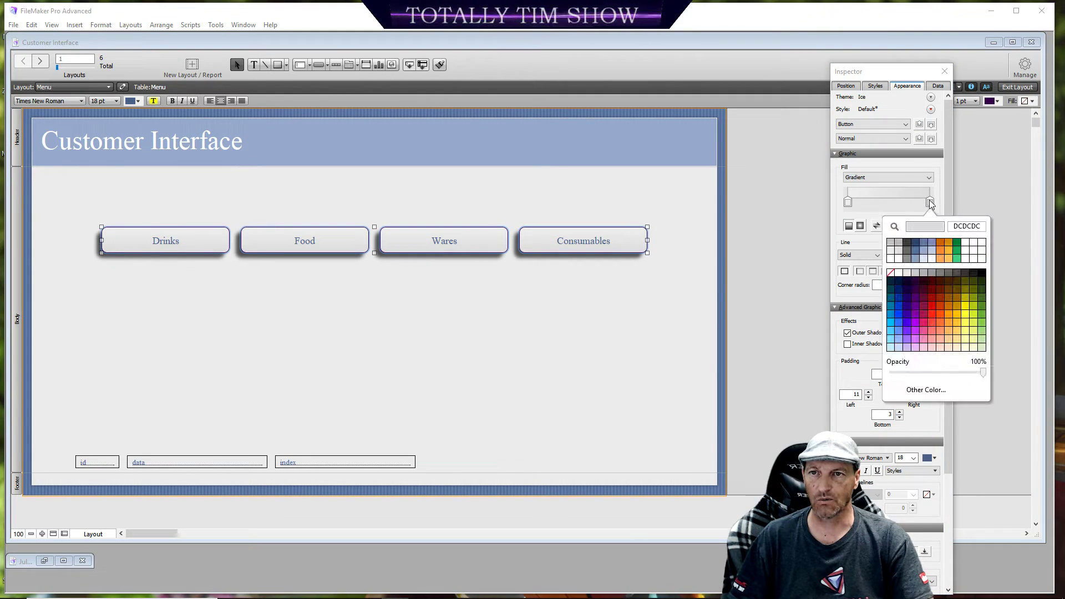
left_click(960, 292)
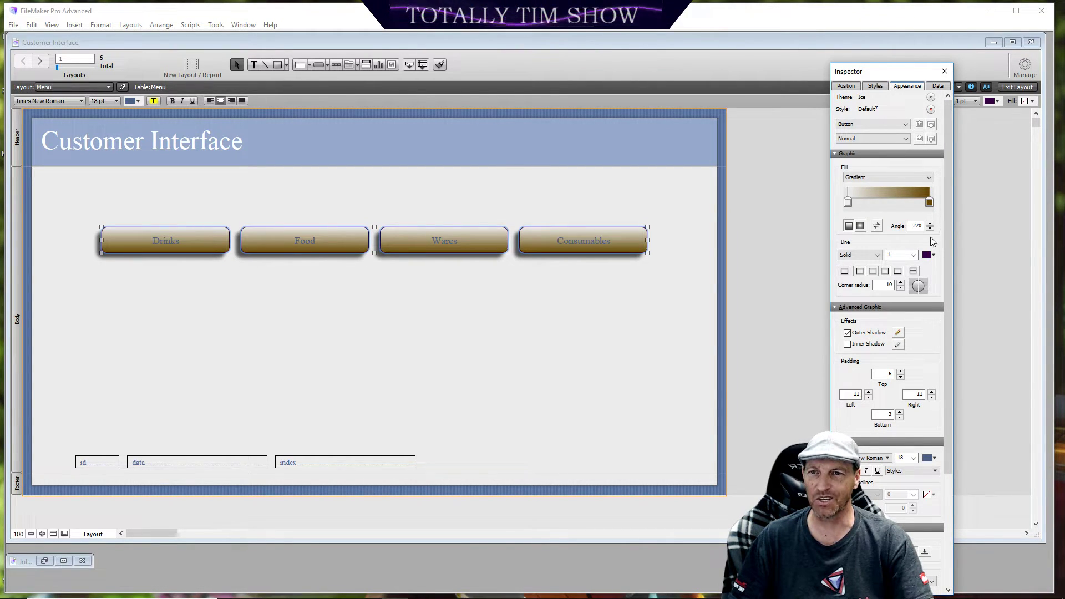
left_click(929, 203)
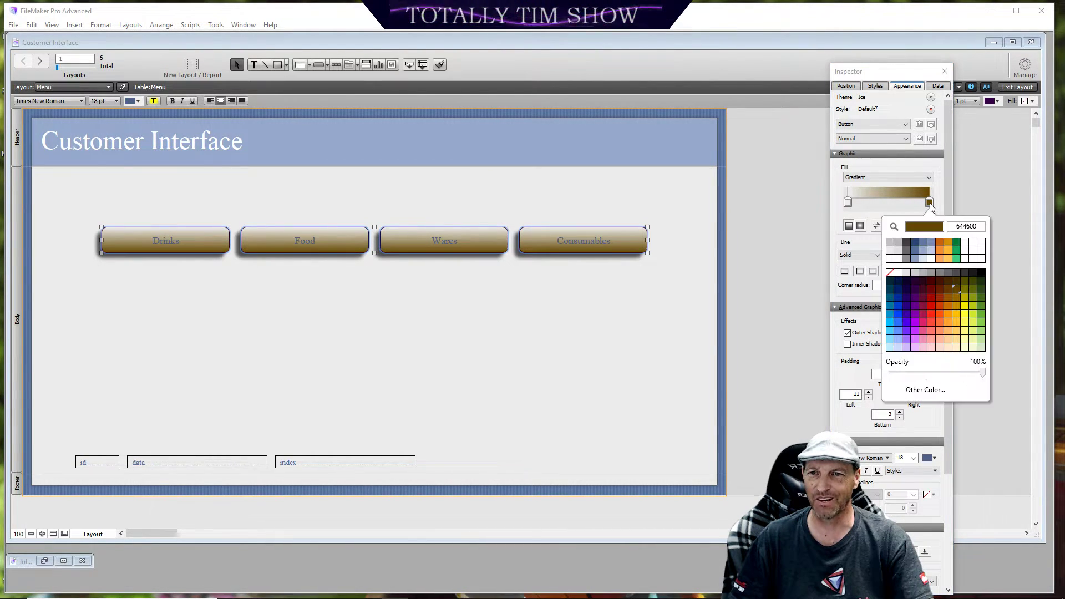
left_click(965, 289)
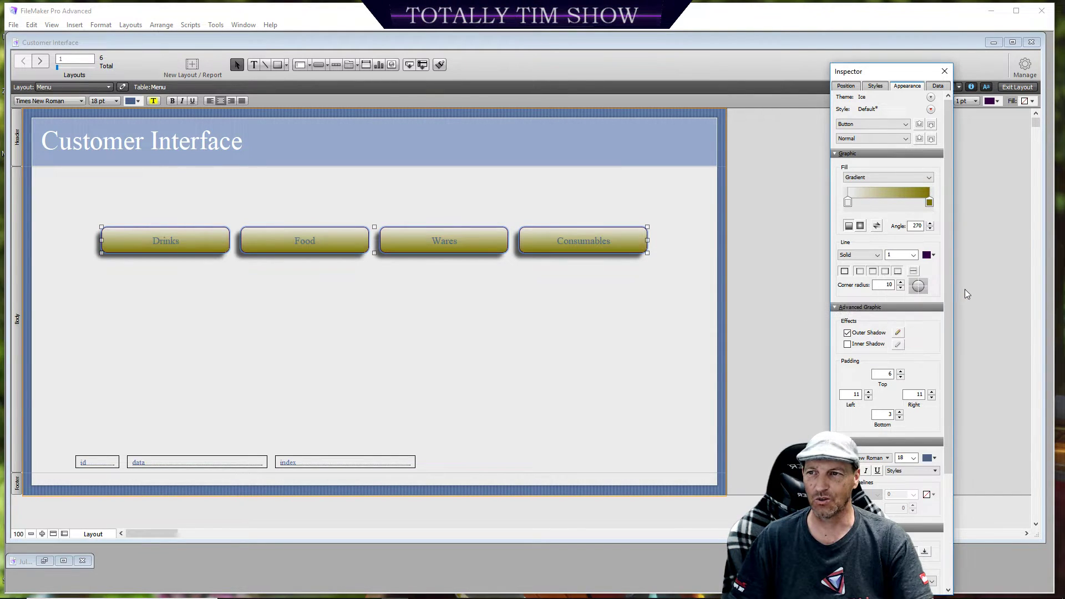
left_click(930, 203)
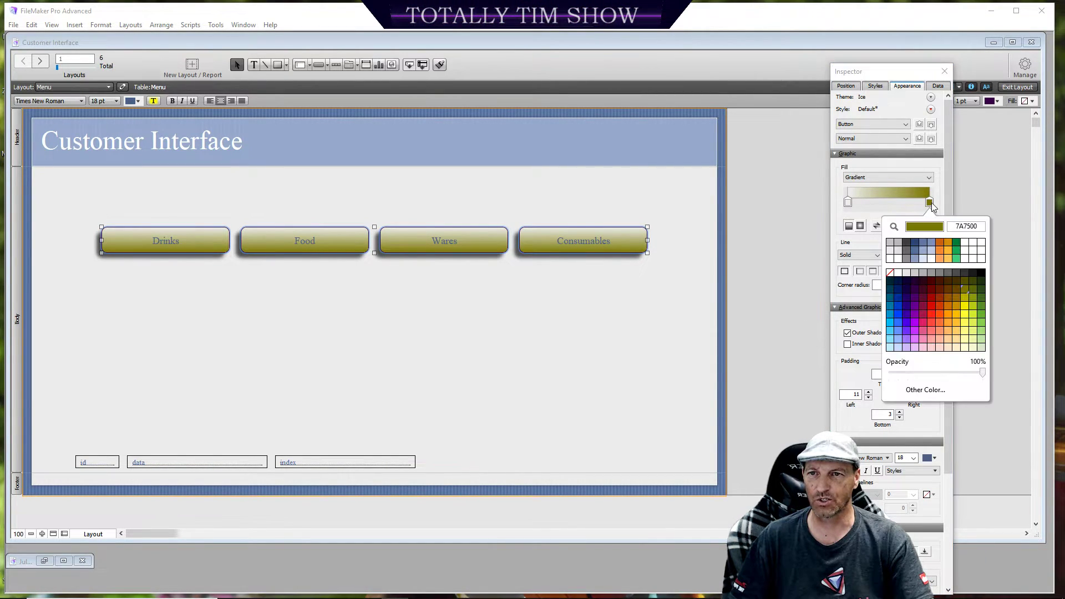
left_click(965, 339)
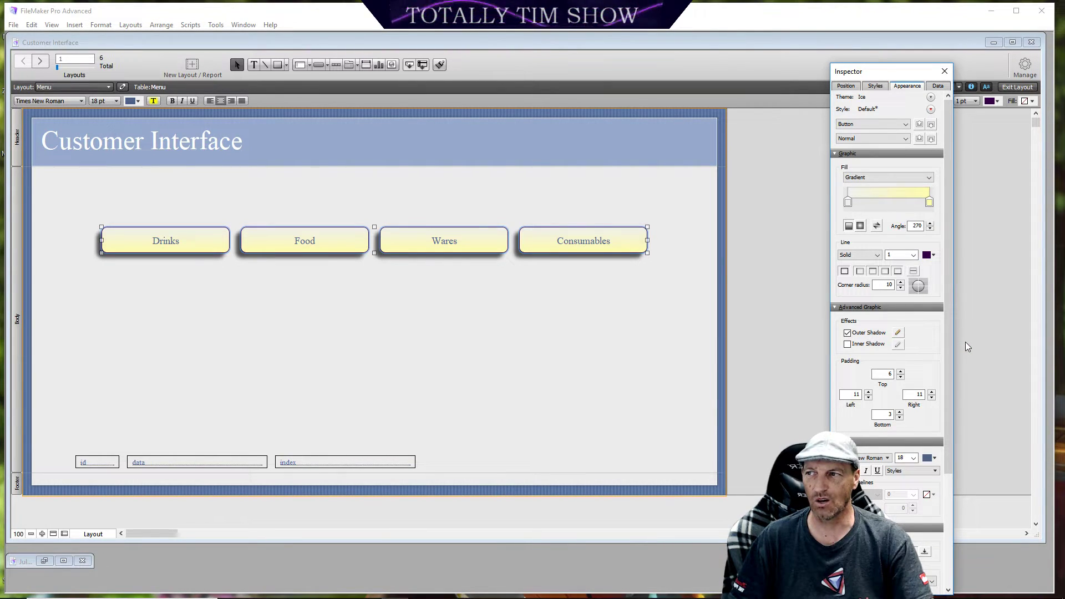
left_click(665, 341)
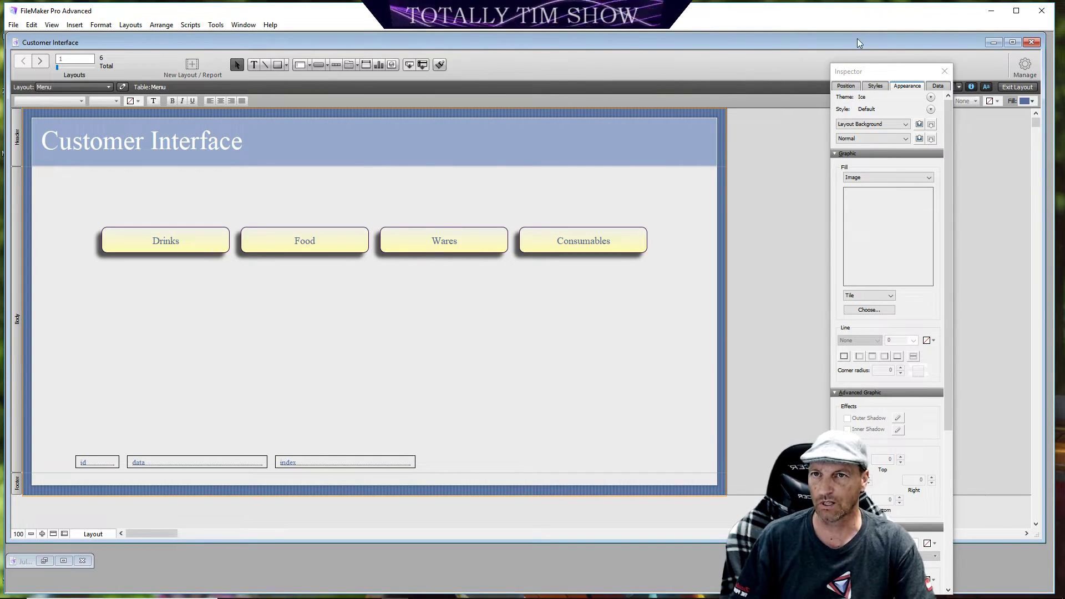
Step: Minimize the Customer Interface window and start browsing for another FileMaker file to open
left_click(991, 44)
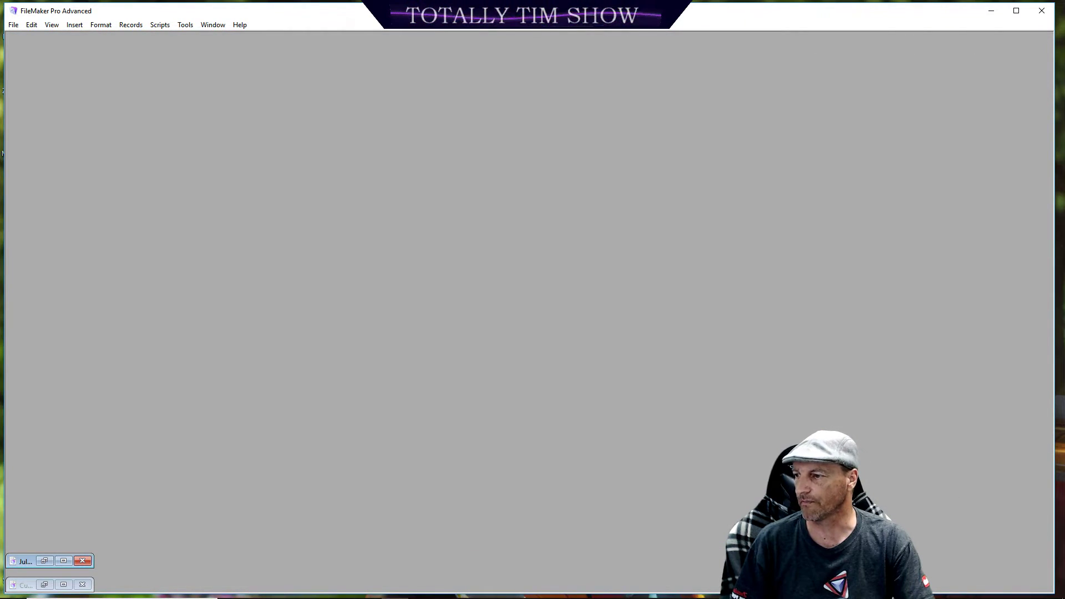
left_click(13, 25)
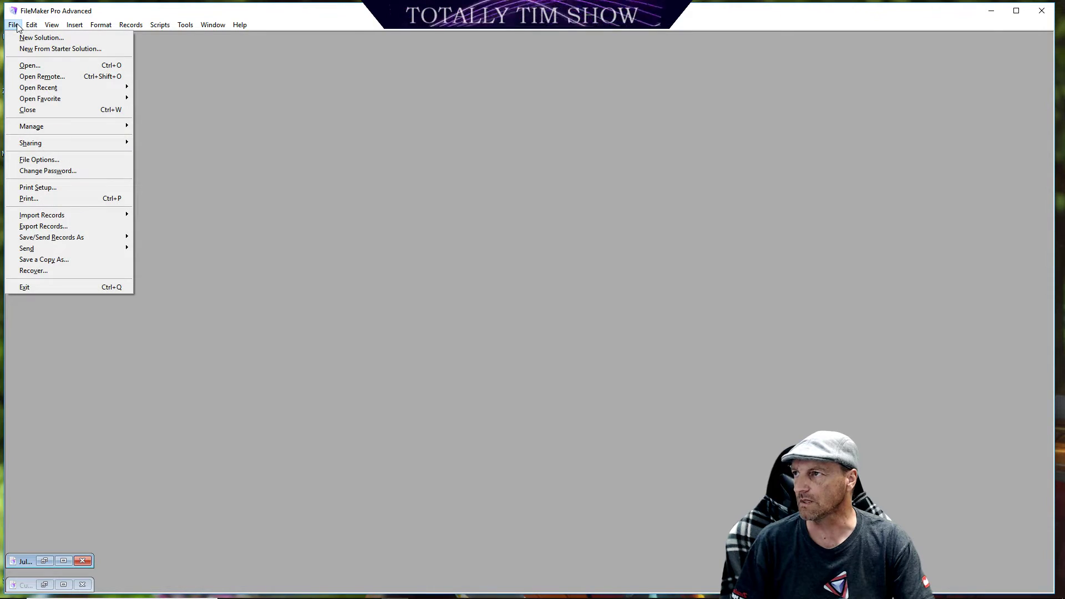
left_click(60, 68)
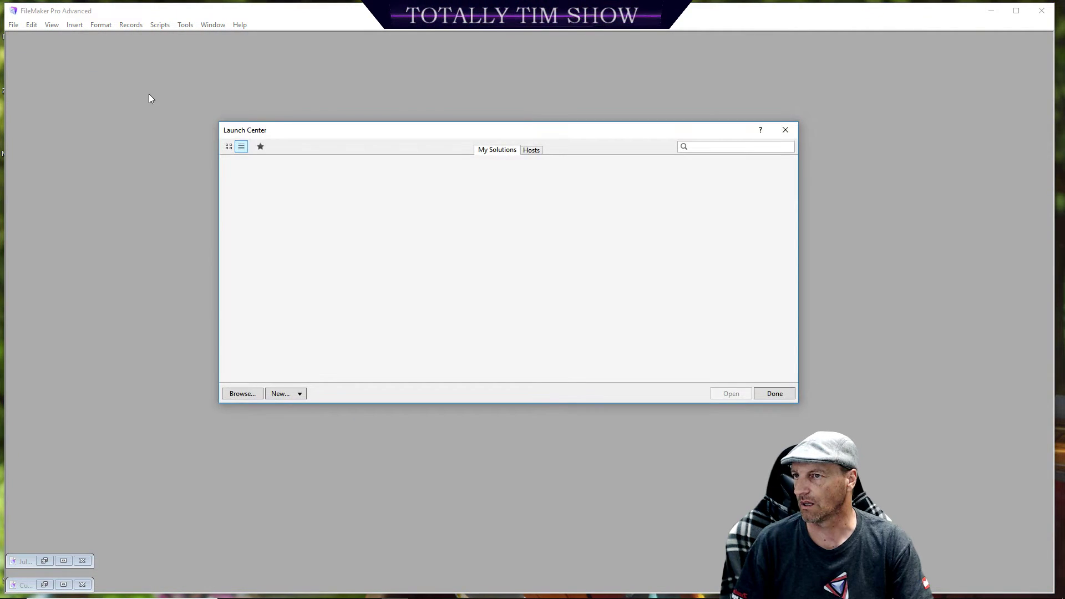
left_click(242, 394)
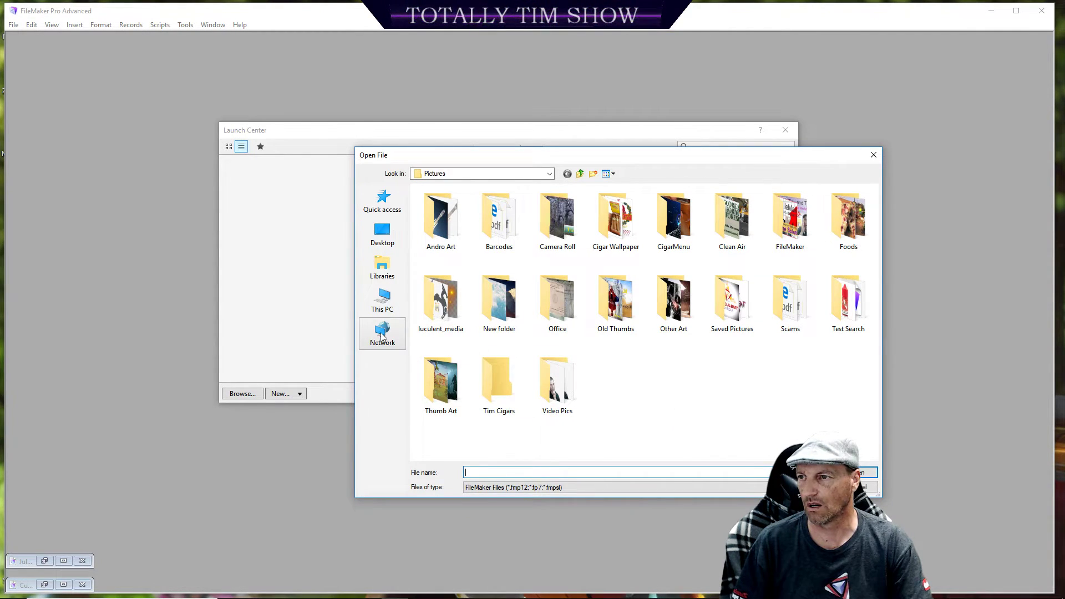
Step: Look through drives H:, E: and F: for the FileMaker file
left_click(389, 306)
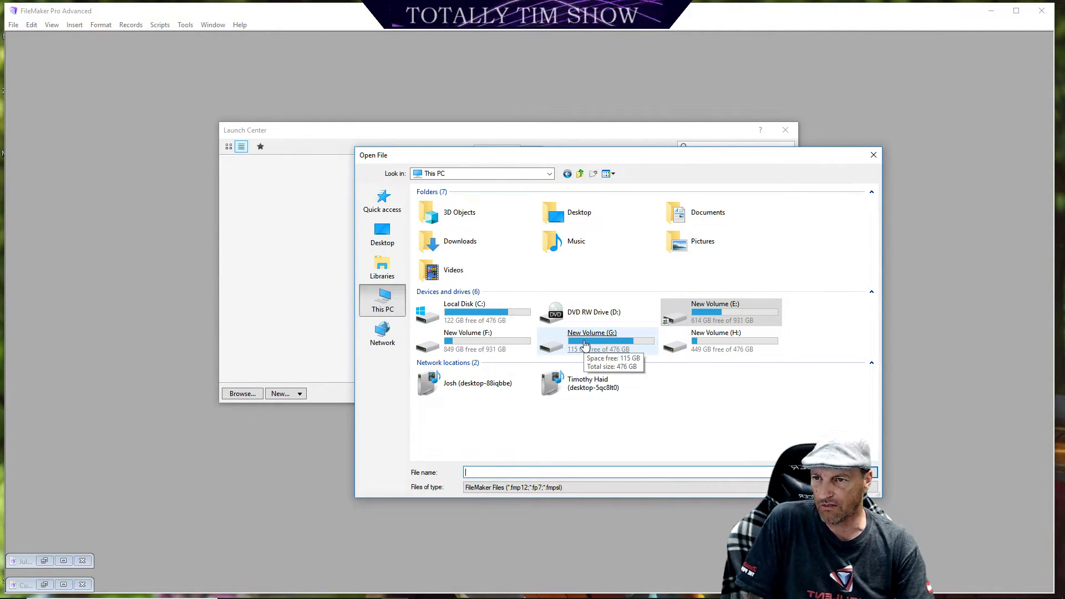
double_click(703, 353)
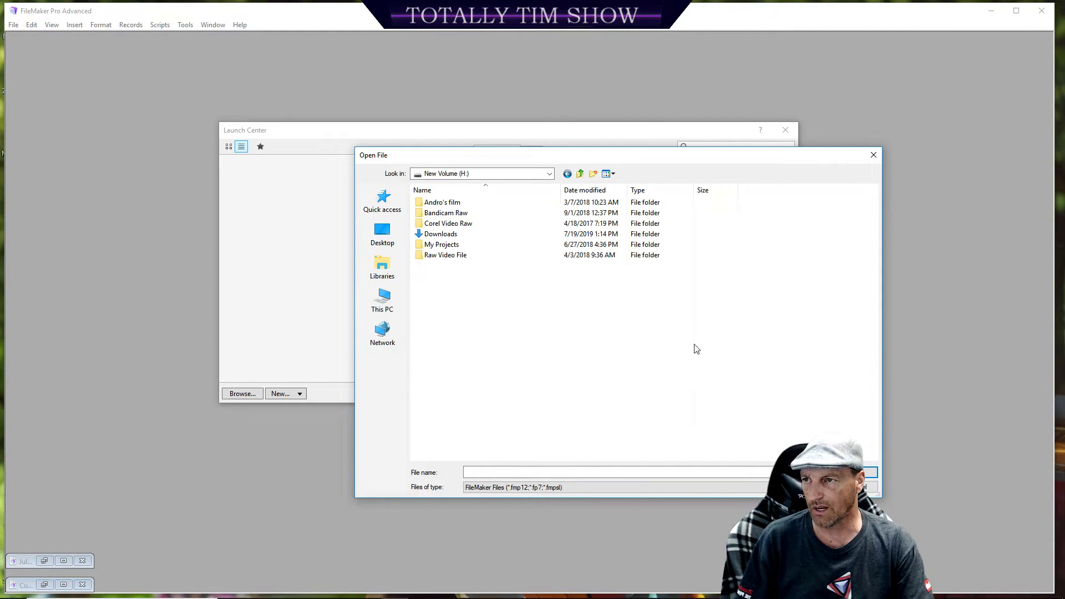
left_click(458, 256)
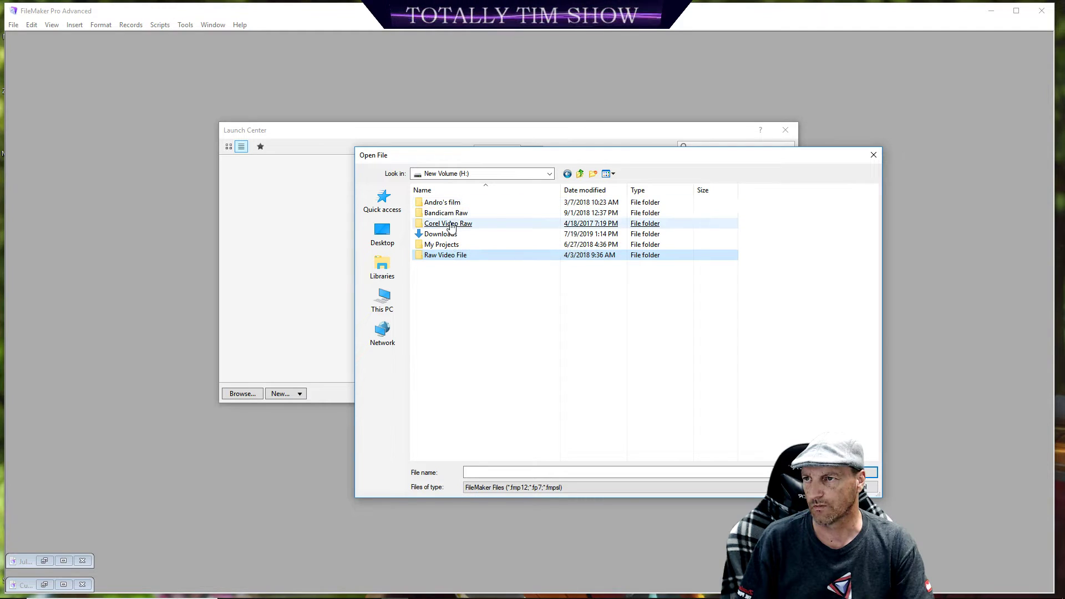
left_click(530, 175)
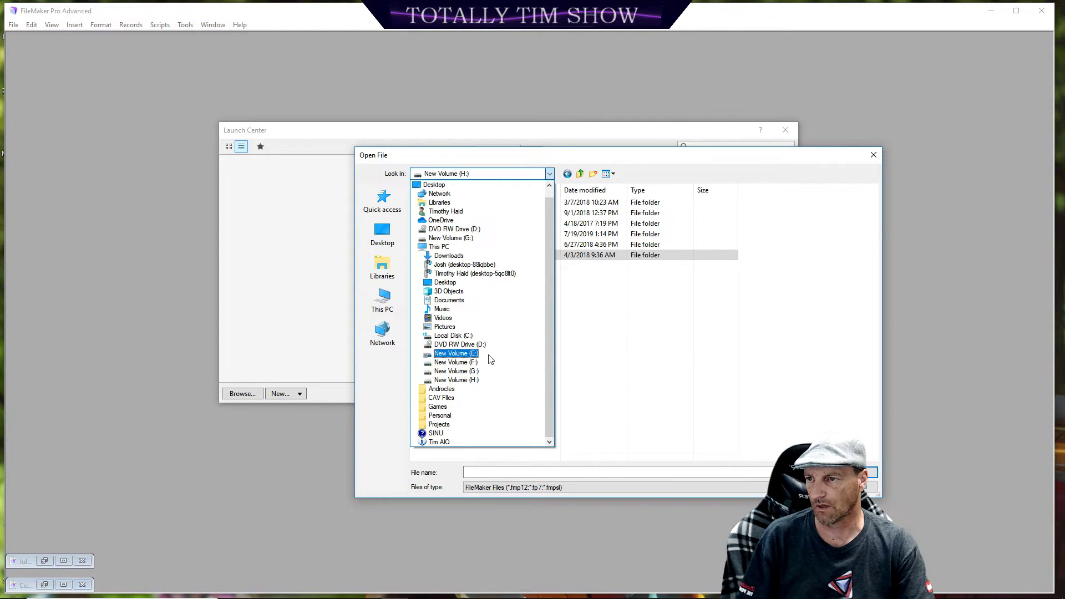
left_click(490, 355)
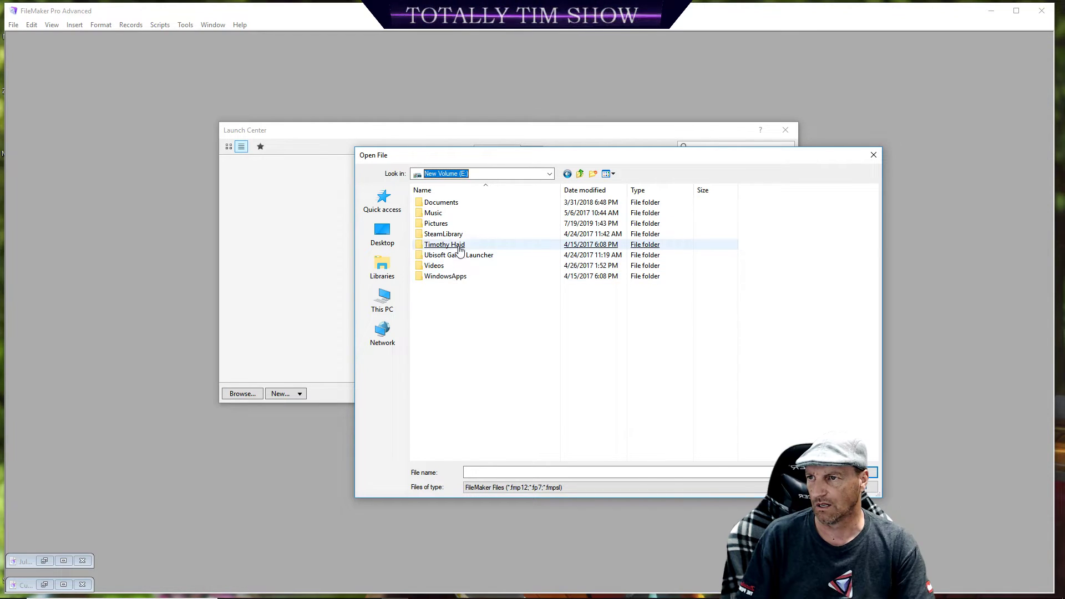
left_click(548, 173)
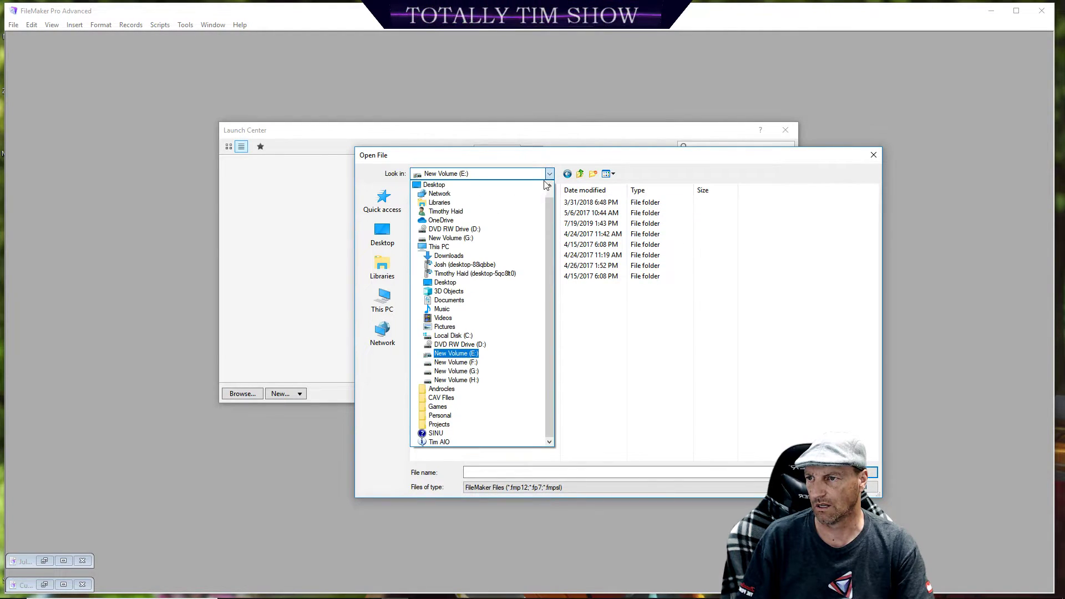
left_click(494, 363)
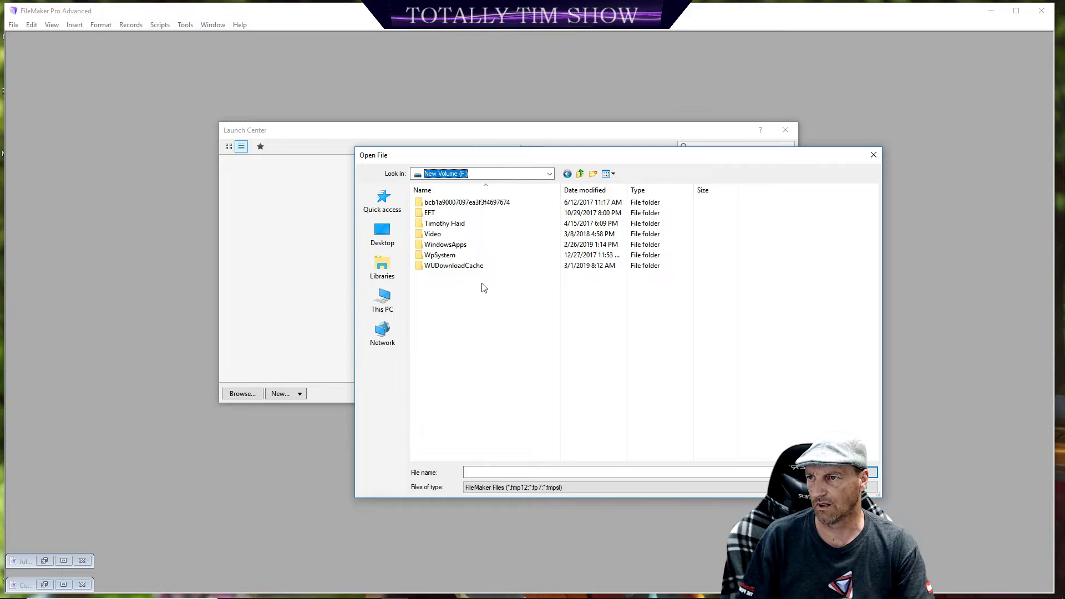
Step: Open the Test Search database from the Filemaker Stuff folder inside the personal folder on drive G:
left_click(549, 174)
left_click(495, 370)
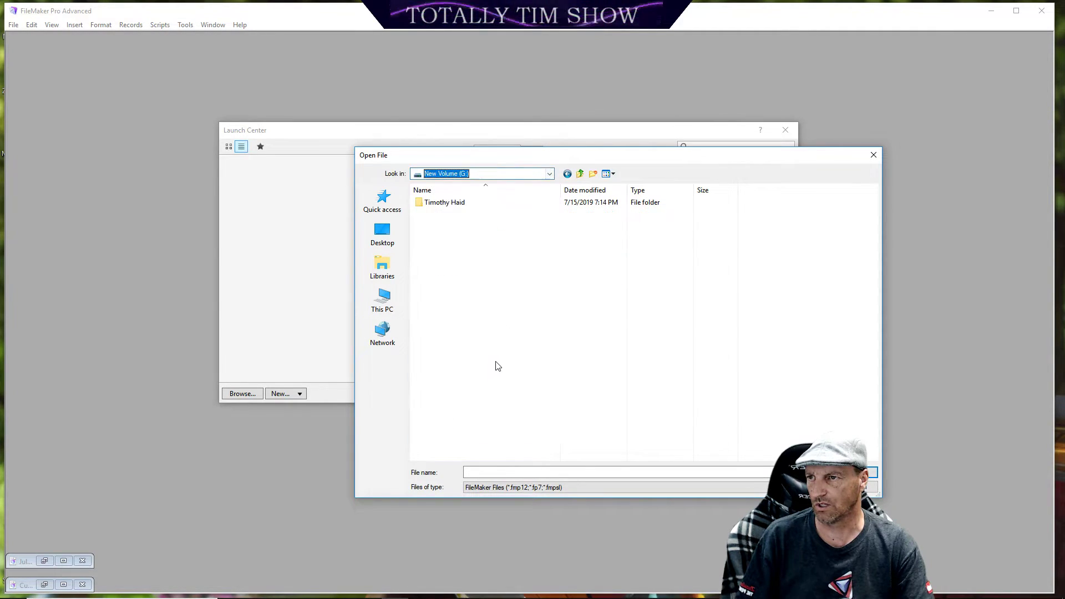
double_click(447, 203)
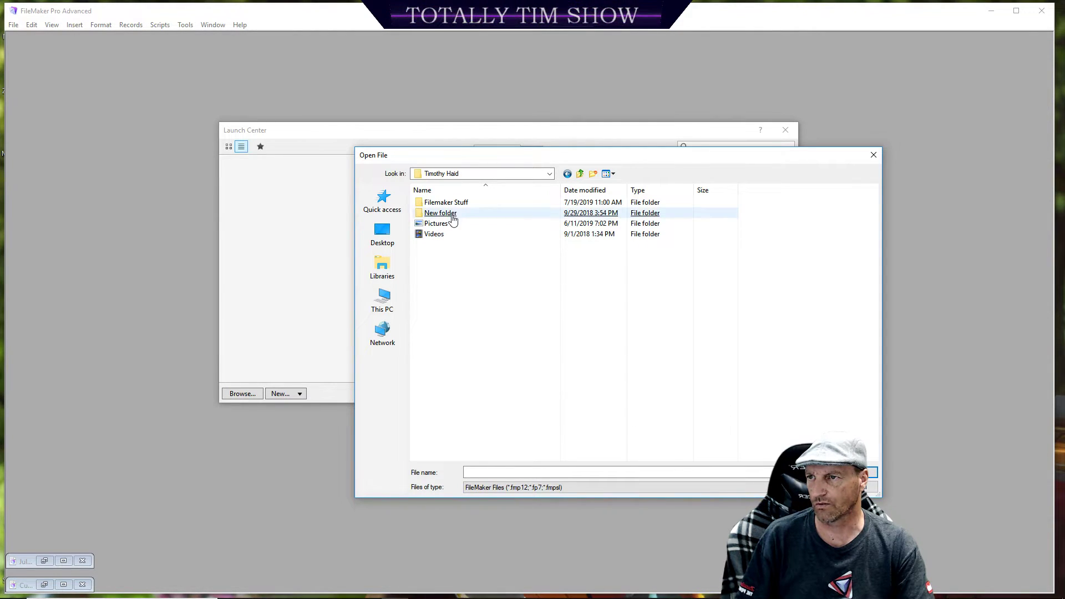
double_click(461, 204)
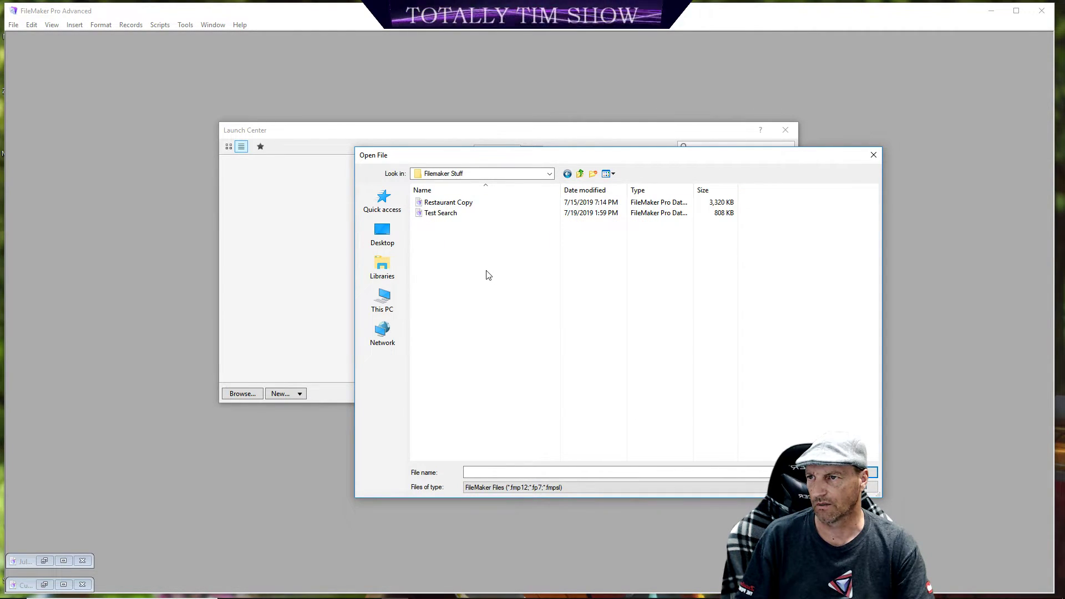
double_click(450, 216)
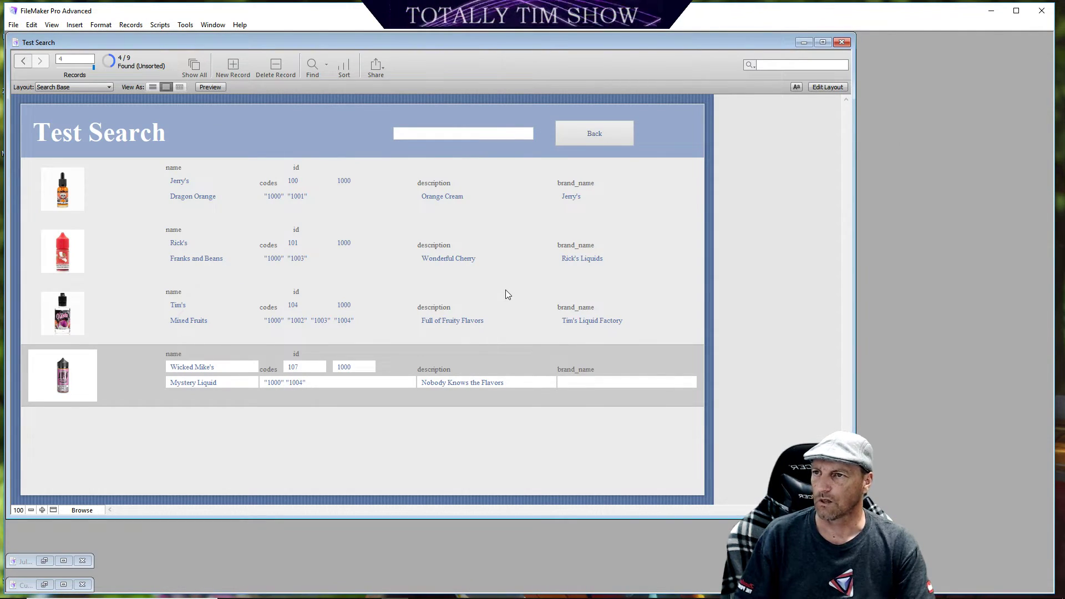
Step: Go back to the Test Search menu and view the products found for Berries and for Bananas
left_click(582, 134)
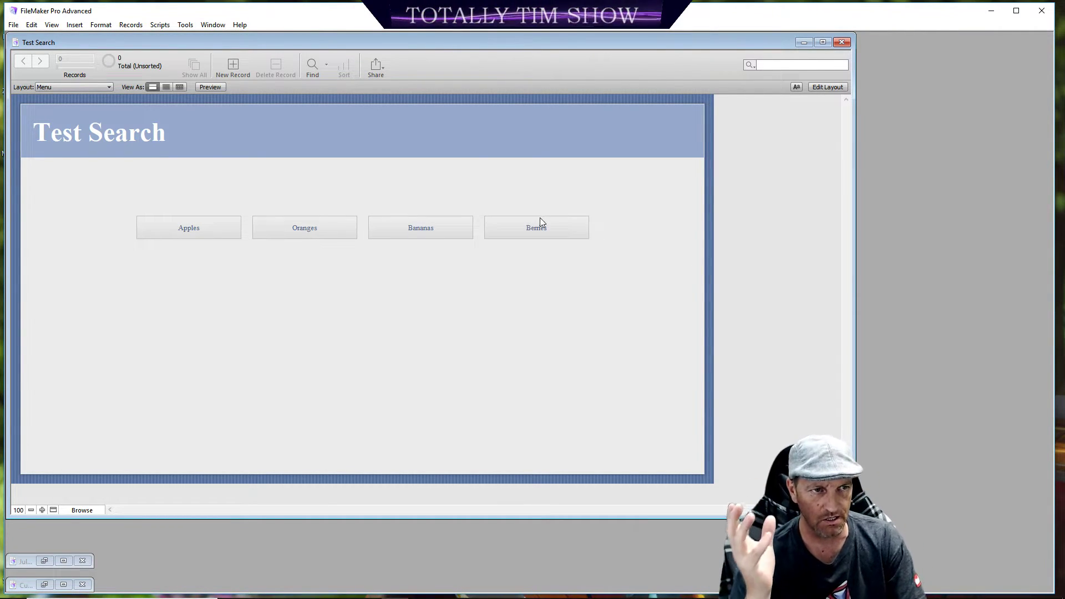
left_click(530, 234)
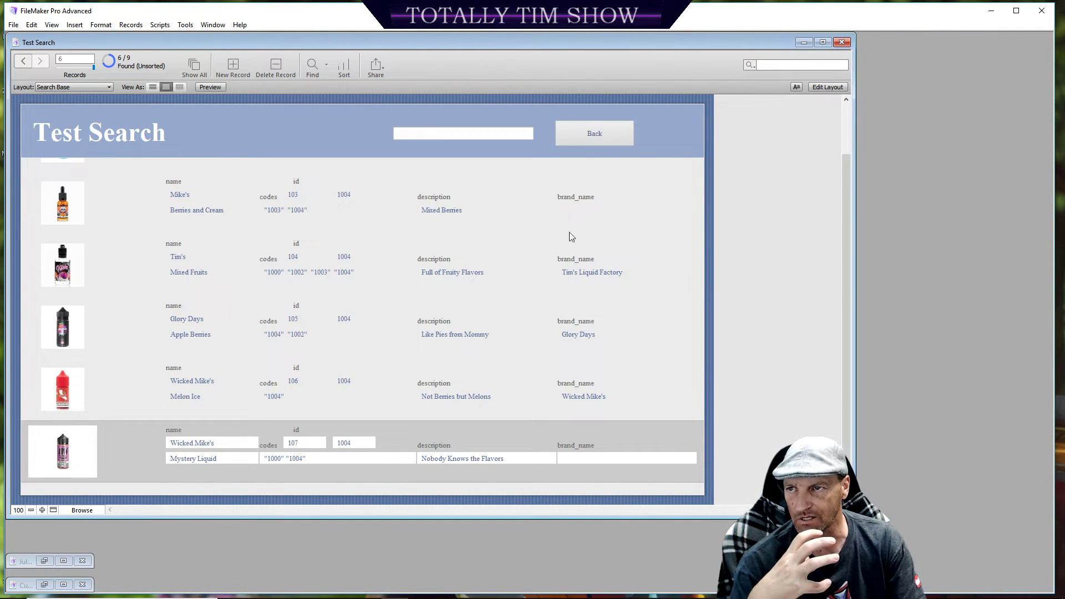
left_click(580, 134)
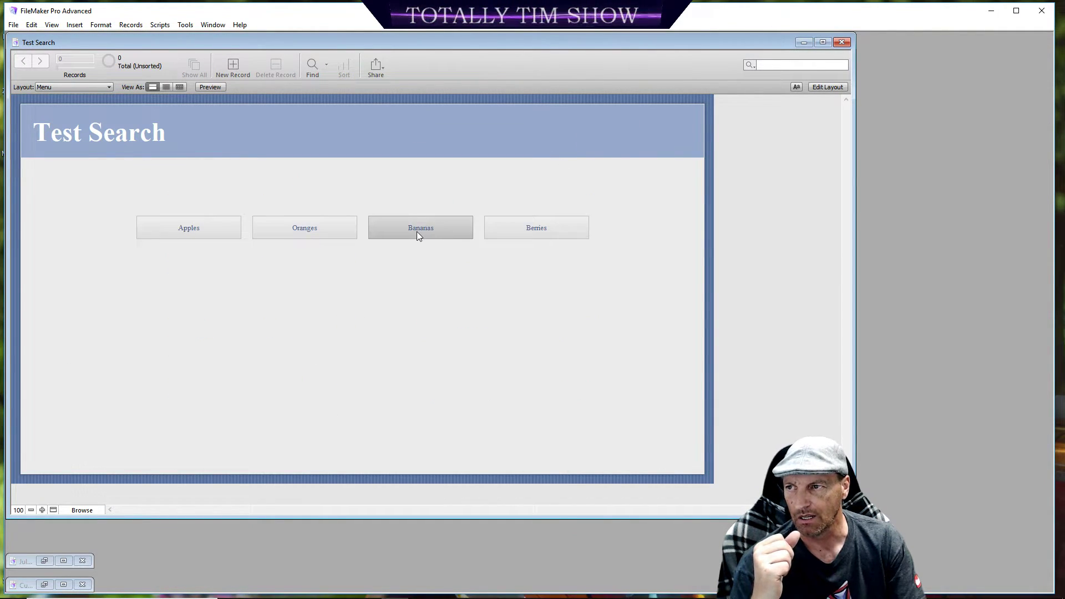
left_click(417, 231)
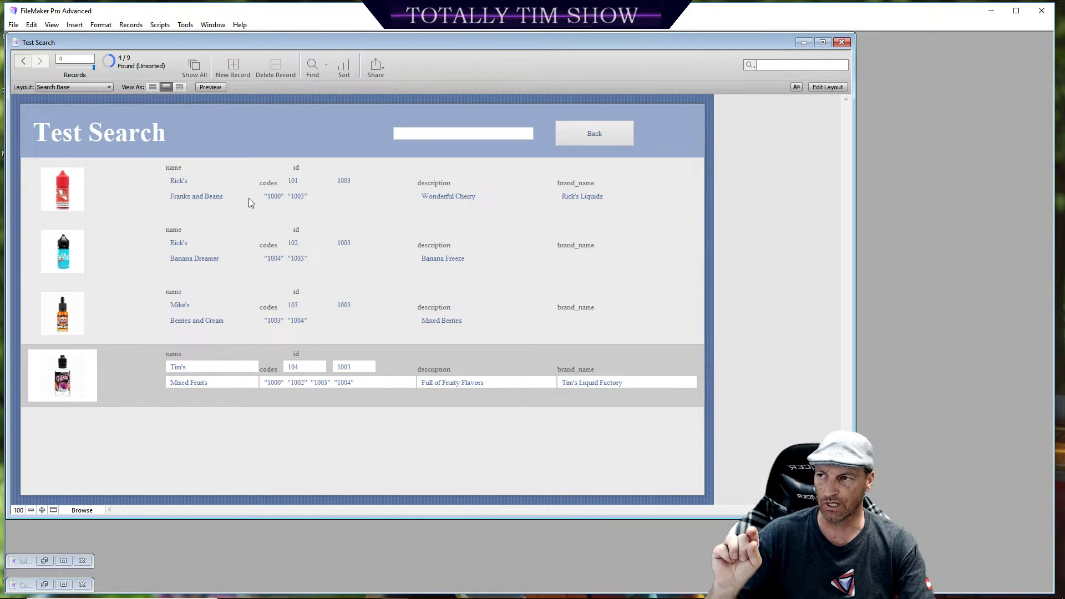
Step: Examine how the Search Base layout of Test Search is built, and return to browsing its records
left_click(826, 89)
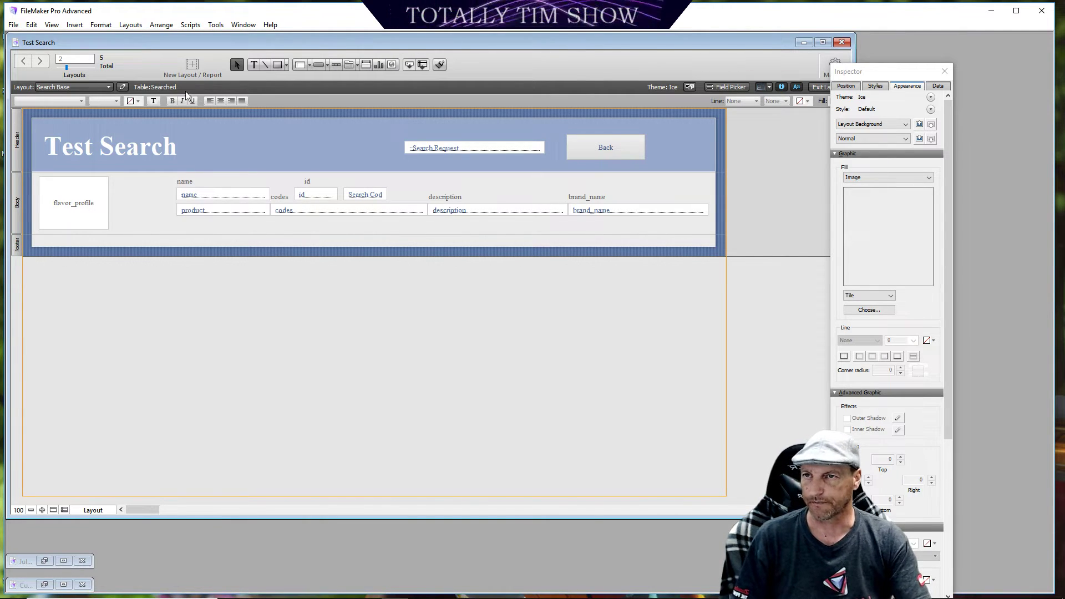
left_click(944, 71)
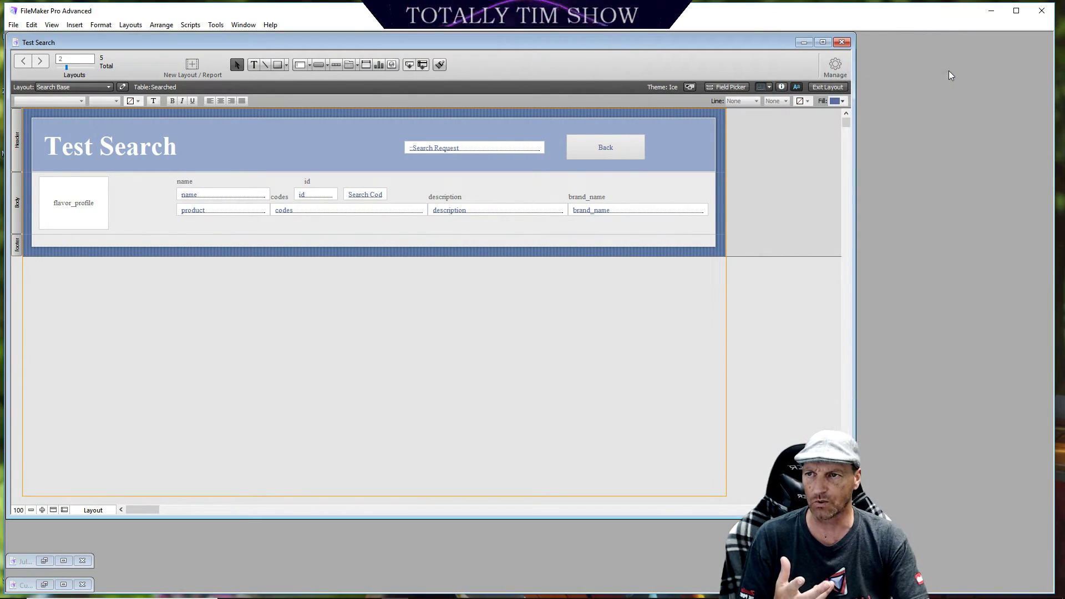
left_click(824, 87)
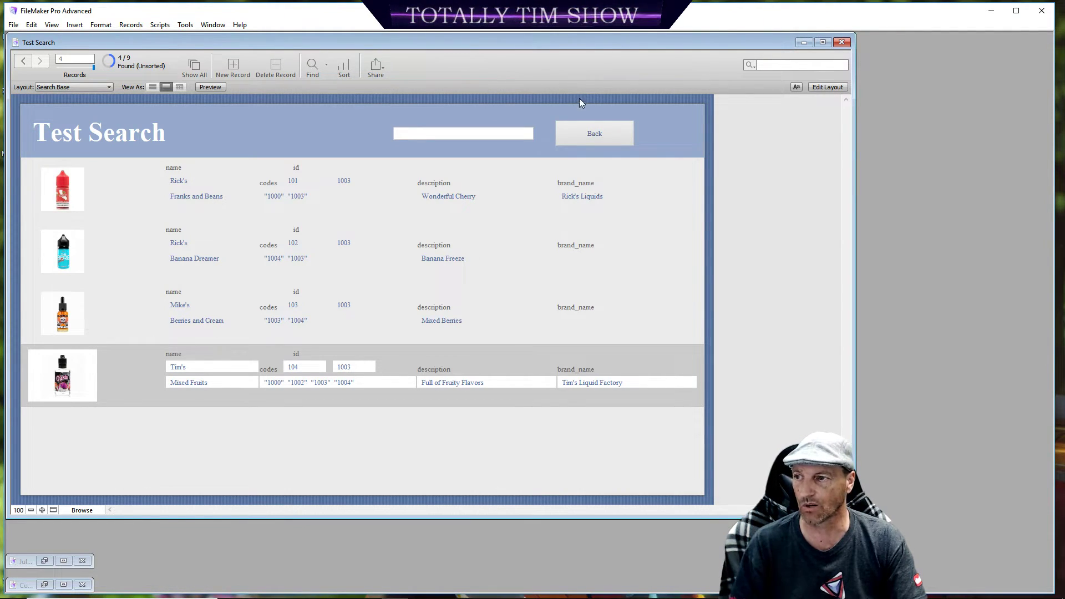
Step: View the Oranges results from the menu, check the detail page of Mixed Fruits, and go back
left_click(574, 132)
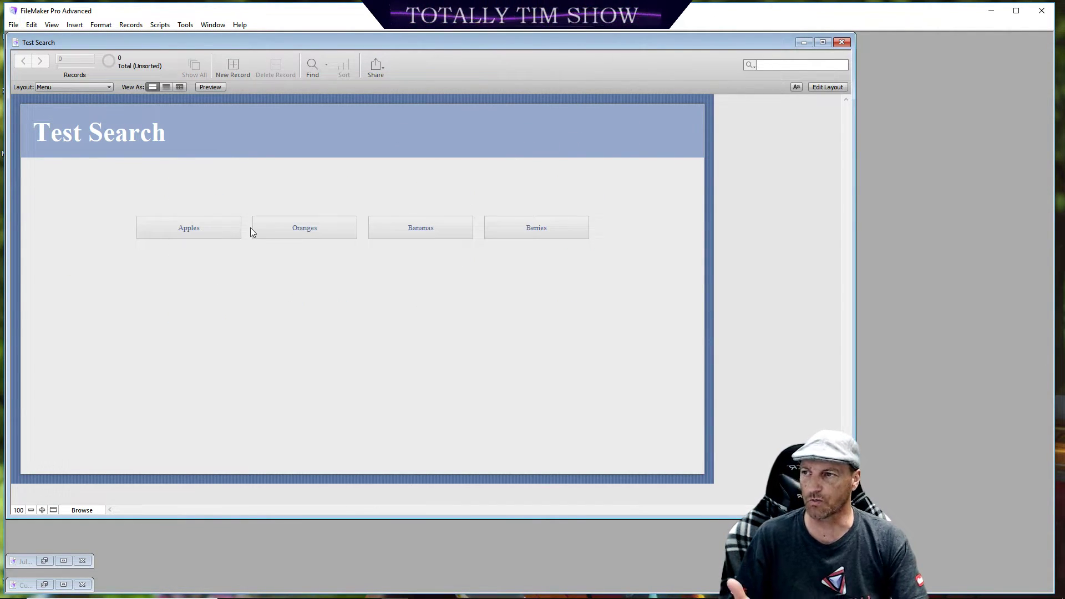
left_click(271, 232)
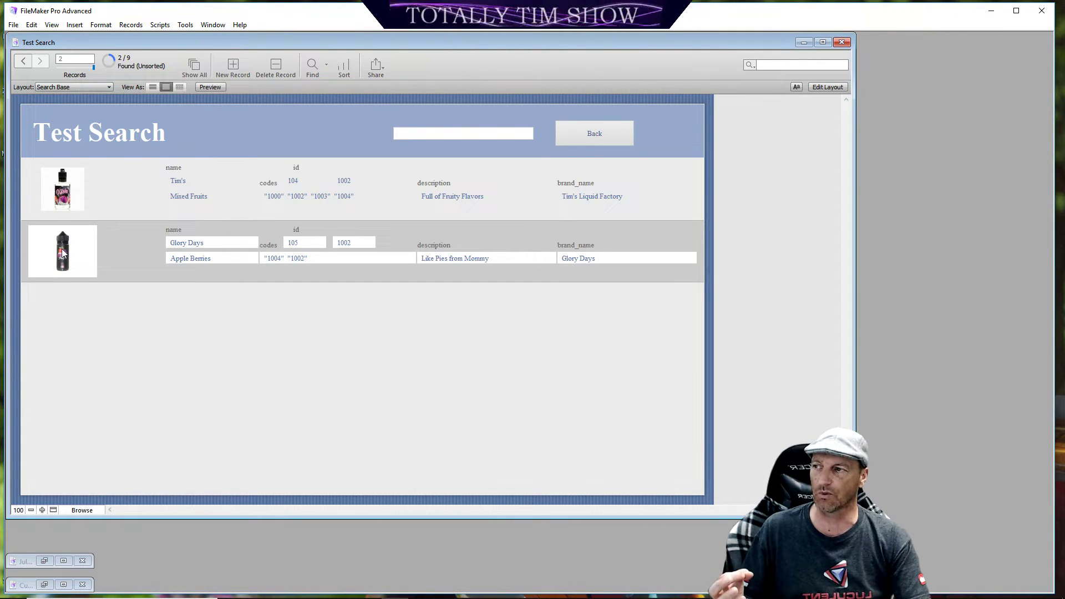
left_click(68, 209)
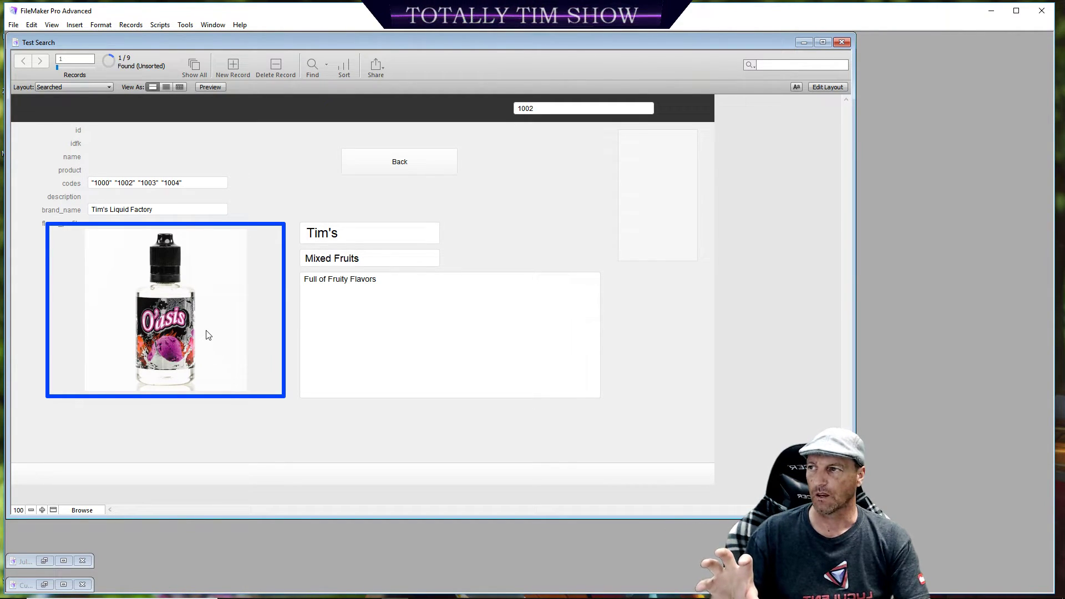
left_click(416, 160)
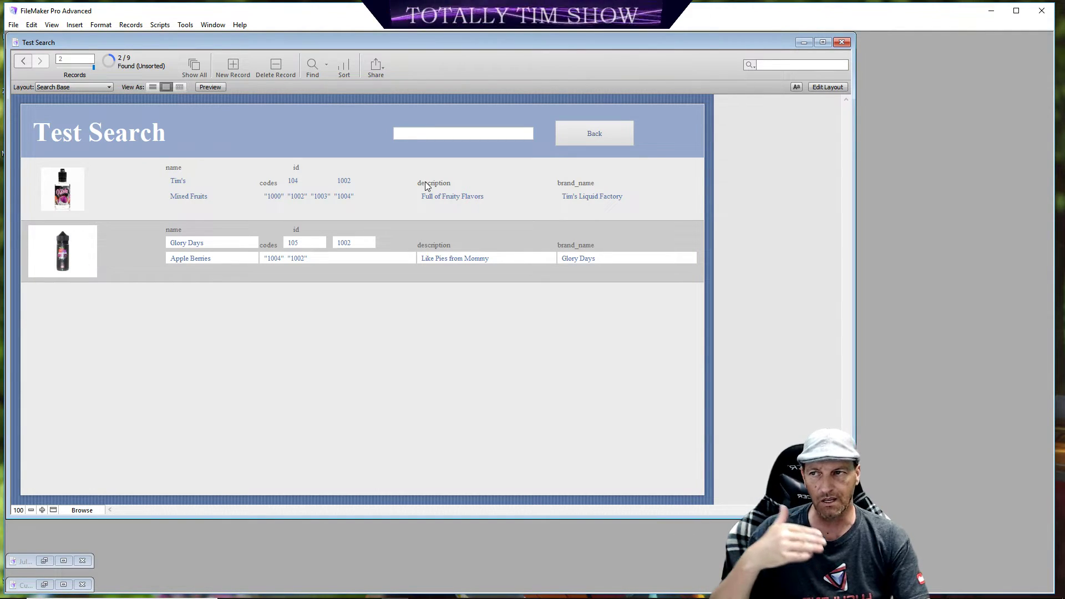
left_click(604, 136)
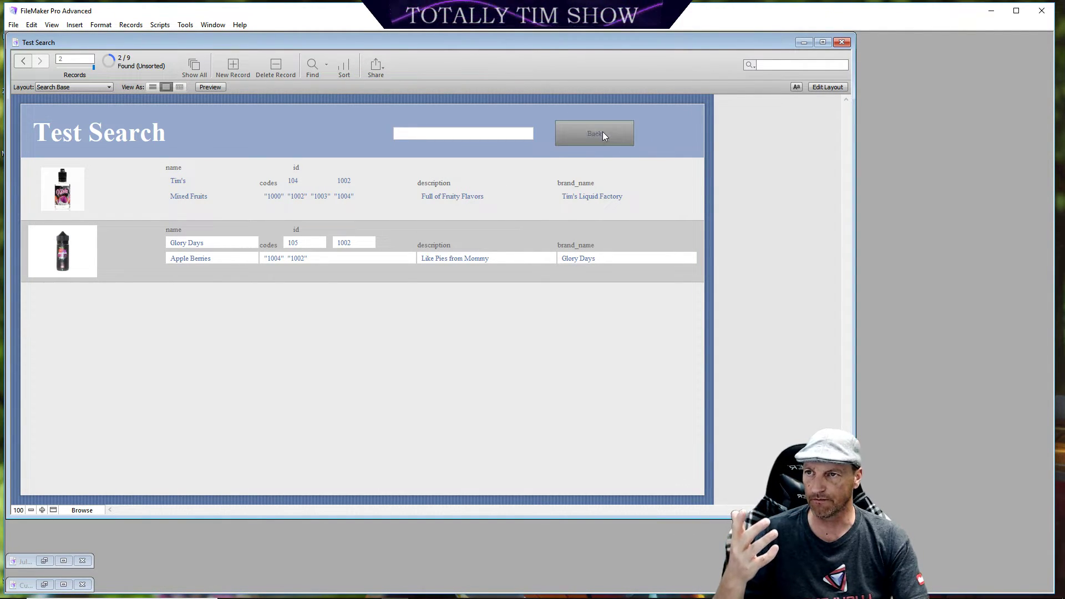
Step: Close the Test Search database and bring the minimized Customer Interface window back up
left_click(847, 43)
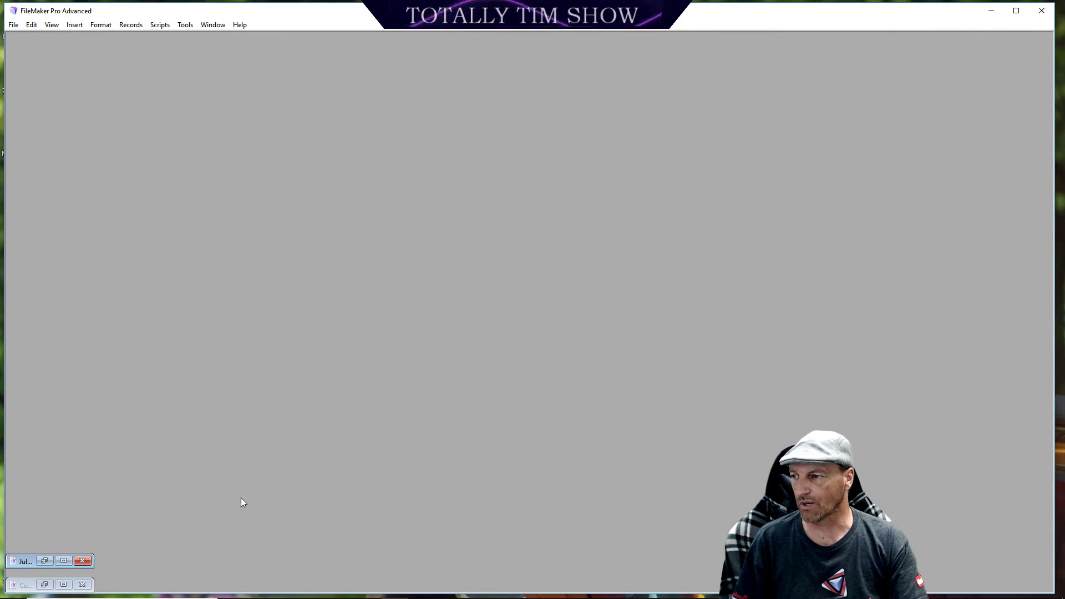
left_click(63, 561)
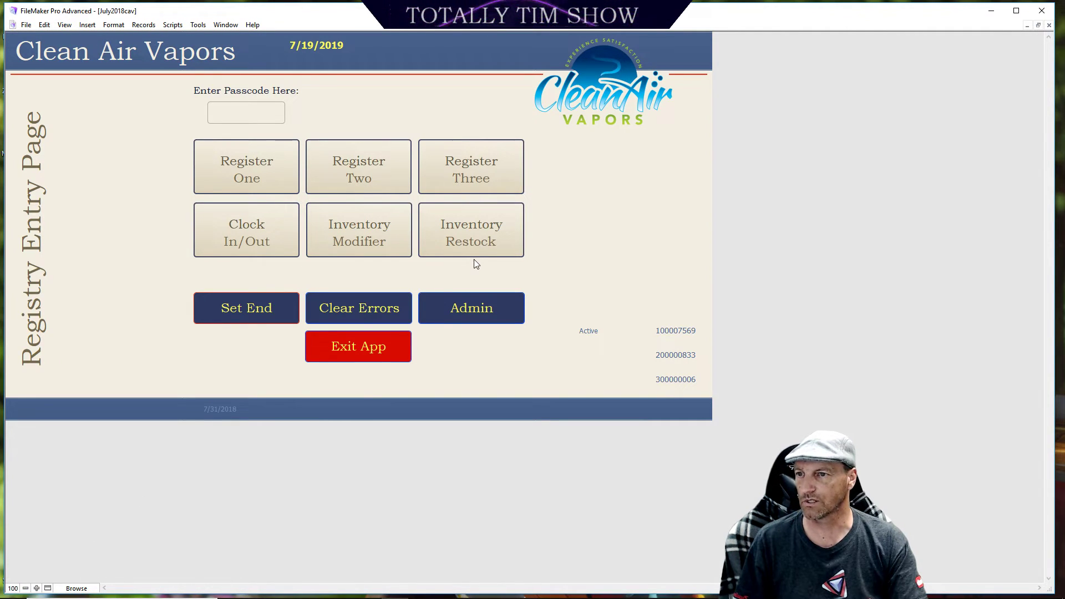
left_click(1027, 26)
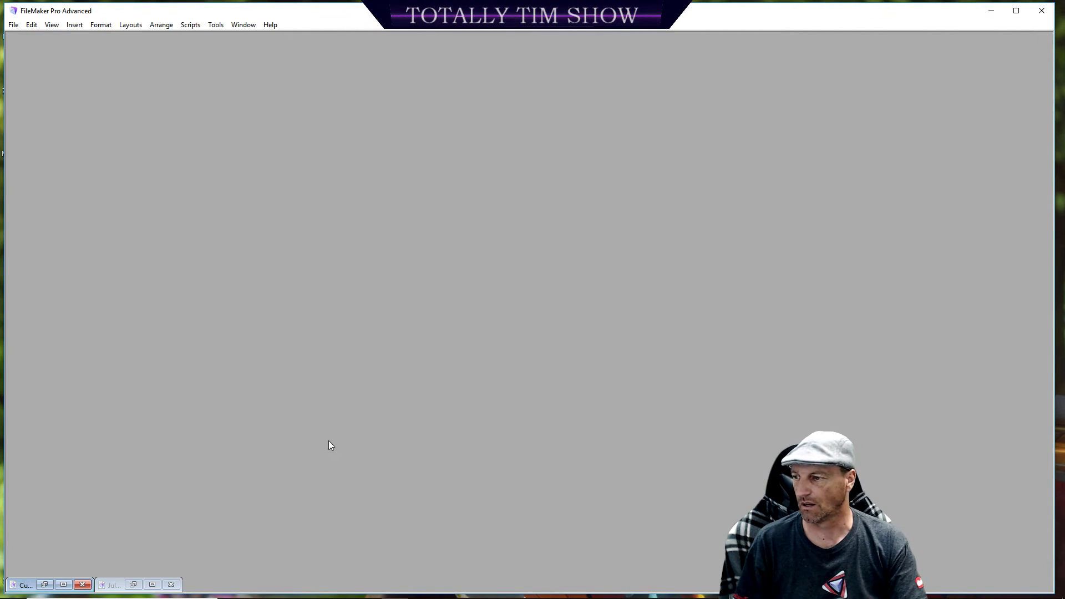
left_click(46, 585)
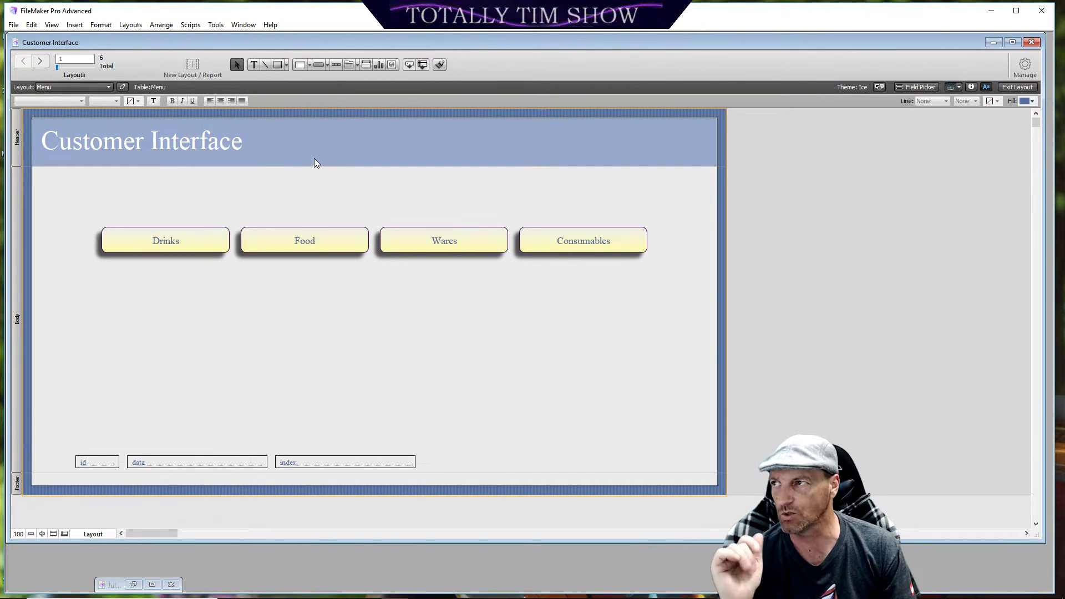
Step: Switch the Customer Interface file to the Search Results layout for editing
left_click(108, 87)
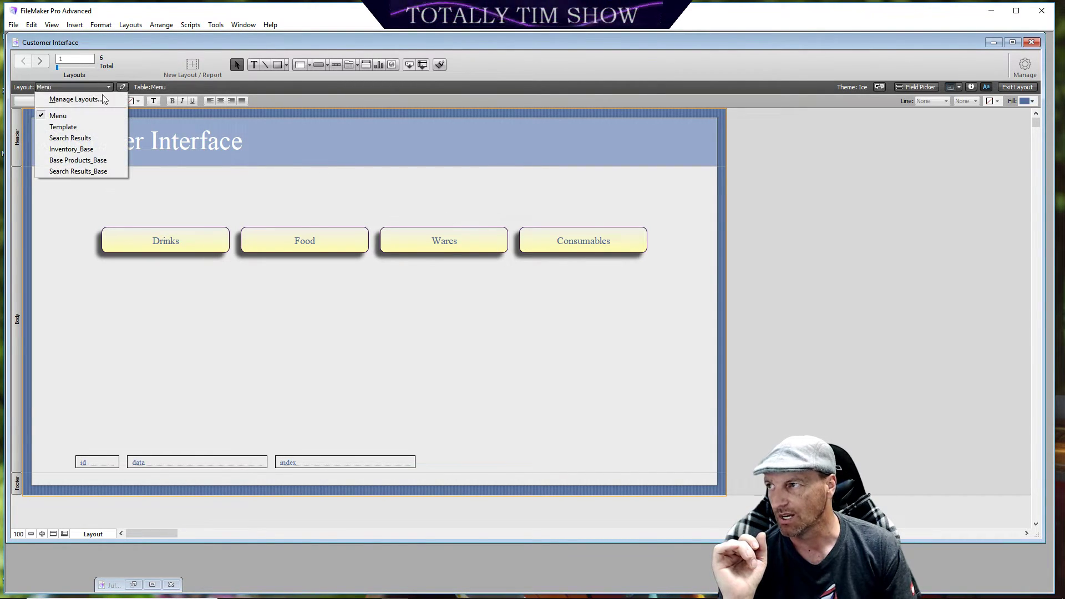
left_click(101, 140)
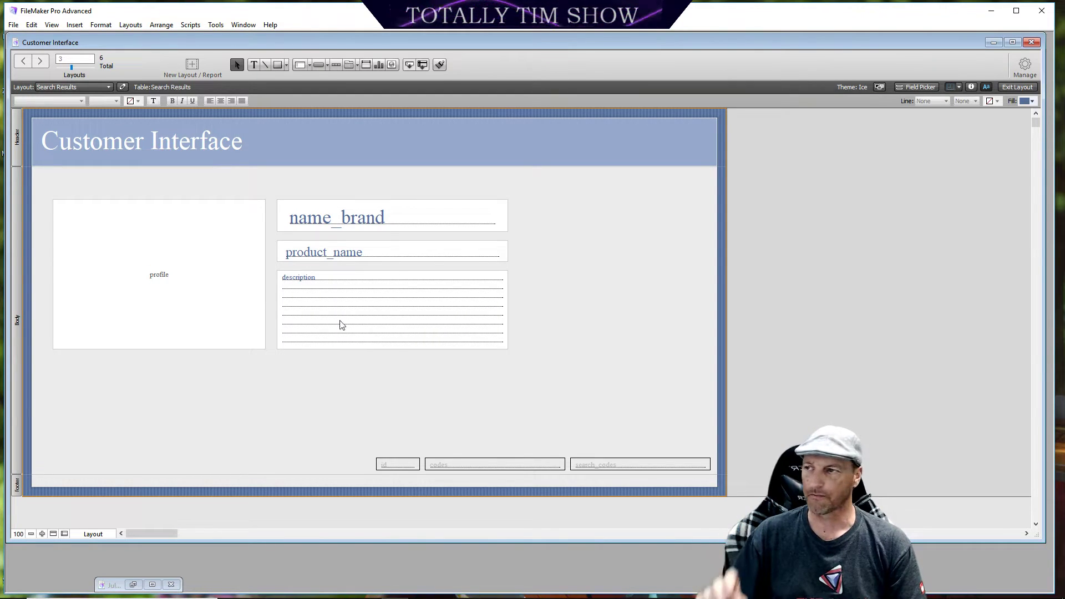
left_click(109, 88)
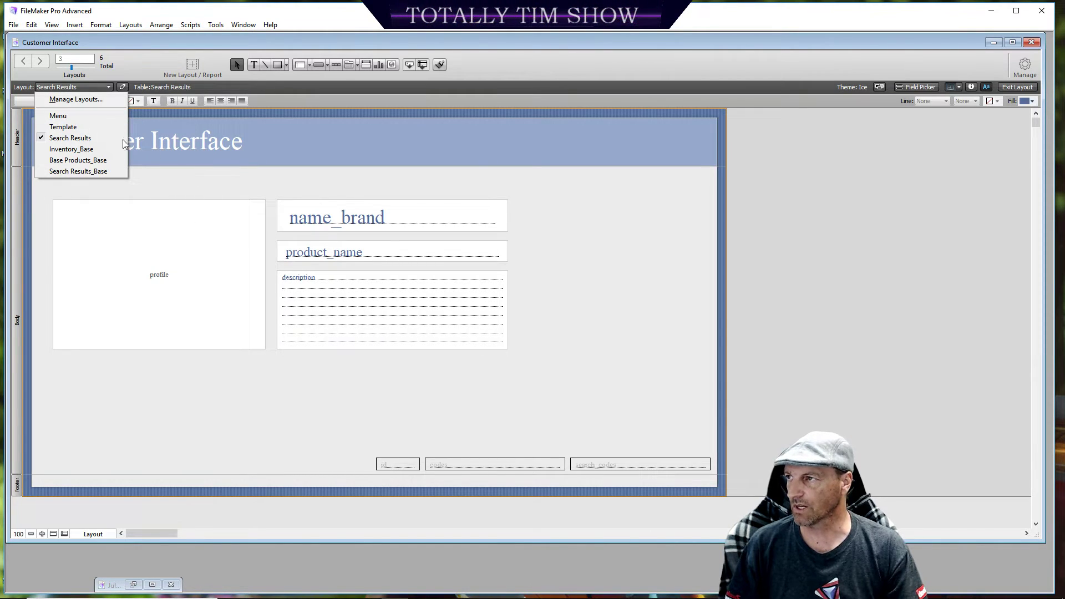
left_click(193, 189)
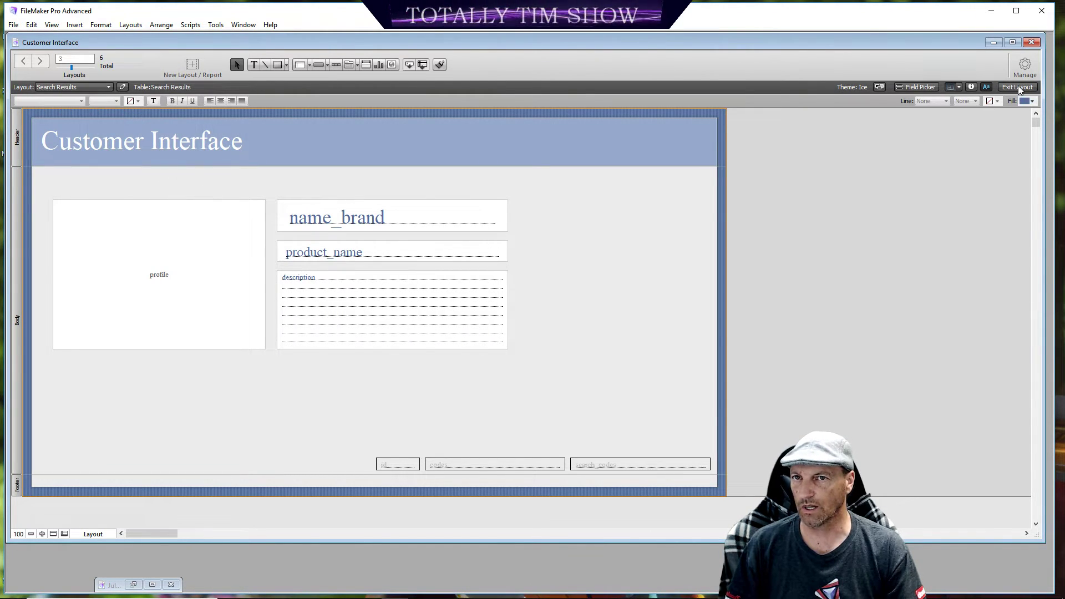
left_click(404, 345)
left_click(362, 398)
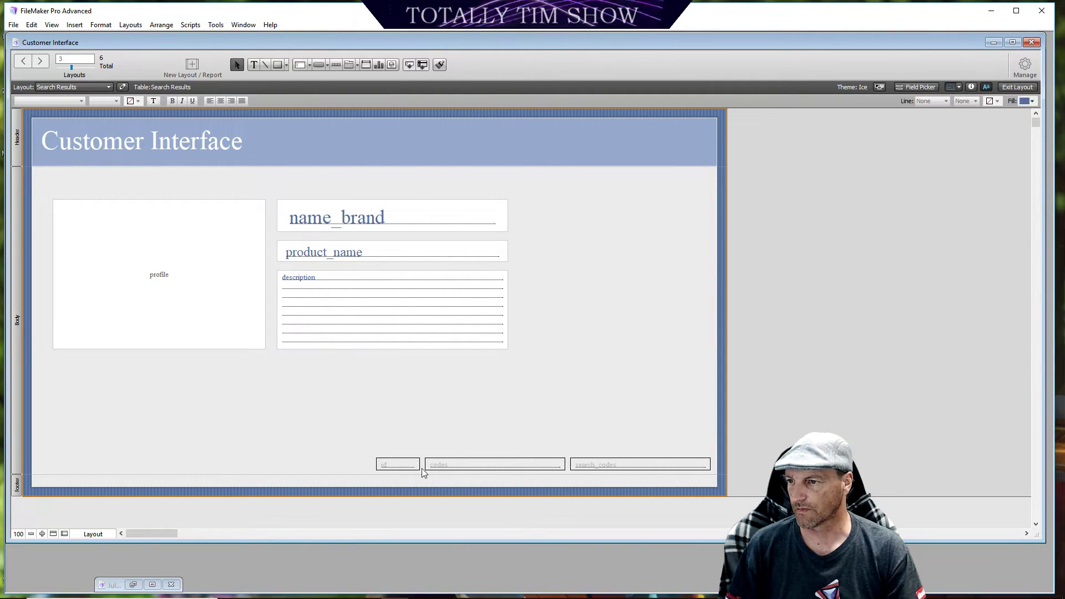
Step: Move the id, codes and search_codes fields up to just below the header and shrink the profile field to about half its width
left_click_drag(350, 447, 621, 469)
left_click_drag(554, 466, 585, 178)
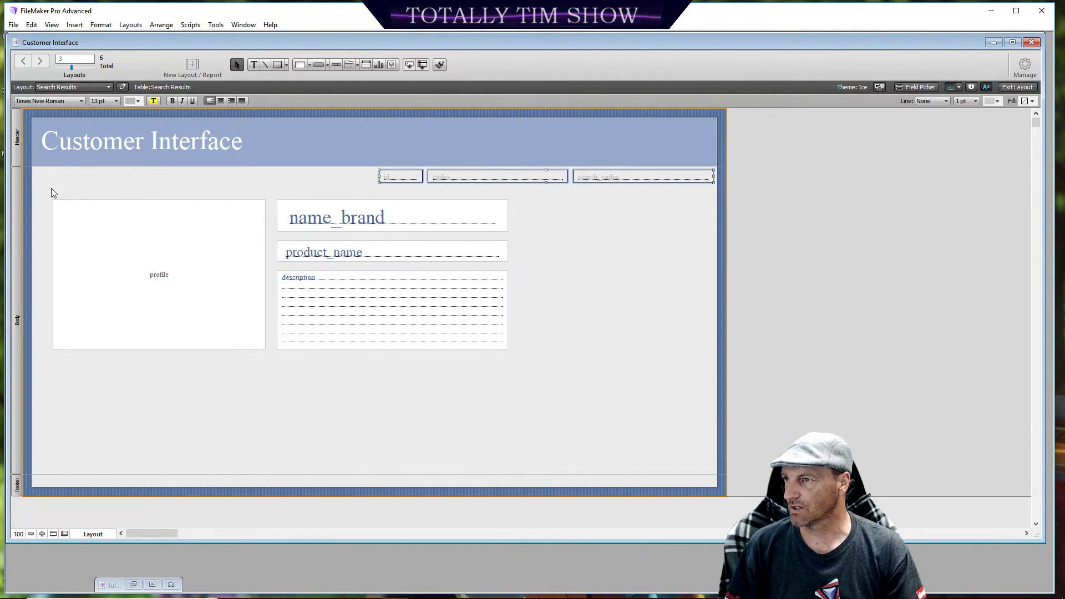
left_click_drag(51, 187, 159, 286)
Step: Move the name_brand, product_name and description fields beside the smaller profile field and widen all three across most of the body
left_click_drag(267, 187, 402, 329)
left_click_drag(400, 254, 292, 255)
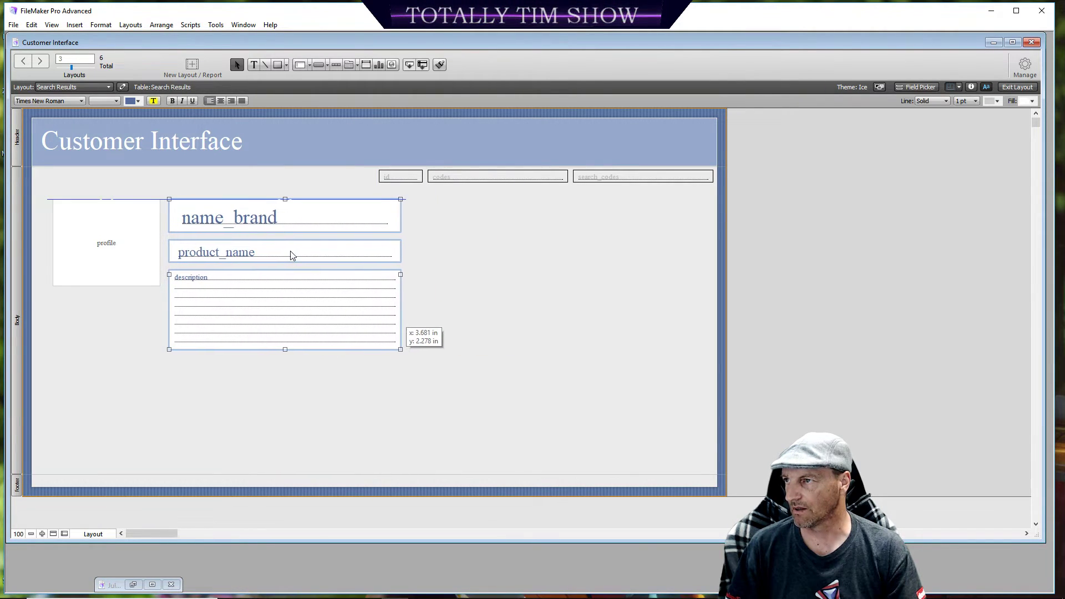
left_click_drag(285, 350, 287, 319)
left_click_drag(400, 349, 580, 314)
mouse_move(375, 349)
left_mouse_down()
mouse_move(373, 325)
mouse_move(374, 349)
left_mouse_up()
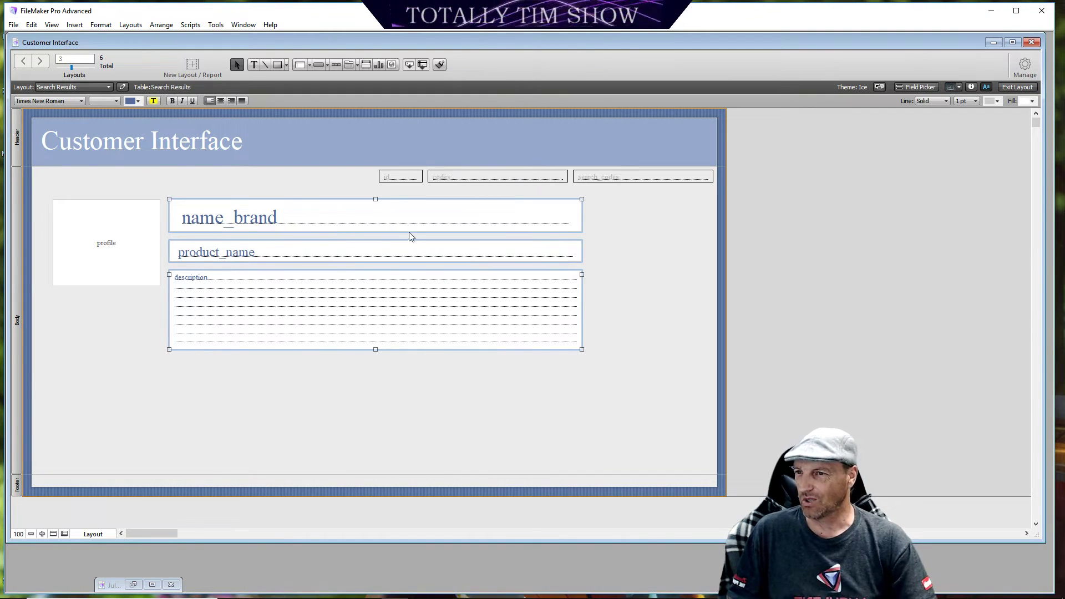
left_click_drag(359, 217, 399, 212)
left_click(170, 198)
Step: Set the font size of the name_brand field to 24 pt and of the product_name field to 18 pt
left_click(244, 217)
left_click(117, 100)
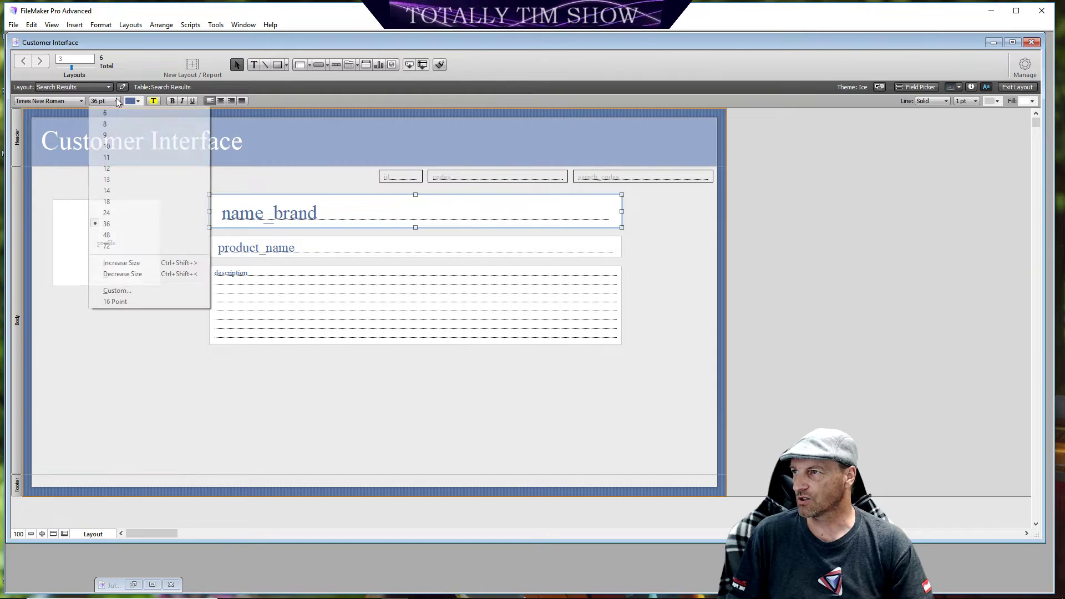
left_click(109, 213)
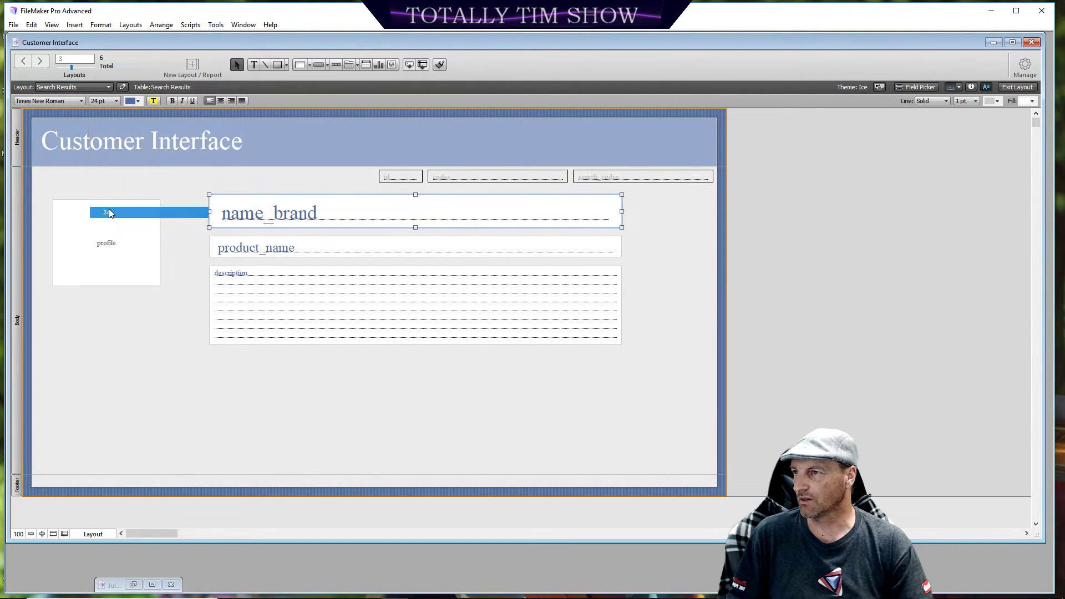
left_click(235, 248)
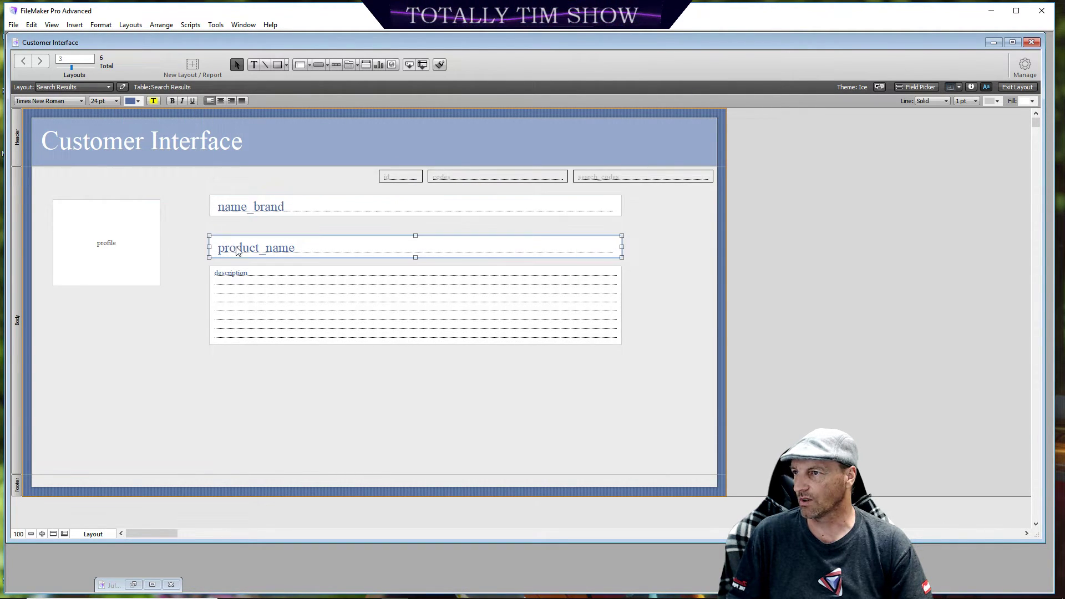
left_click(116, 101)
left_click(112, 203)
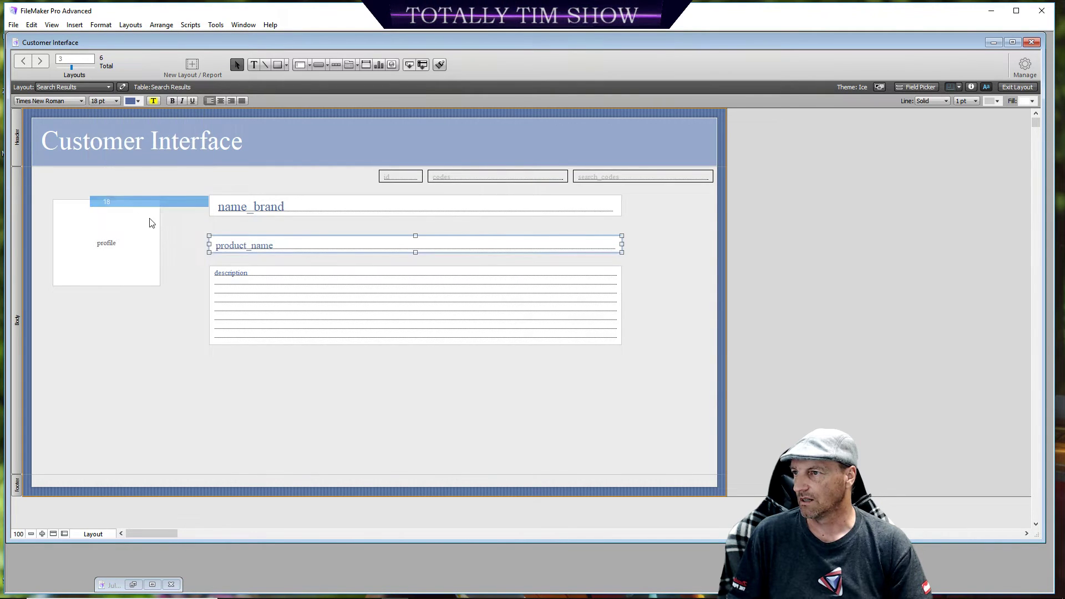
Step: Set the description field's font size to 14 pt and reduce its height to four text lines
left_click(253, 297)
left_click(115, 102)
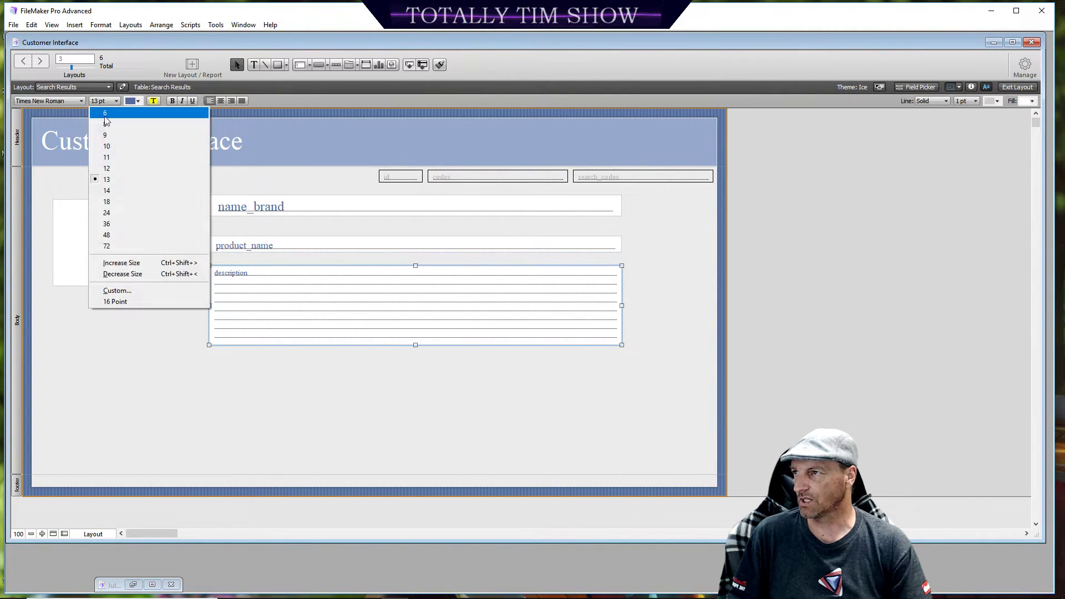
left_click(123, 192)
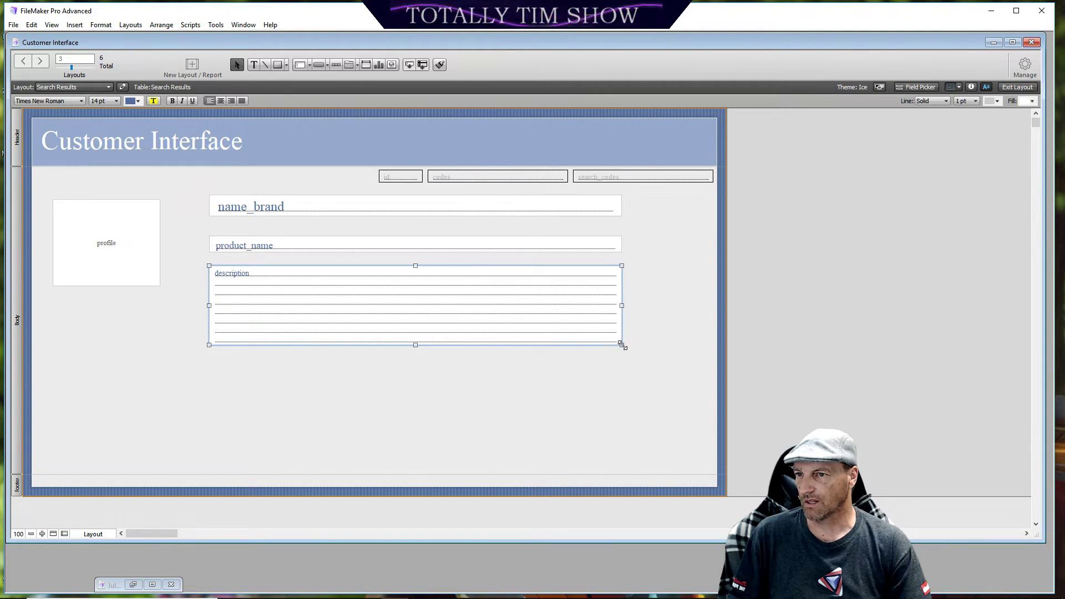
left_click_drag(415, 344, 411, 313)
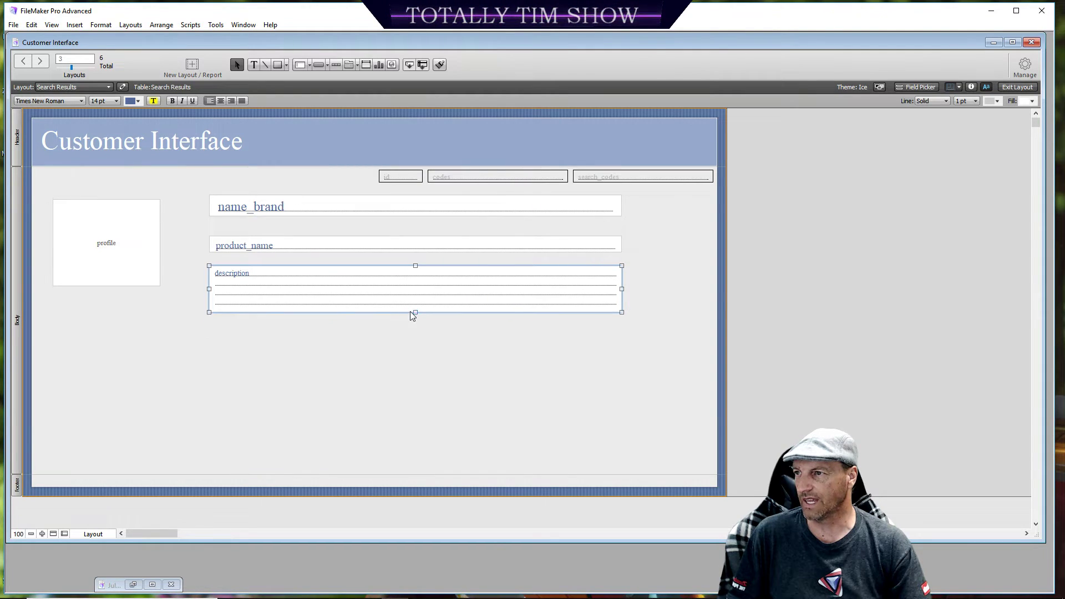
Step: Stack the product_name and description fields directly beneath name_brand without gaps
left_click_drag(313, 246, 319, 232)
left_click(343, 293)
left_click_drag(344, 292, 345, 260)
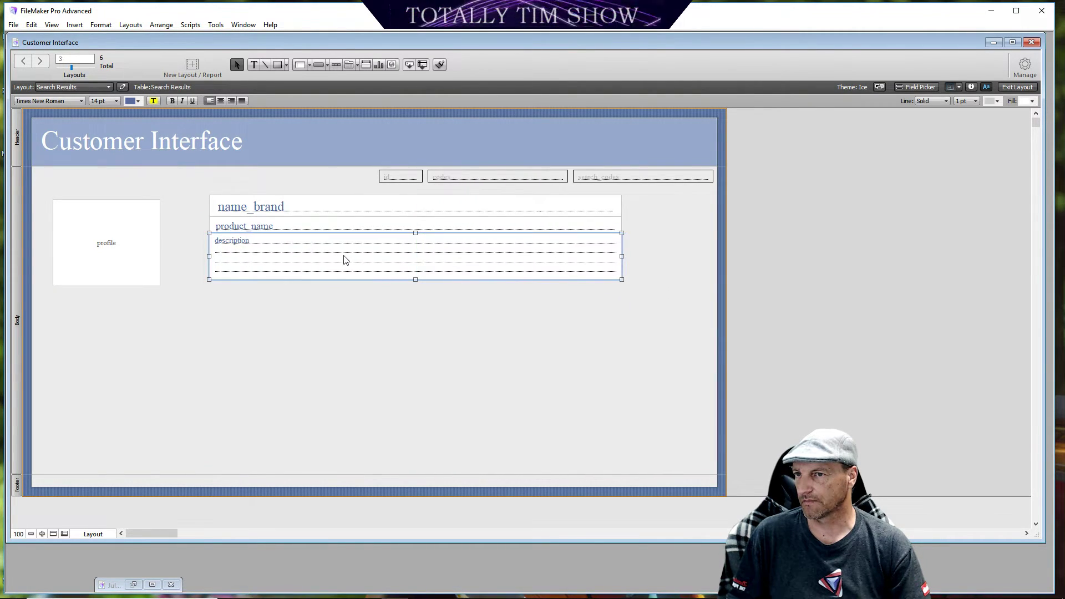
Step: Move the stacked text fields close beside the profile field and align them all just below the id and codes row
left_click_drag(315, 185, 312, 300)
left_click_drag(326, 253, 284, 244)
left_click_drag(133, 254, 133, 239)
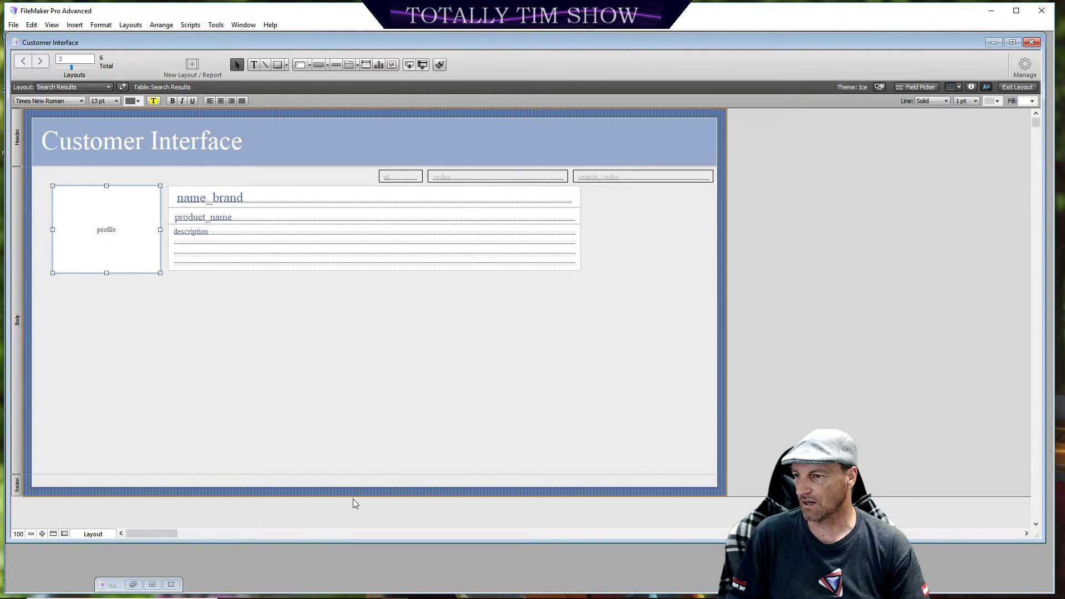
Step: Shorten the body part so the footer starts just below the fields, and view the Search Results records in Browse mode
left_click_drag(354, 495, 352, 409)
left_click_drag(346, 474, 344, 284)
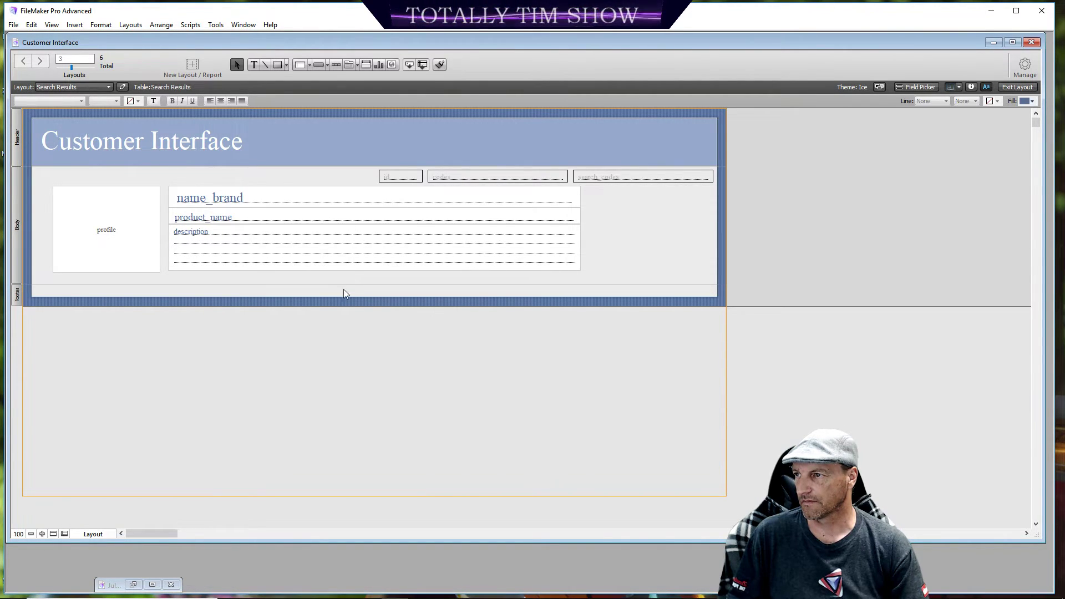
left_click(1017, 87)
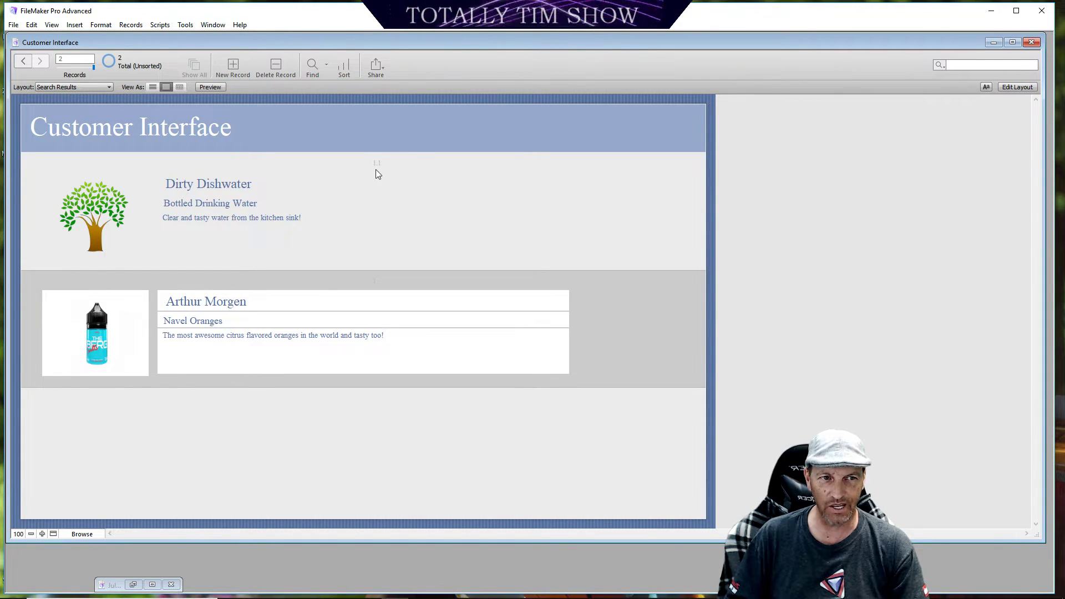
Step: Turn off Browse Mode field entry for all body fields on the Search Results layout, and test it on both records
left_click(399, 218)
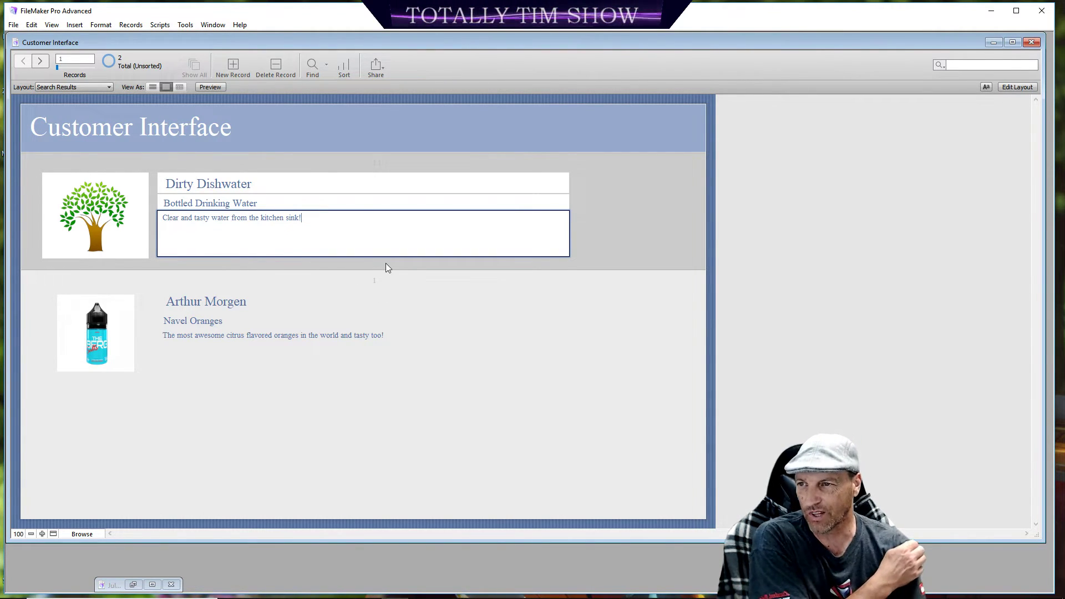
left_click(1018, 87)
left_click(308, 206)
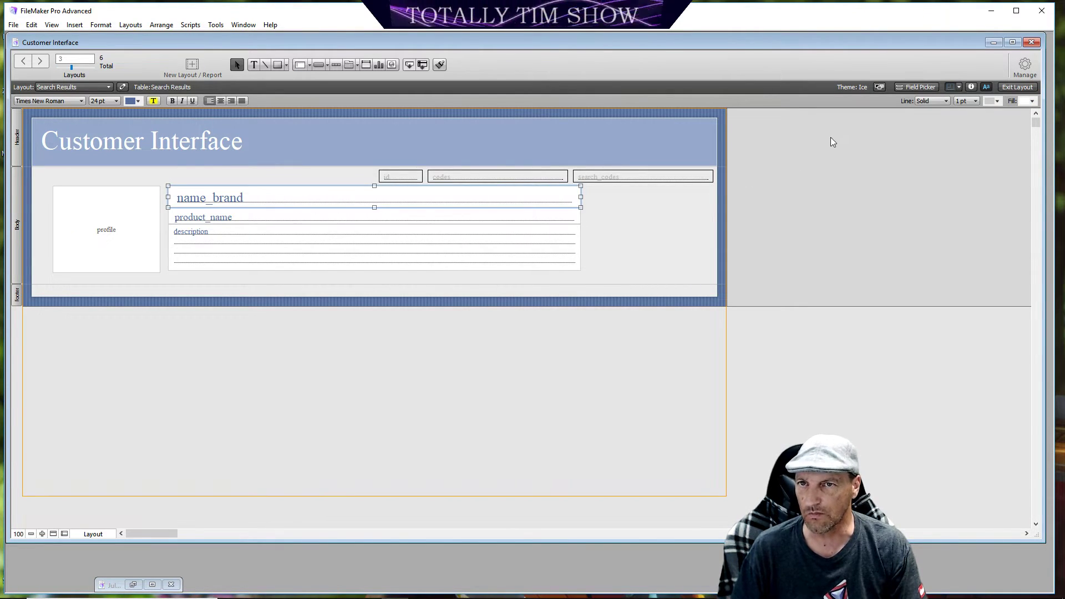
left_click_drag(52, 175, 629, 282)
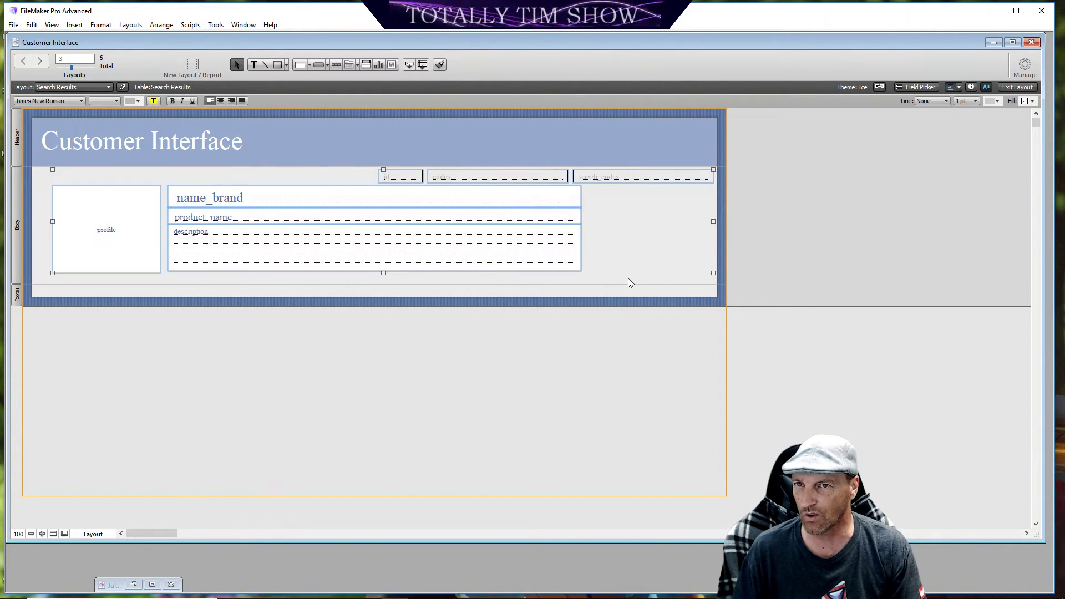
left_click(971, 87)
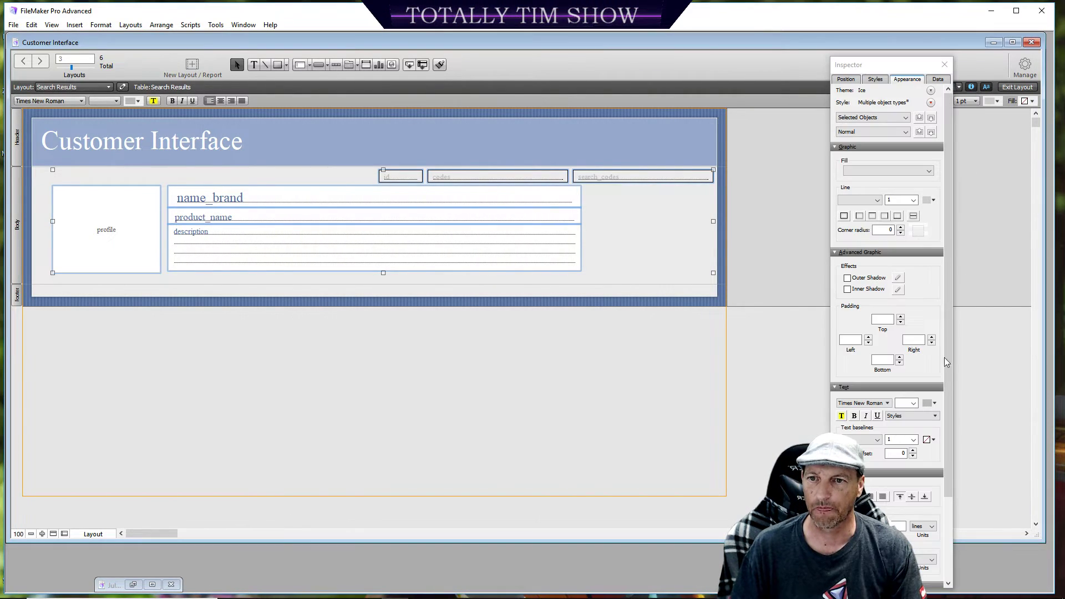
left_click(937, 79)
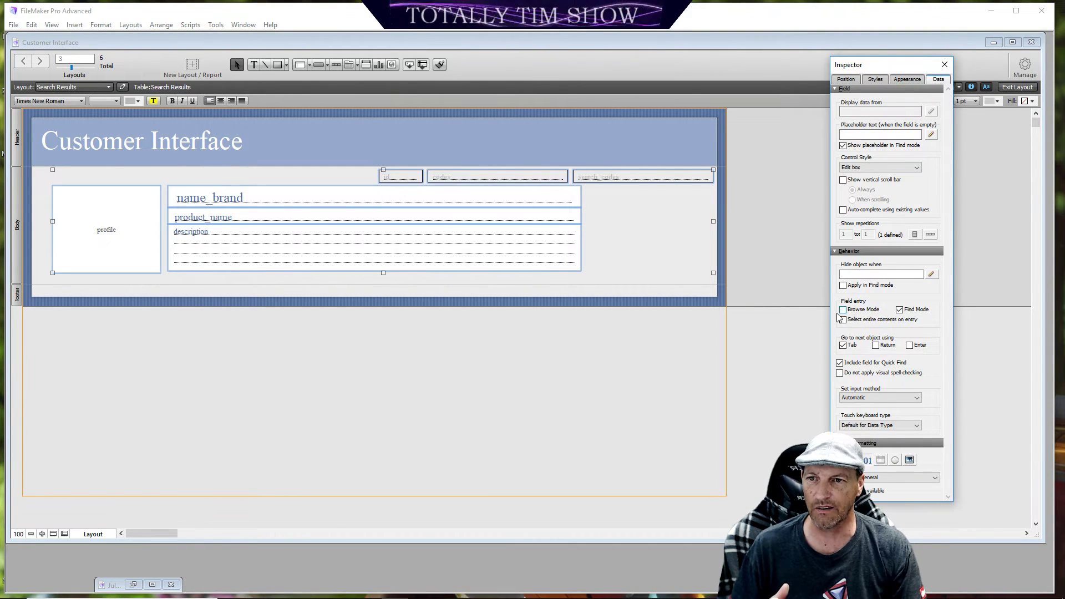
left_click(756, 268)
left_click(944, 64)
left_click(1017, 87)
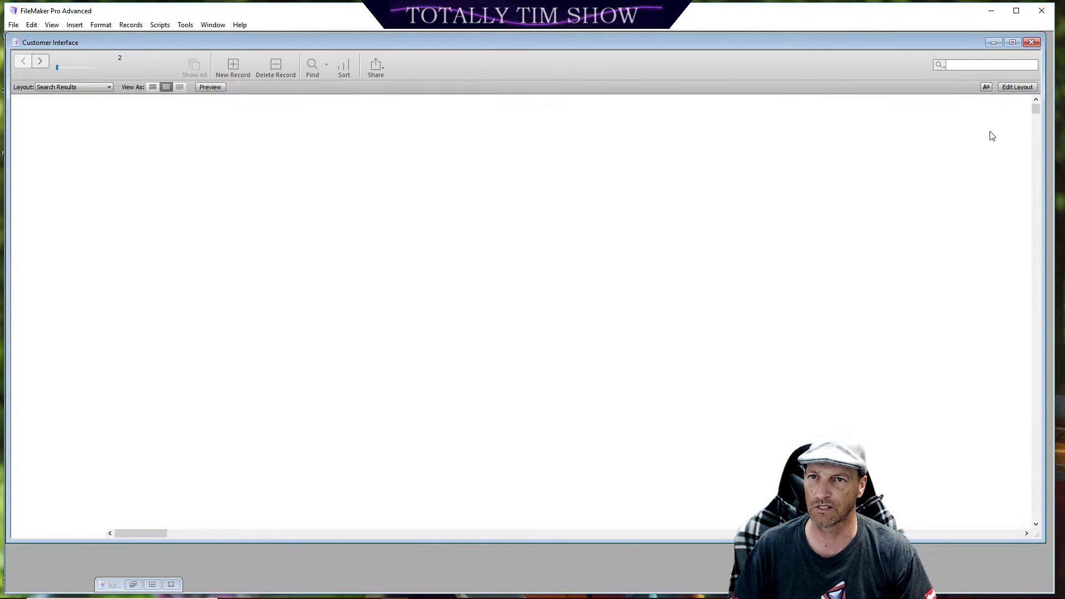
left_click(324, 356)
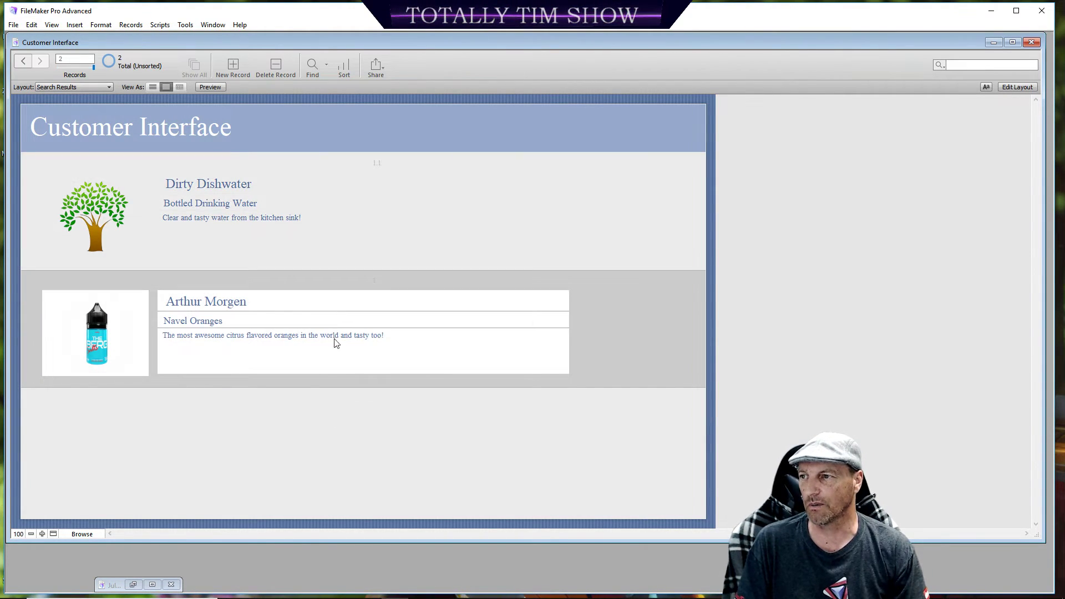
left_click(400, 208)
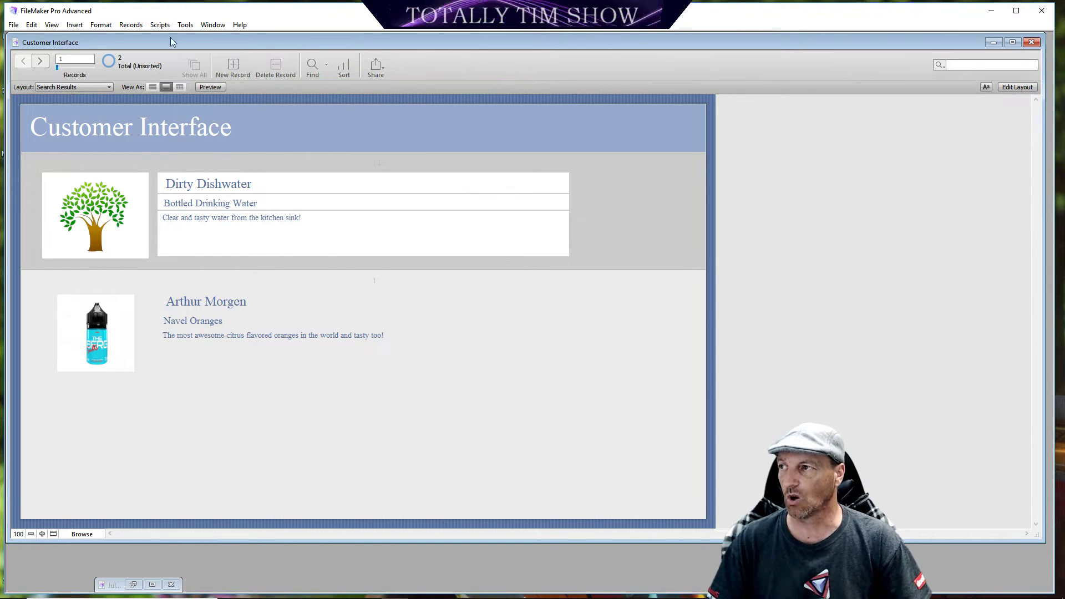
Step: In the Search Results_Base layout, change the Dirty Dishwater record's product_name to Bottled Soap, and view the change in Search Results
left_click(110, 87)
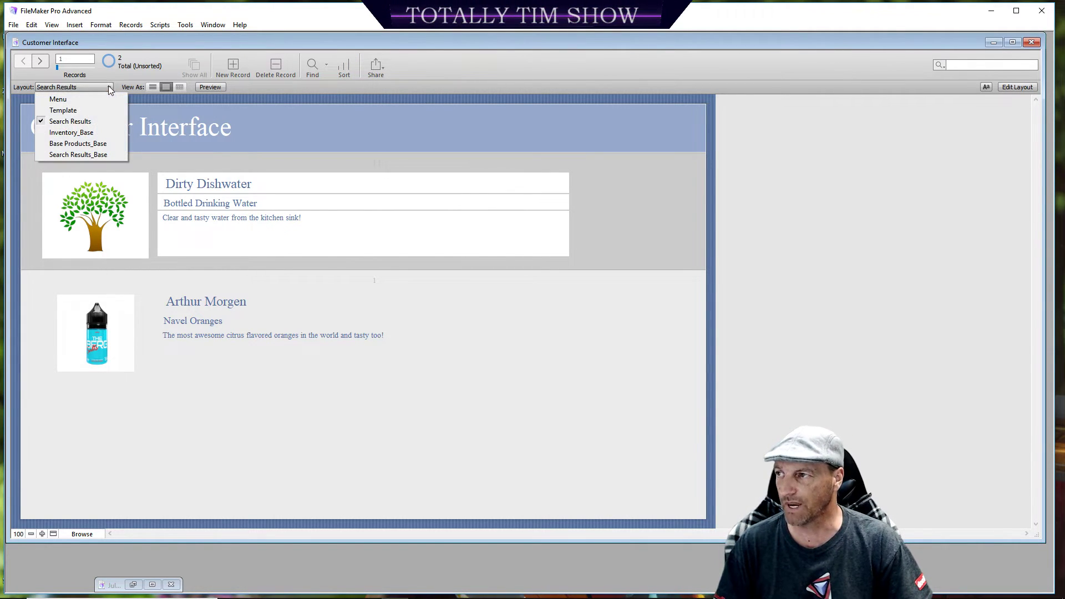
left_click(81, 154)
left_click(196, 244)
left_click(193, 196)
left_click(193, 183)
left_click(192, 171)
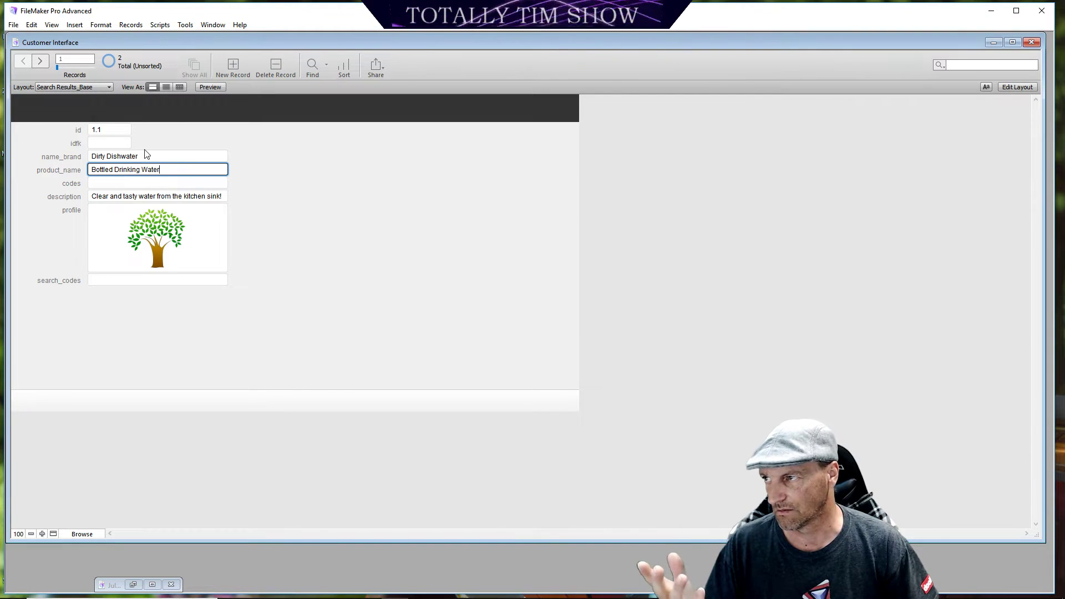
left_click(93, 160)
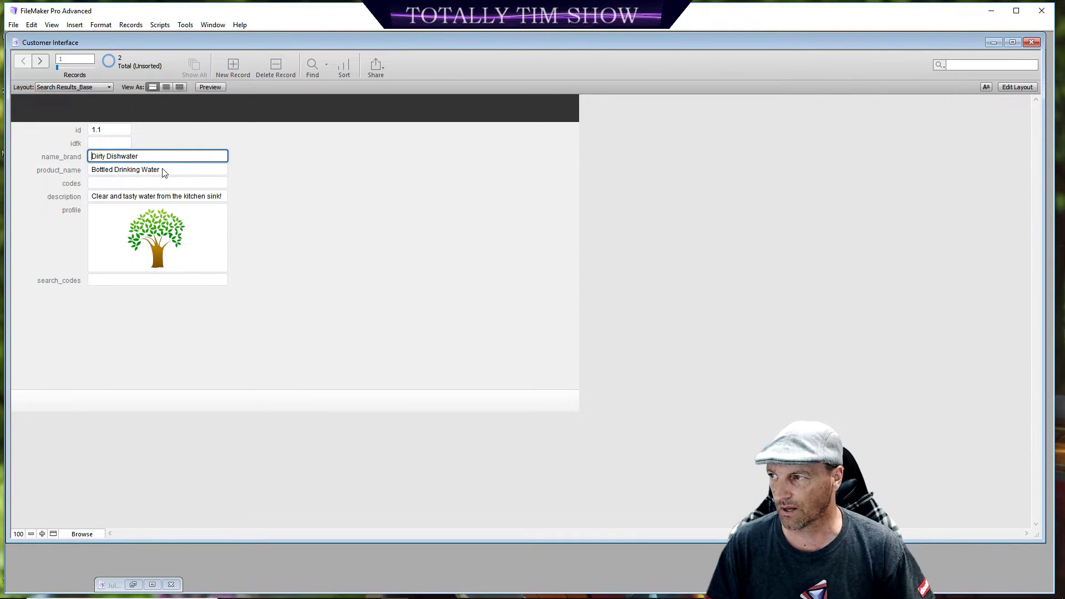
left_click(162, 170)
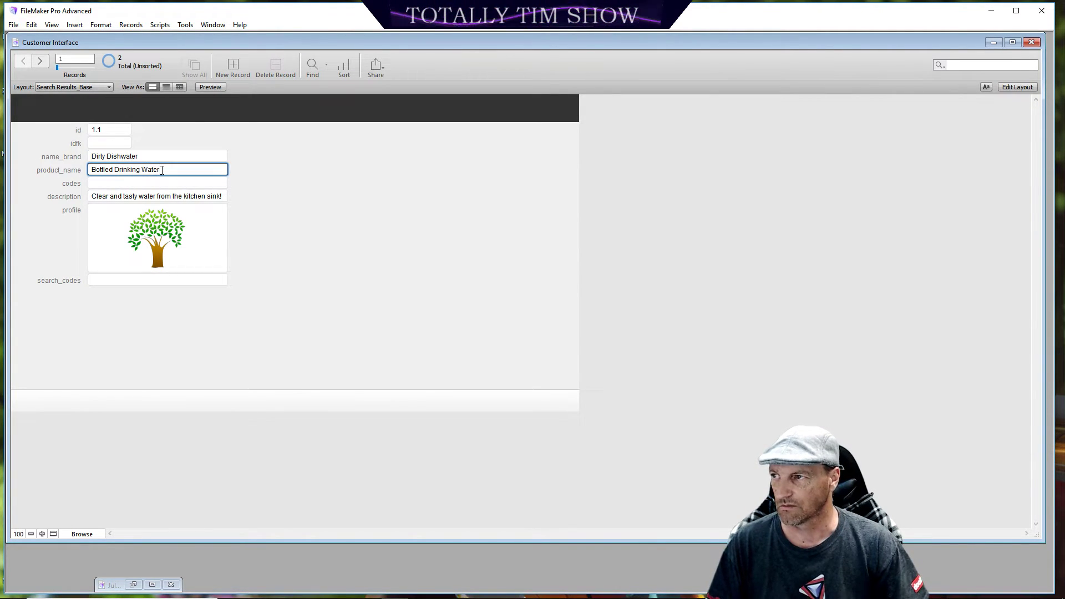
left_click_drag(161, 170, 116, 171)
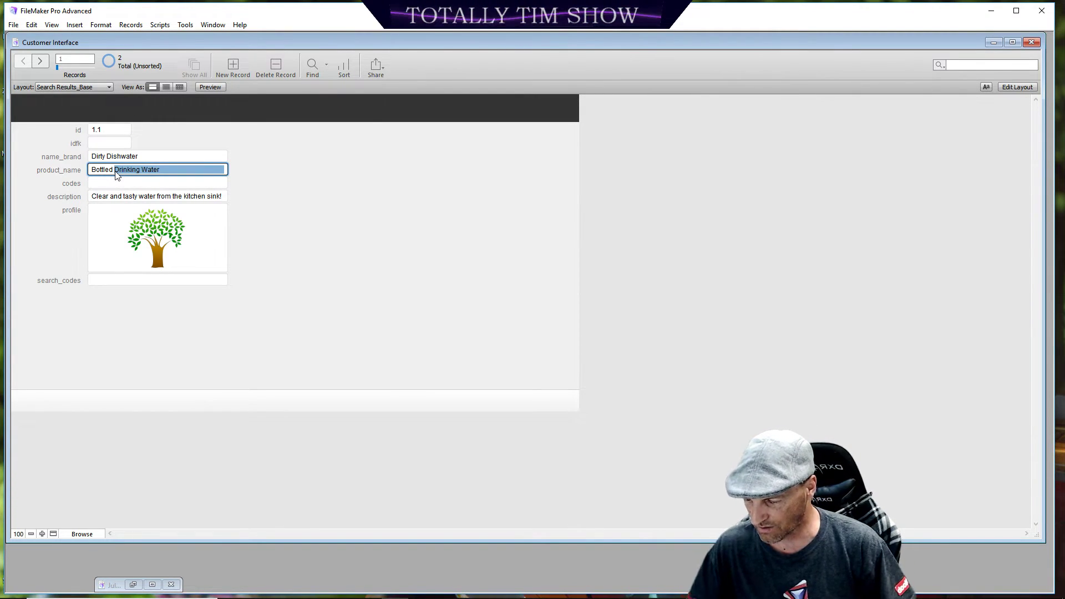
type("Soap")
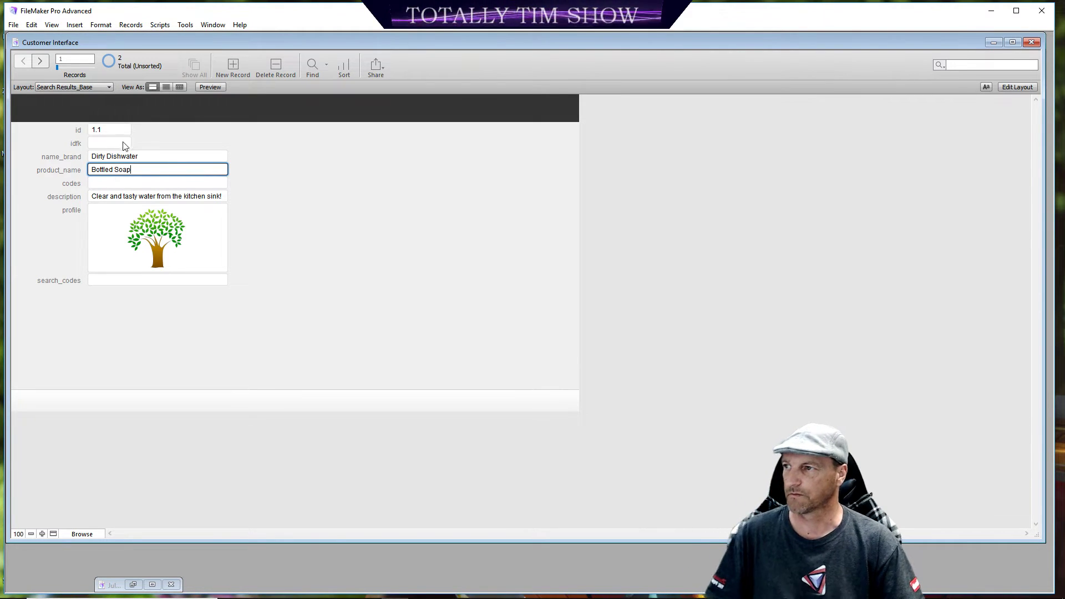
left_click(313, 212)
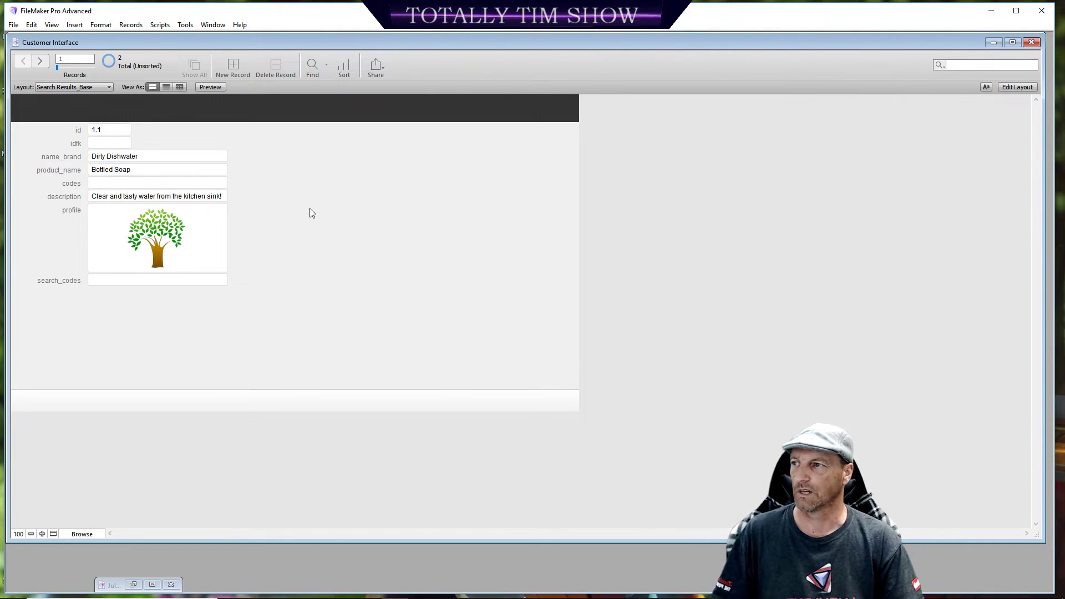
left_click(104, 88)
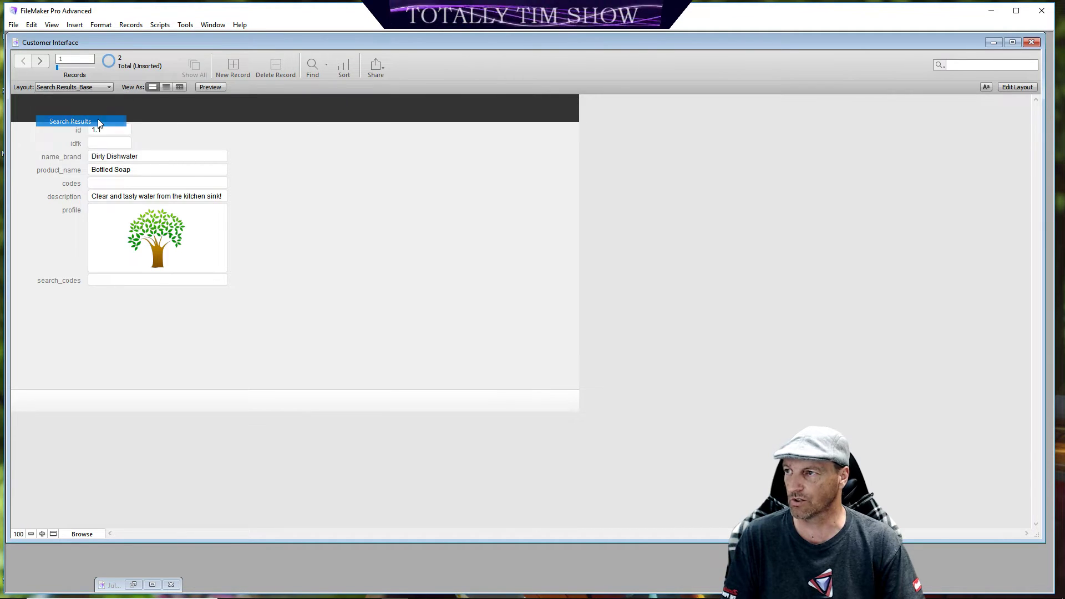
left_click(97, 120)
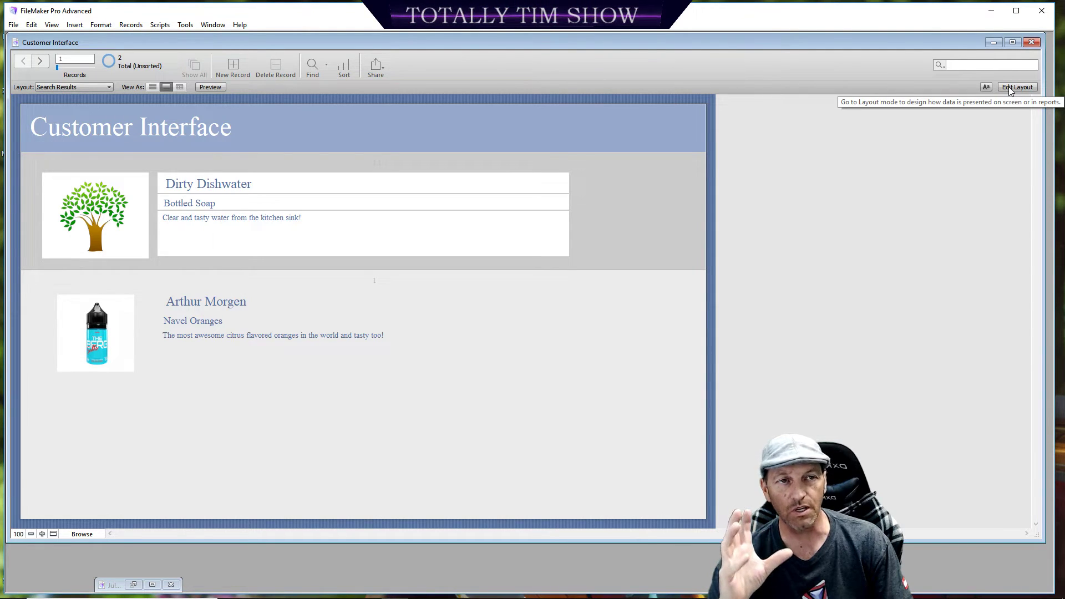
Step: In the Search Results_Base layout, enter "1004" including the quotation marks in the Bottled Soap record's codes field
left_click(108, 87)
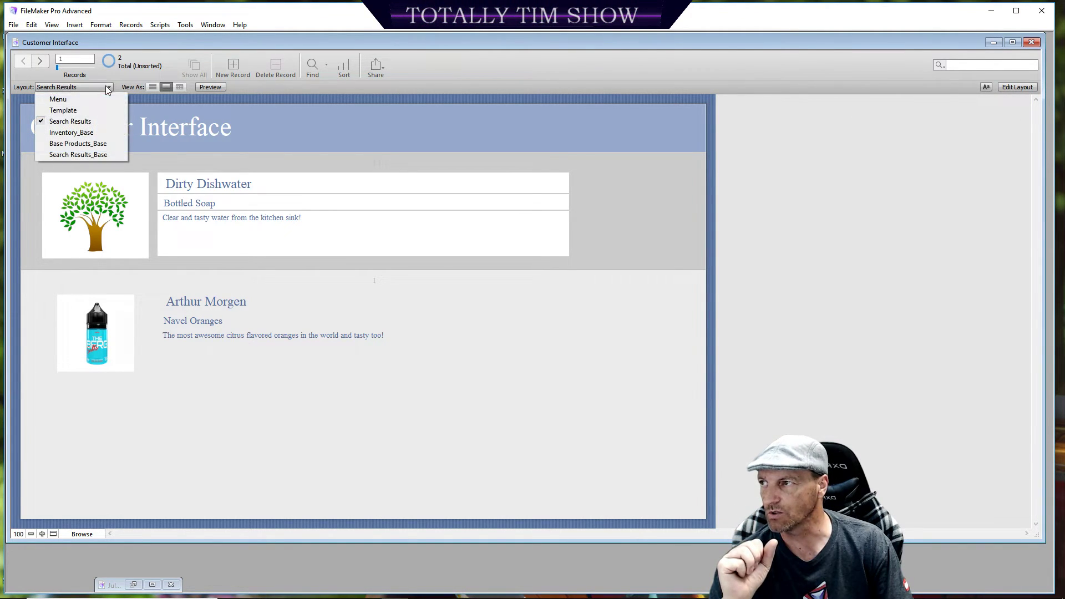
left_click(98, 154)
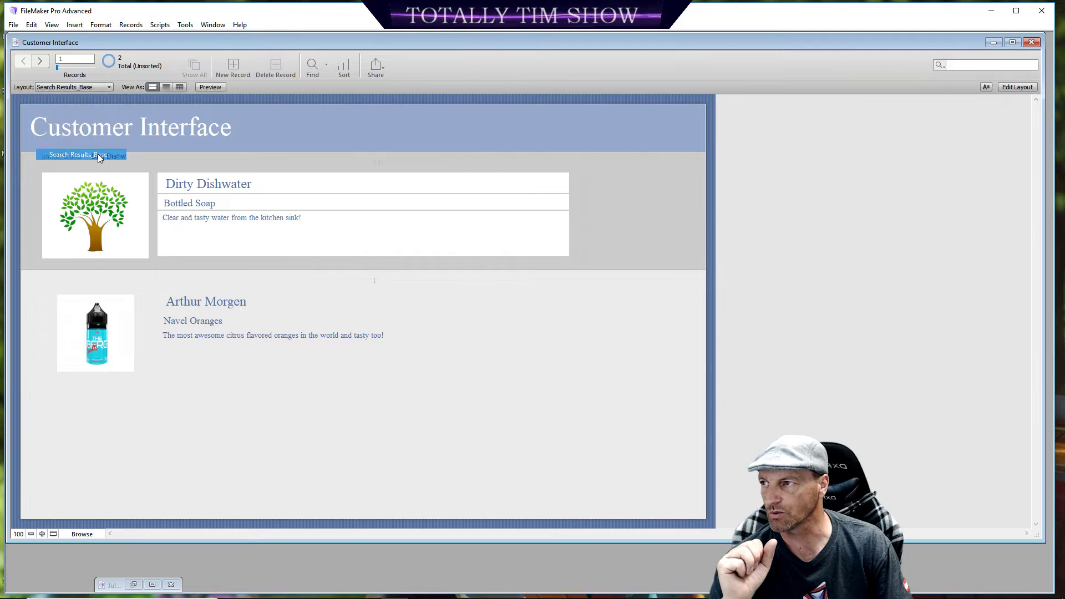
left_click(105, 184)
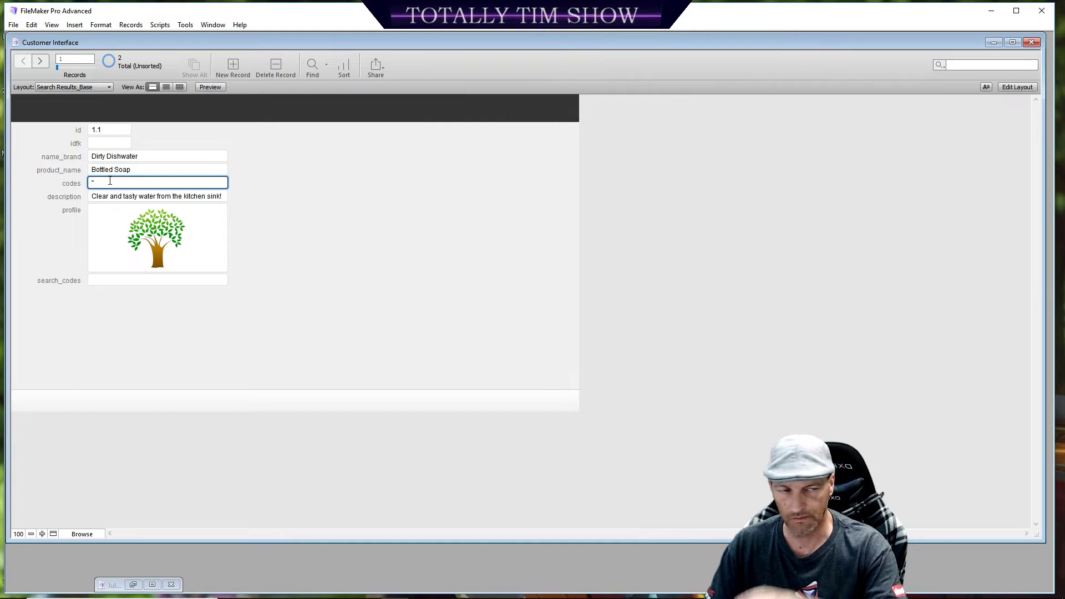
type("1004")
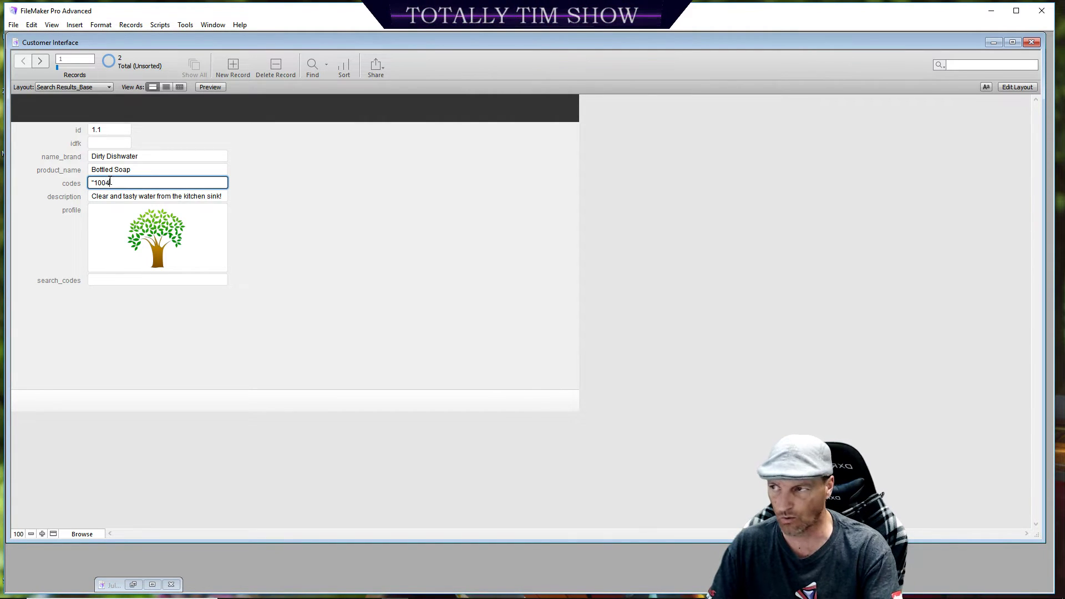
type("\"")
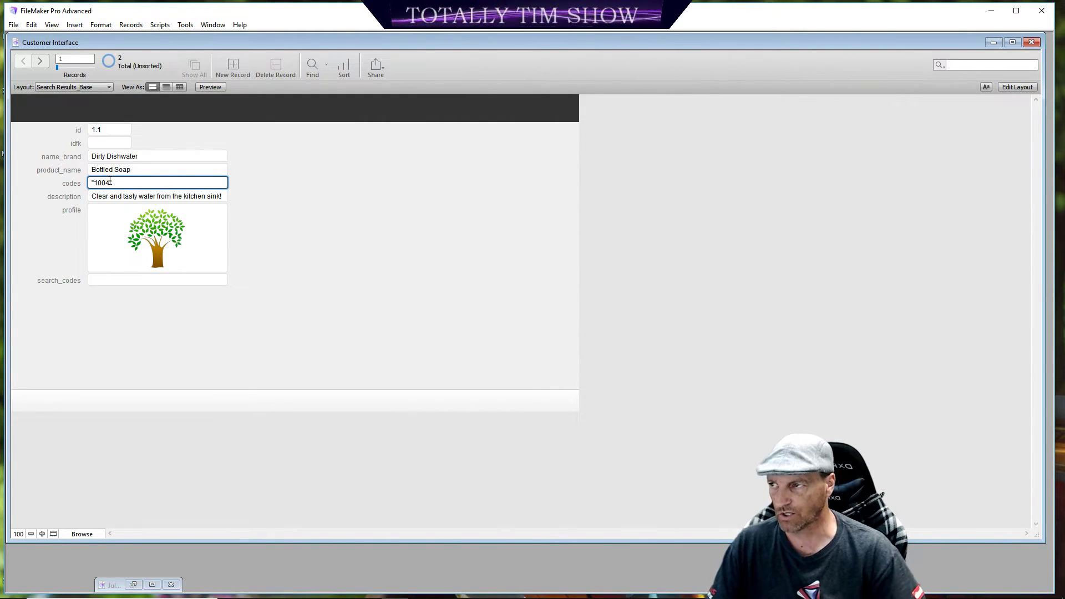
left_click(390, 260)
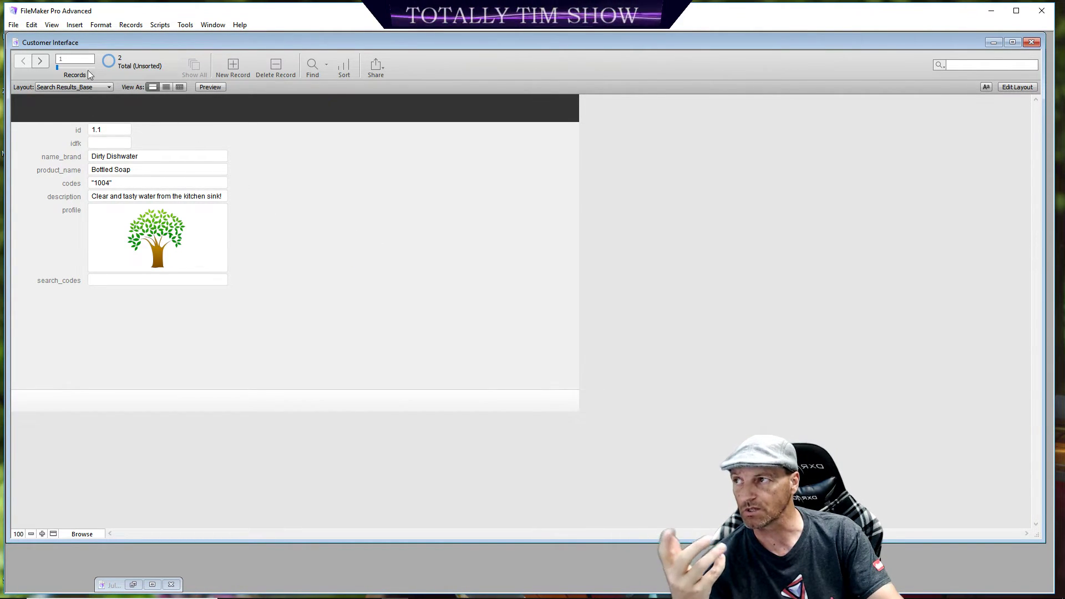
Step: Enter "1000" "1001" including the quotation marks in the codes field of the Navel Oranges record
left_click(39, 61)
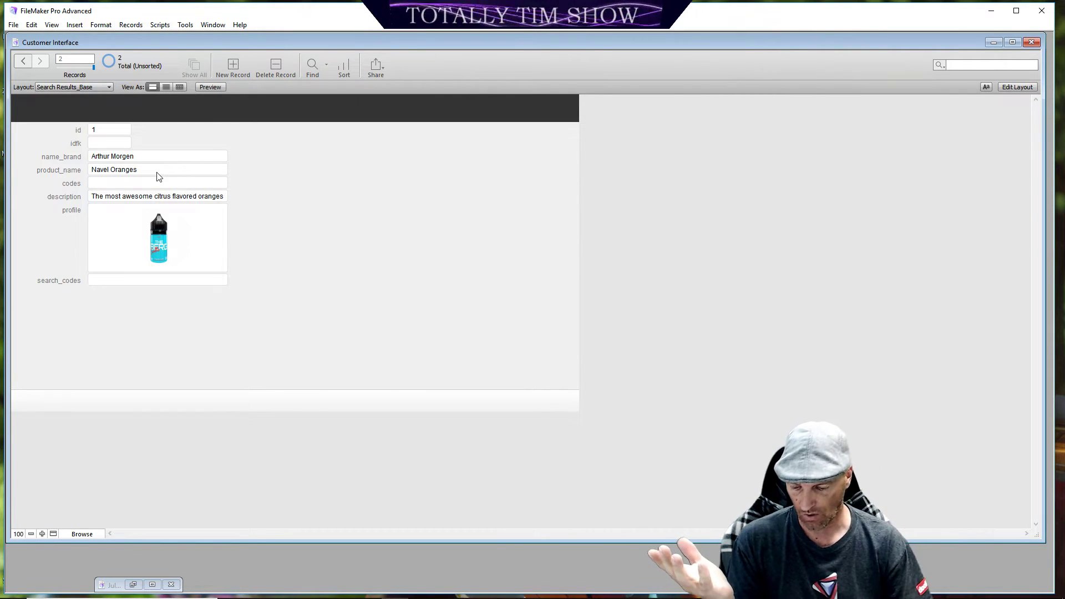
left_click(106, 181)
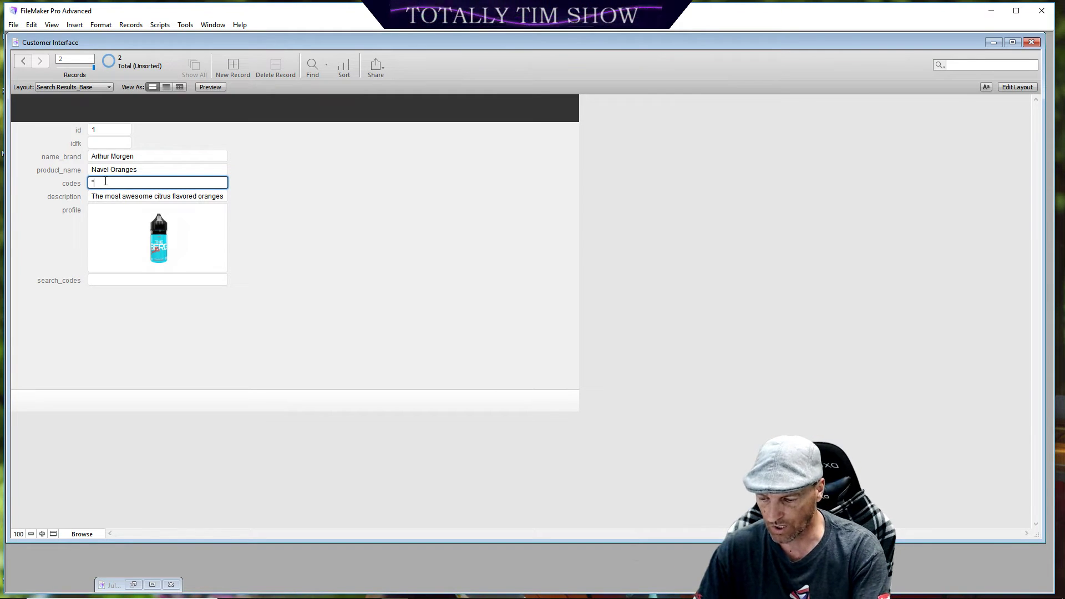
type("*1000")
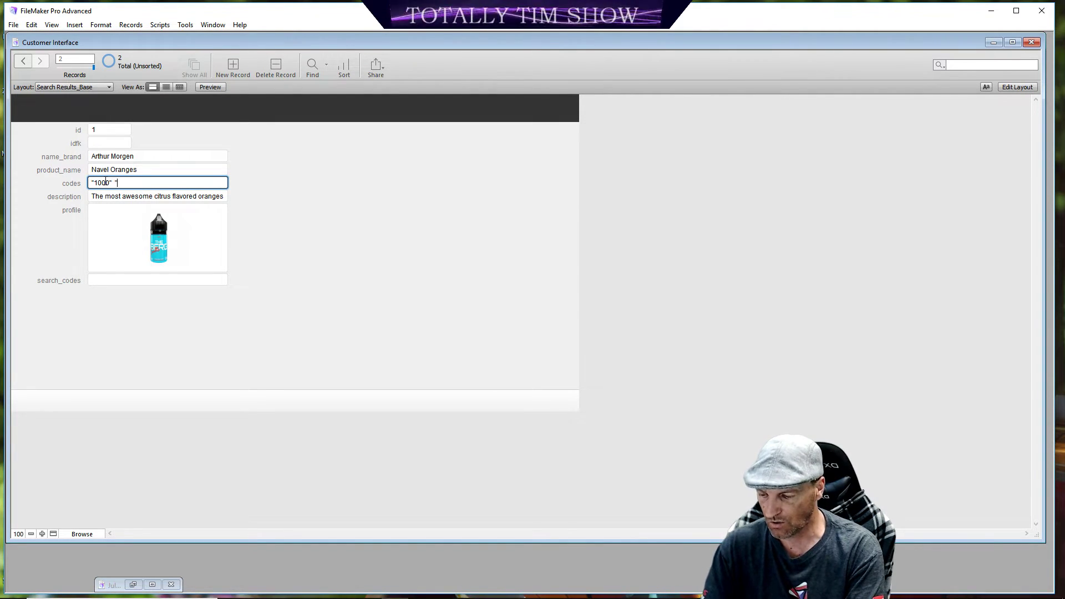
type("\" \"1001")
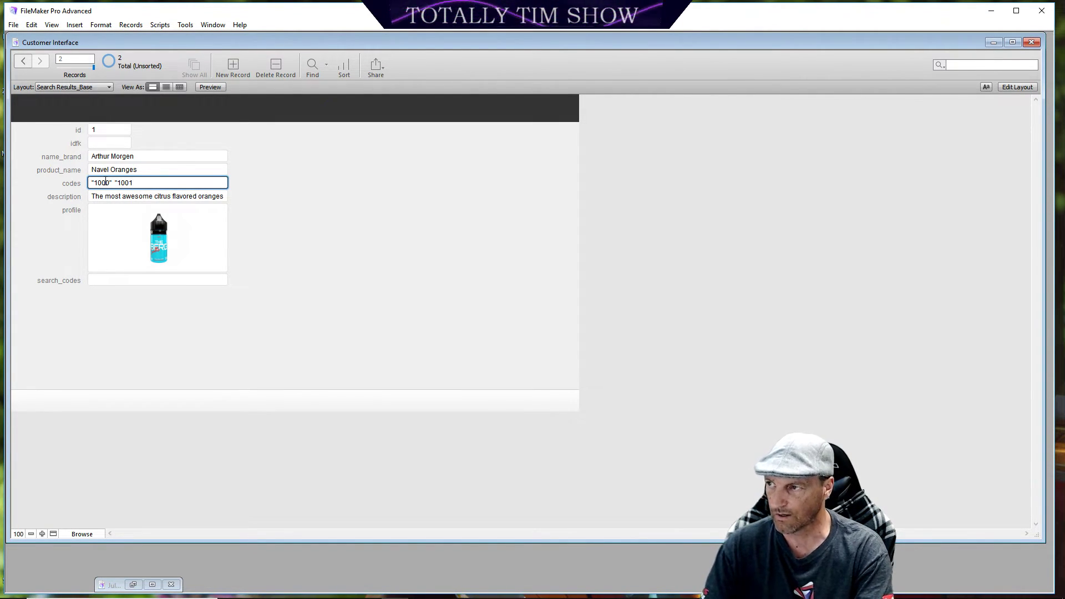
type("\"")
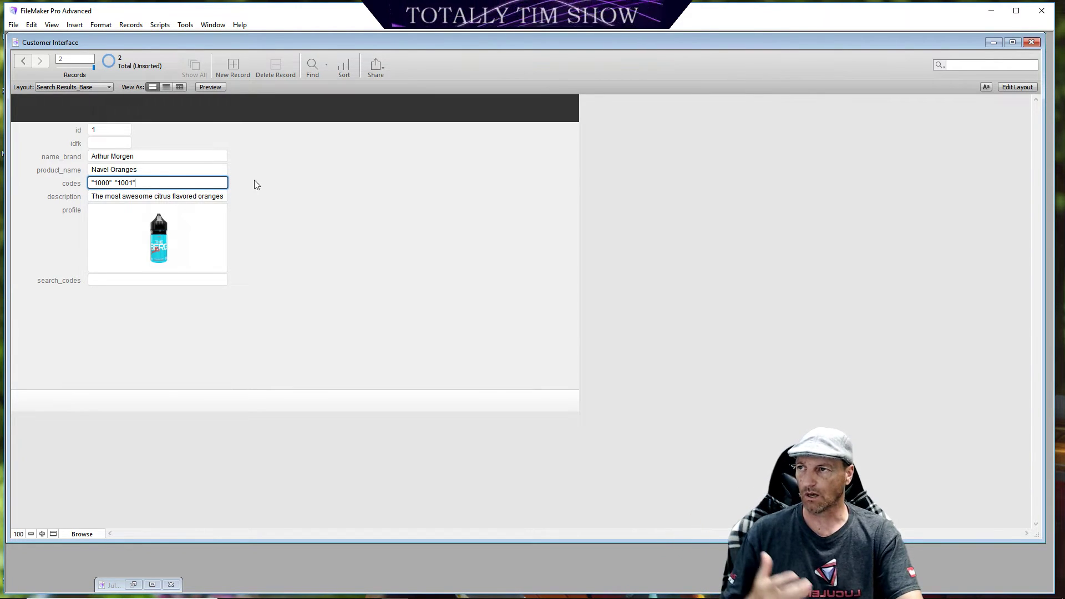
left_click(283, 186)
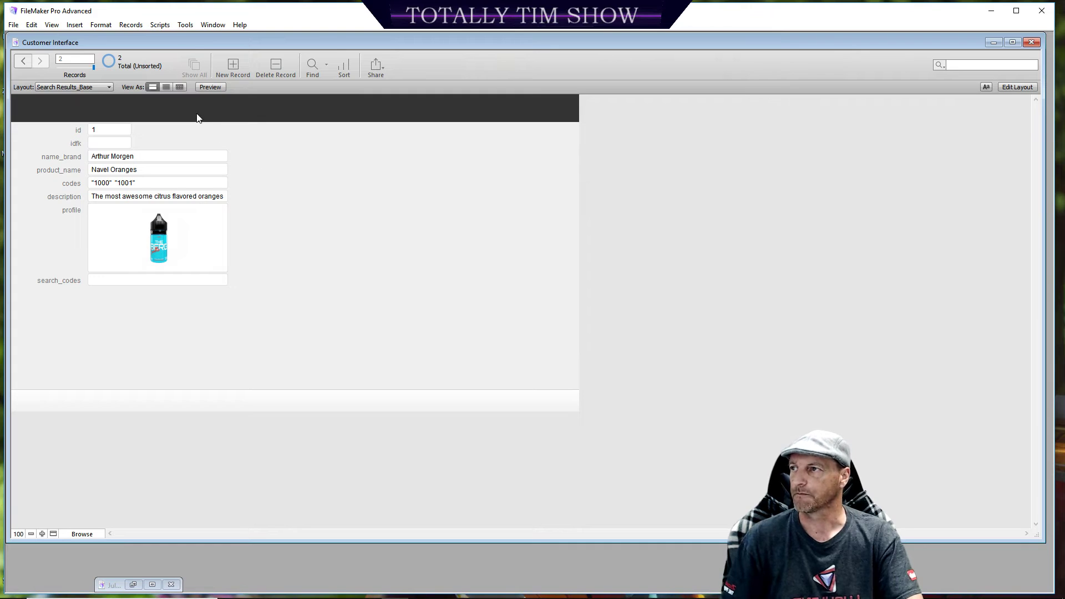
Step: On the Menu layout, duplicate the row of four category buttons three times below the original to form a four-by-four grid
left_click(109, 87)
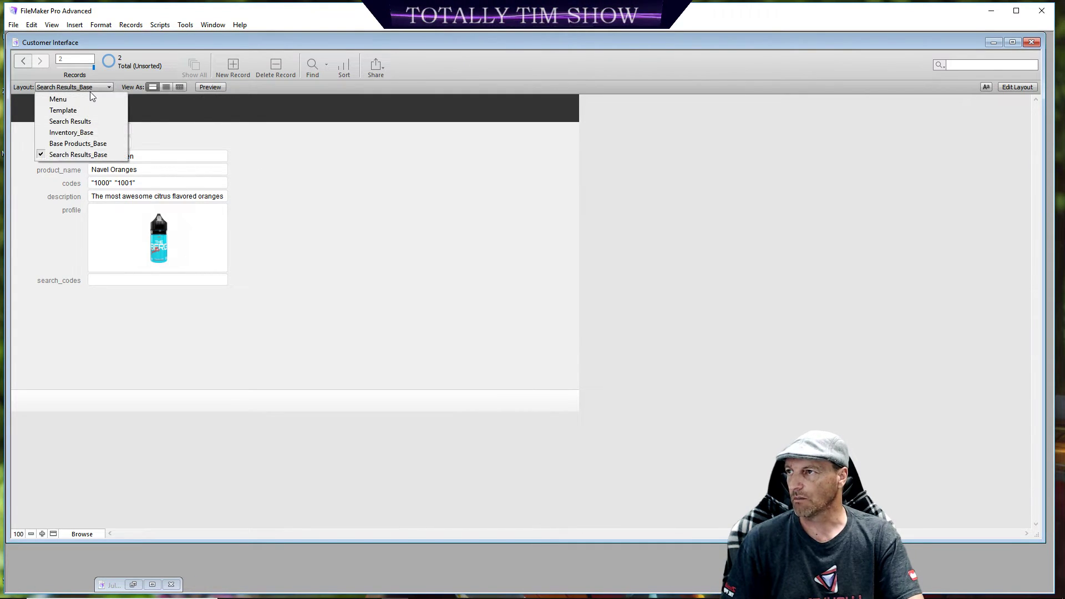
left_click(84, 100)
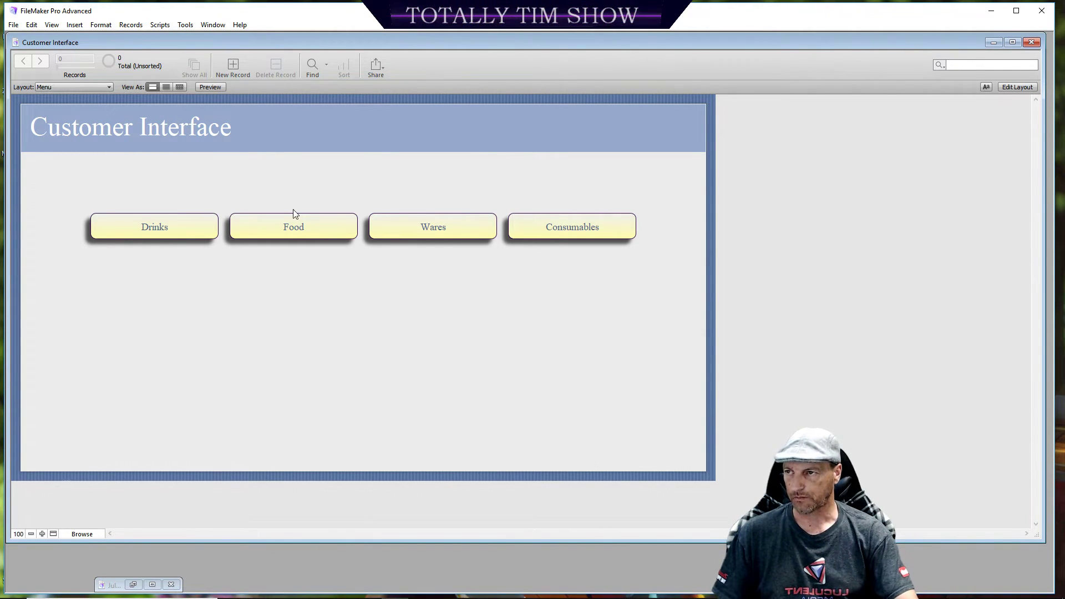
left_click(1008, 90)
left_click_drag(75, 215, 646, 279)
left_click_drag(416, 240, 418, 350)
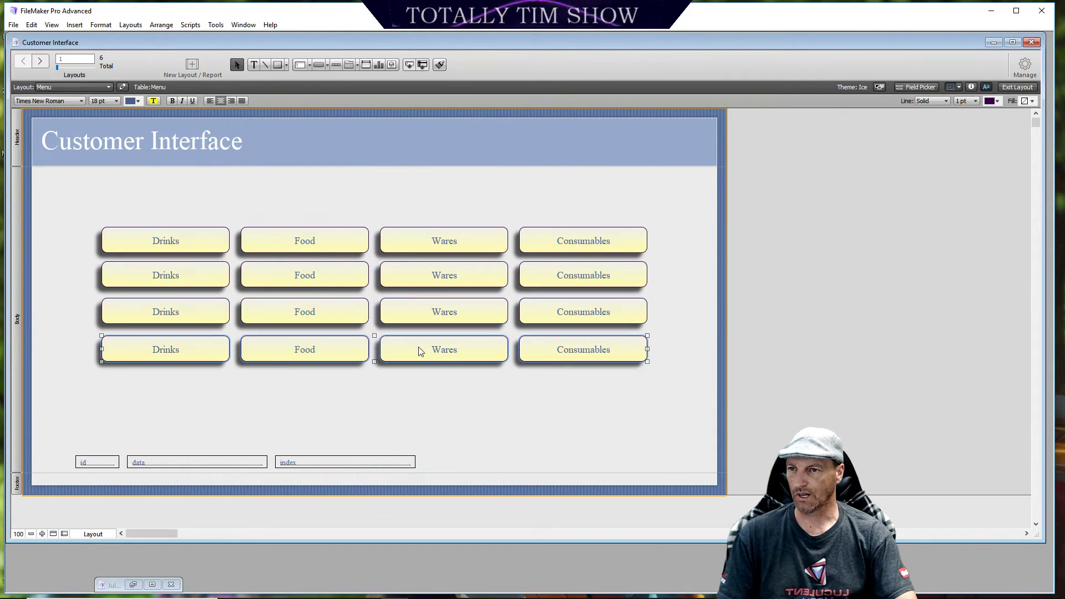
left_click(474, 391)
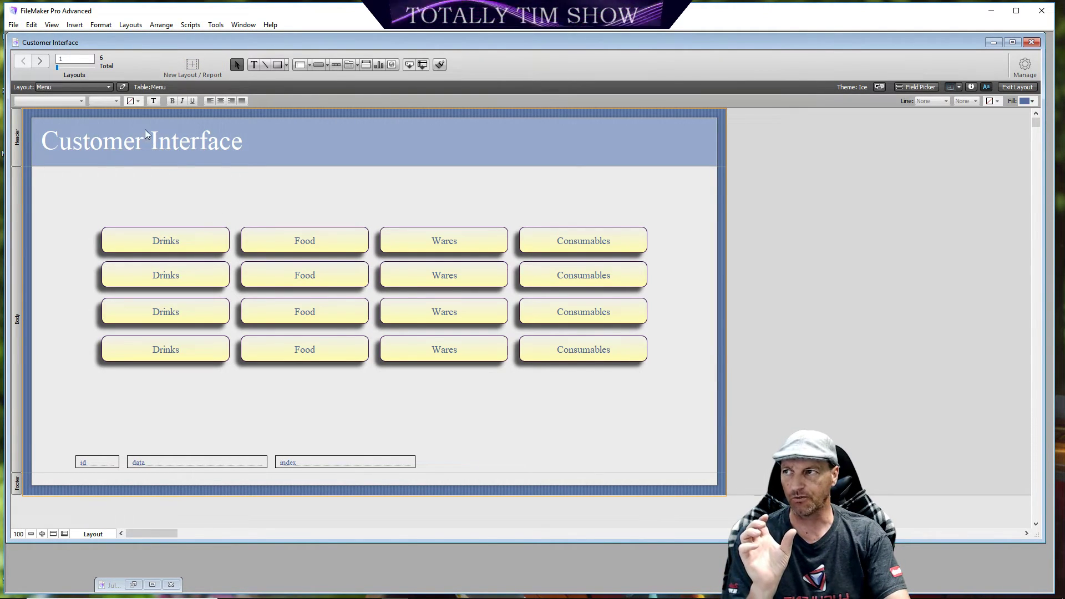
Step: Review the fields on the Search Results_Base layout, and delete the three duplicated rows of category buttons from the Menu layout
left_click(108, 89)
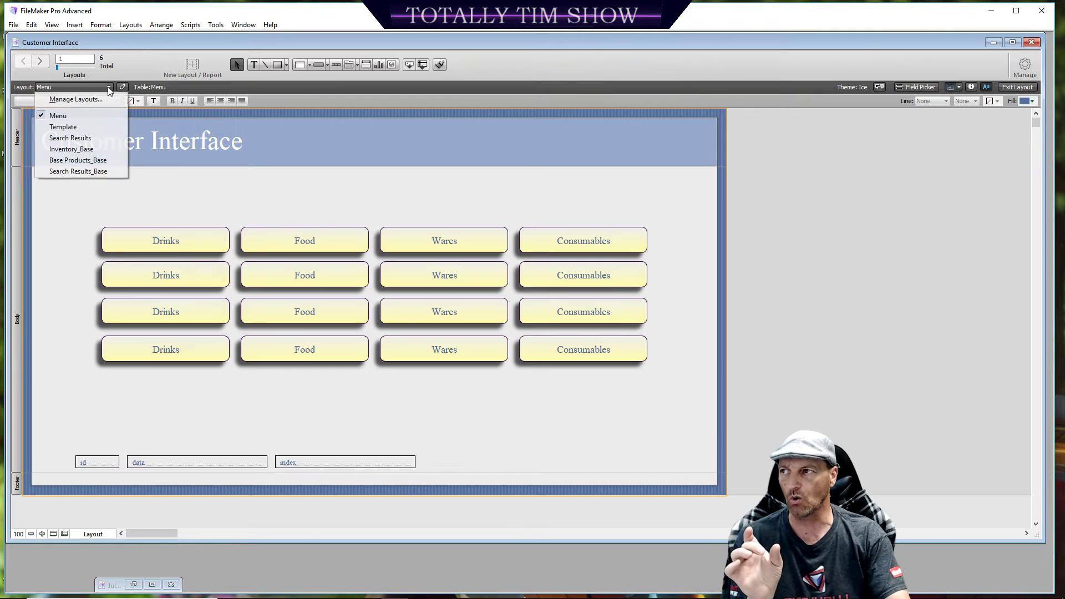
left_click(91, 171)
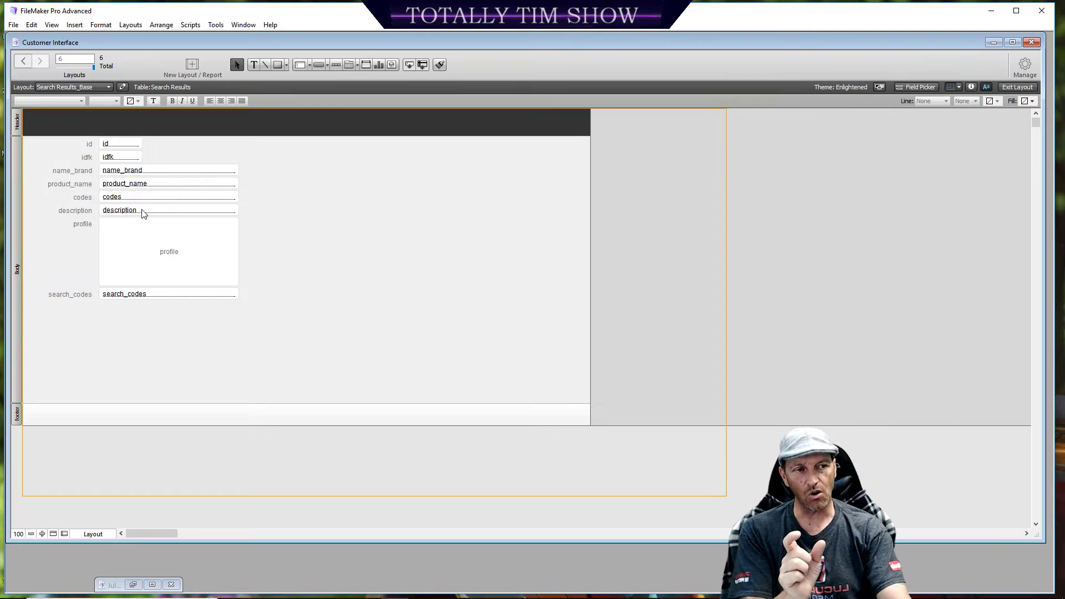
left_click(108, 89)
left_click(87, 116)
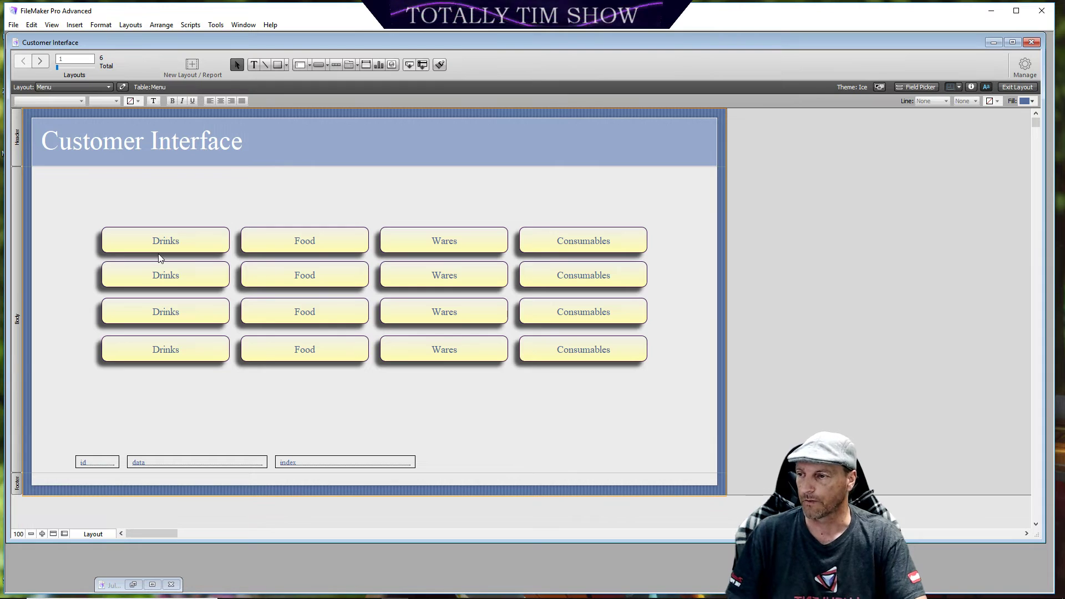
left_click_drag(67, 267, 649, 396)
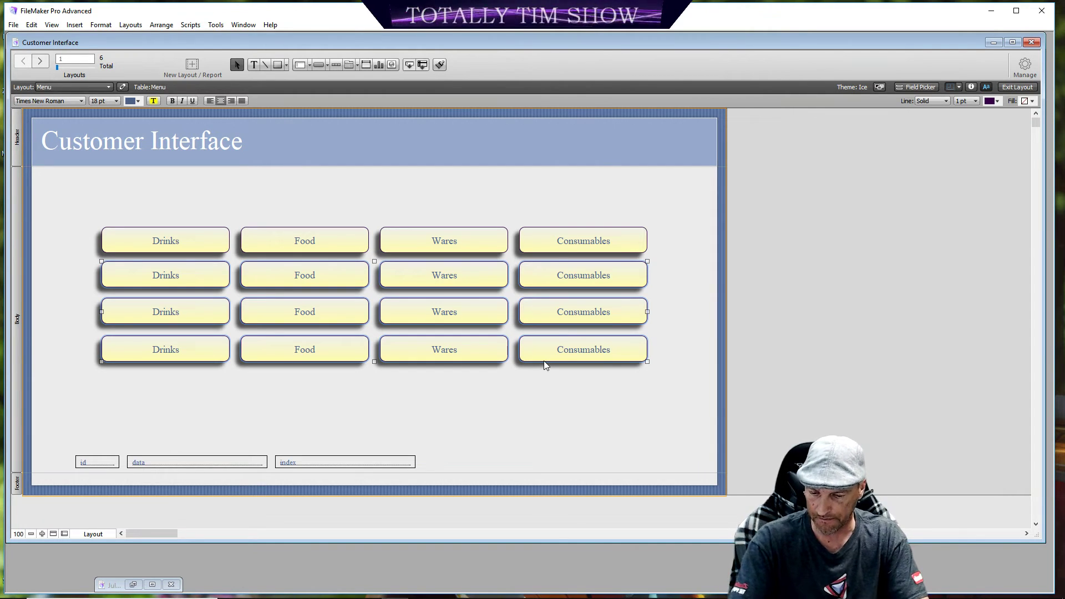
key("Delete")
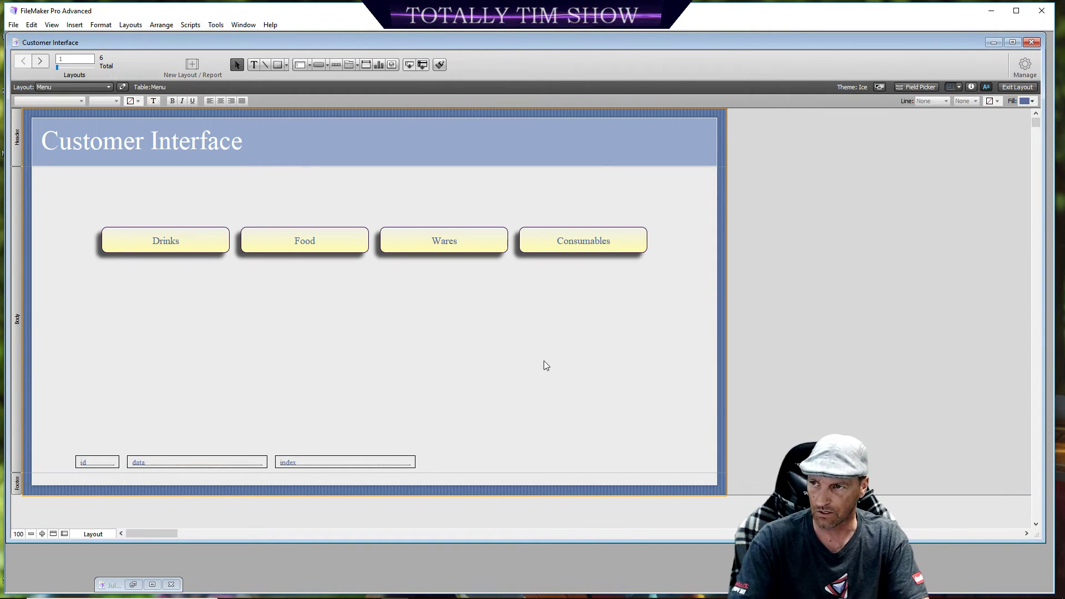
Step: Examine the fields on the Search Results, Inventory_Base and Base Products_Base layouts, and return to the Menu layout
left_click(219, 242)
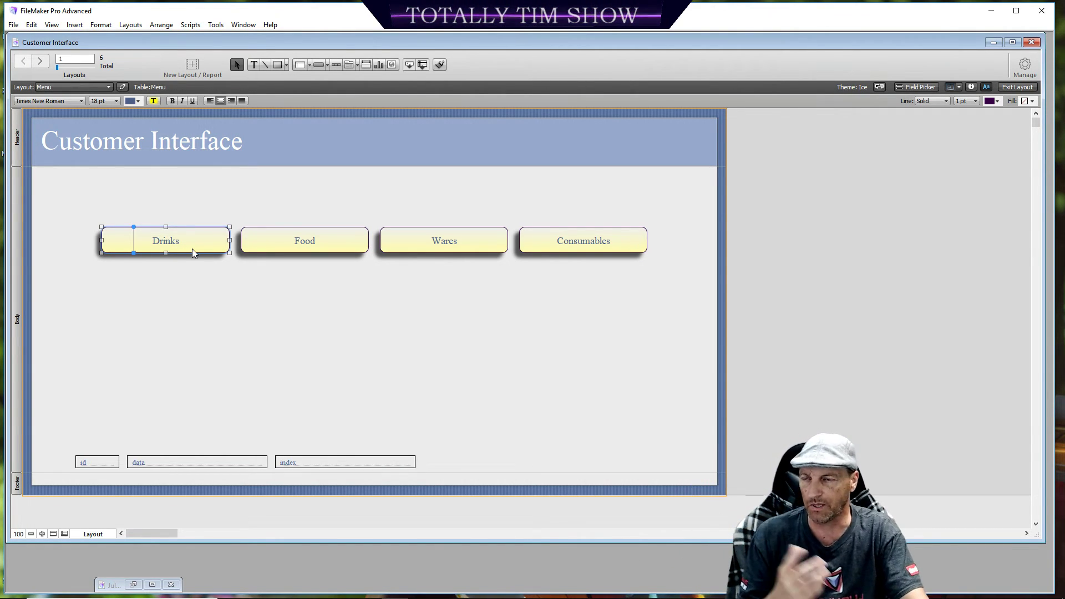
left_click(404, 331)
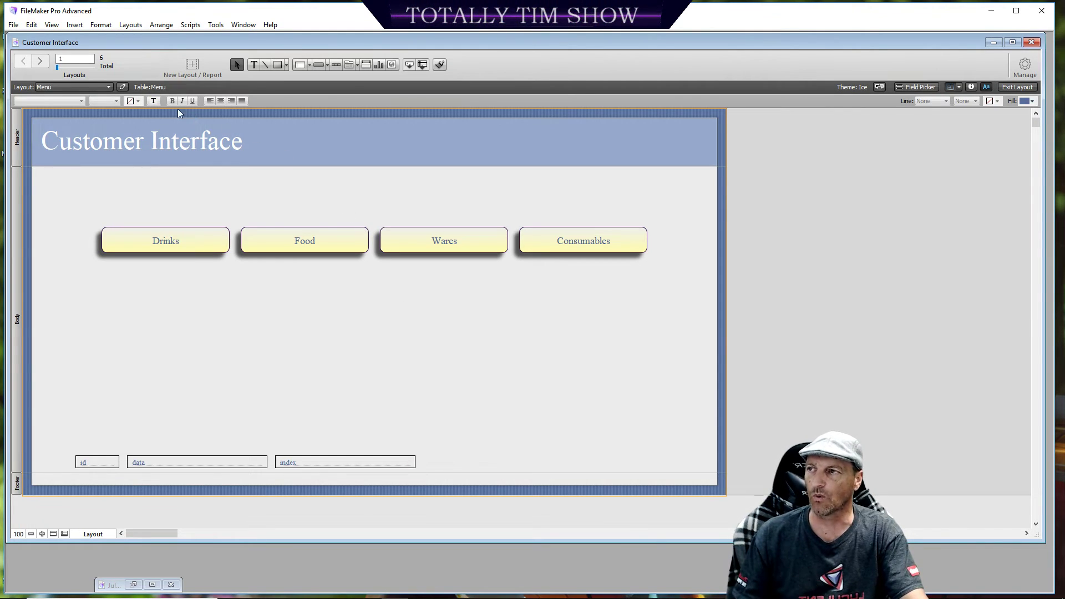
left_click(102, 87)
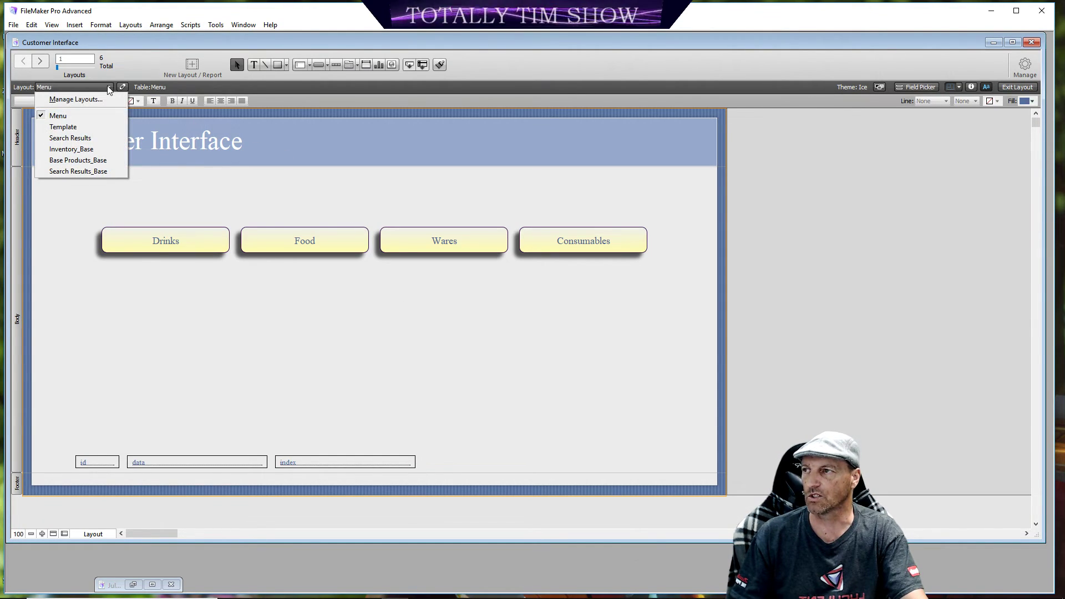
left_click(105, 138)
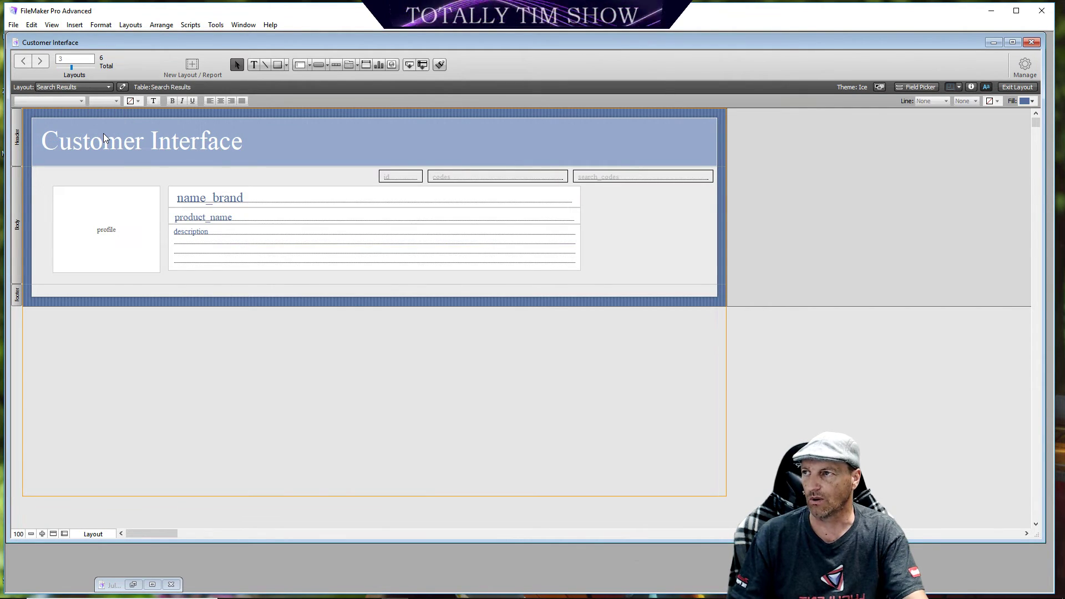
left_click(107, 87)
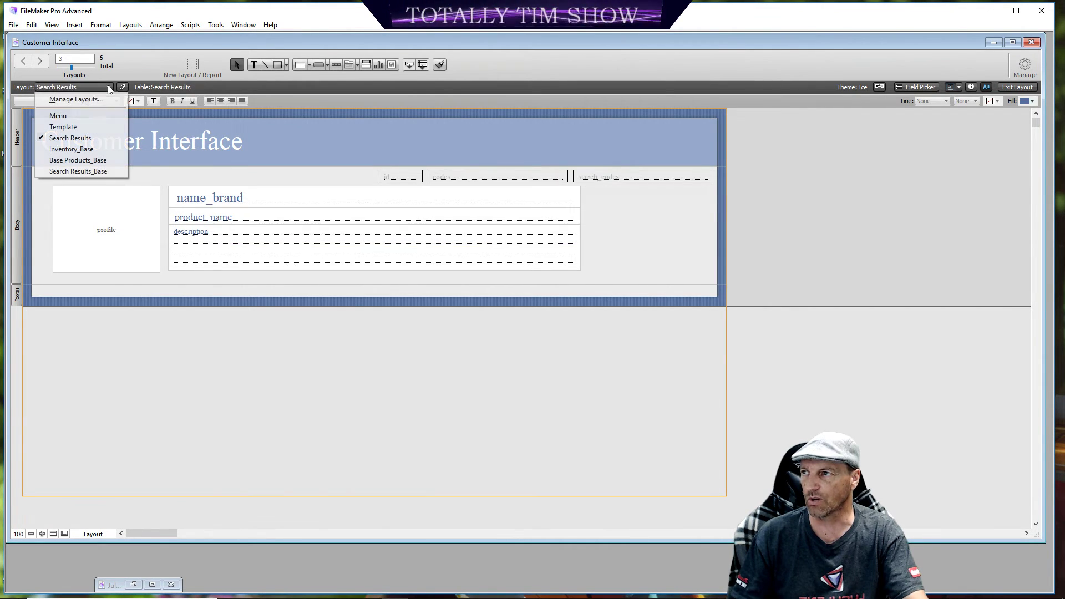
left_click(97, 150)
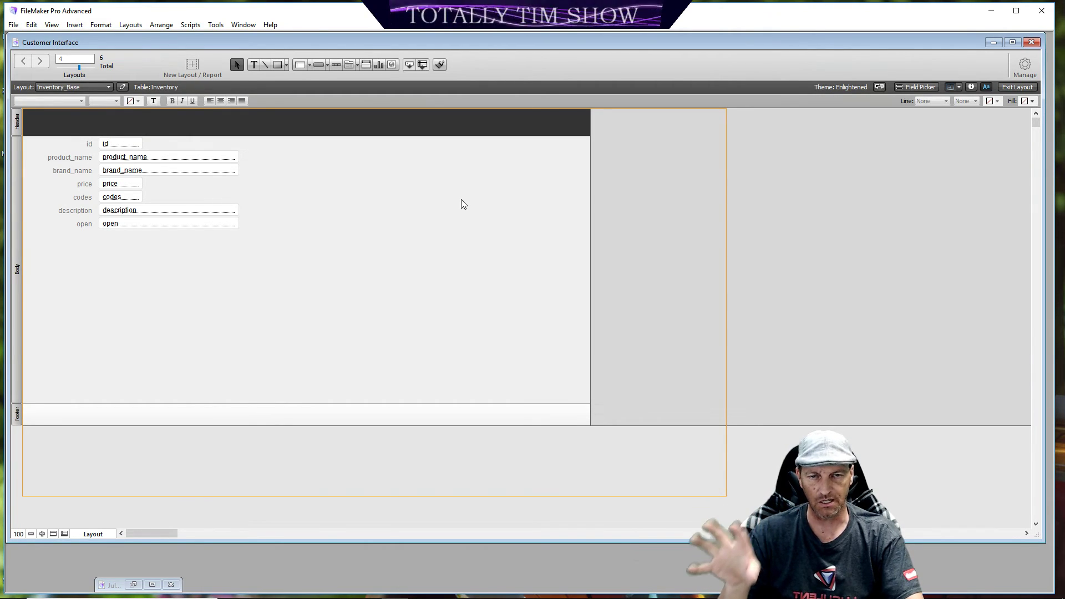
left_click(107, 87)
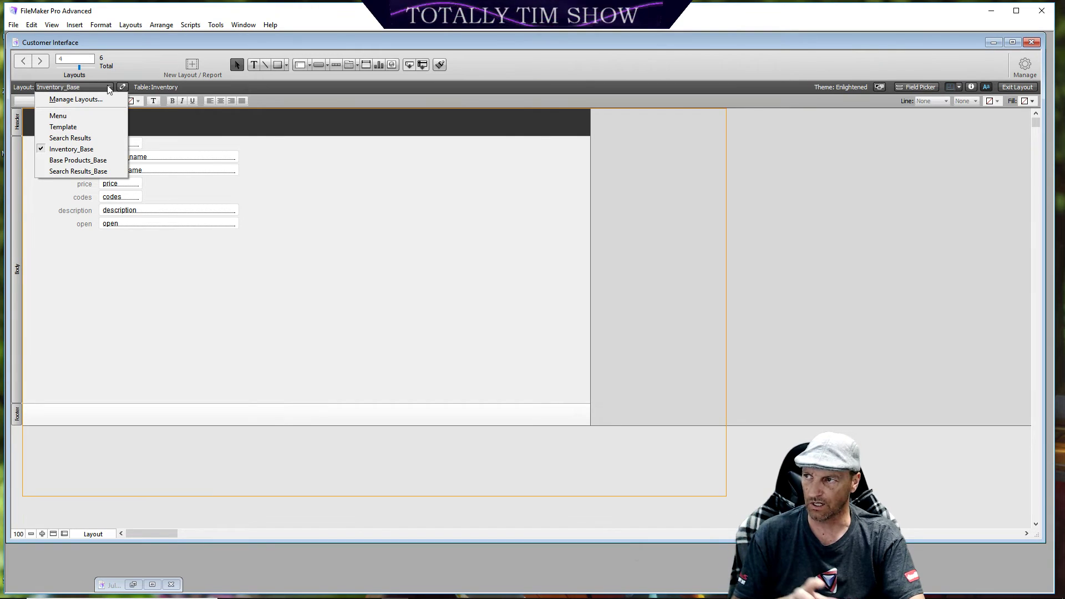
left_click(95, 160)
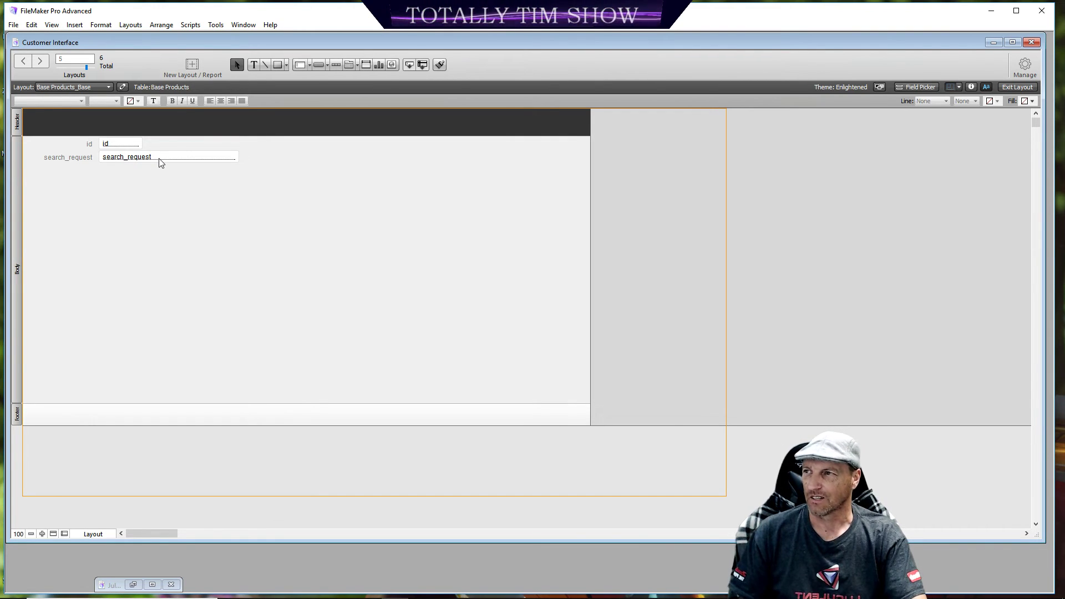
left_click(109, 87)
left_click(73, 119)
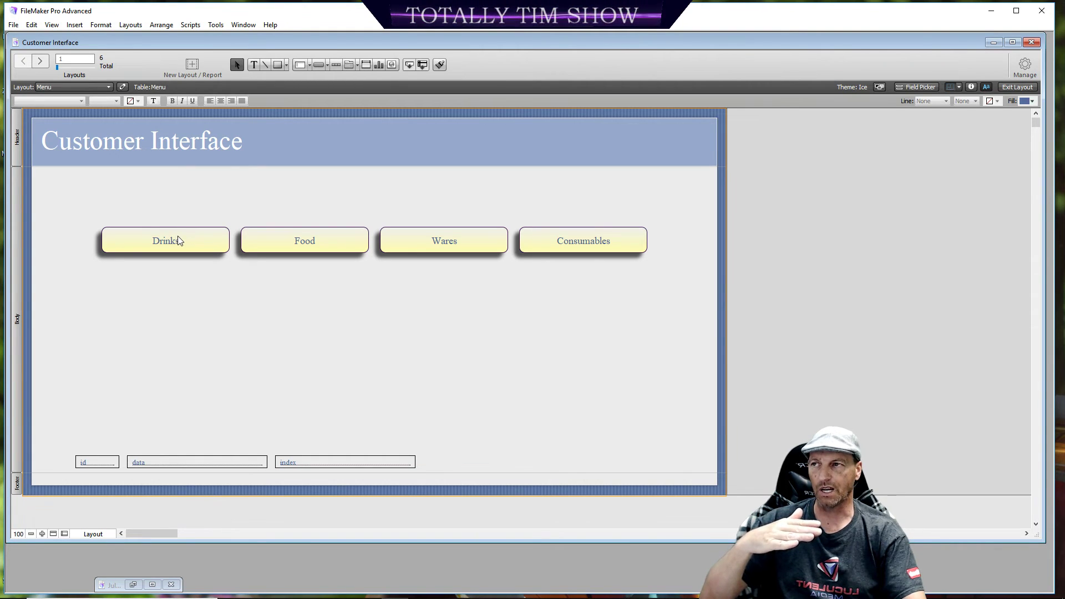
Step: View the Search Results_Base layout and its current product record in Browse mode, and return to the Menu layout
left_click(107, 86)
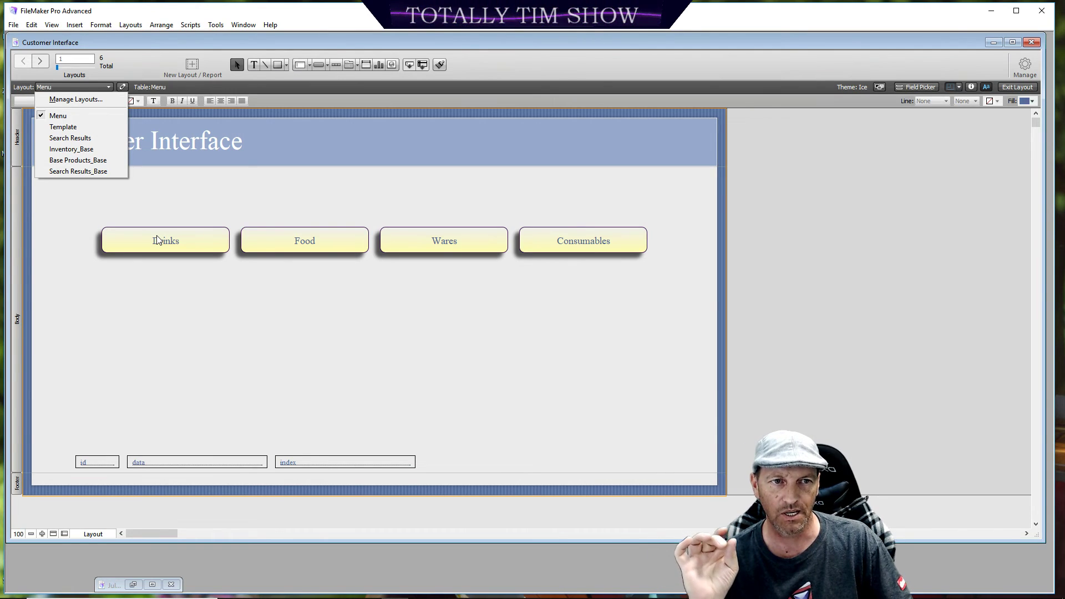
left_click(152, 190)
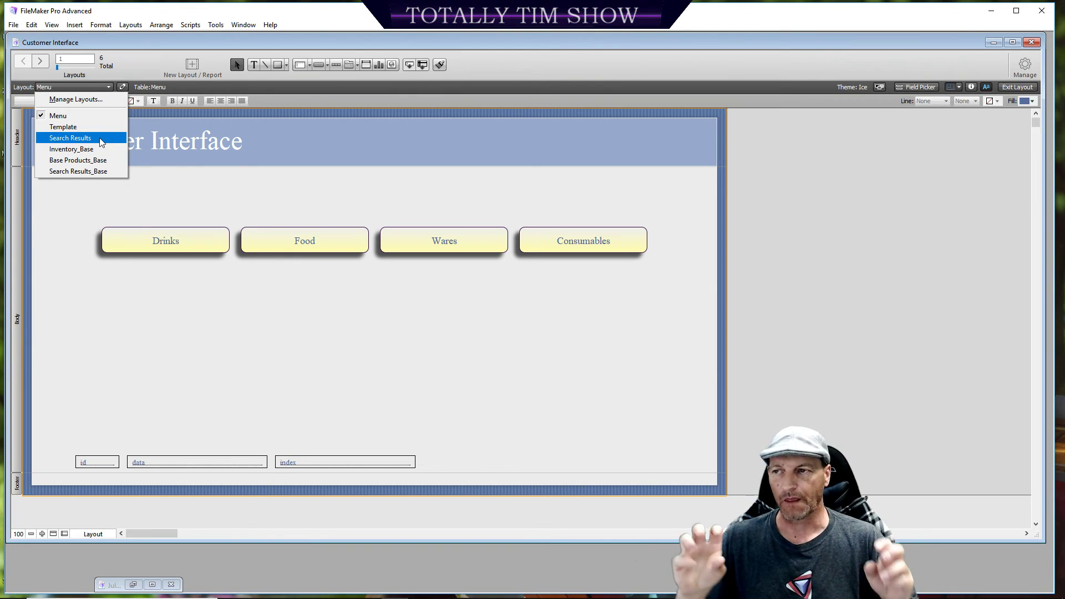
left_click(110, 173)
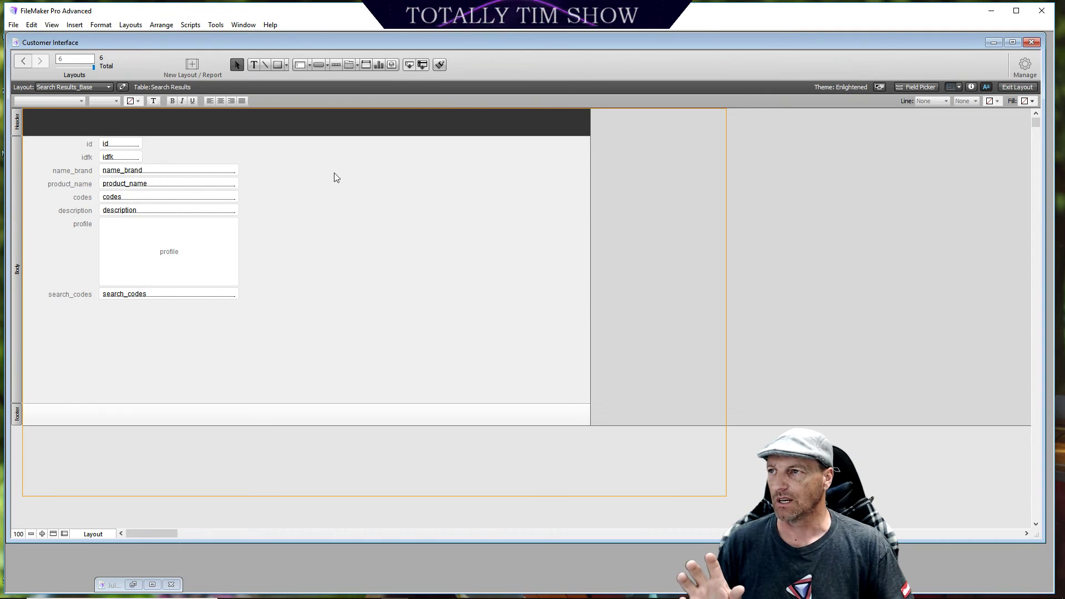
left_click(1018, 88)
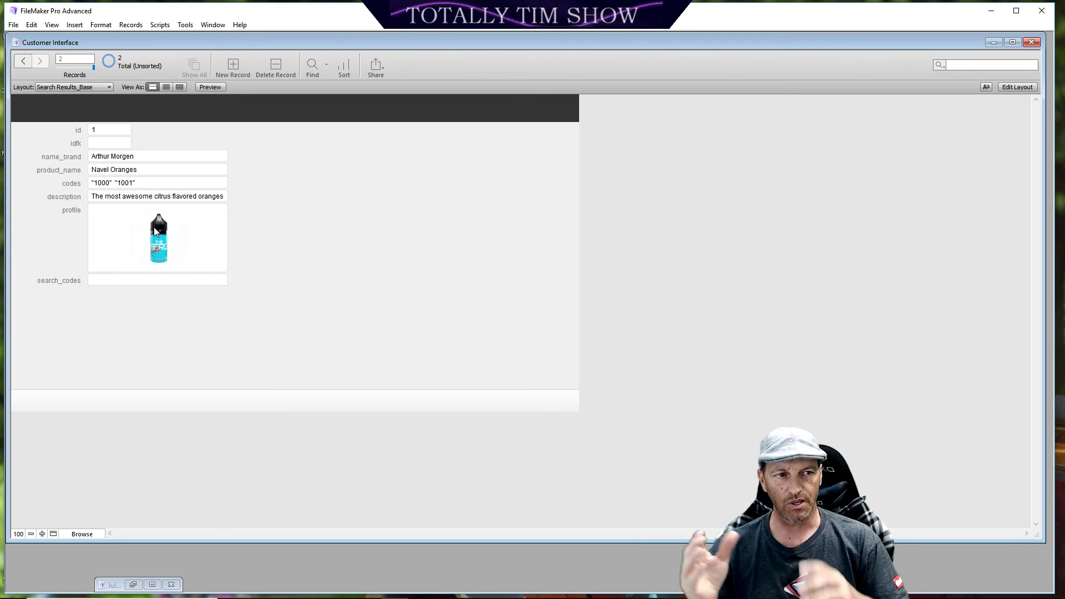
left_click(102, 86)
left_click(55, 97)
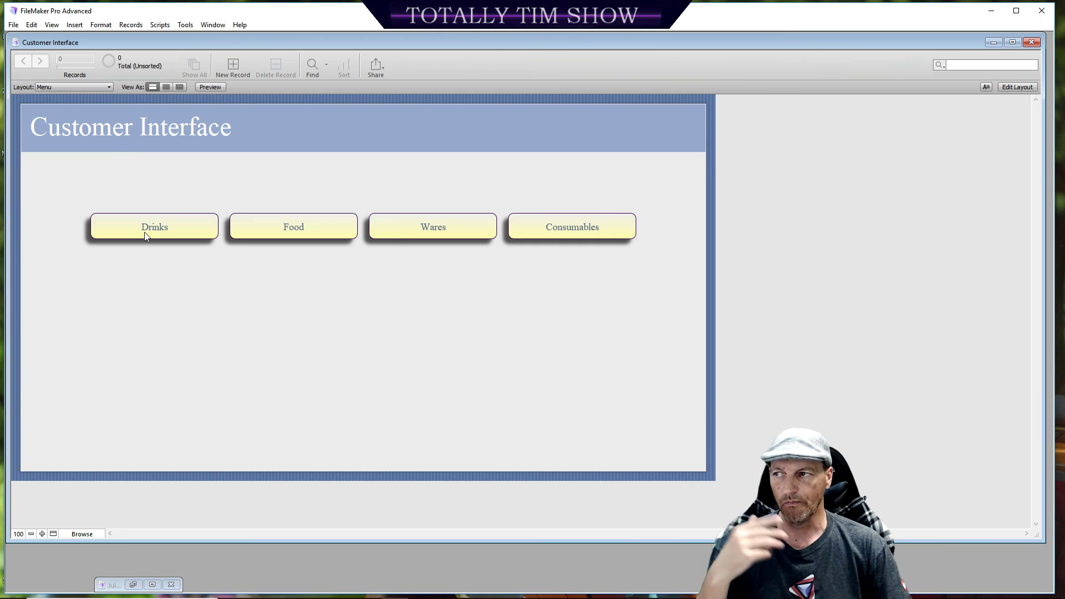
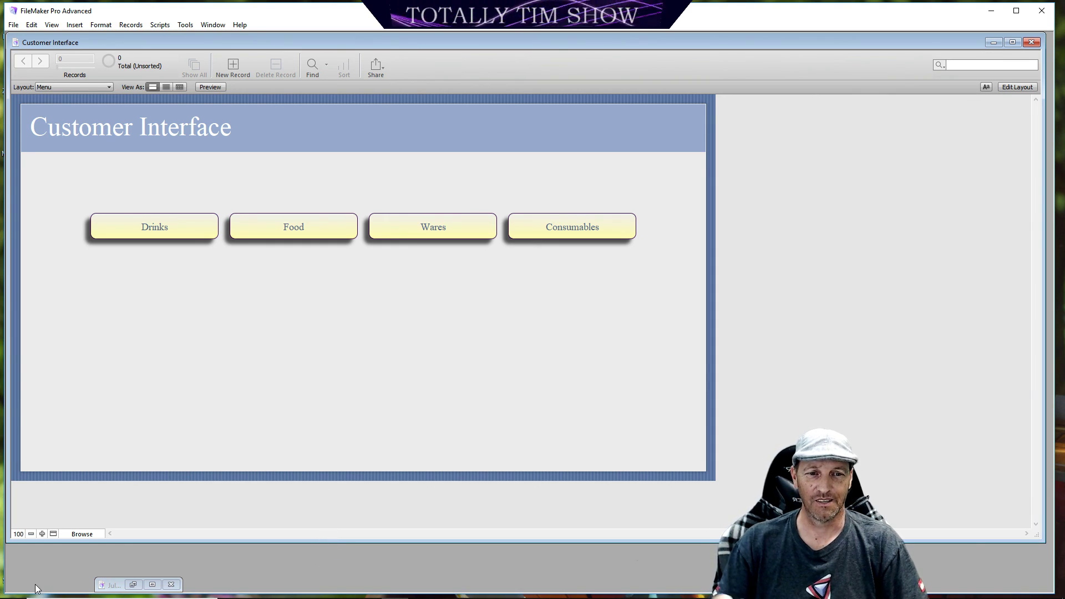
mouse_move(179, 577)
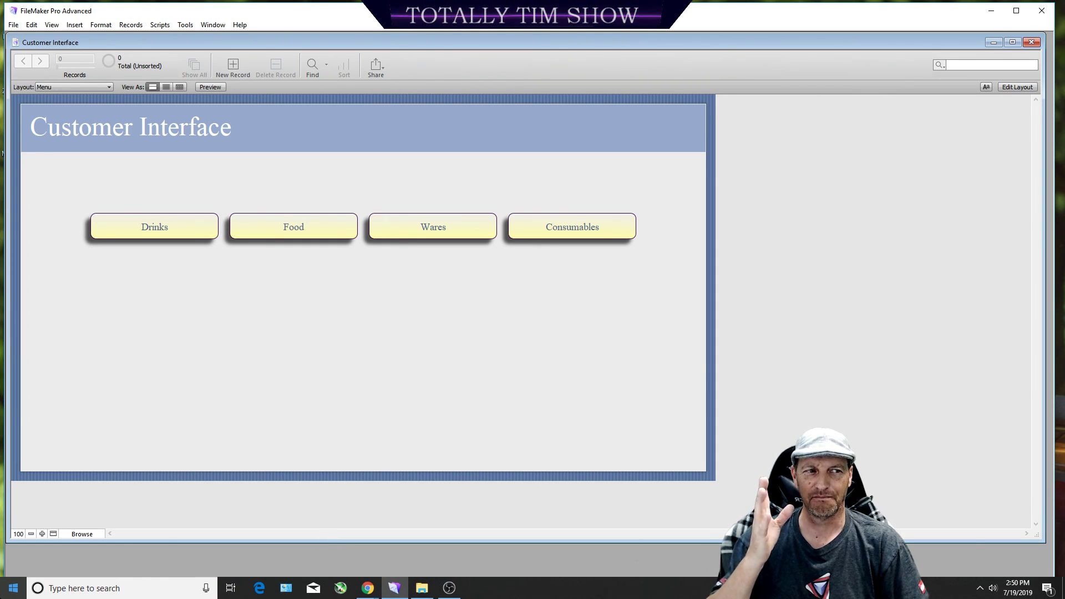